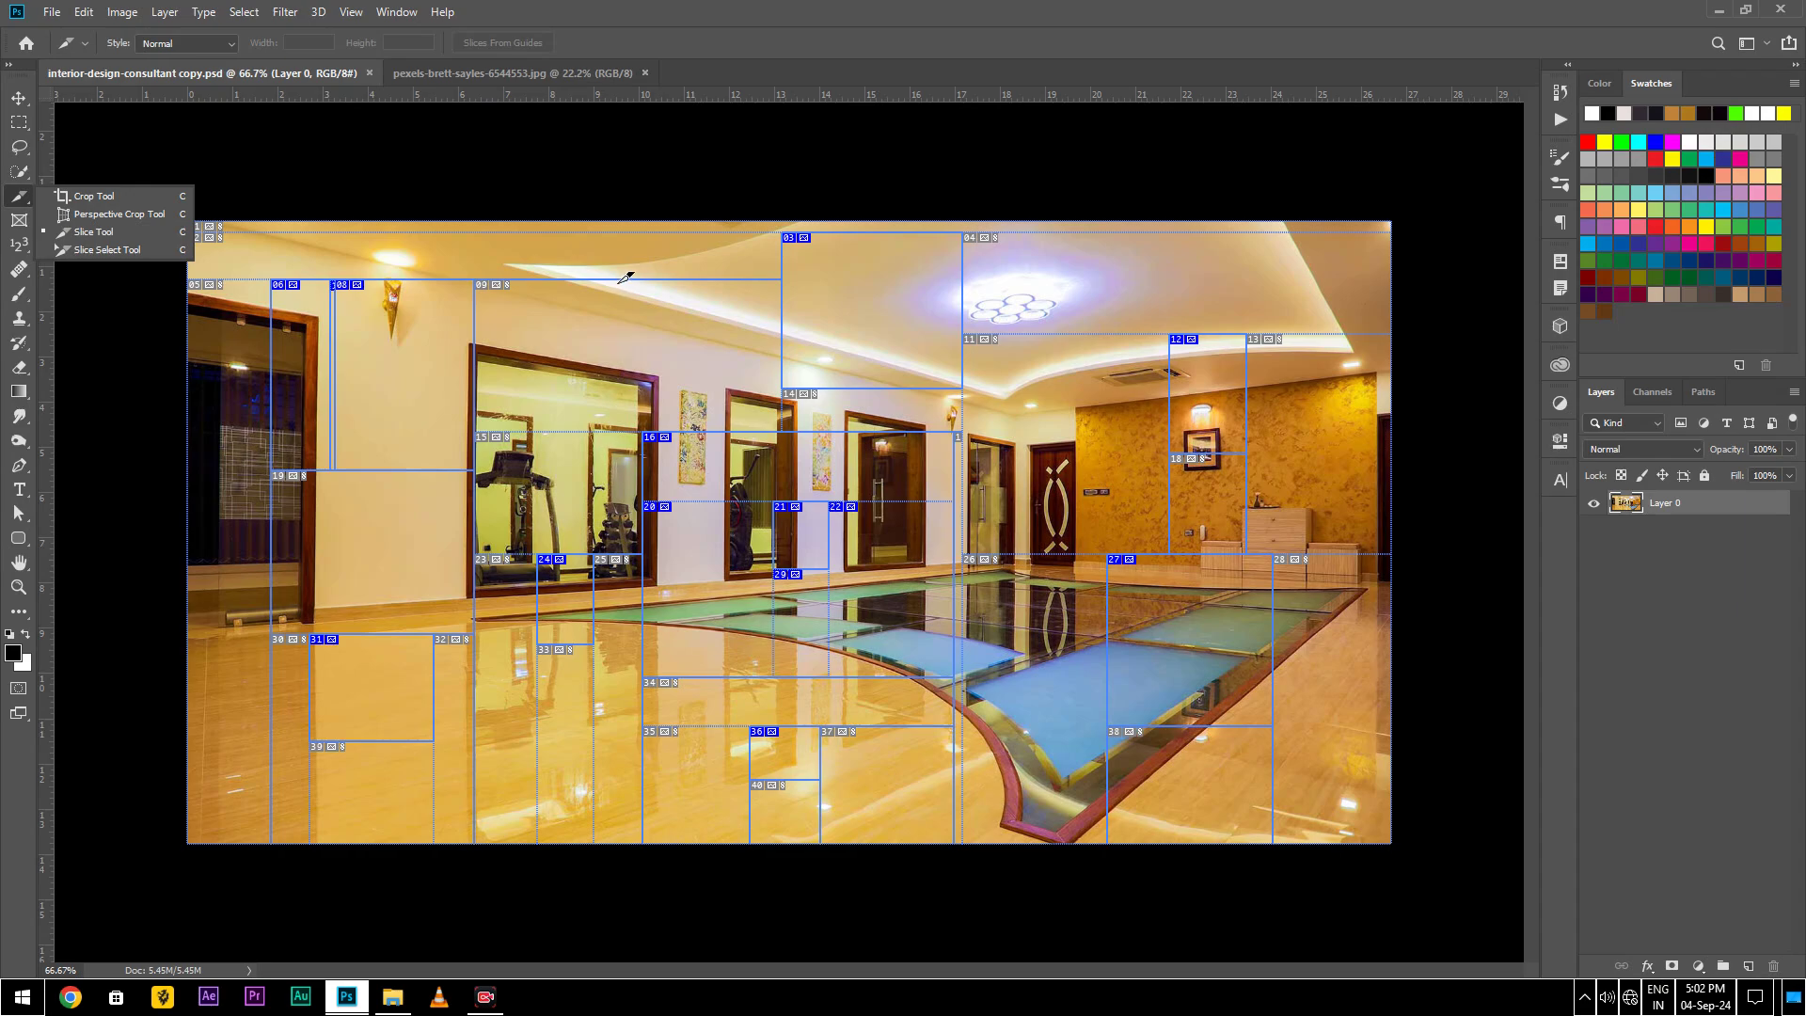
- Switch to the Slice Tool to draw new slices on the interior photo
{"action": "left_click", "coordinate": [137, 233]}
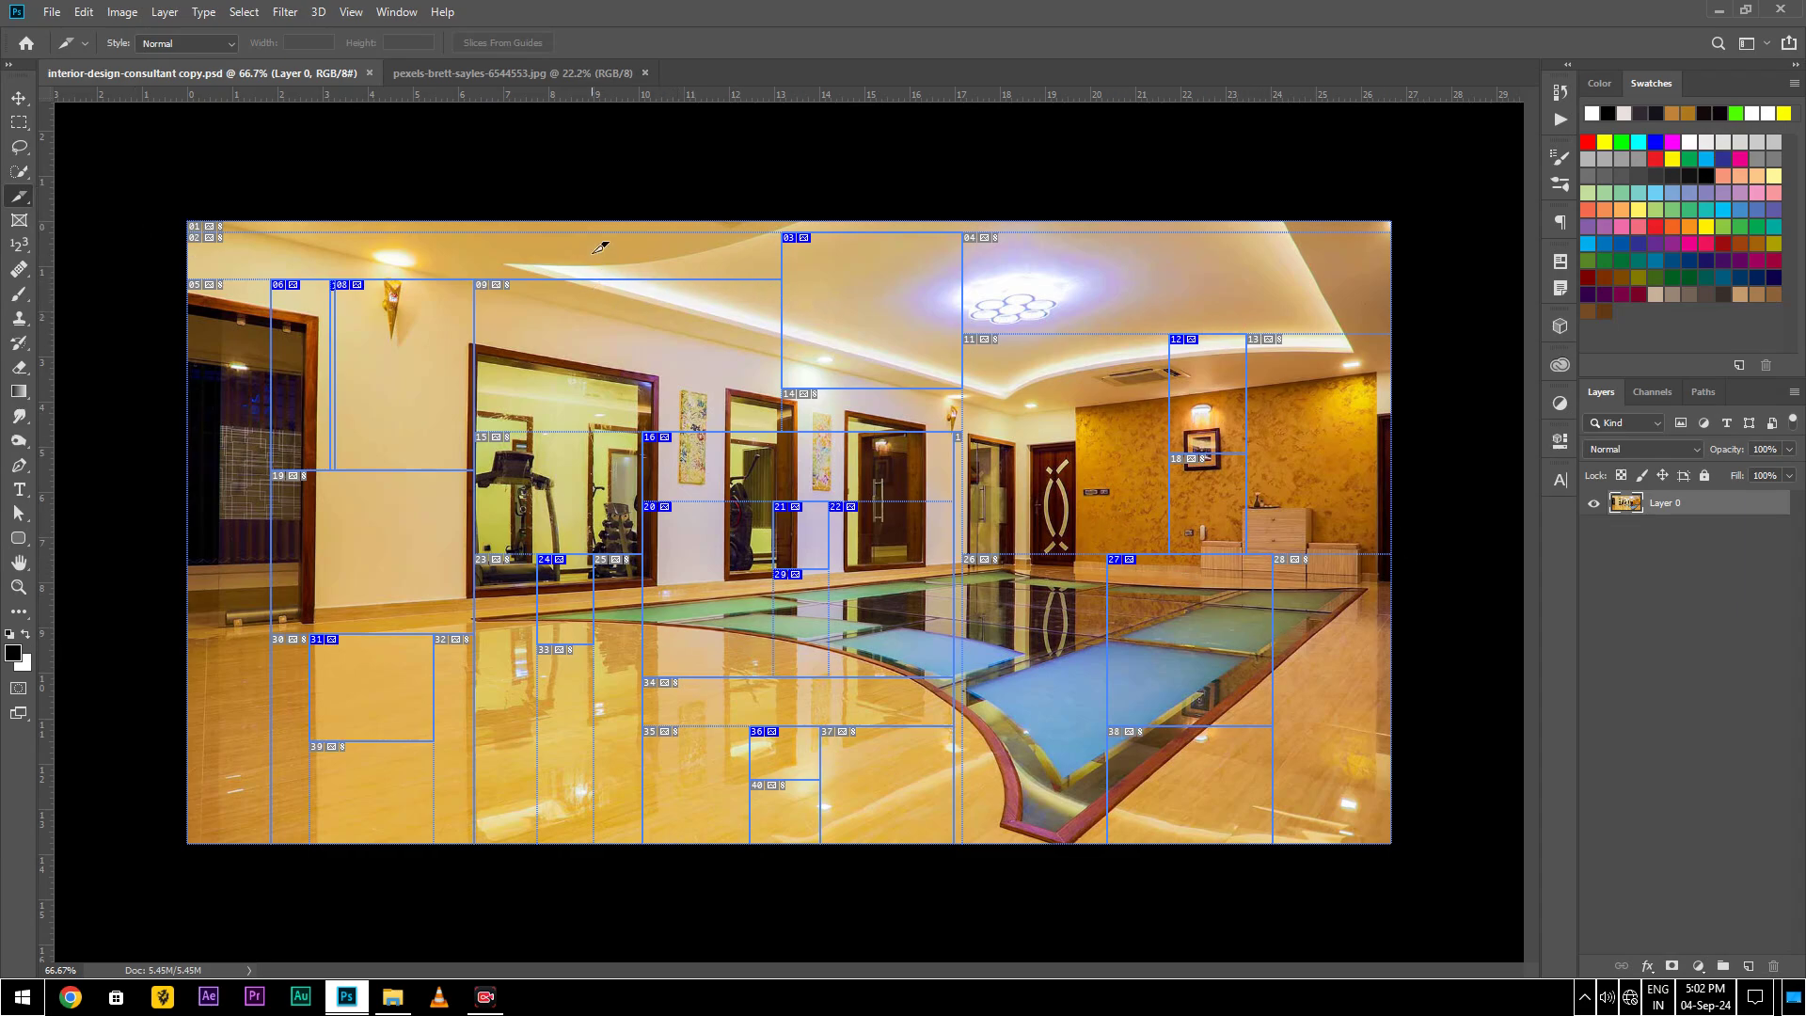
- Add slices over the ceiling above the mirror and the lower left wall, then show the street photo
{"action": "left_click_drag", "start_coordinate": [573, 249], "coordinate": [672, 349]}
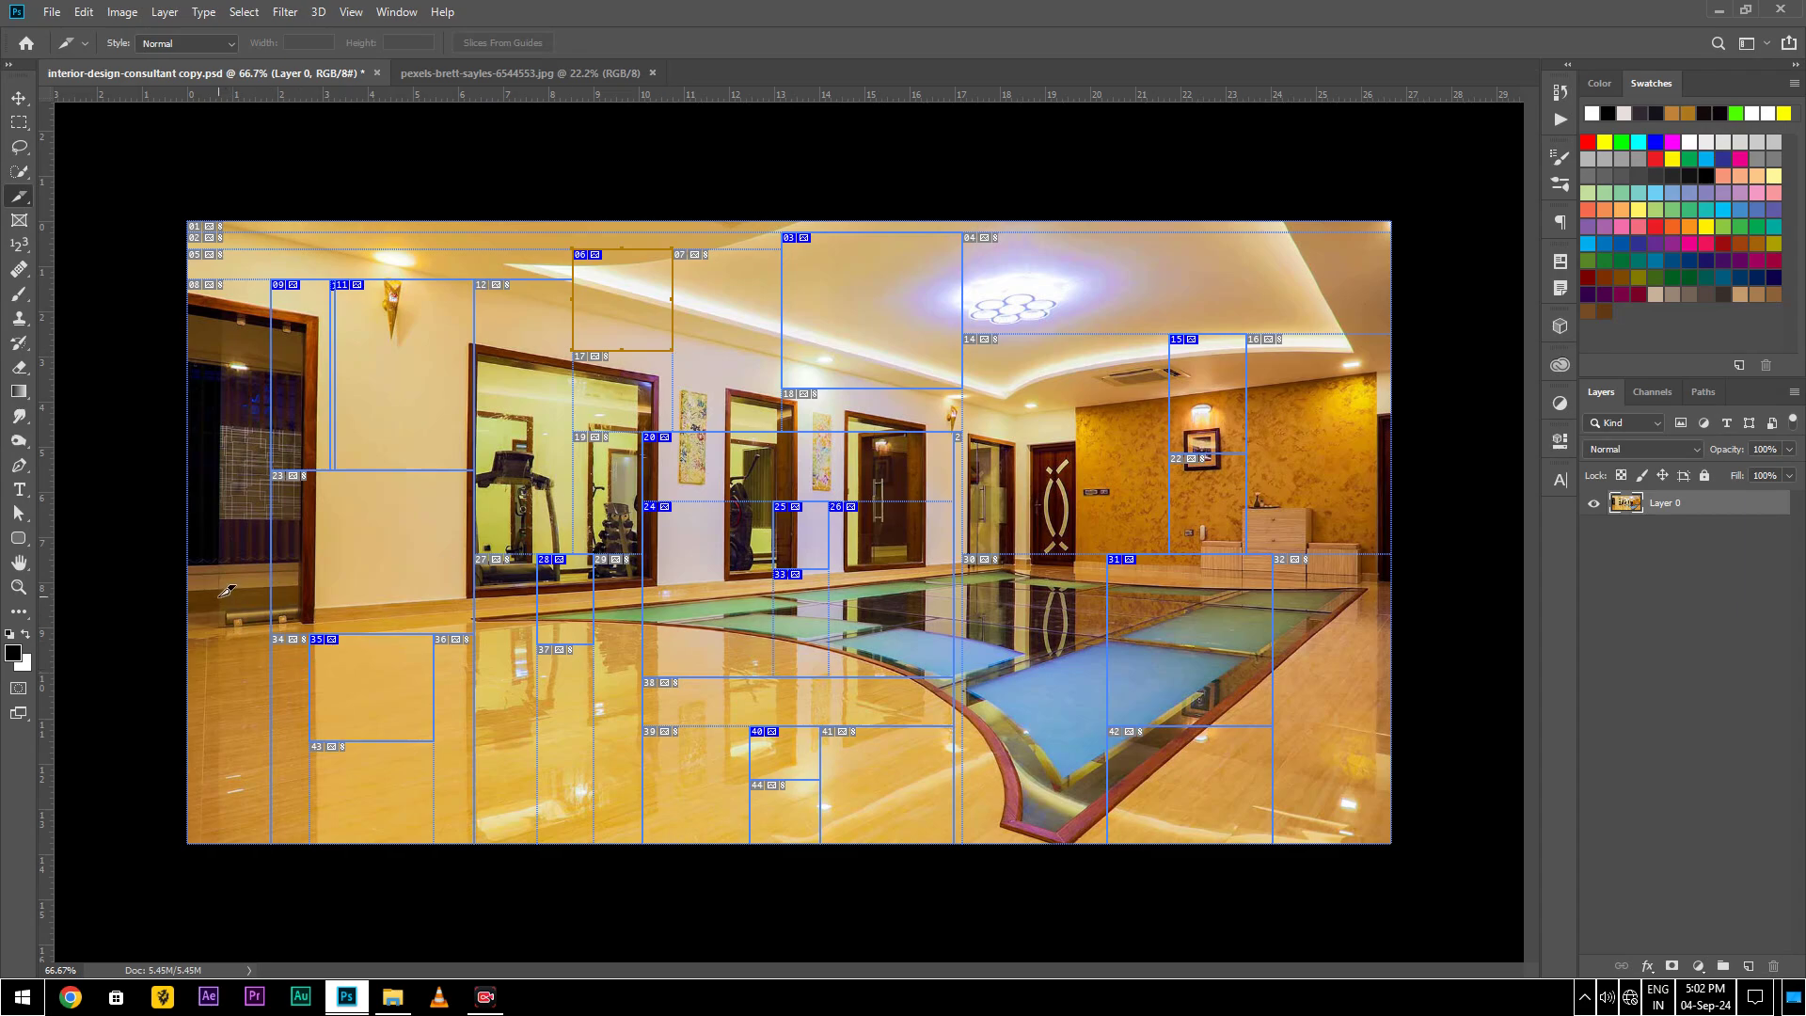
{"action": "left_click_drag", "start_coordinate": [226, 531], "coordinate": [362, 586]}
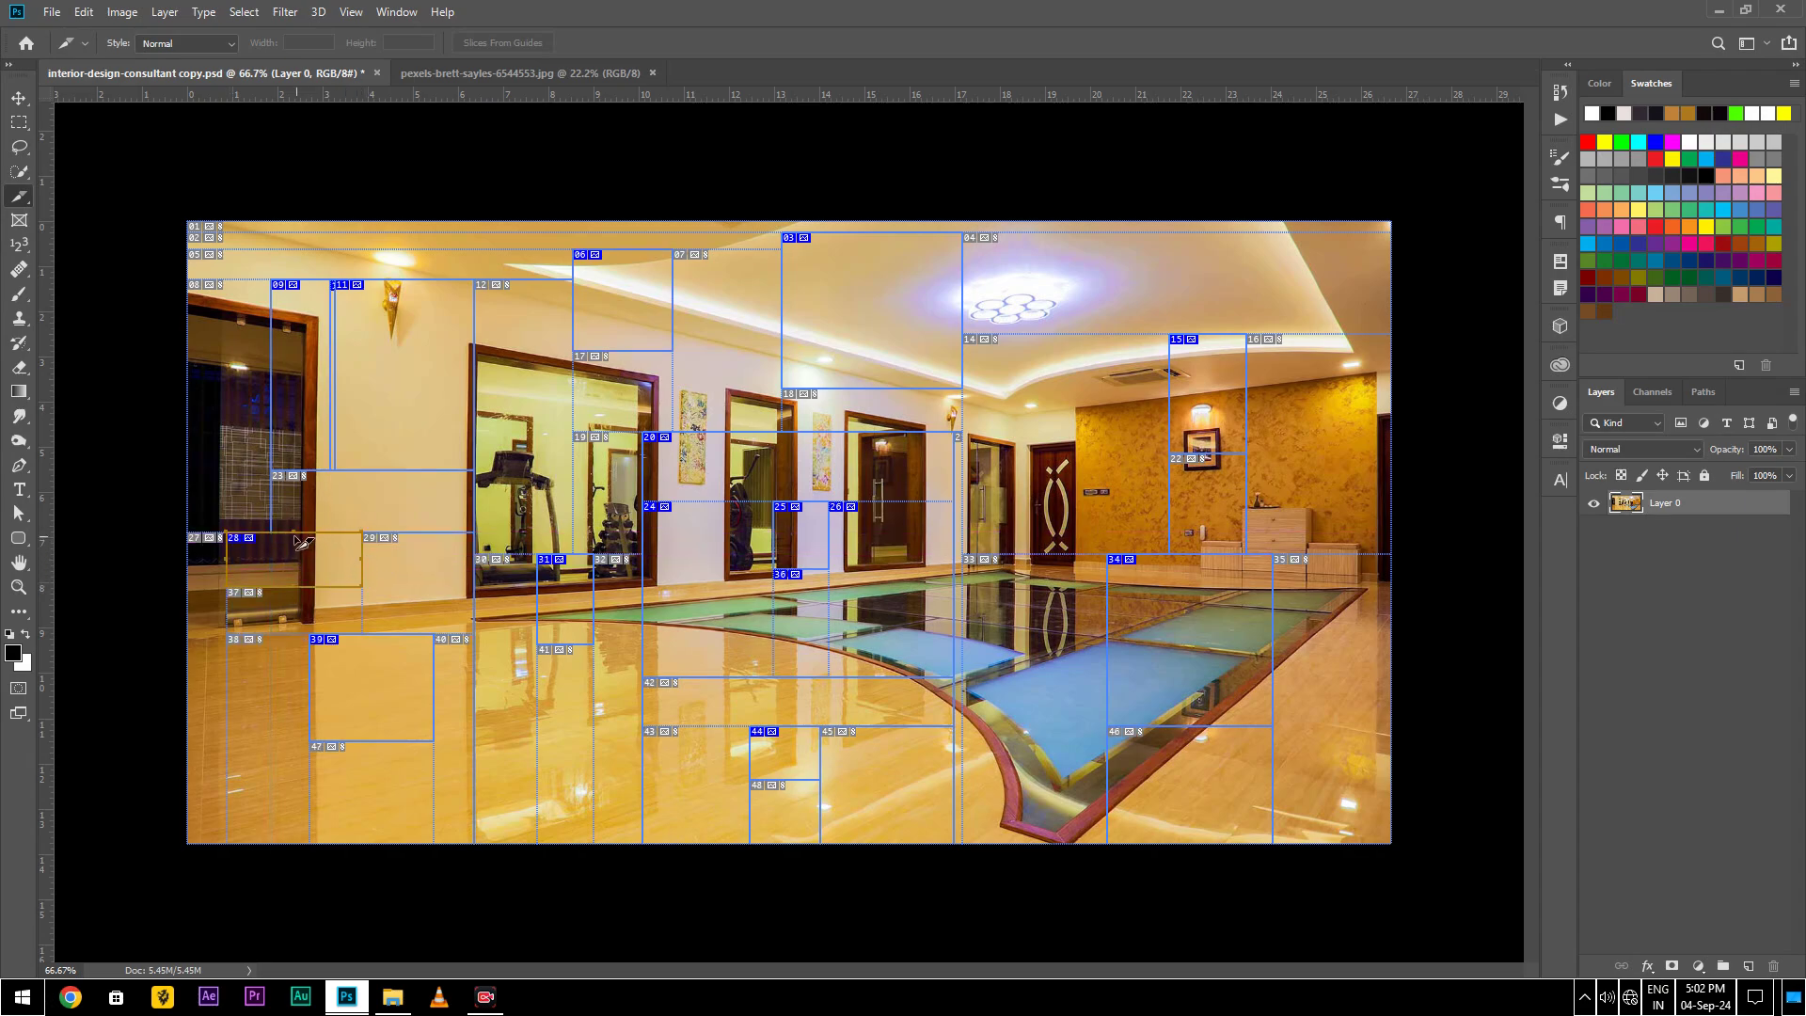
{"action": "left_click_drag", "start_coordinate": [294, 531], "coordinate": [294, 516]}
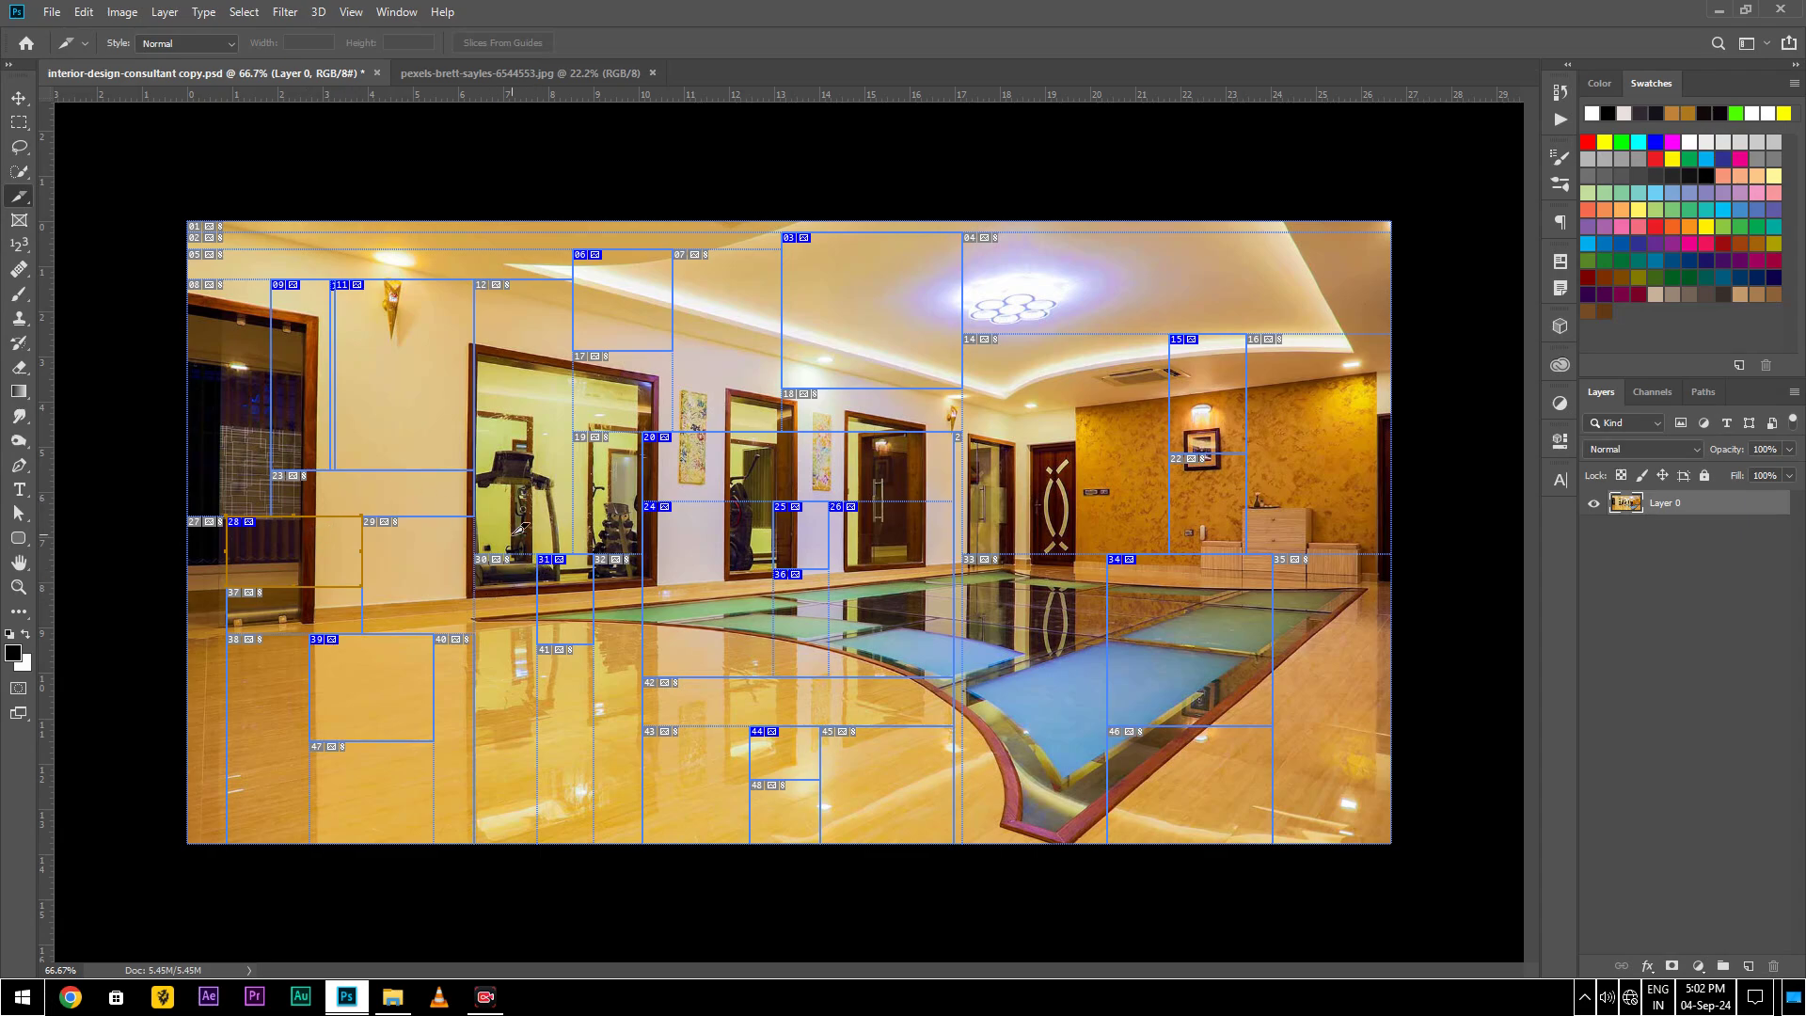
{"action": "left_click", "coordinate": [543, 73]}
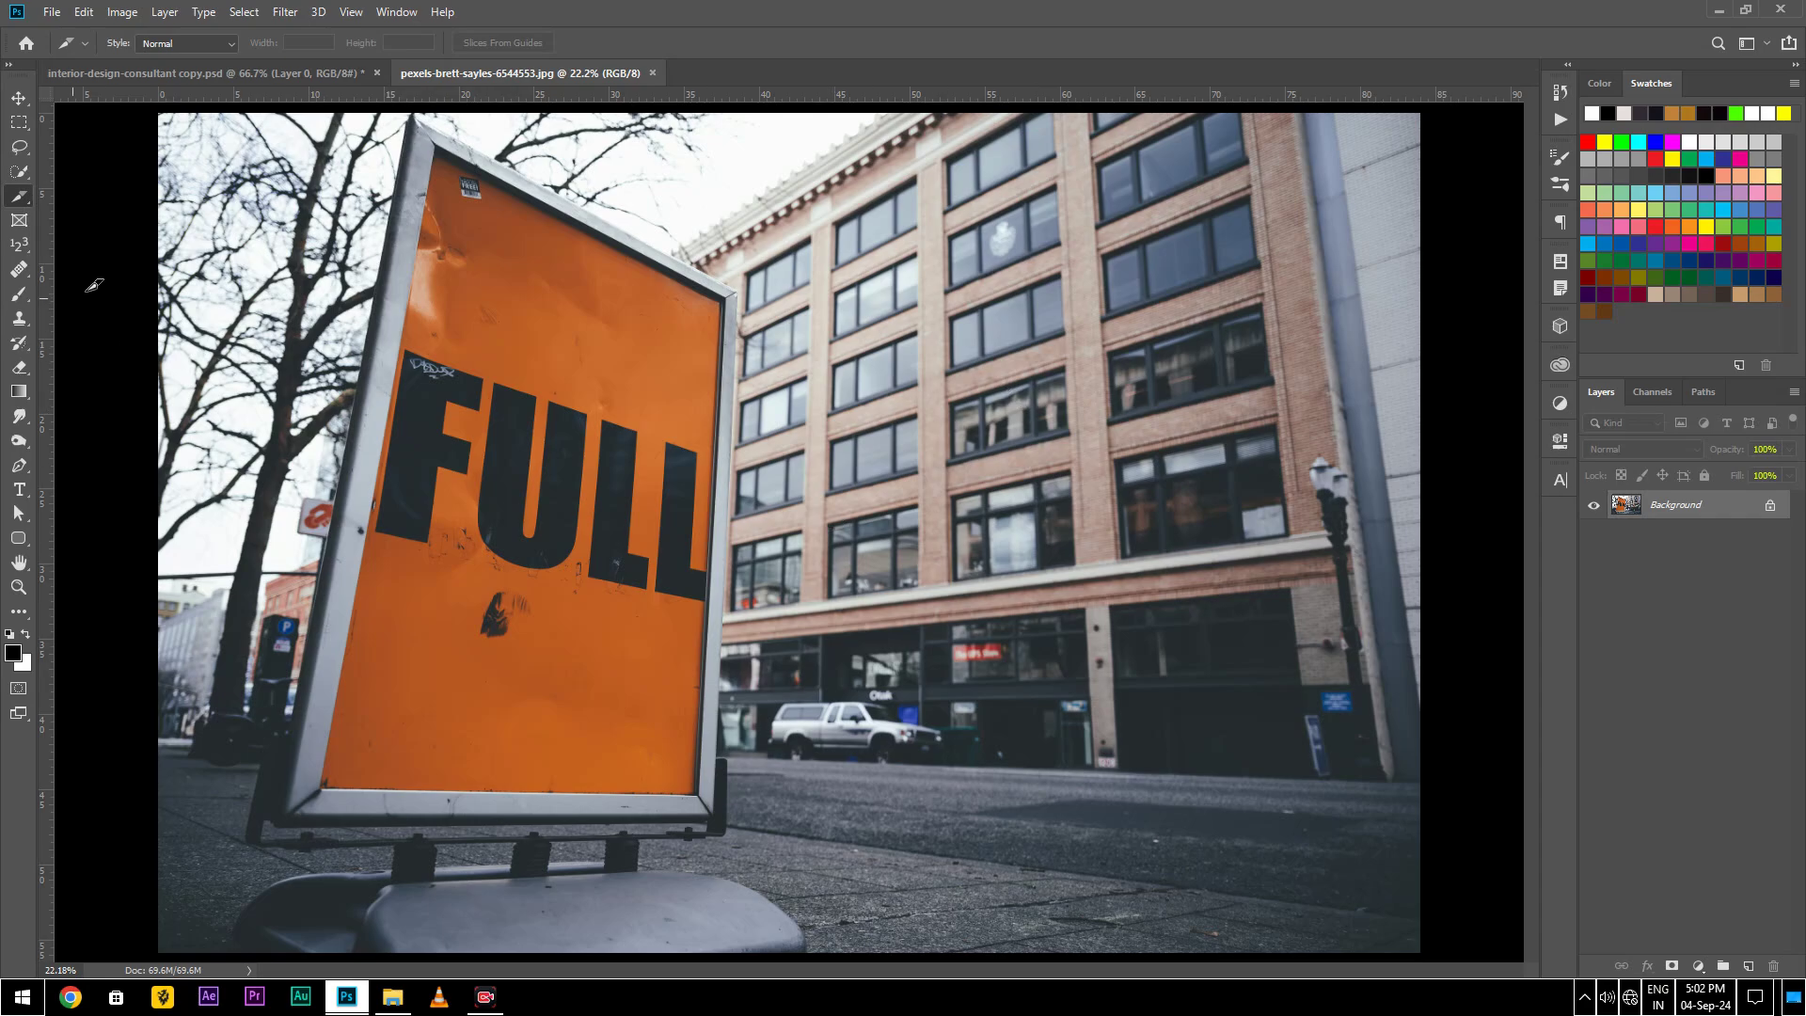
- Draw a slice over the FULL sign's top-left area and pull in its right and bottom edges
{"action": "right_click", "coordinate": [19, 196]}
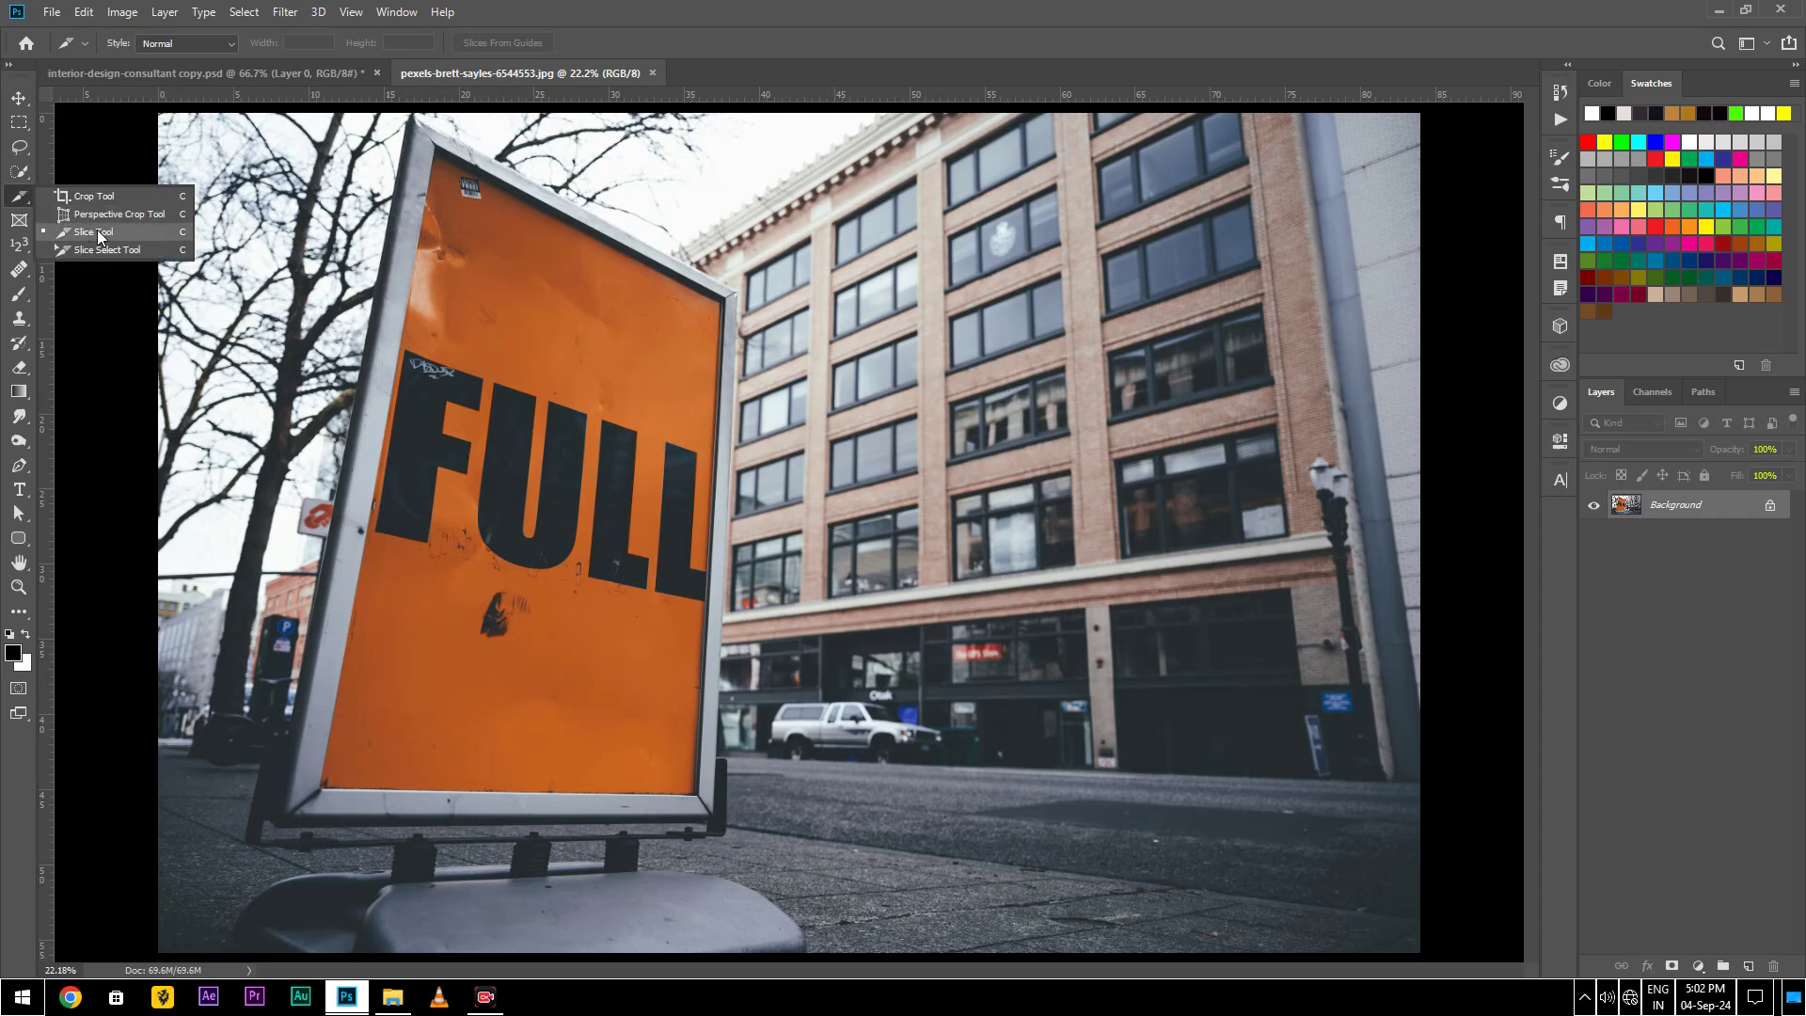
{"action": "left_click", "coordinate": [84, 232]}
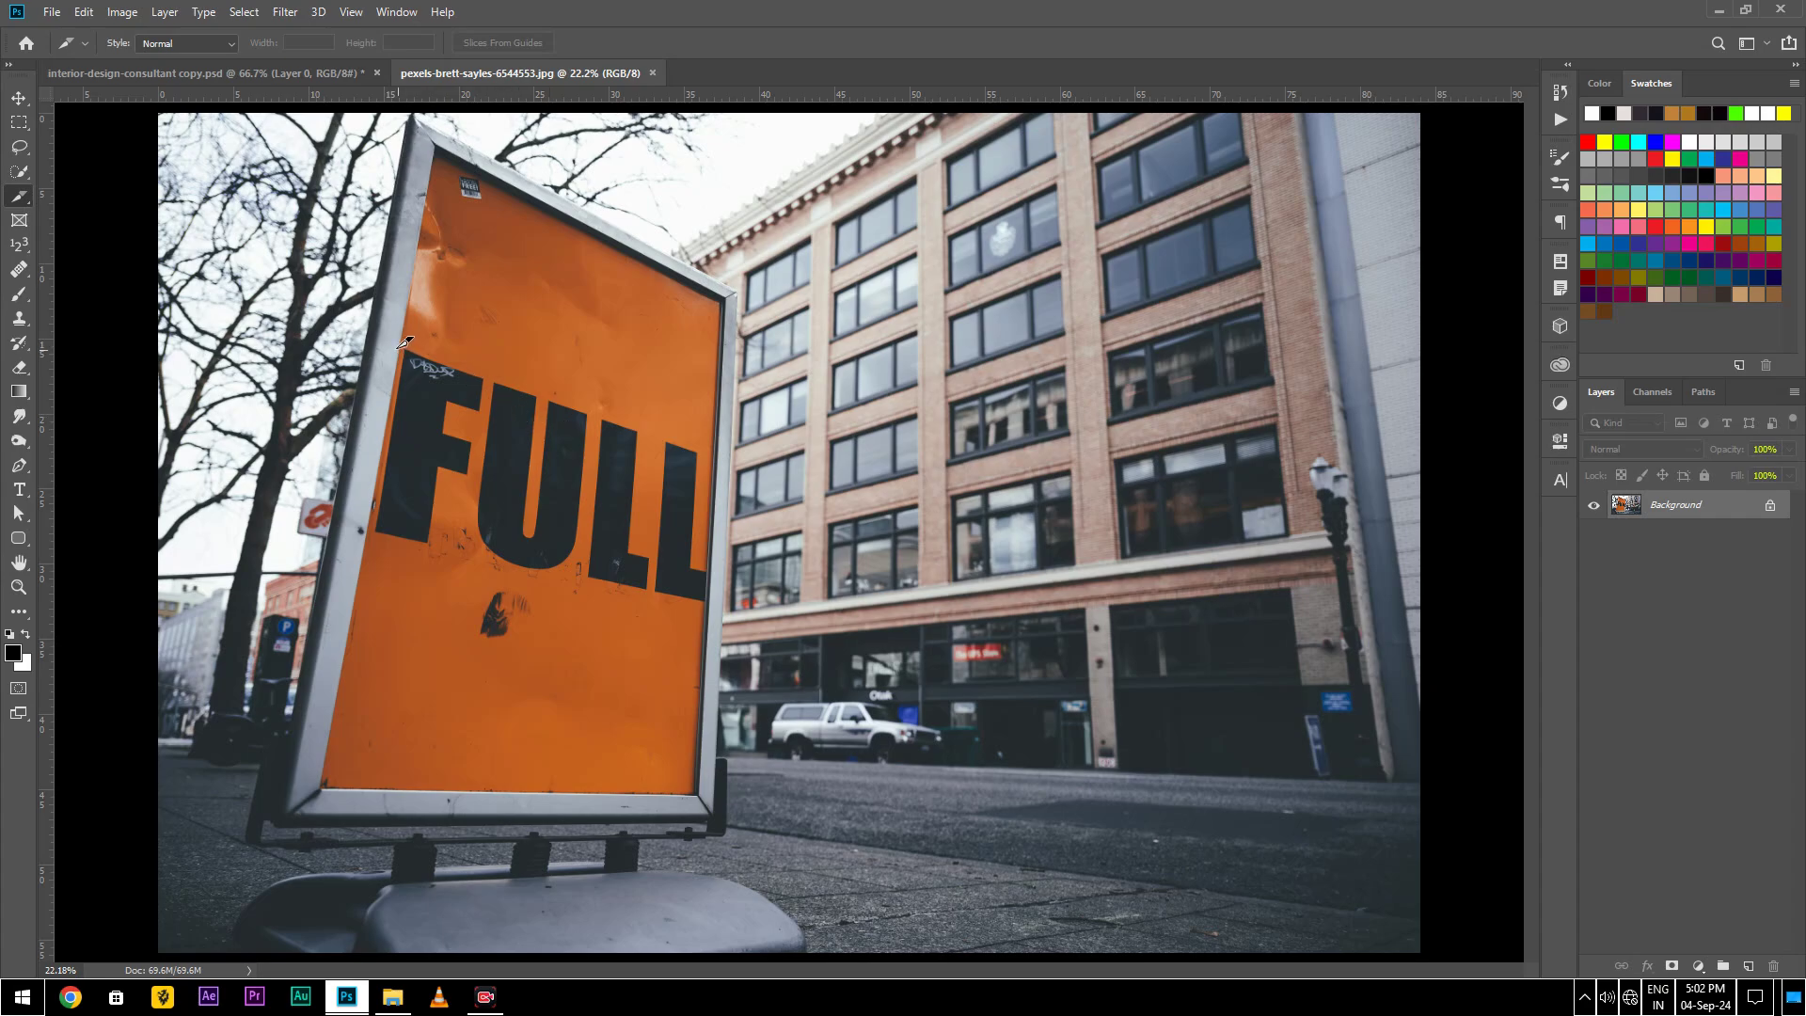
{"action": "left_click_drag", "start_coordinate": [190, 153], "coordinate": [603, 410]}
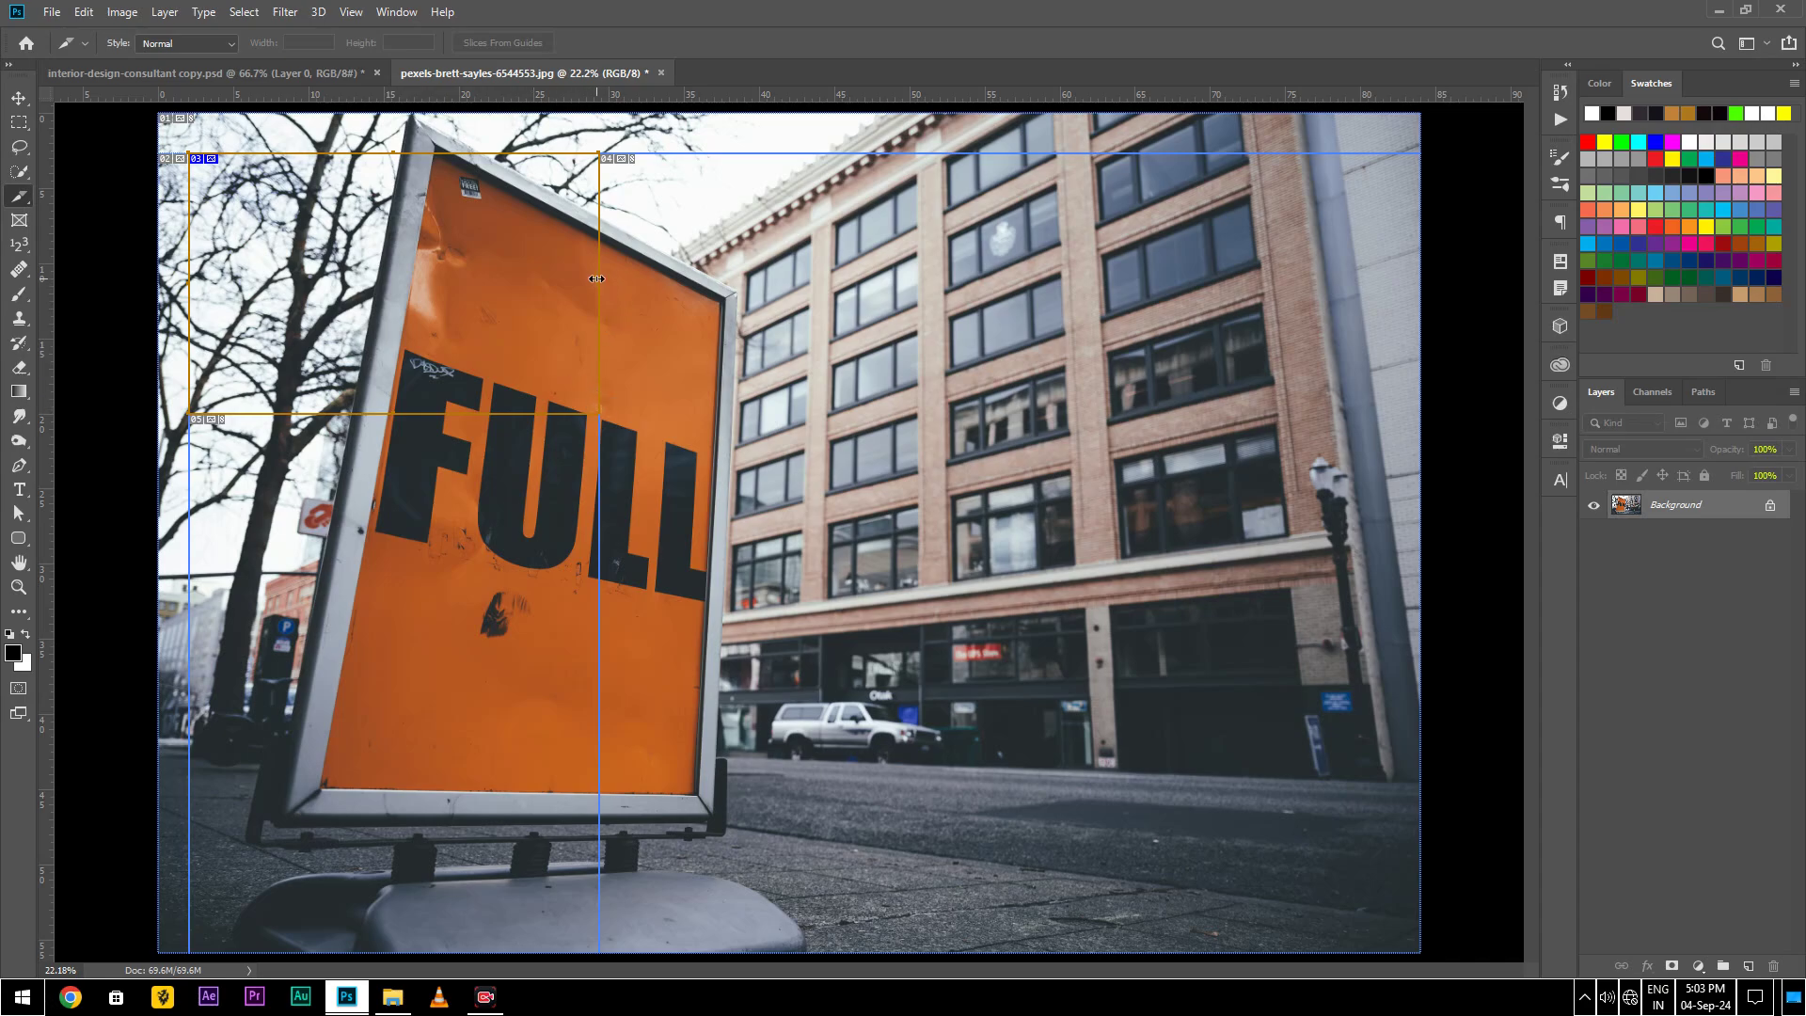
{"action": "left_click_drag", "start_coordinate": [579, 282], "coordinate": [528, 284]}
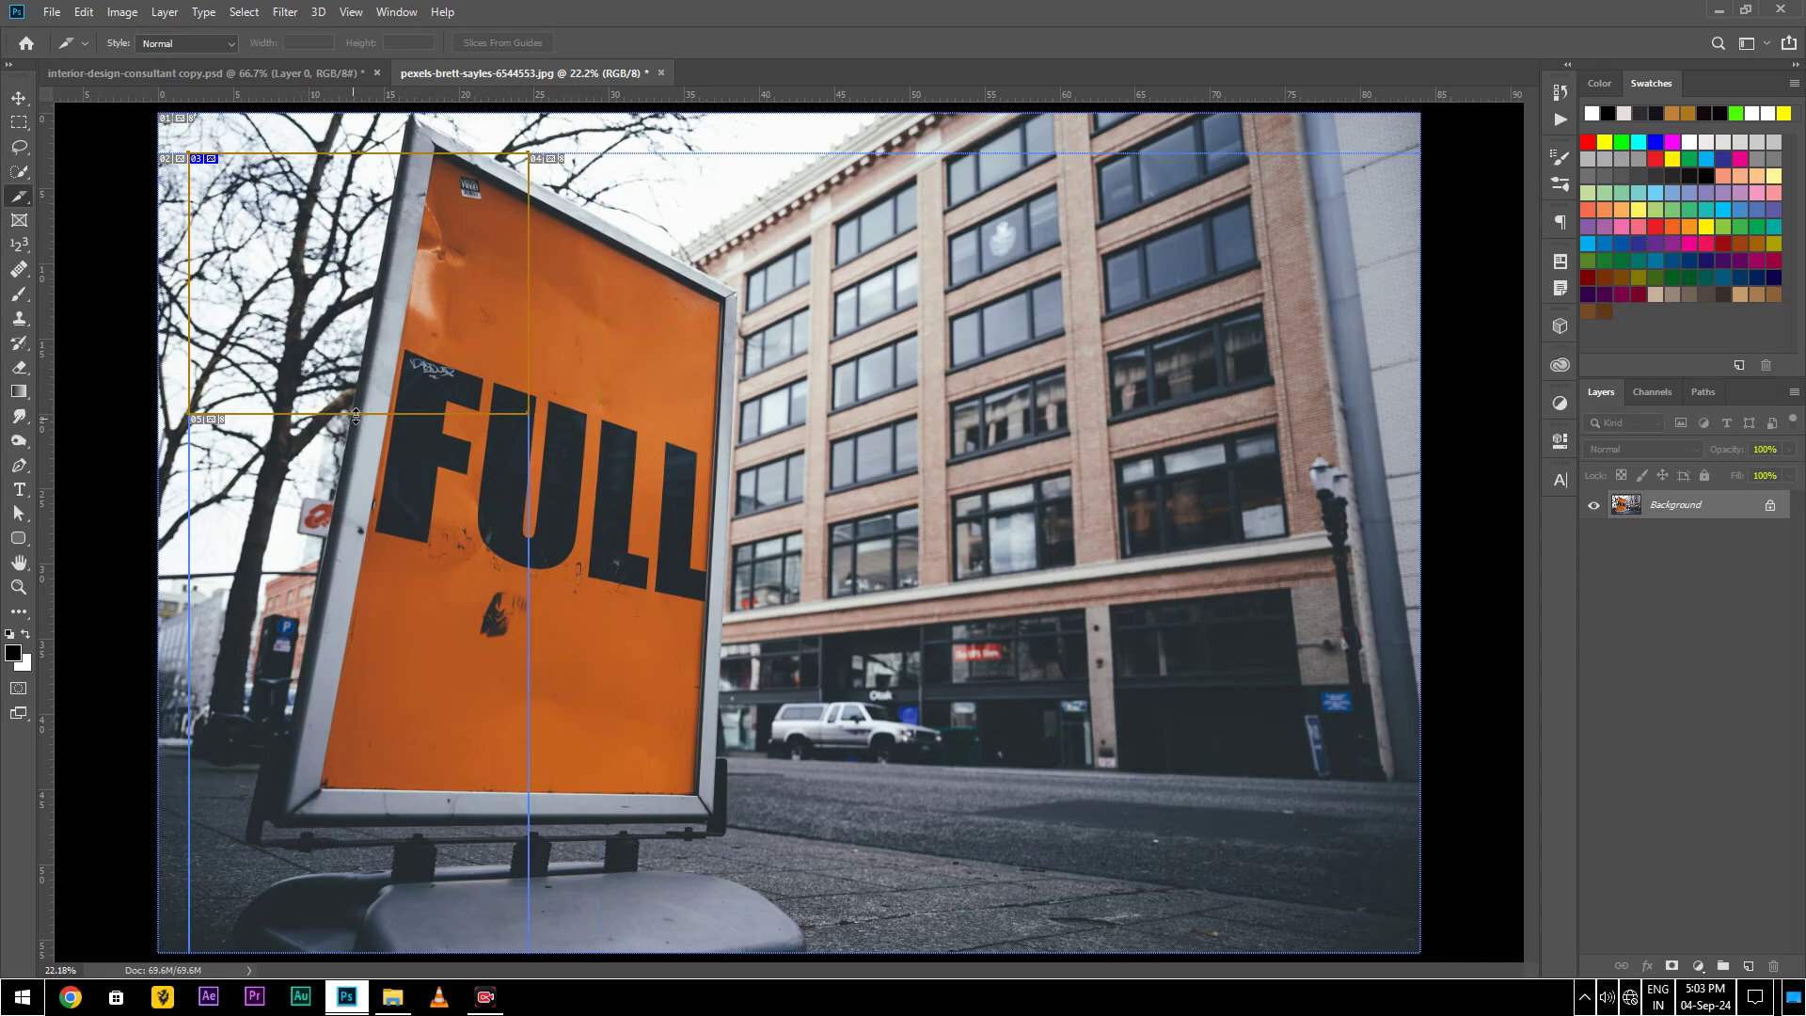
{"action": "left_click_drag", "start_coordinate": [359, 406], "coordinate": [359, 388]}
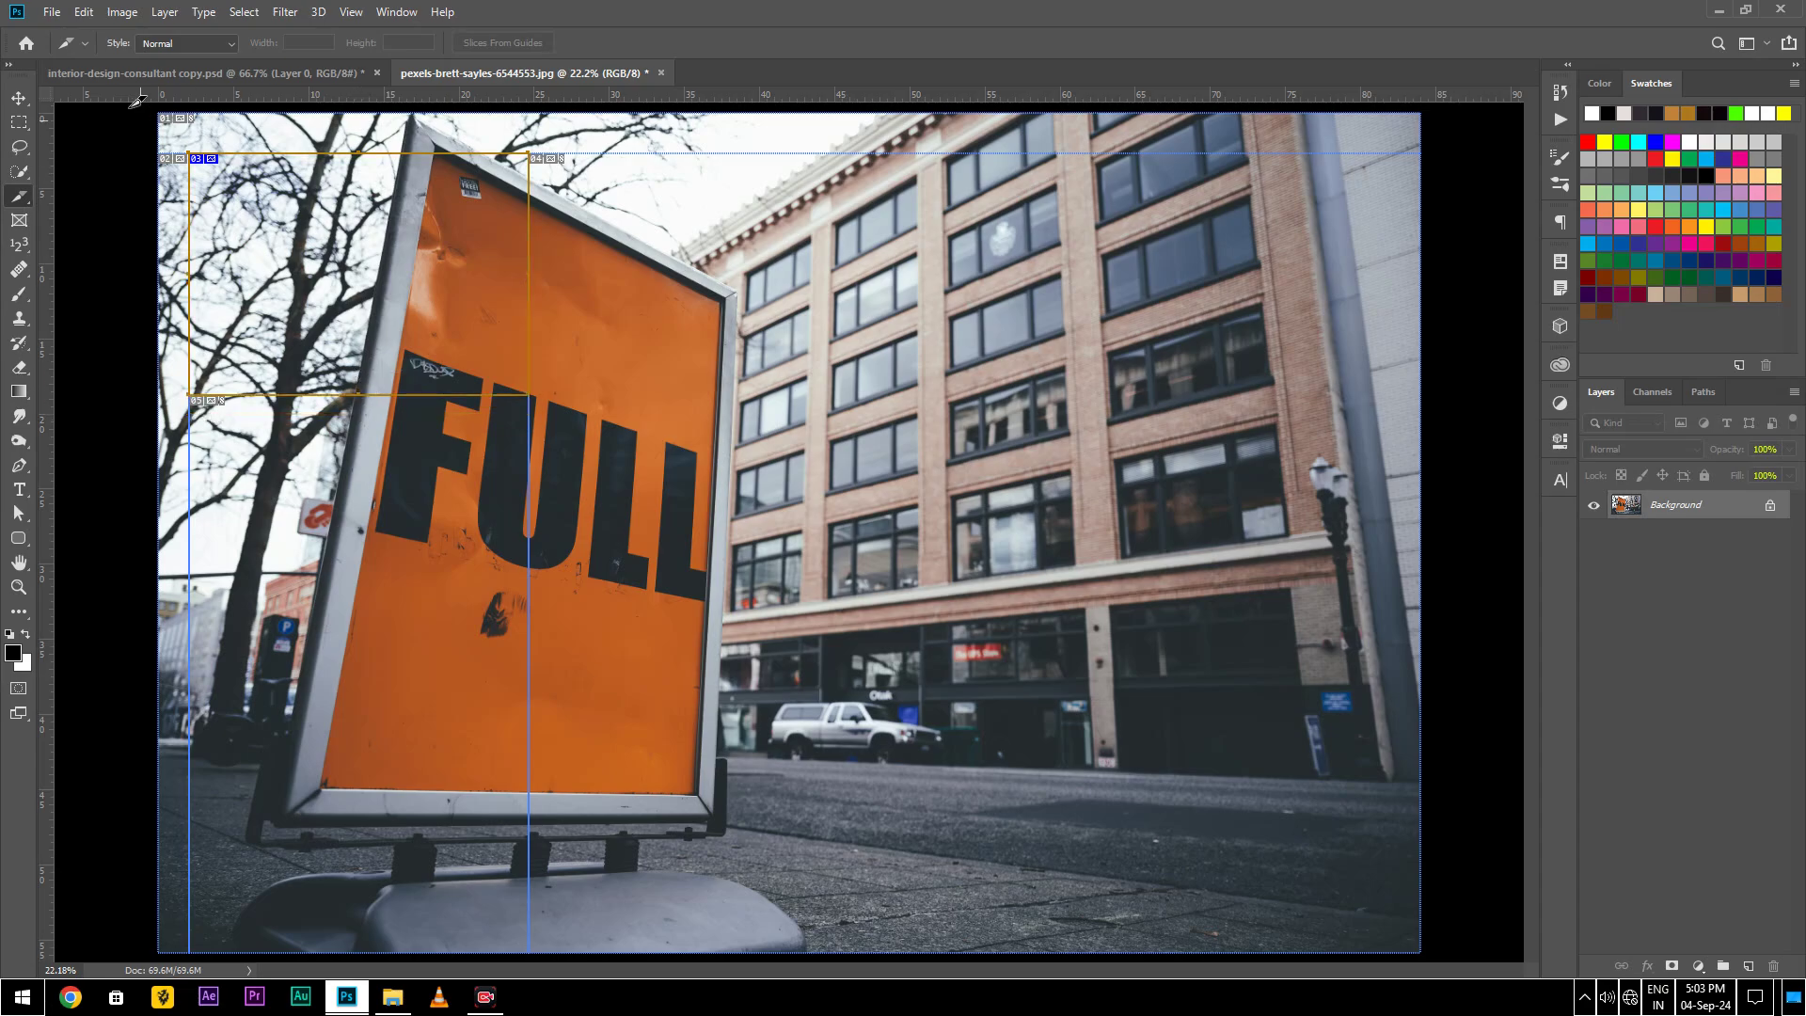
{"action": "left_click", "coordinate": [164, 45]}
- Set the slice style to Fixed Aspect Ratio and draw a square slice over the building's windows
{"action": "left_click", "coordinate": [169, 67]}
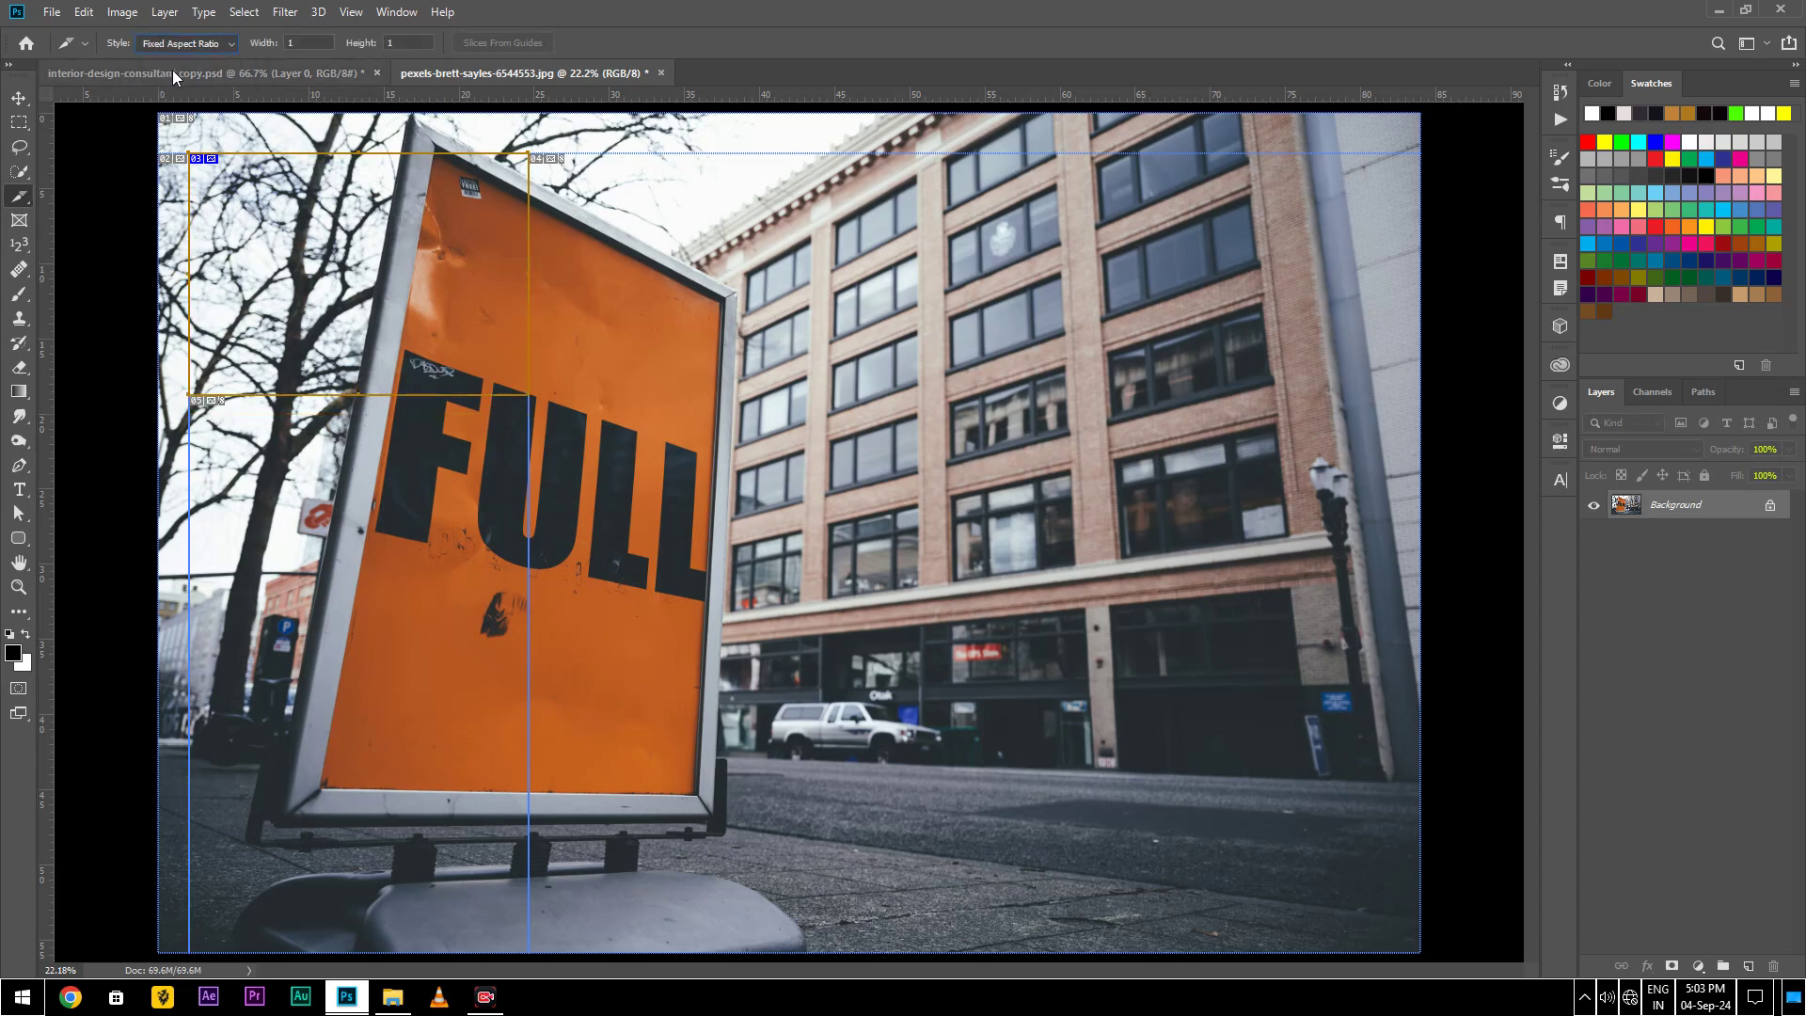
{"action": "left_click", "coordinate": [195, 44]}
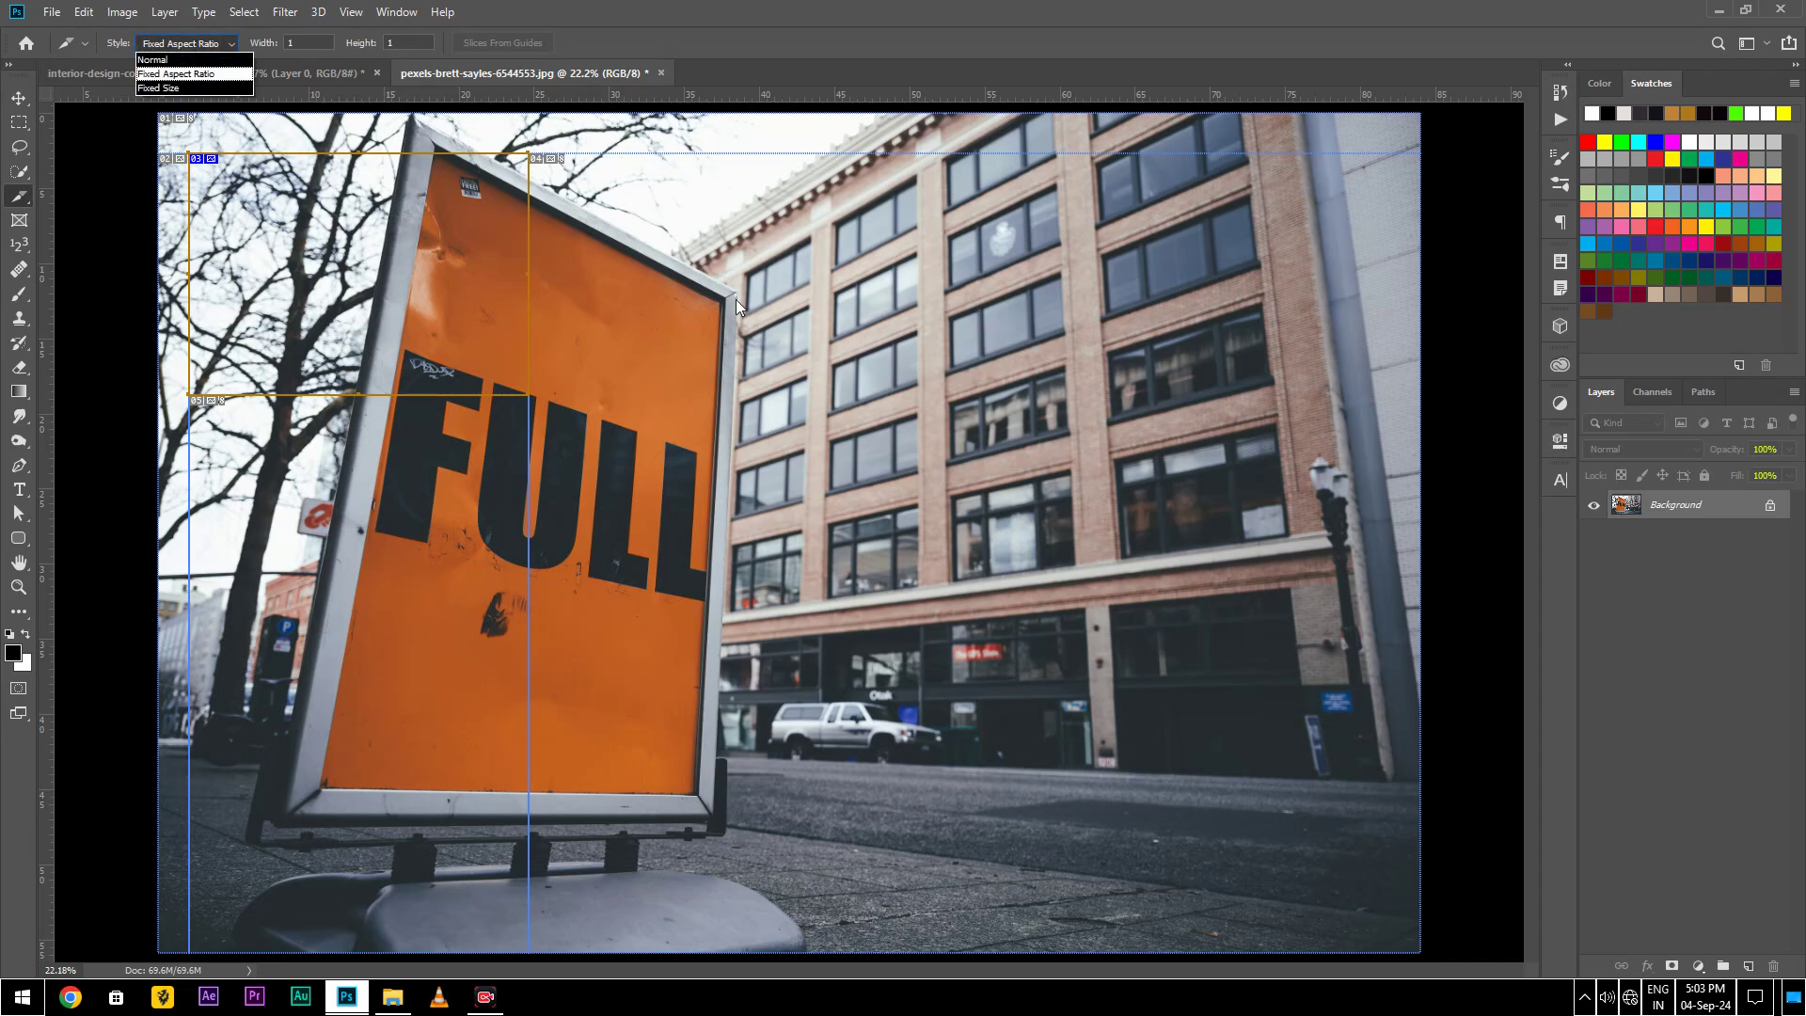
{"action": "mouse_move", "coordinate": [766, 267]}
{"action": "left_mouse_down"}
{"action": "mouse_move", "coordinate": [1216, 544]}
{"action": "mouse_move", "coordinate": [969, 388]}
{"action": "mouse_move", "coordinate": [1203, 310]}
{"action": "mouse_move", "coordinate": [845, 543]}
{"action": "mouse_move", "coordinate": [937, 458]}
{"action": "mouse_move", "coordinate": [806, 339]}
{"action": "left_mouse_up"}
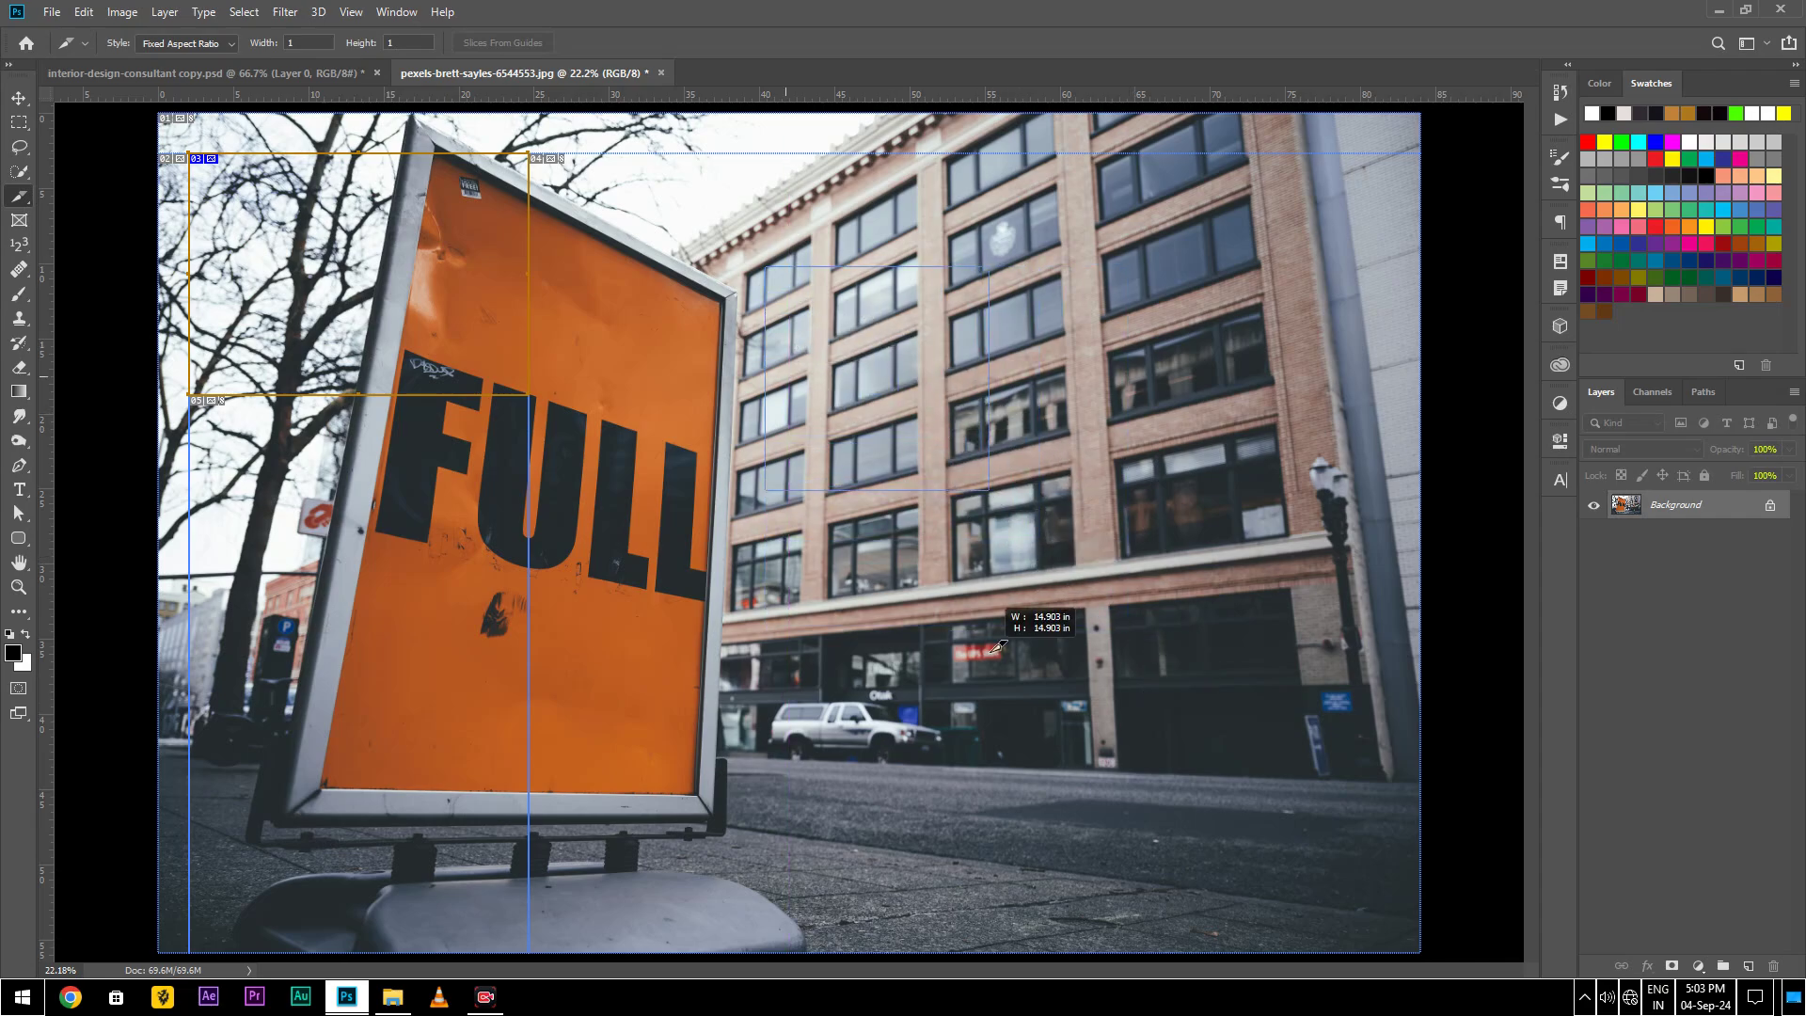
{"action": "left_click_drag", "start_coordinate": [806, 338], "coordinate": [933, 435]}
- Draw a small square slice near the interior photo's ceiling light, then return to the street photo
{"action": "left_click", "coordinate": [342, 75]}
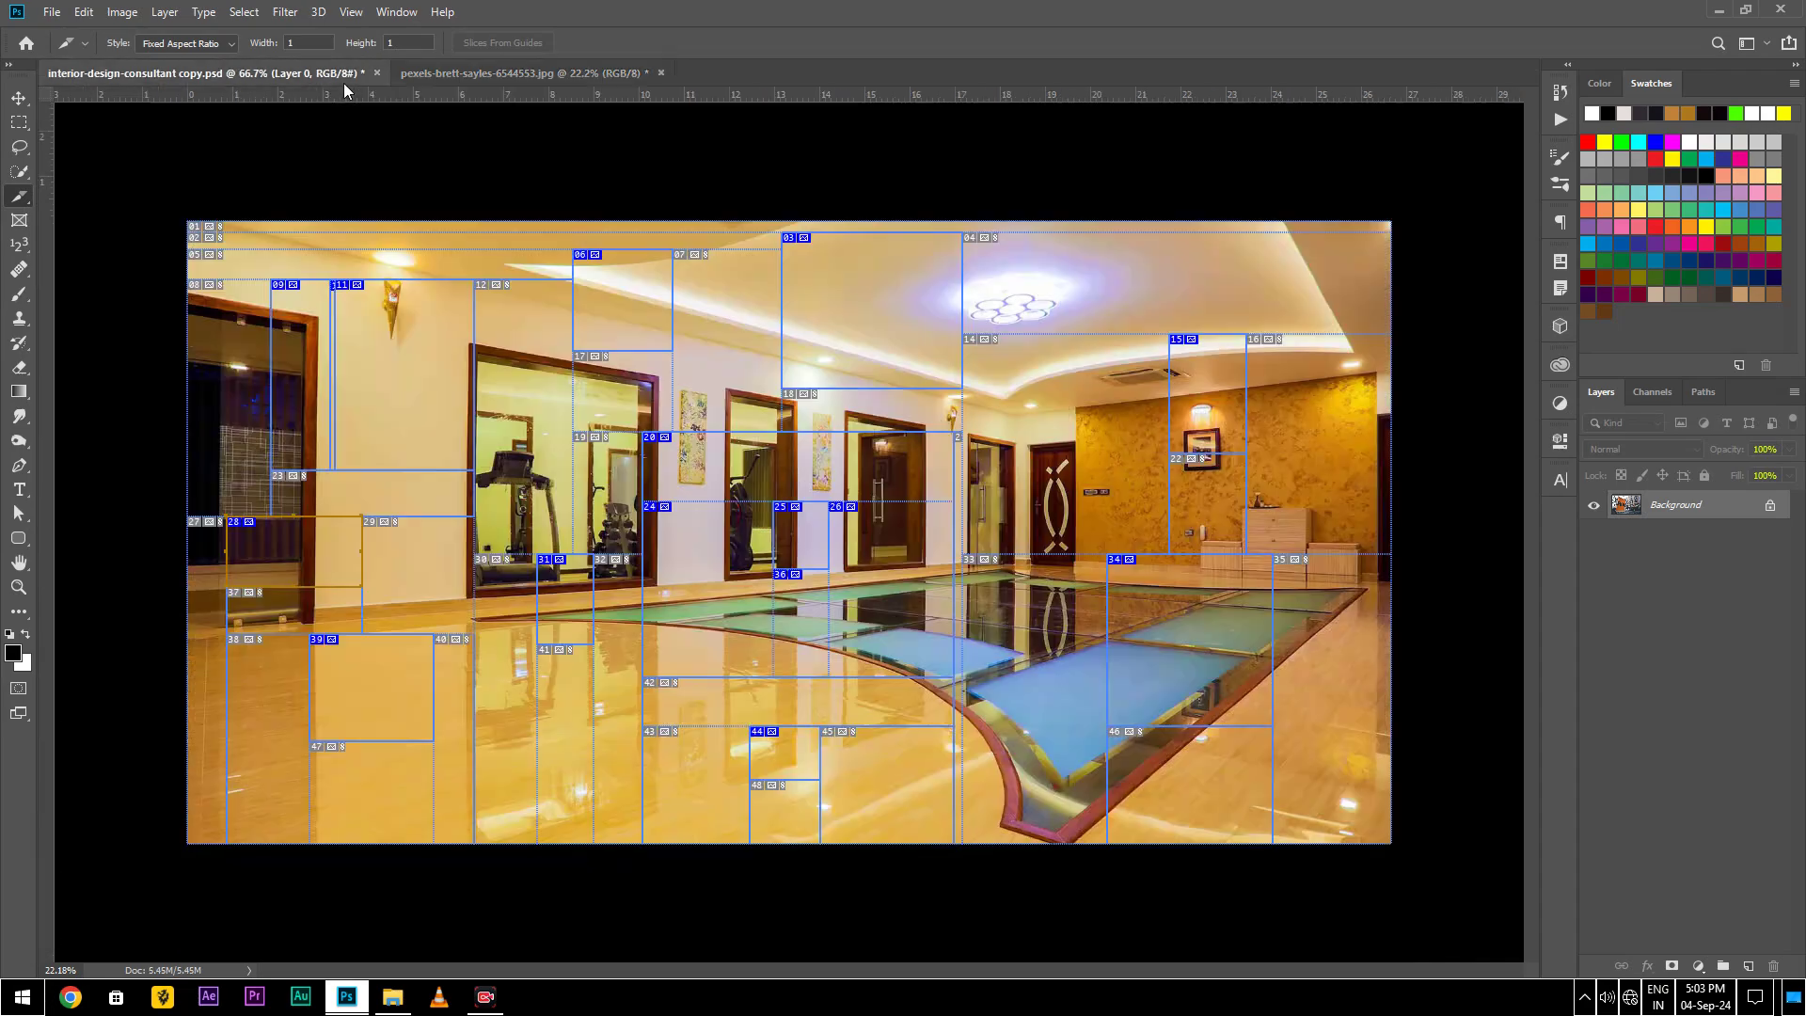
{"action": "left_click_drag", "start_coordinate": [1114, 266], "coordinate": [1200, 295]}
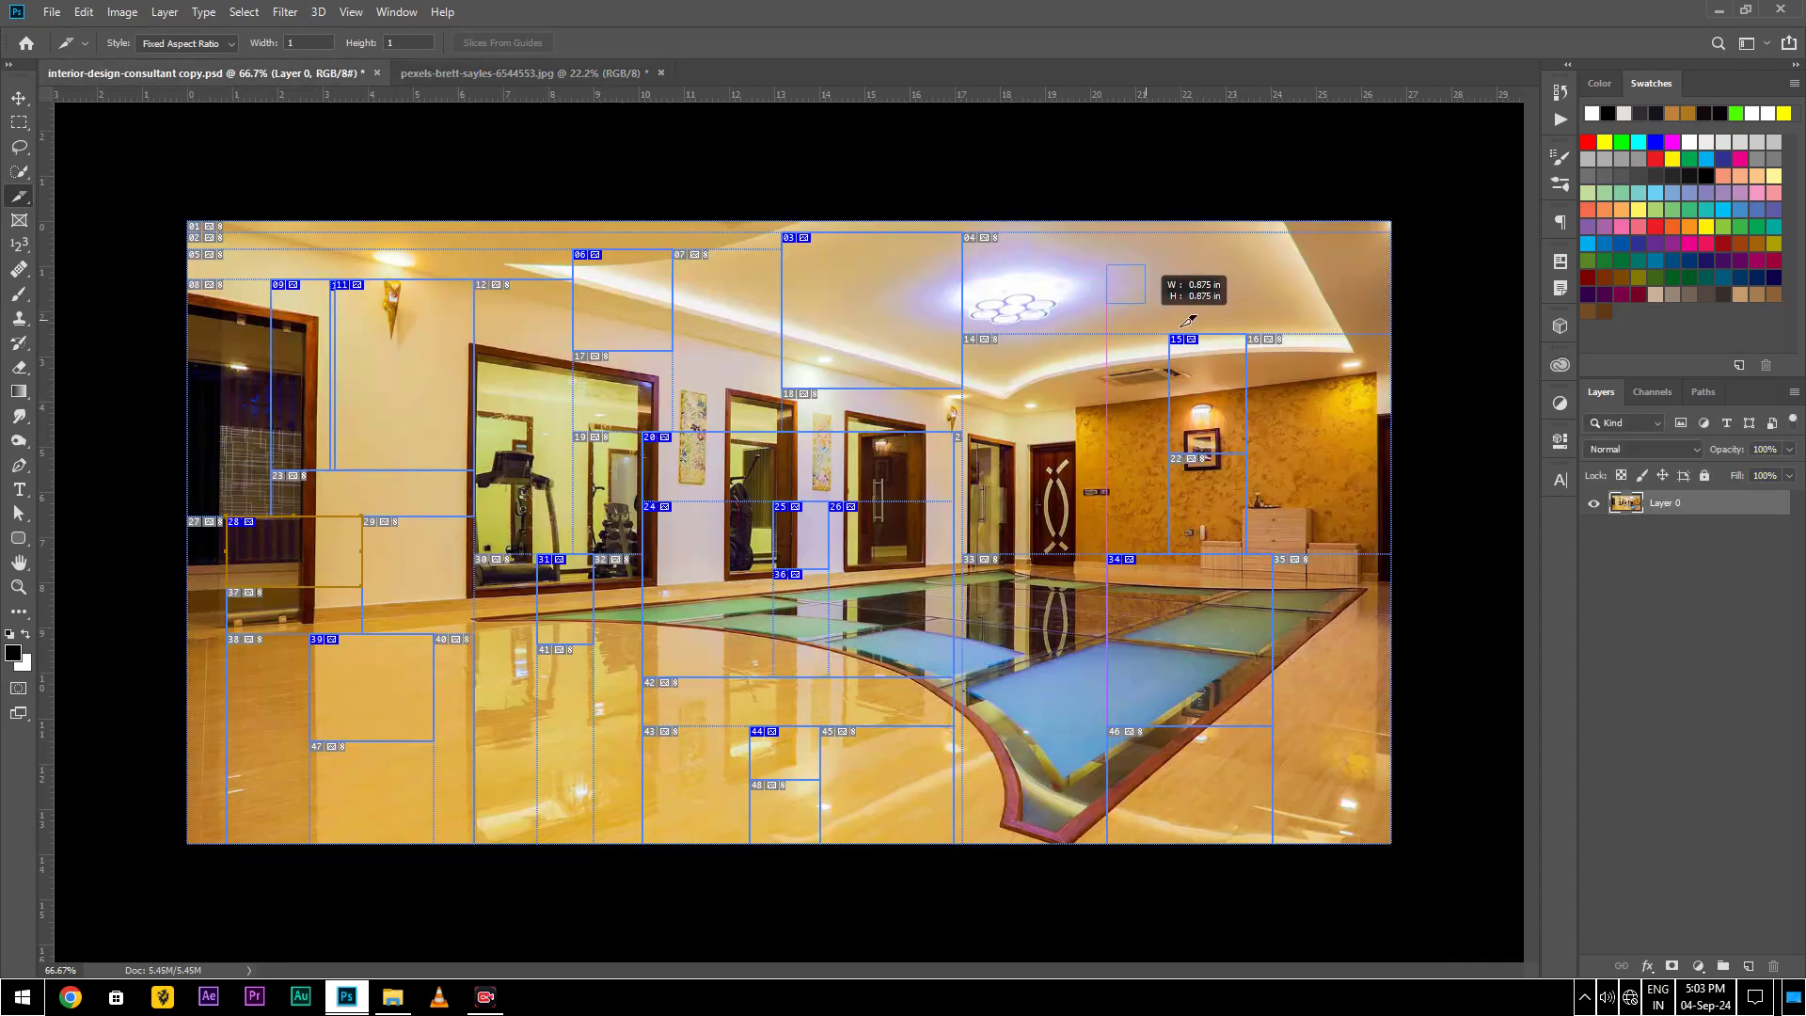
{"action": "left_click_drag", "start_coordinate": [1206, 290], "coordinate": [1134, 292]}
{"action": "left_click", "coordinate": [541, 68]}
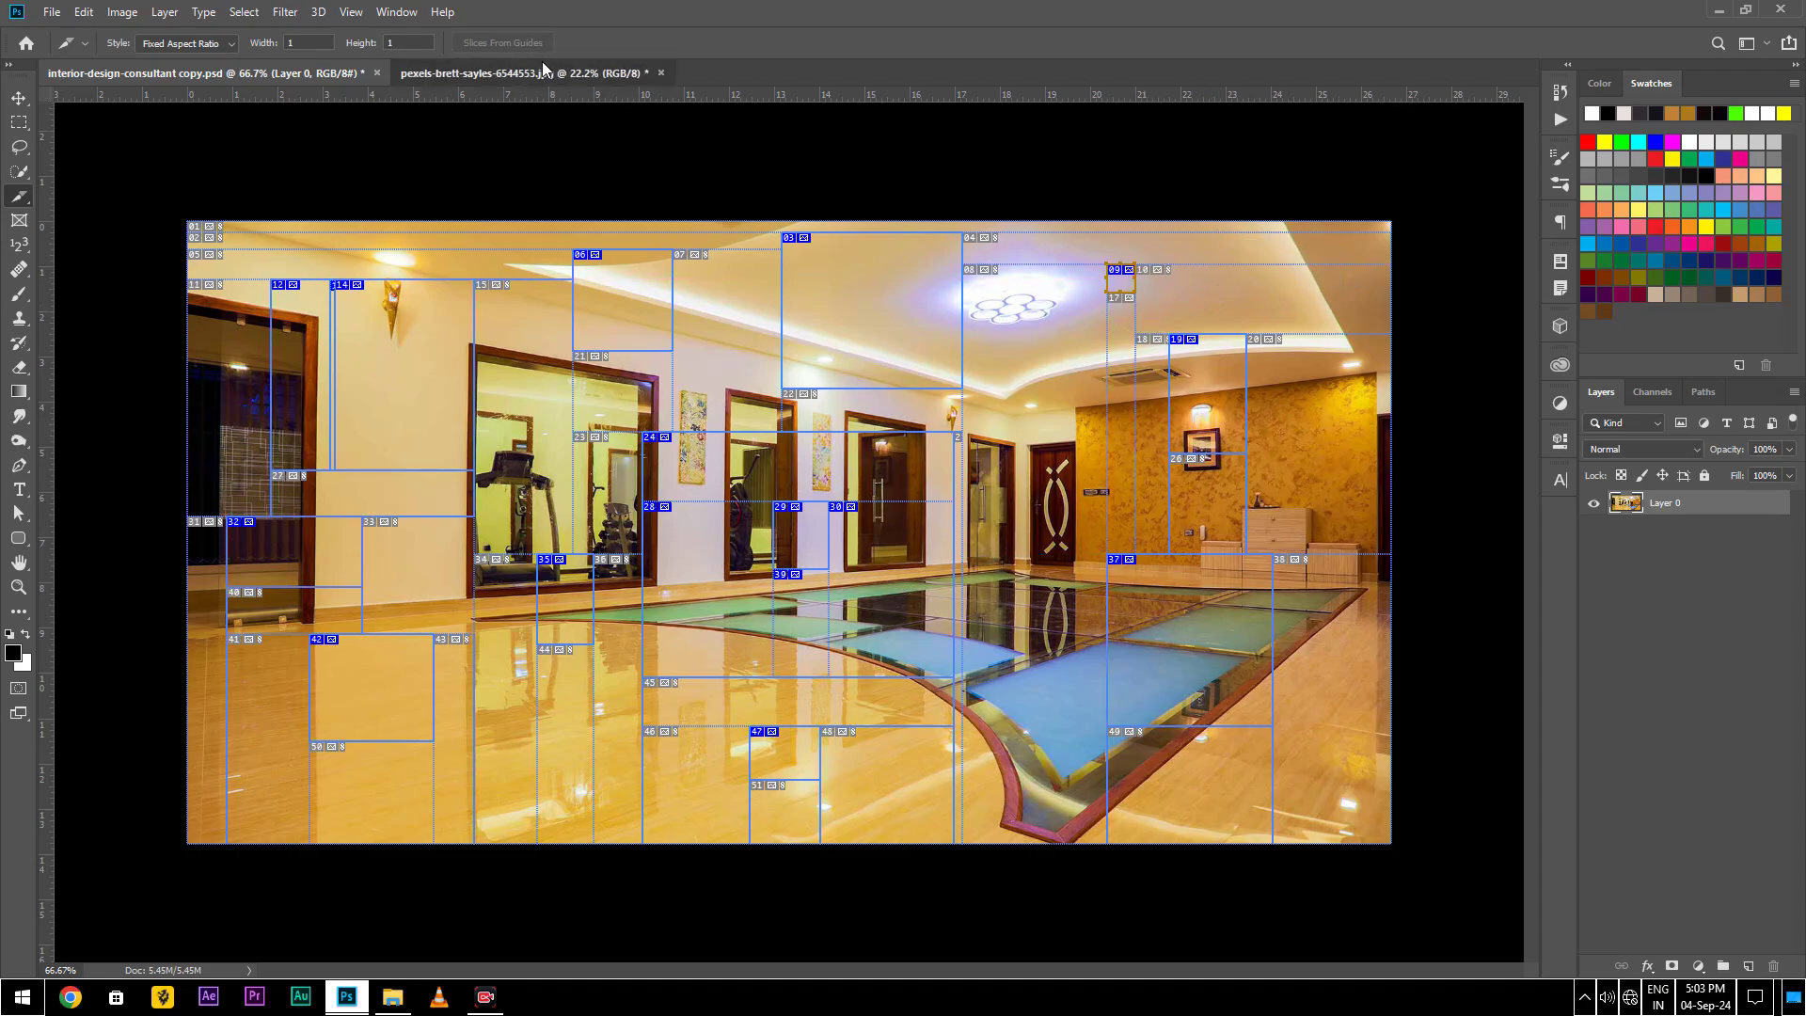
{"action": "left_click", "coordinate": [206, 45]}
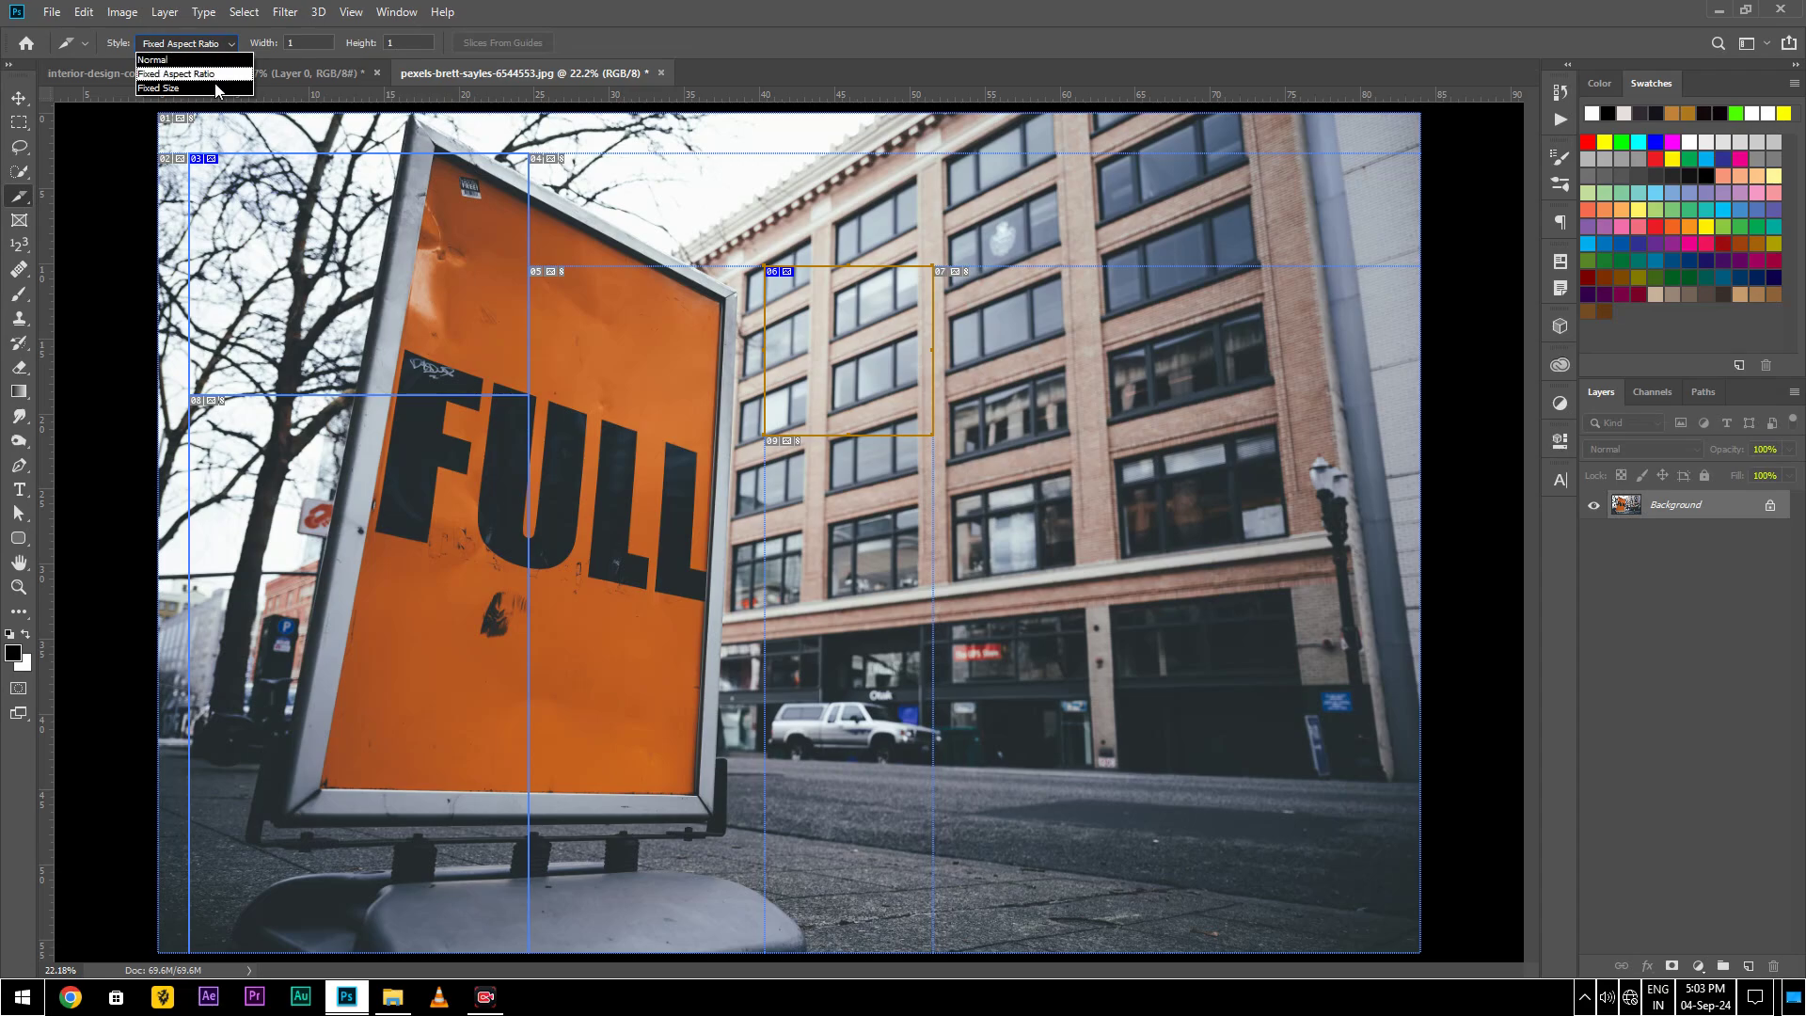
- Move the window slice, add a 64 px slice by the lamppost, and draw a free-size slice at the building's top corner
{"action": "left_click", "coordinate": [179, 90]}
{"action": "left_click_drag", "start_coordinate": [910, 317], "coordinate": [1079, 393]}
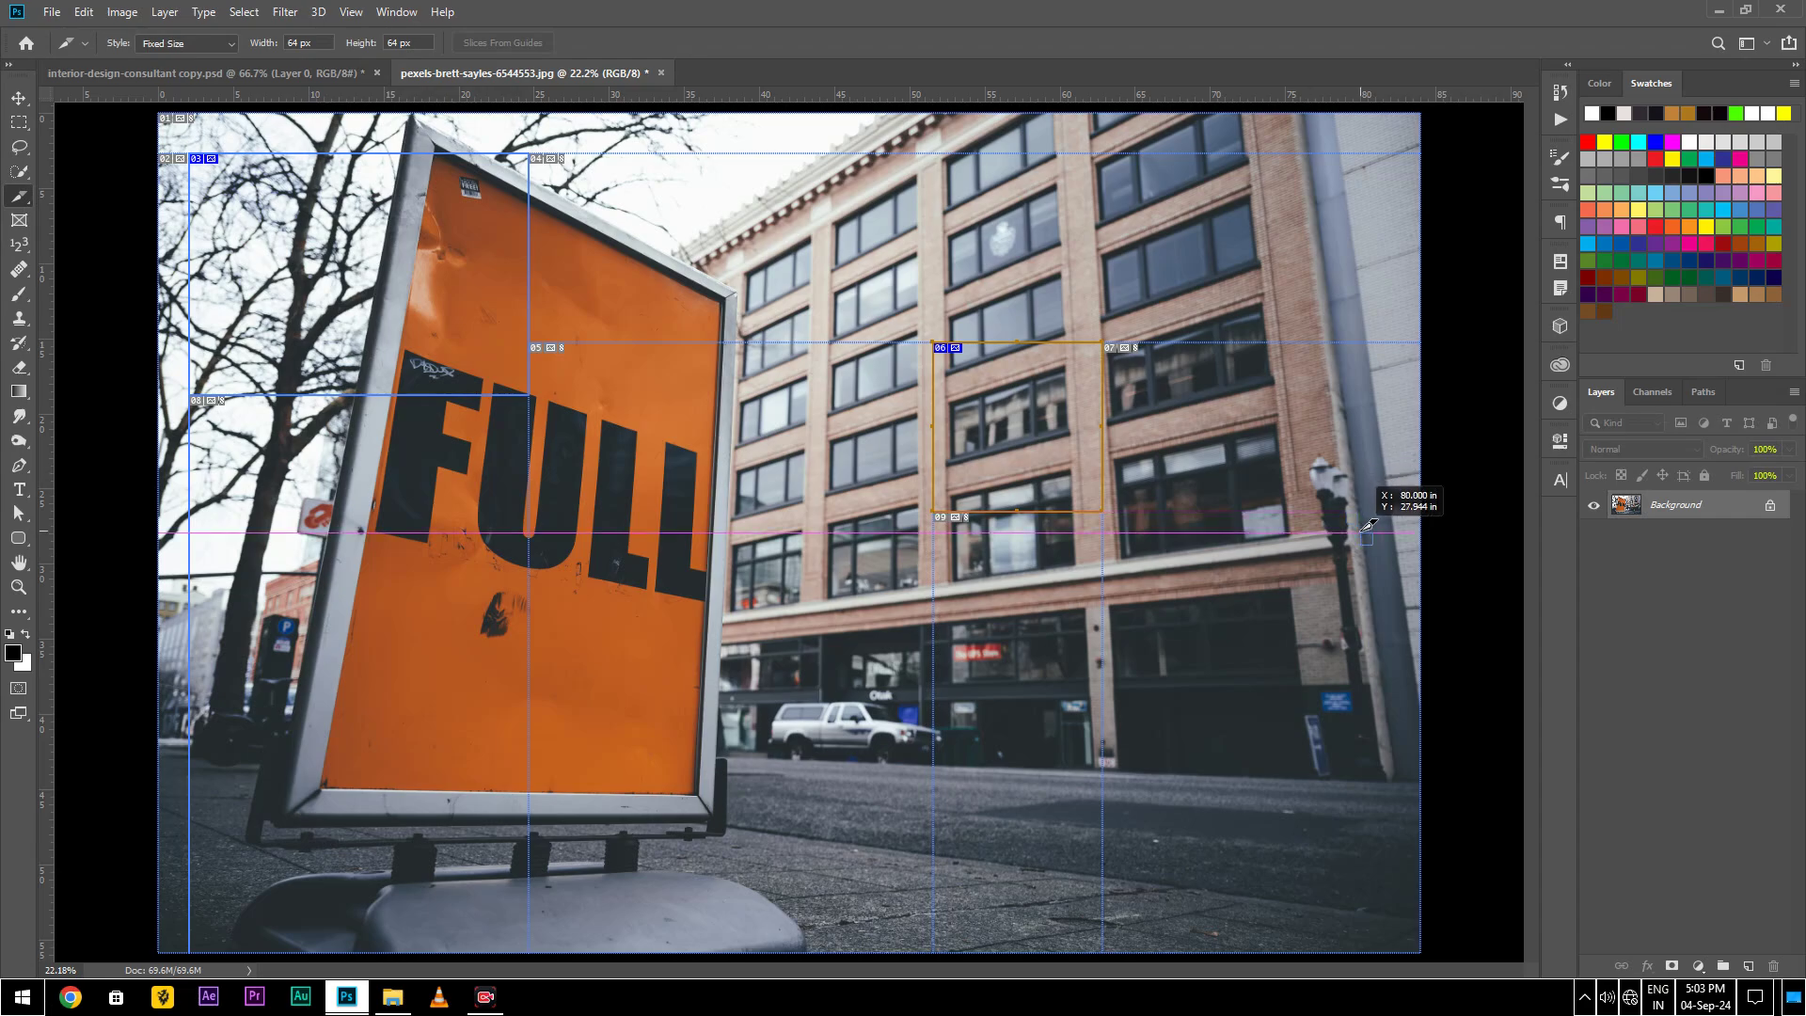
{"action": "left_click", "coordinate": [1315, 467]}
{"action": "left_click_drag", "start_coordinate": [1322, 464], "coordinate": [1321, 387]}
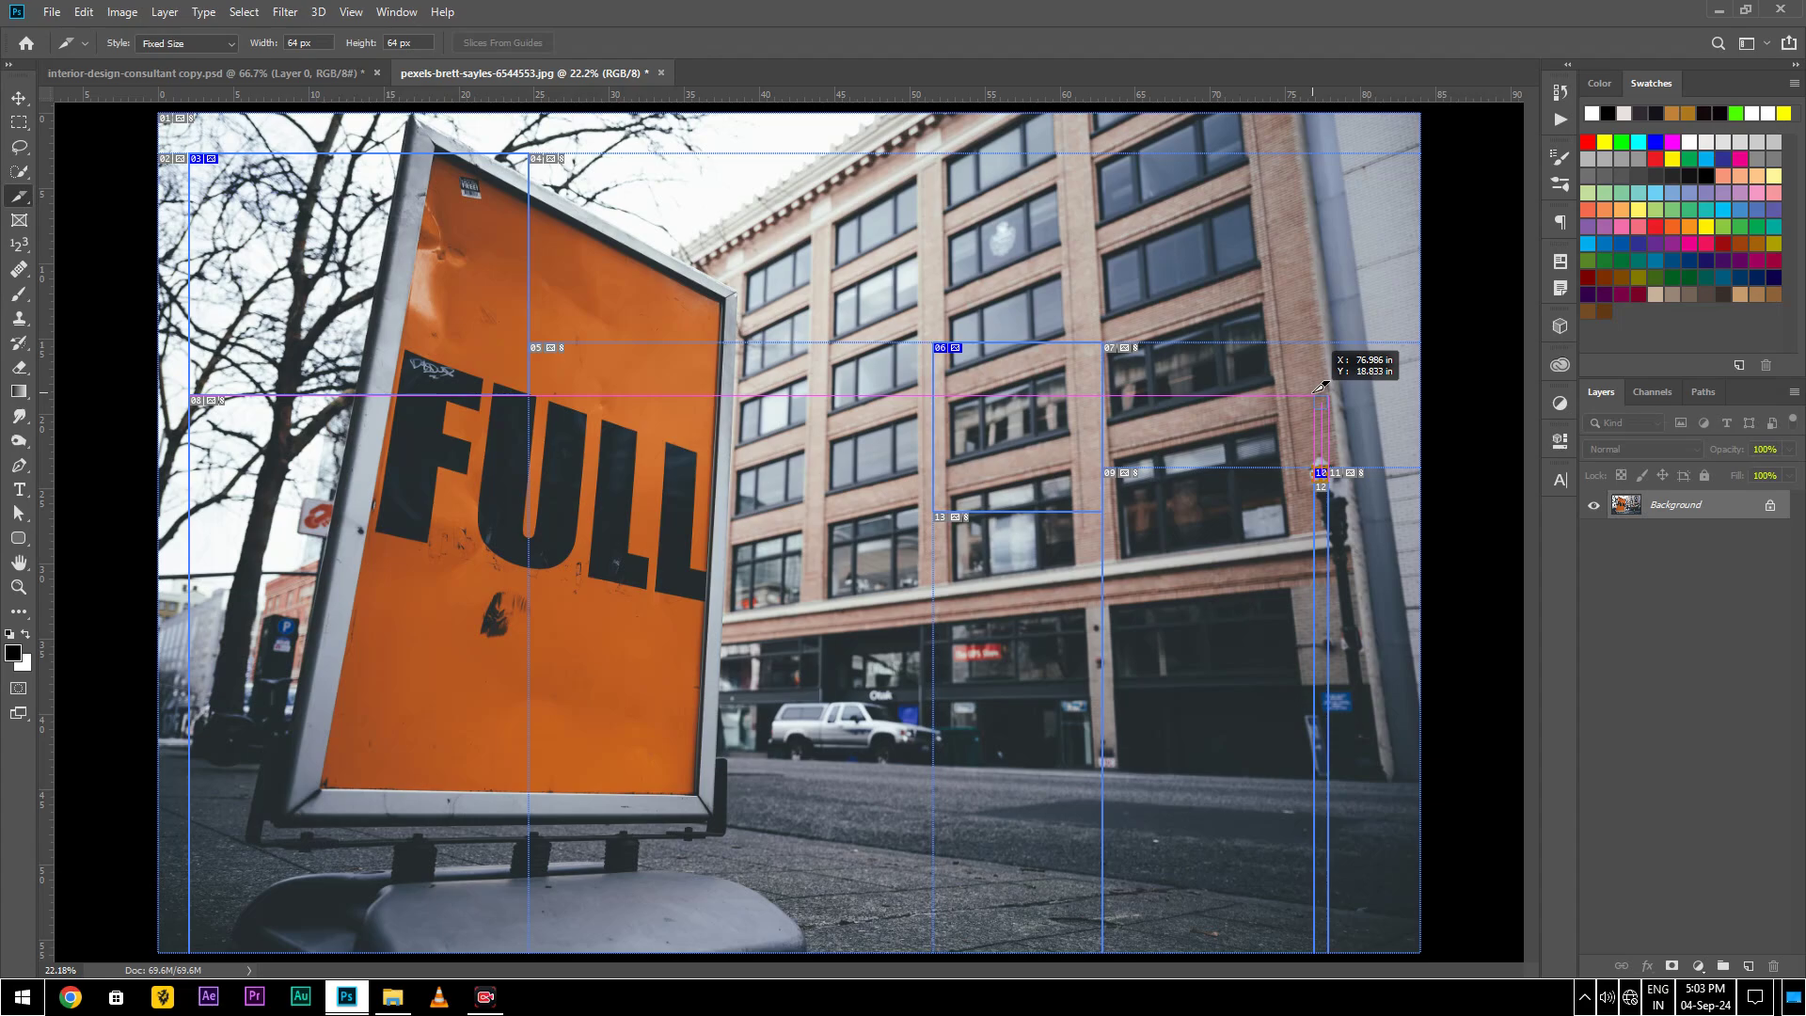
{"action": "left_click_drag", "start_coordinate": [1321, 387], "coordinate": [1321, 395]}
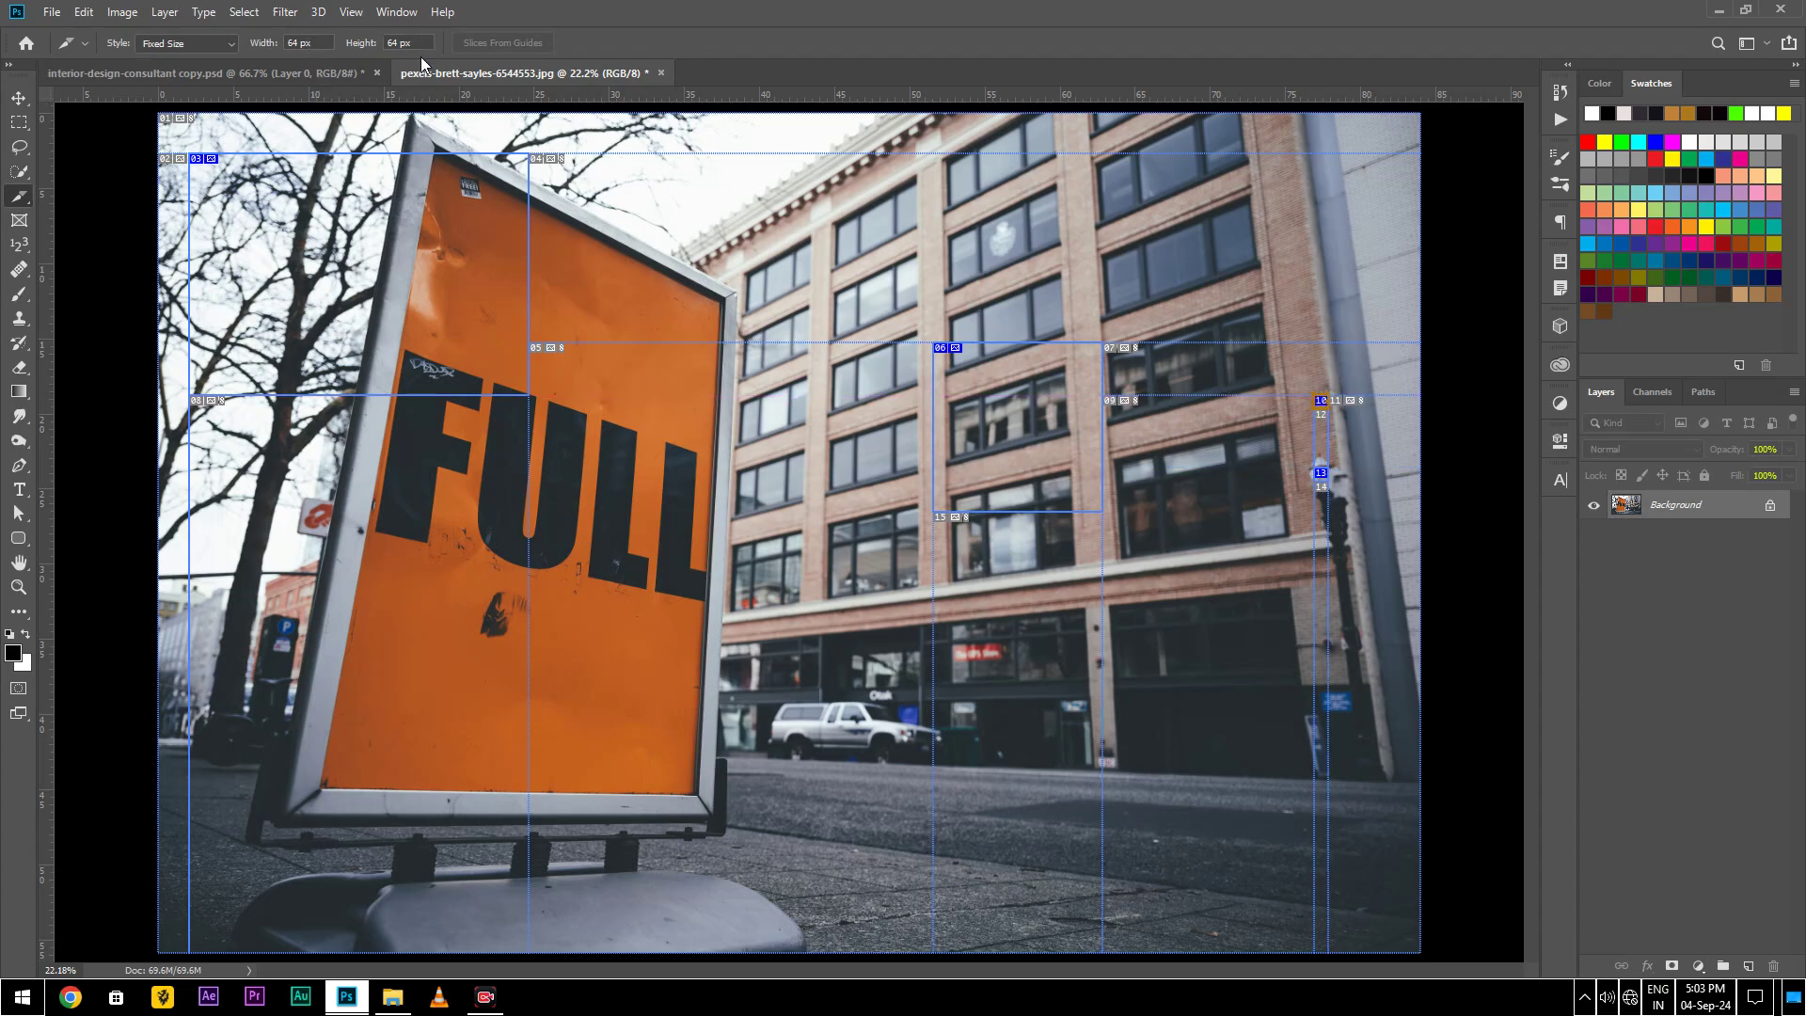
{"action": "left_click", "coordinate": [226, 45]}
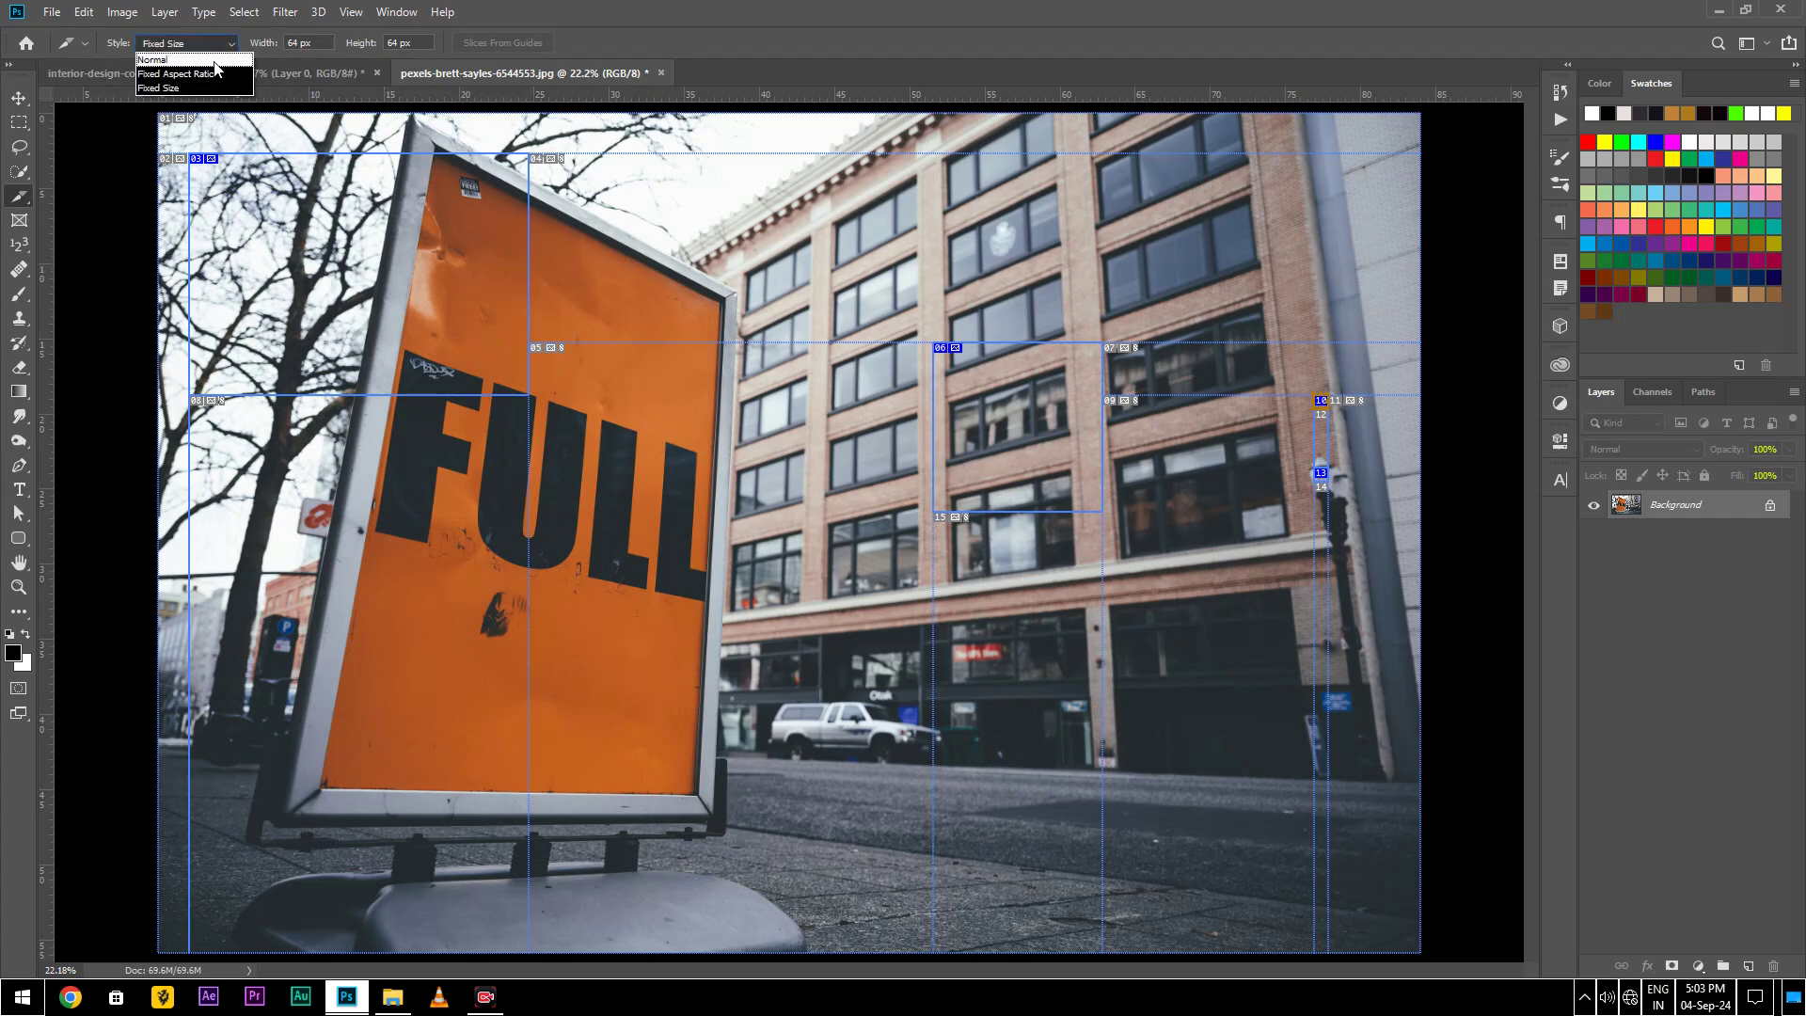
{"action": "left_click_drag", "start_coordinate": [709, 207], "coordinate": [827, 294]}
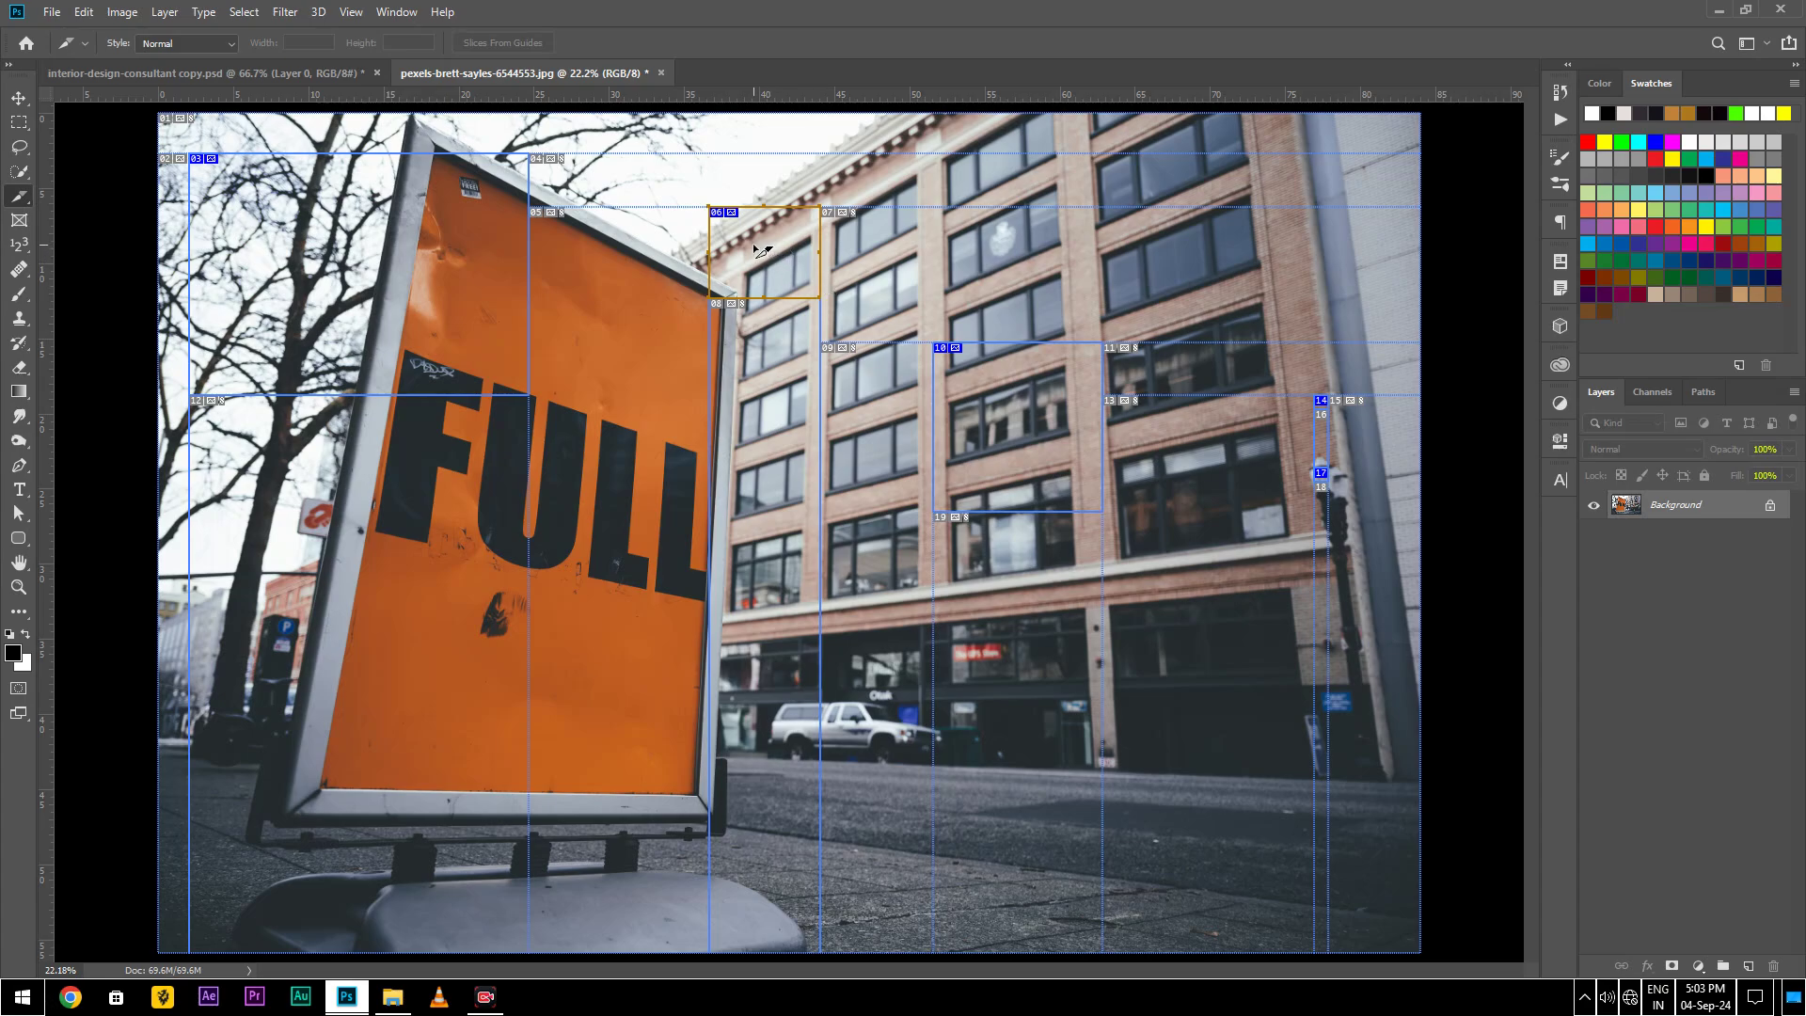
- Delete the selected extra slice from the street photo
{"action": "key", "text": "Delete"}
{"action": "key", "text": "Delete"}
{"action": "key", "text": "Delete"}
{"action": "key", "text": "Delete"}
{"action": "key", "text": "Delete"}
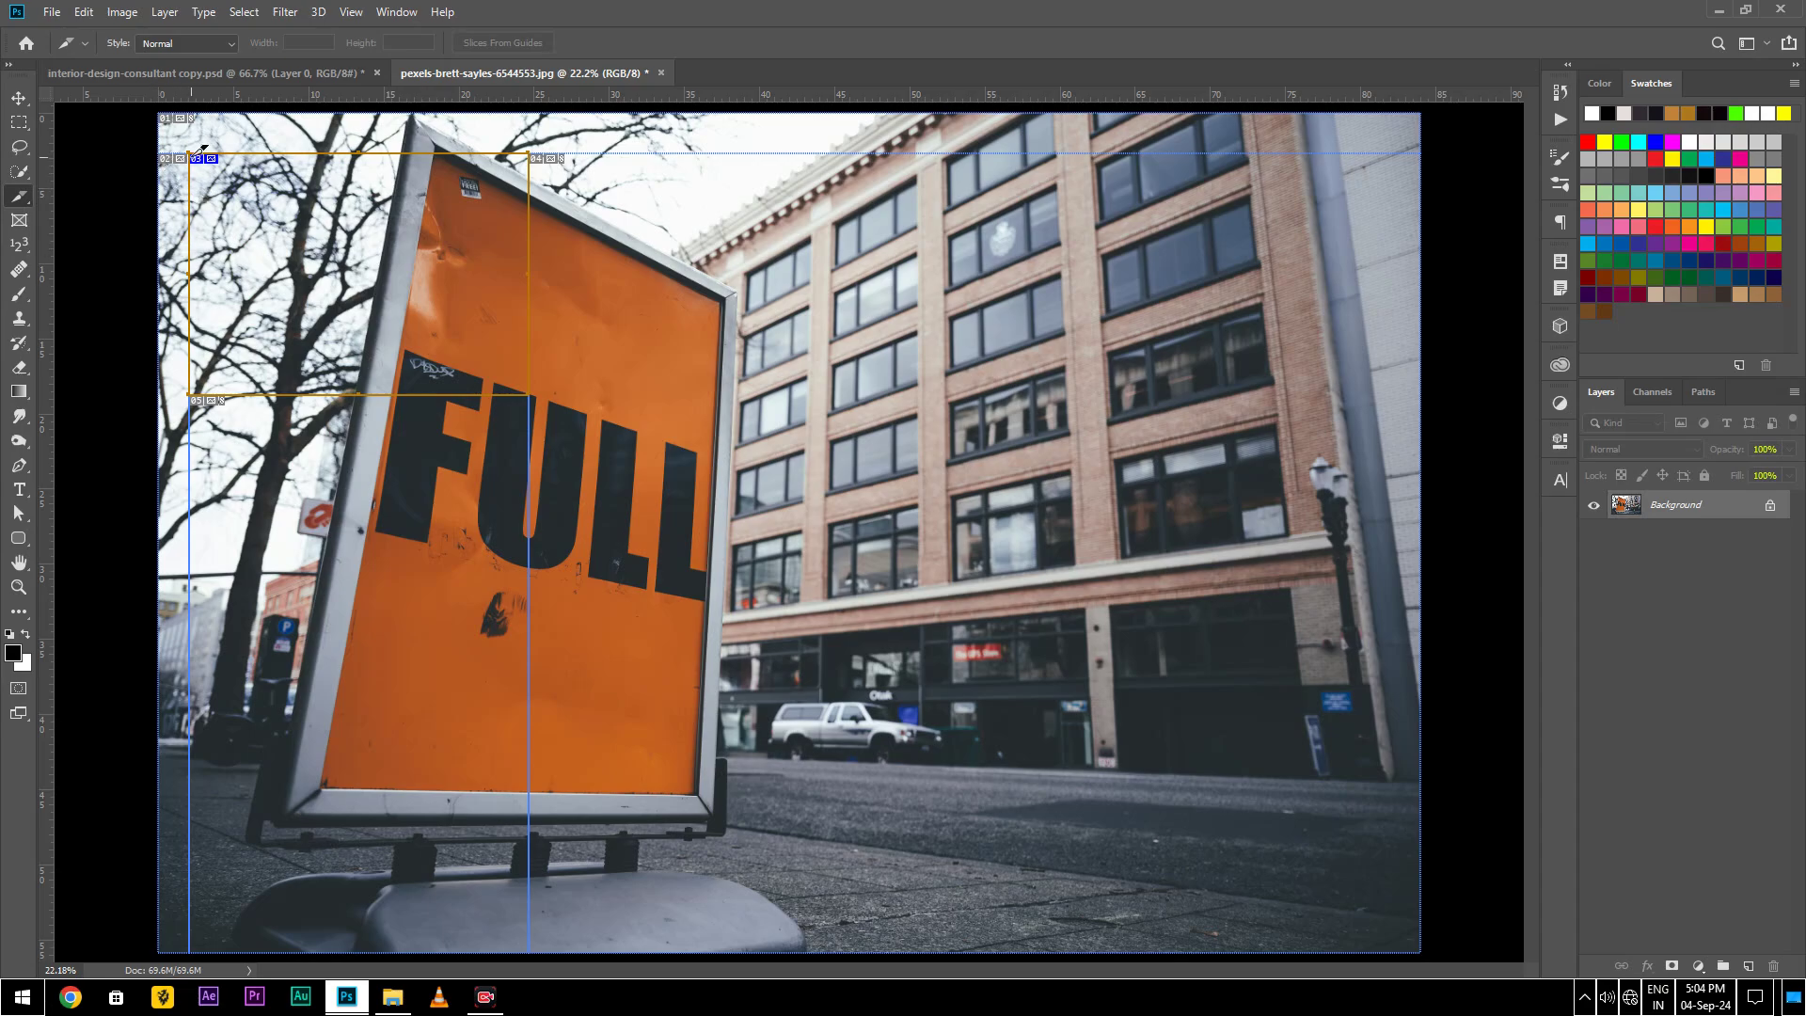
- Reposition the top-left slice and lower its bottom edge over the trees and sign
{"action": "left_click_drag", "start_coordinate": [203, 204], "coordinate": [203, 187]}
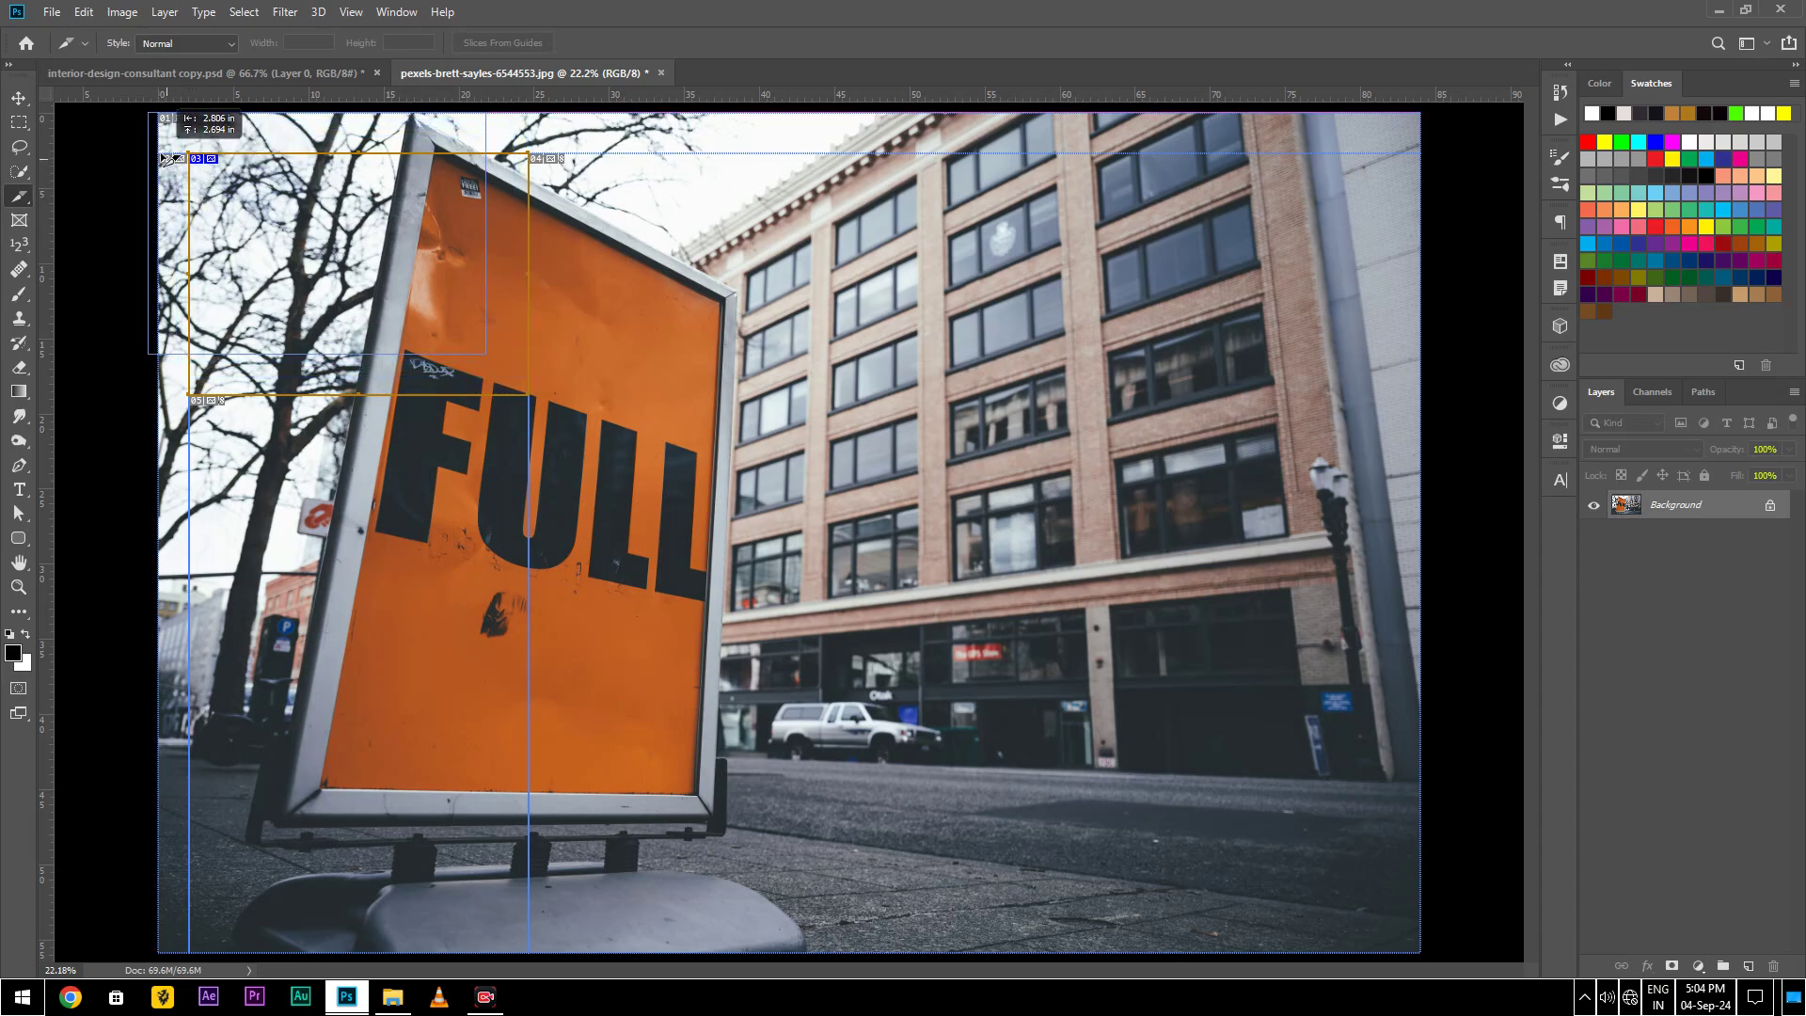
{"action": "left_click_drag", "start_coordinate": [197, 174], "coordinate": [129, 182]}
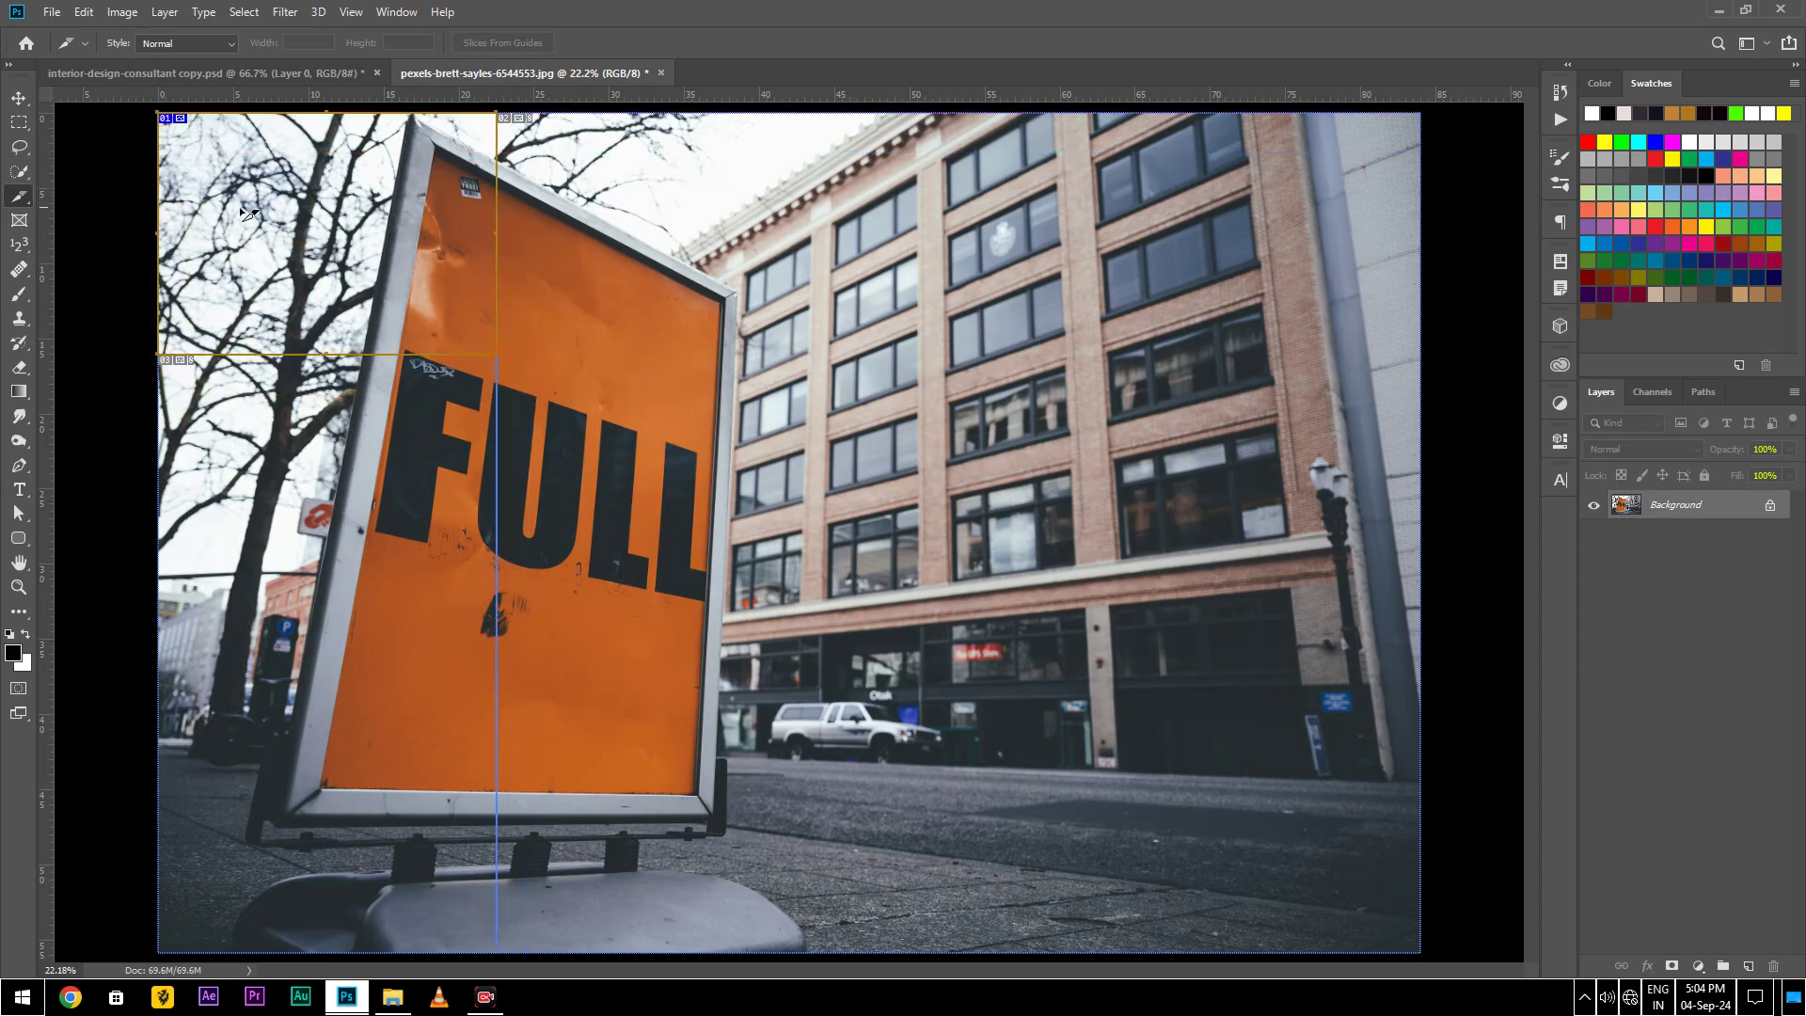
{"action": "mouse_move", "coordinate": [179, 123]}
{"action": "left_mouse_down"}
{"action": "mouse_move", "coordinate": [237, 155]}
{"action": "mouse_move", "coordinate": [262, 200]}
{"action": "mouse_move", "coordinate": [254, 152]}
{"action": "mouse_move", "coordinate": [277, 228]}
{"action": "left_mouse_up"}
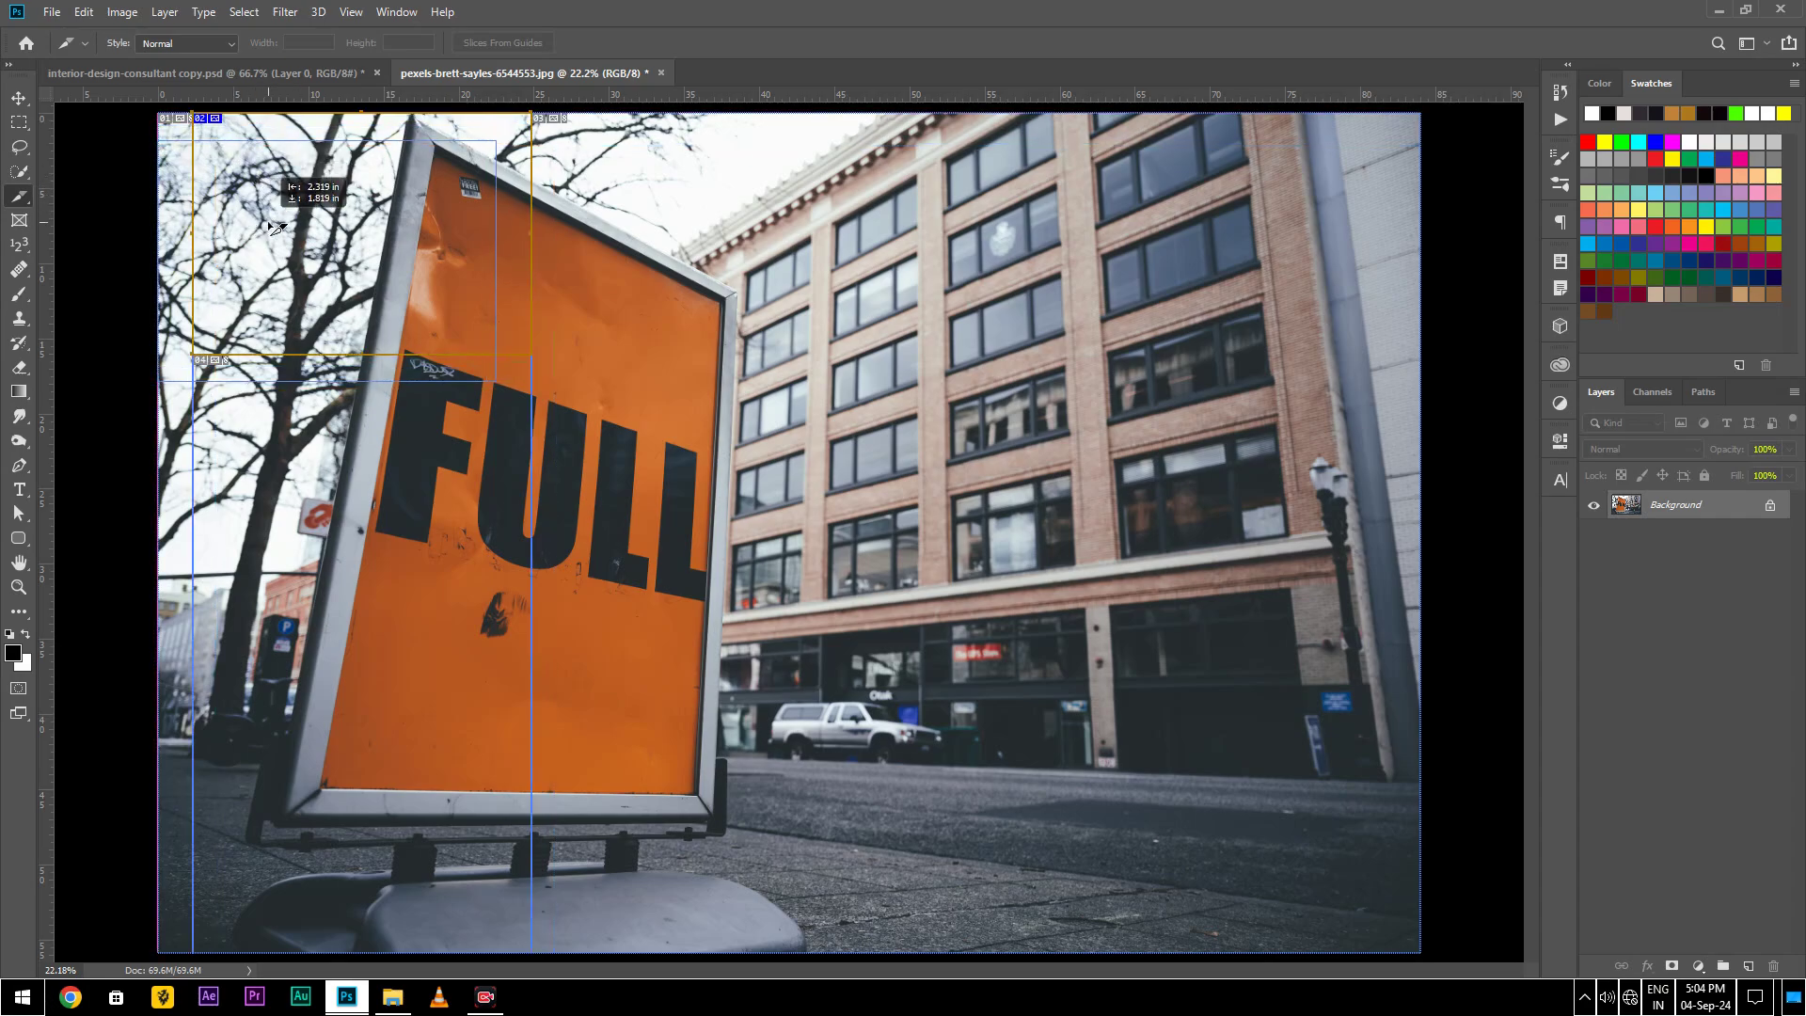
{"action": "left_click_drag", "start_coordinate": [276, 228], "coordinate": [271, 209]}
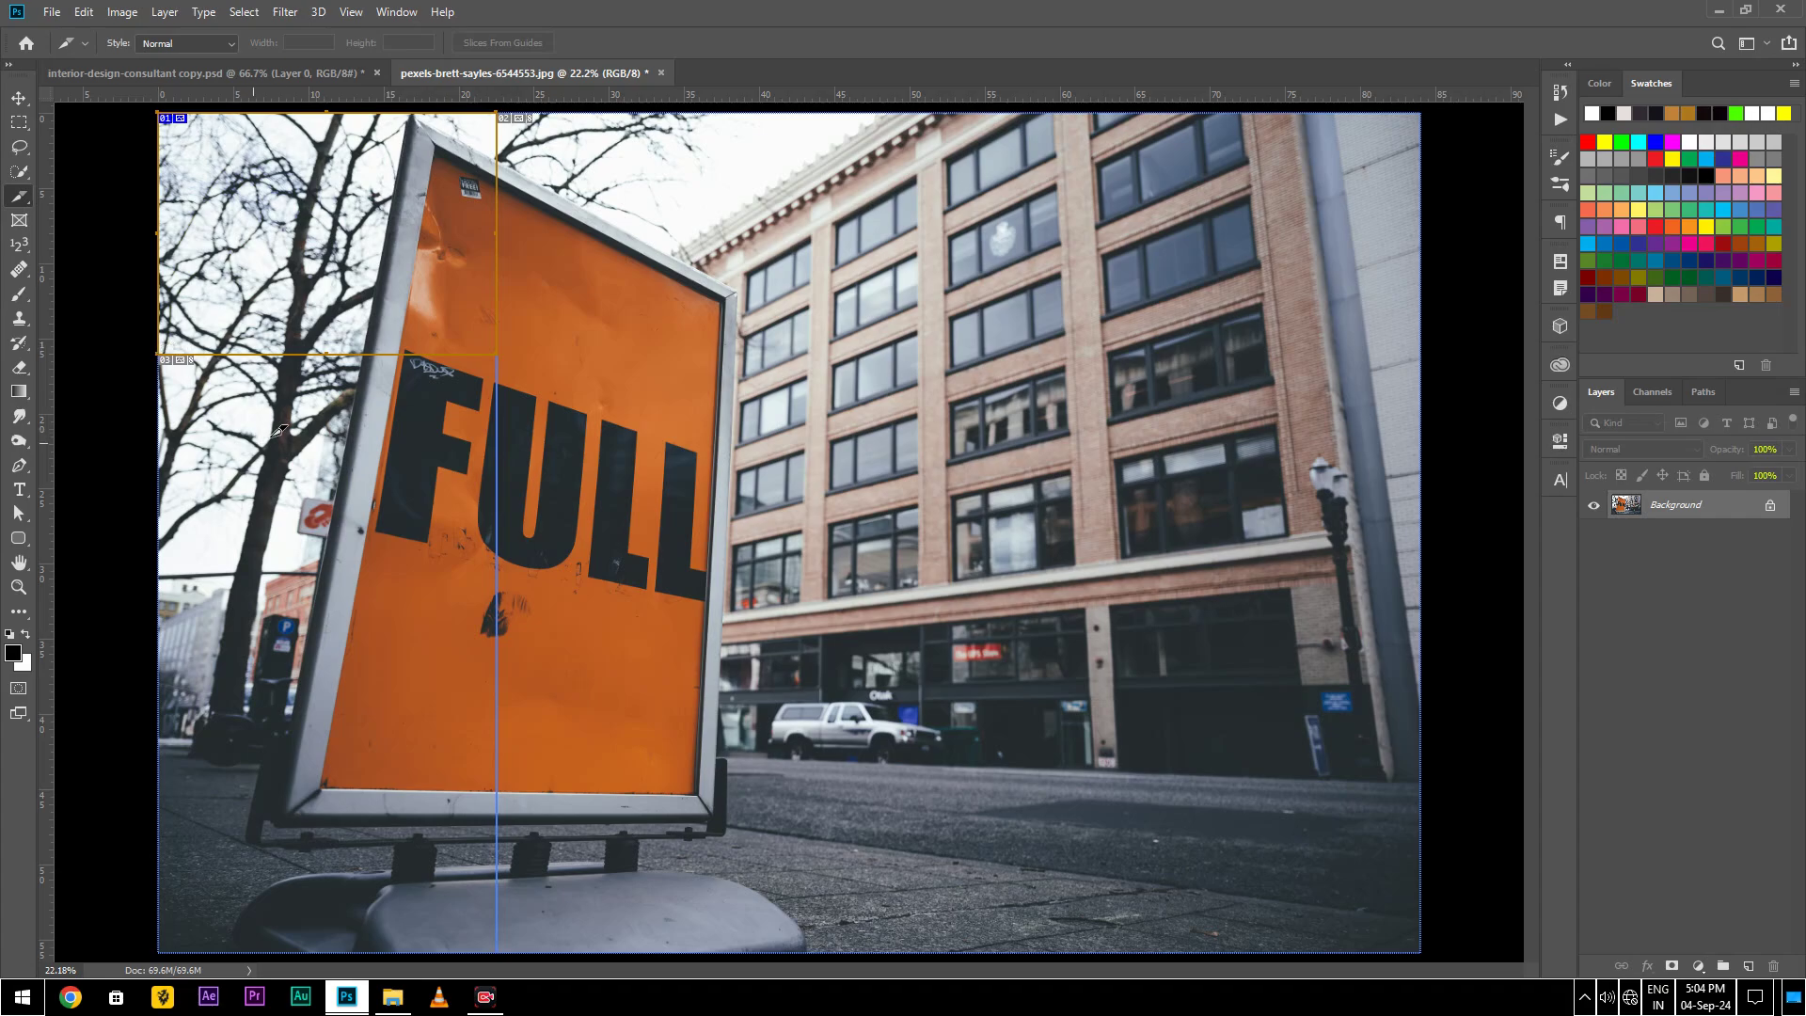
{"action": "left_click_drag", "start_coordinate": [320, 356], "coordinate": [320, 475]}
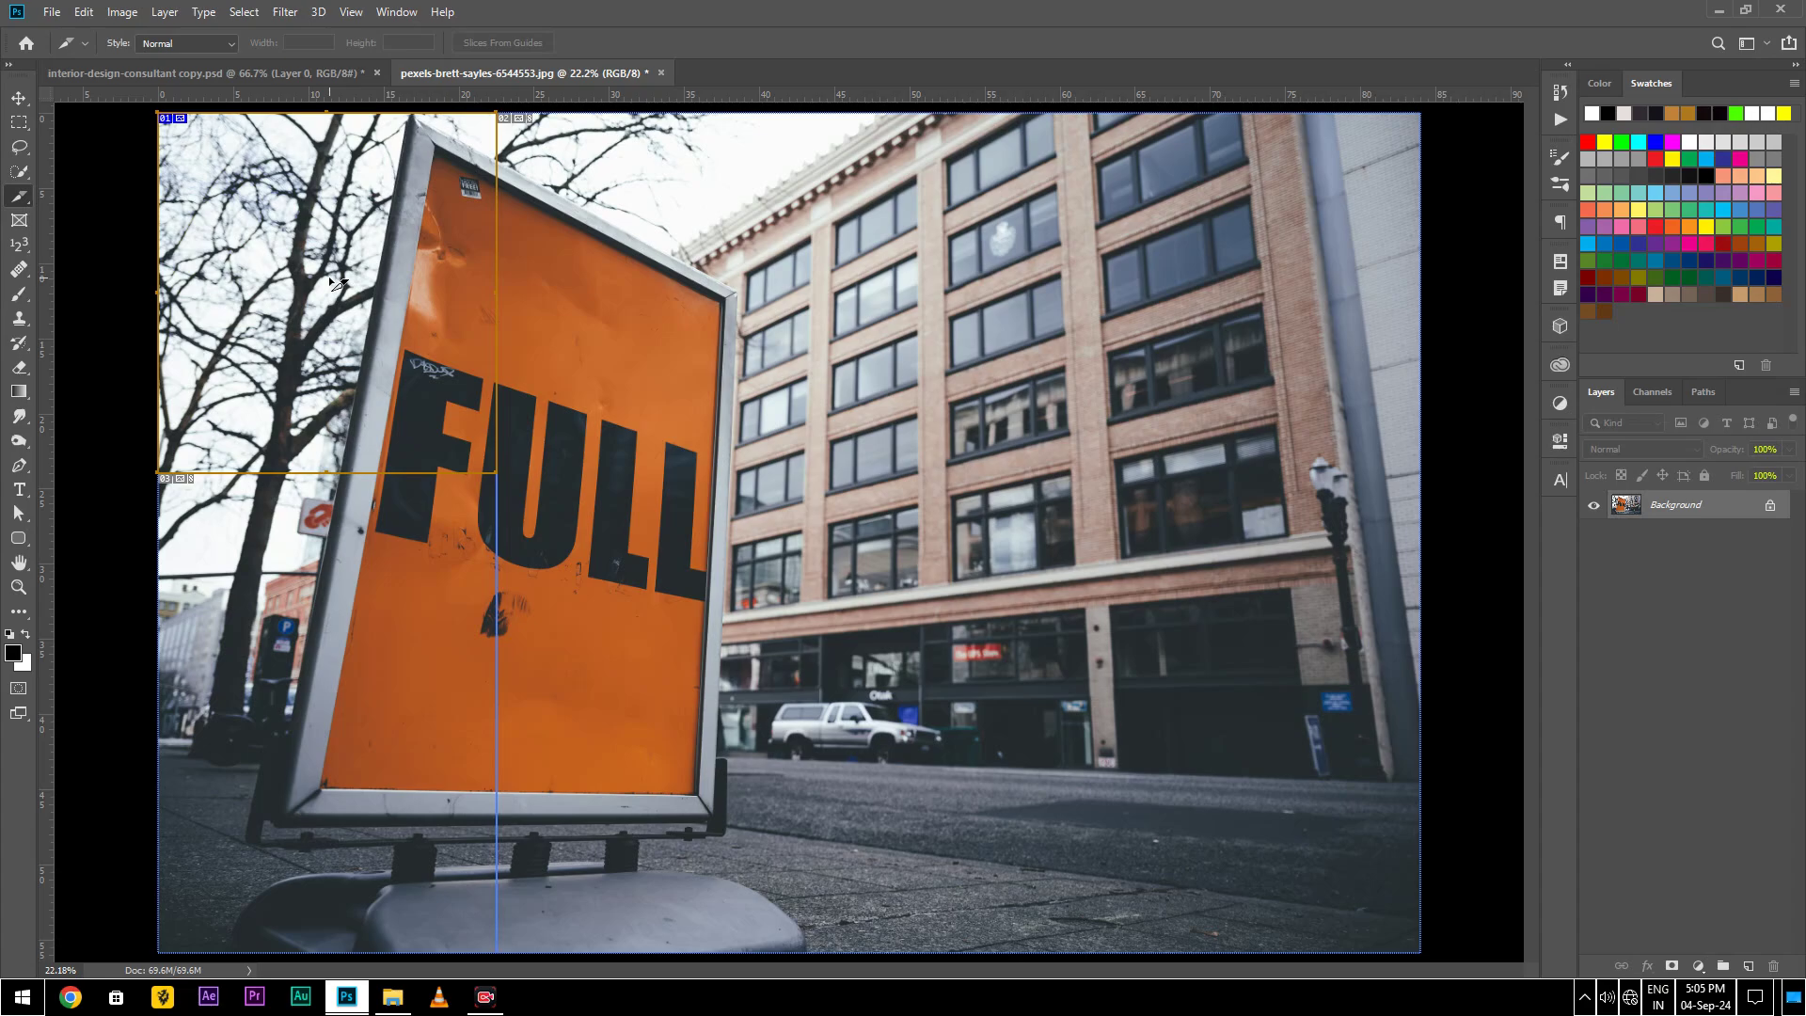
{"action": "left_click_drag", "start_coordinate": [329, 275], "coordinate": [368, 314]}
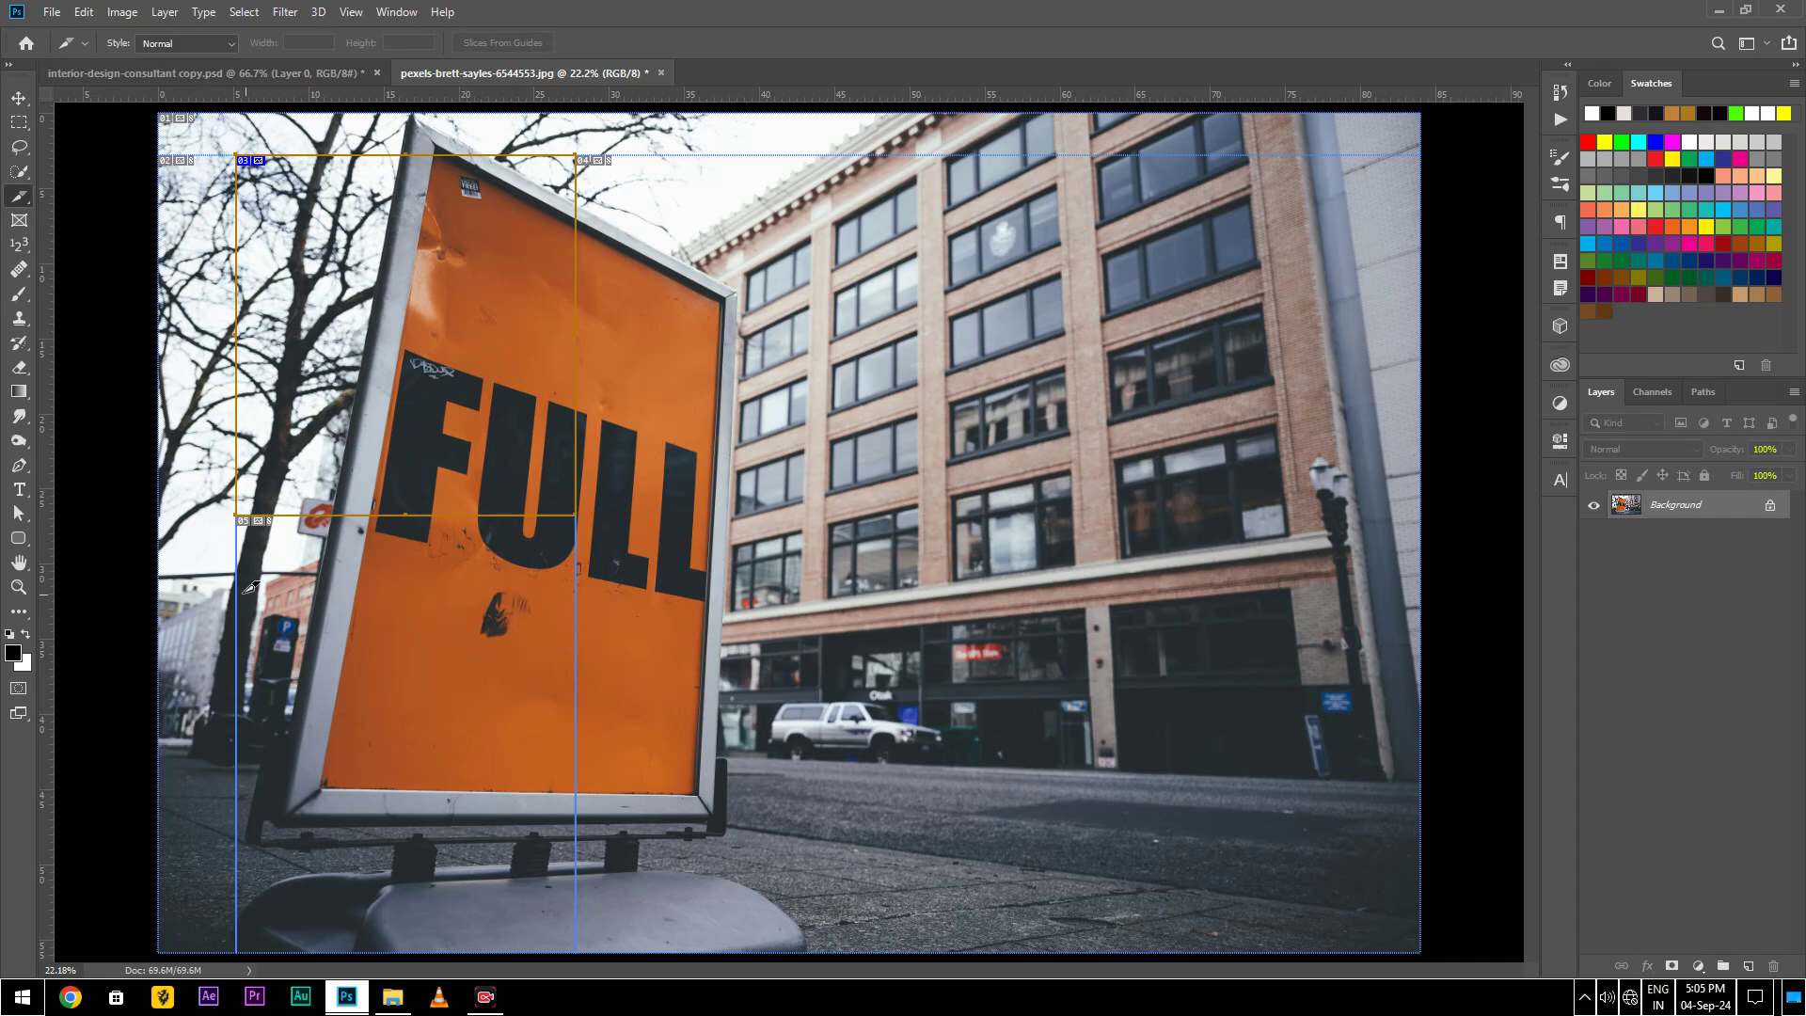
{"action": "mouse_move", "coordinate": [450, 280]}
{"action": "left_mouse_down"}
{"action": "mouse_move", "coordinate": [628, 498]}
{"action": "mouse_move", "coordinate": [787, 459]}
{"action": "mouse_move", "coordinate": [344, 262]}
{"action": "left_mouse_up"}
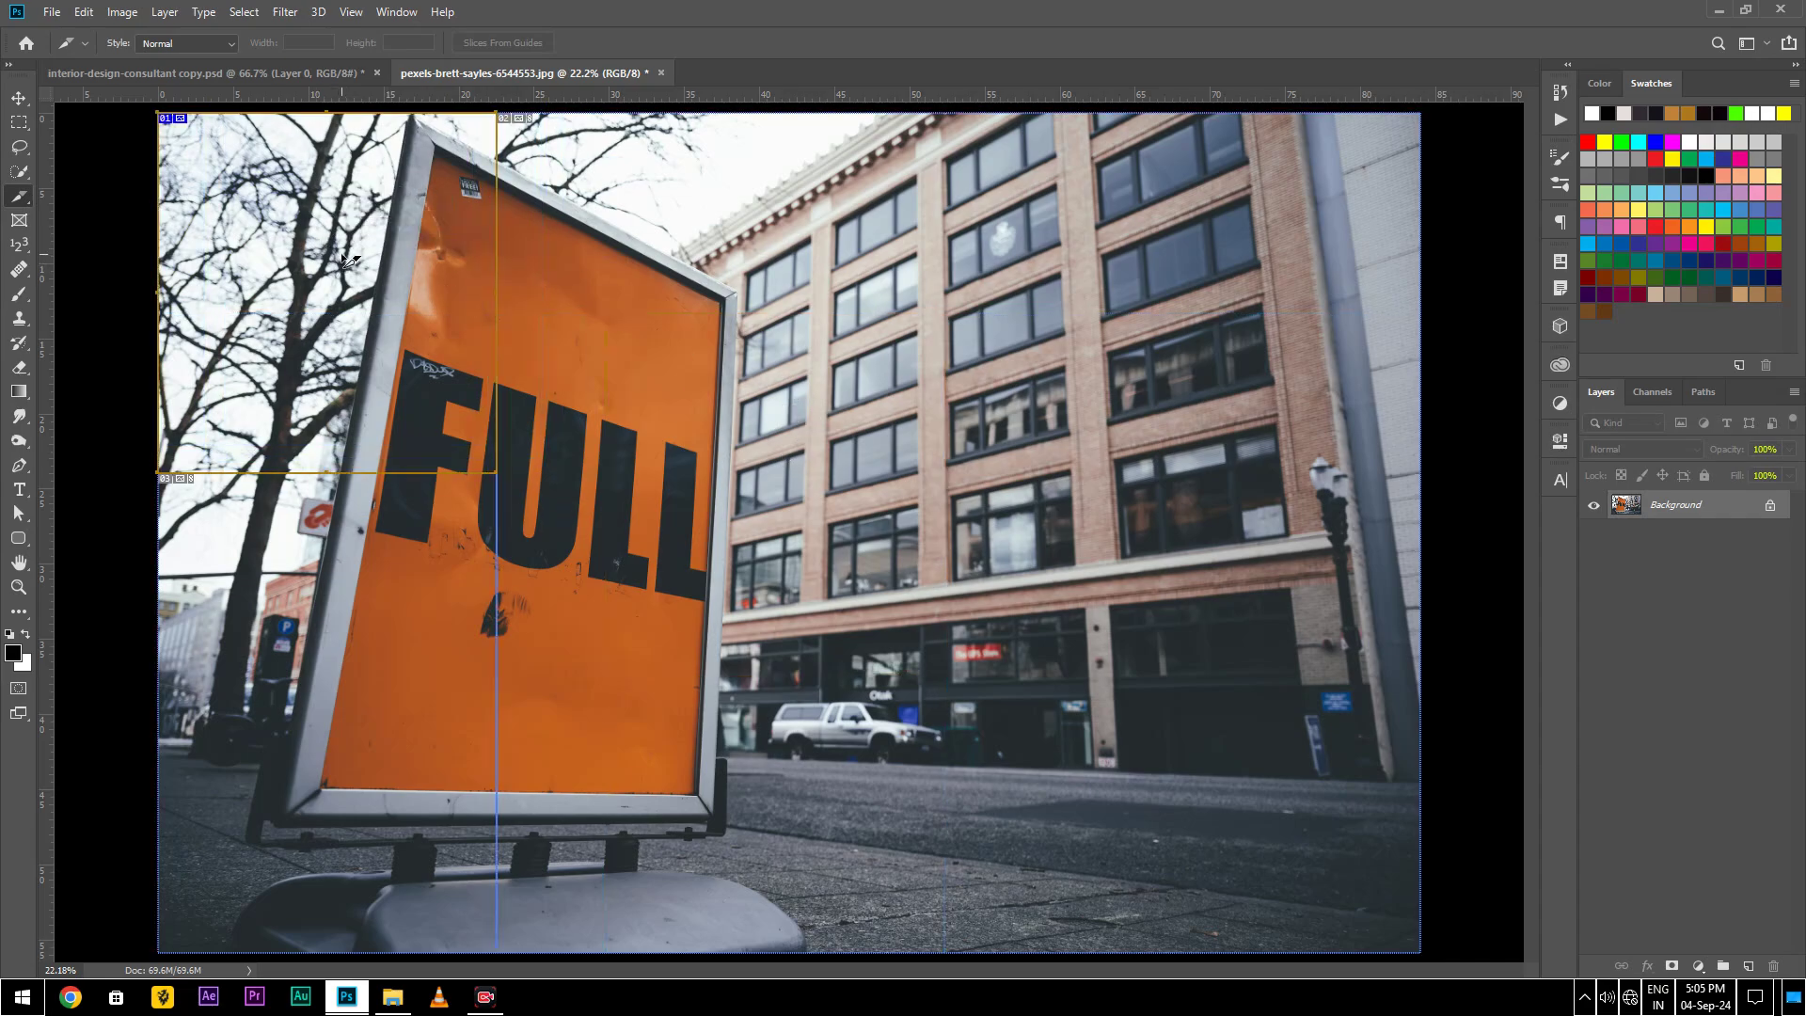
- Add slices over the building's upper floors, the right-side windows and beside the sign's lower left
{"action": "left_click_drag", "start_coordinate": [633, 210], "coordinate": [1009, 568]}
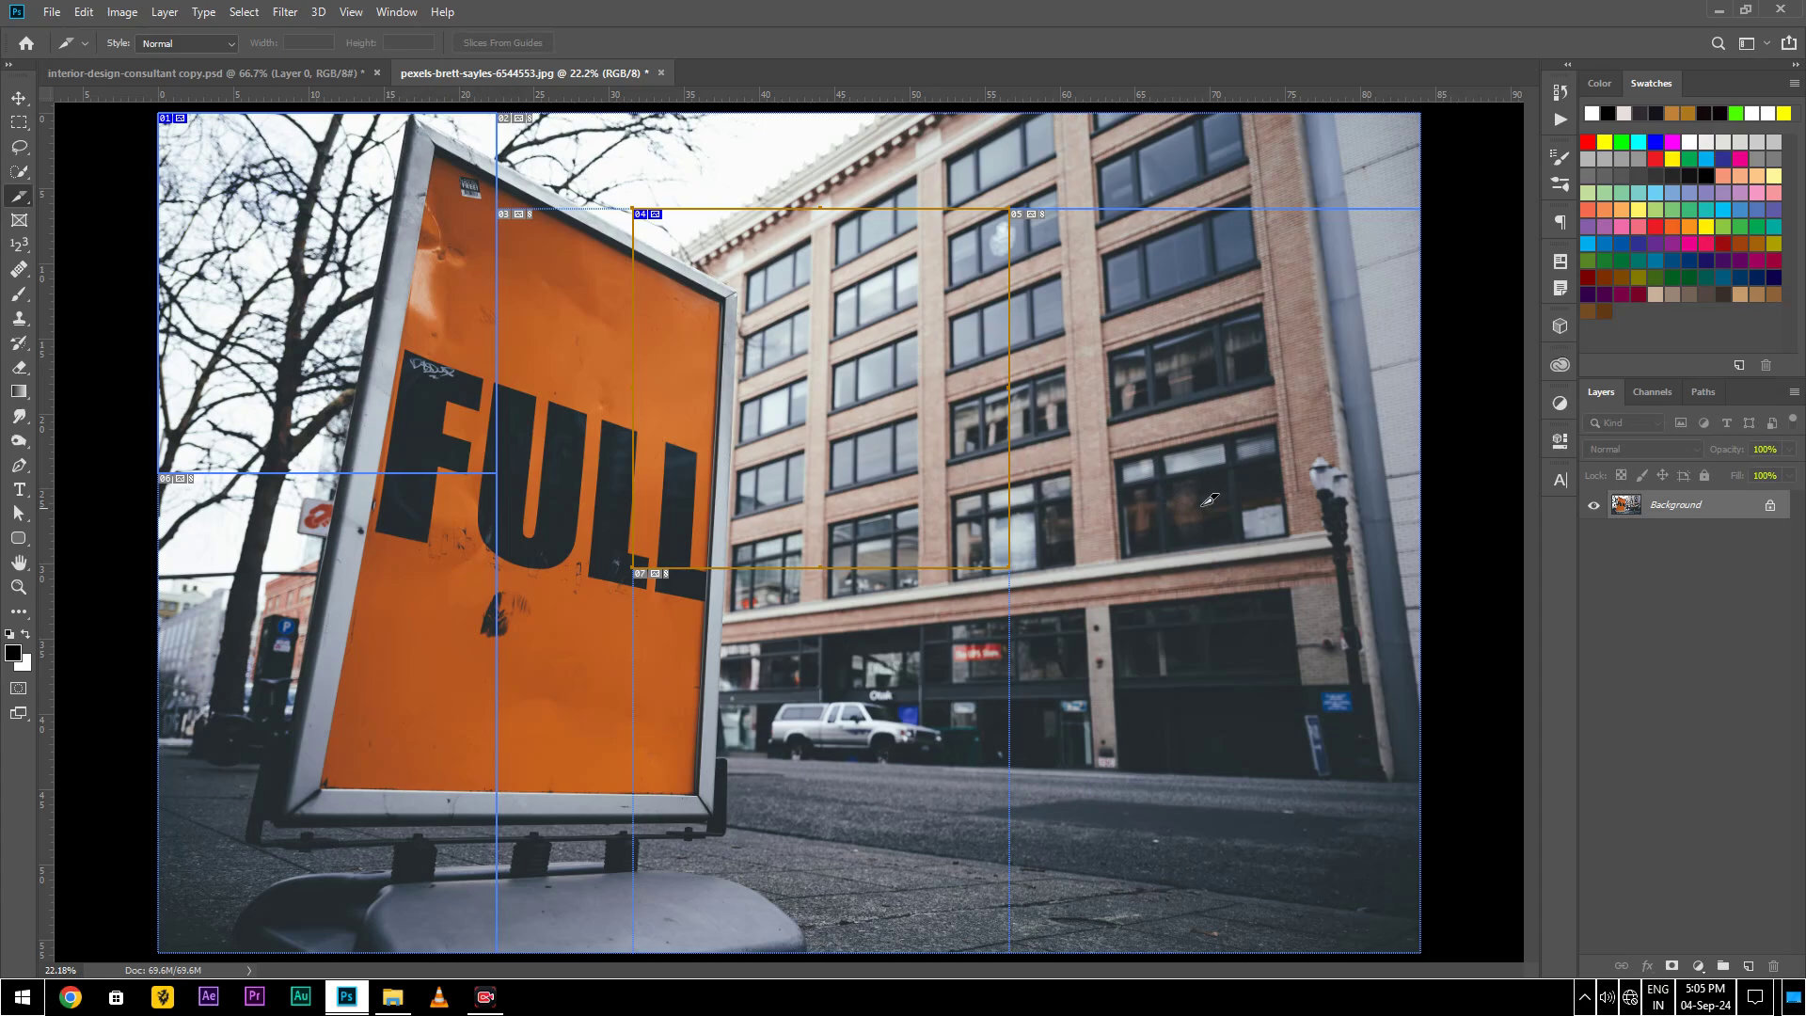
{"action": "left_click_drag", "start_coordinate": [1092, 459], "coordinate": [1336, 705]}
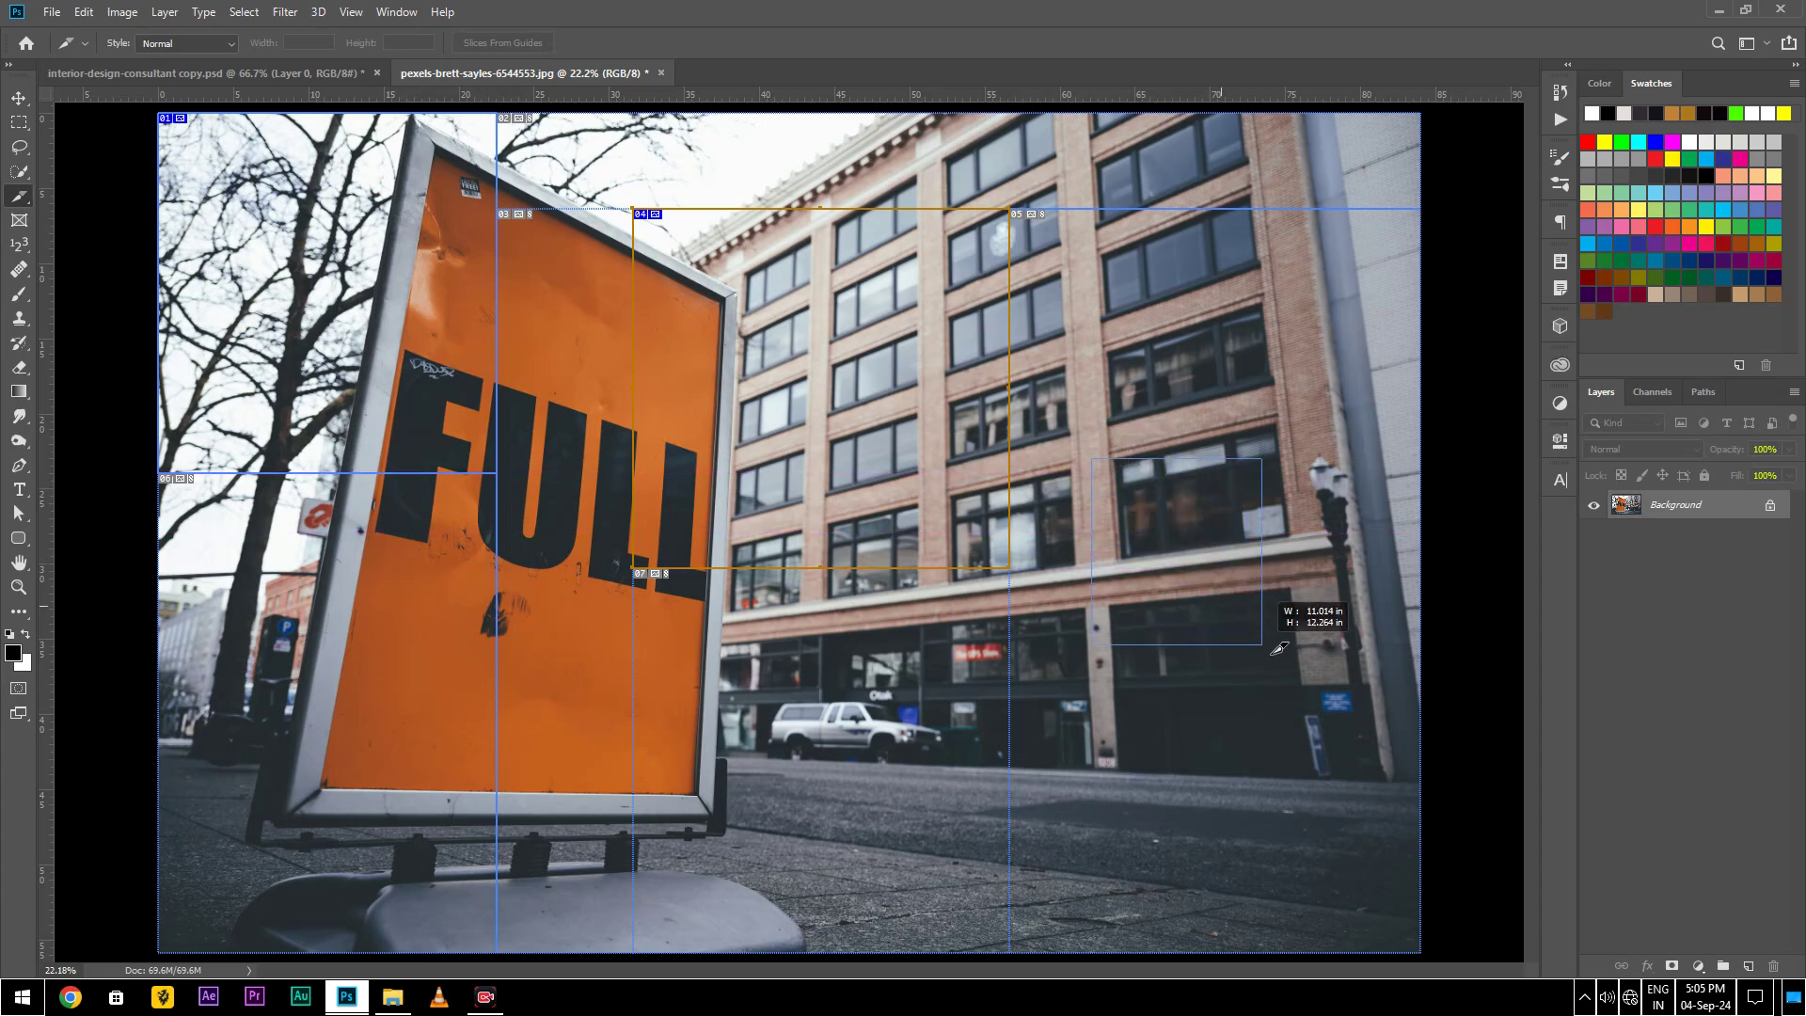
{"action": "left_click_drag", "start_coordinate": [1336, 703], "coordinate": [1336, 704]}
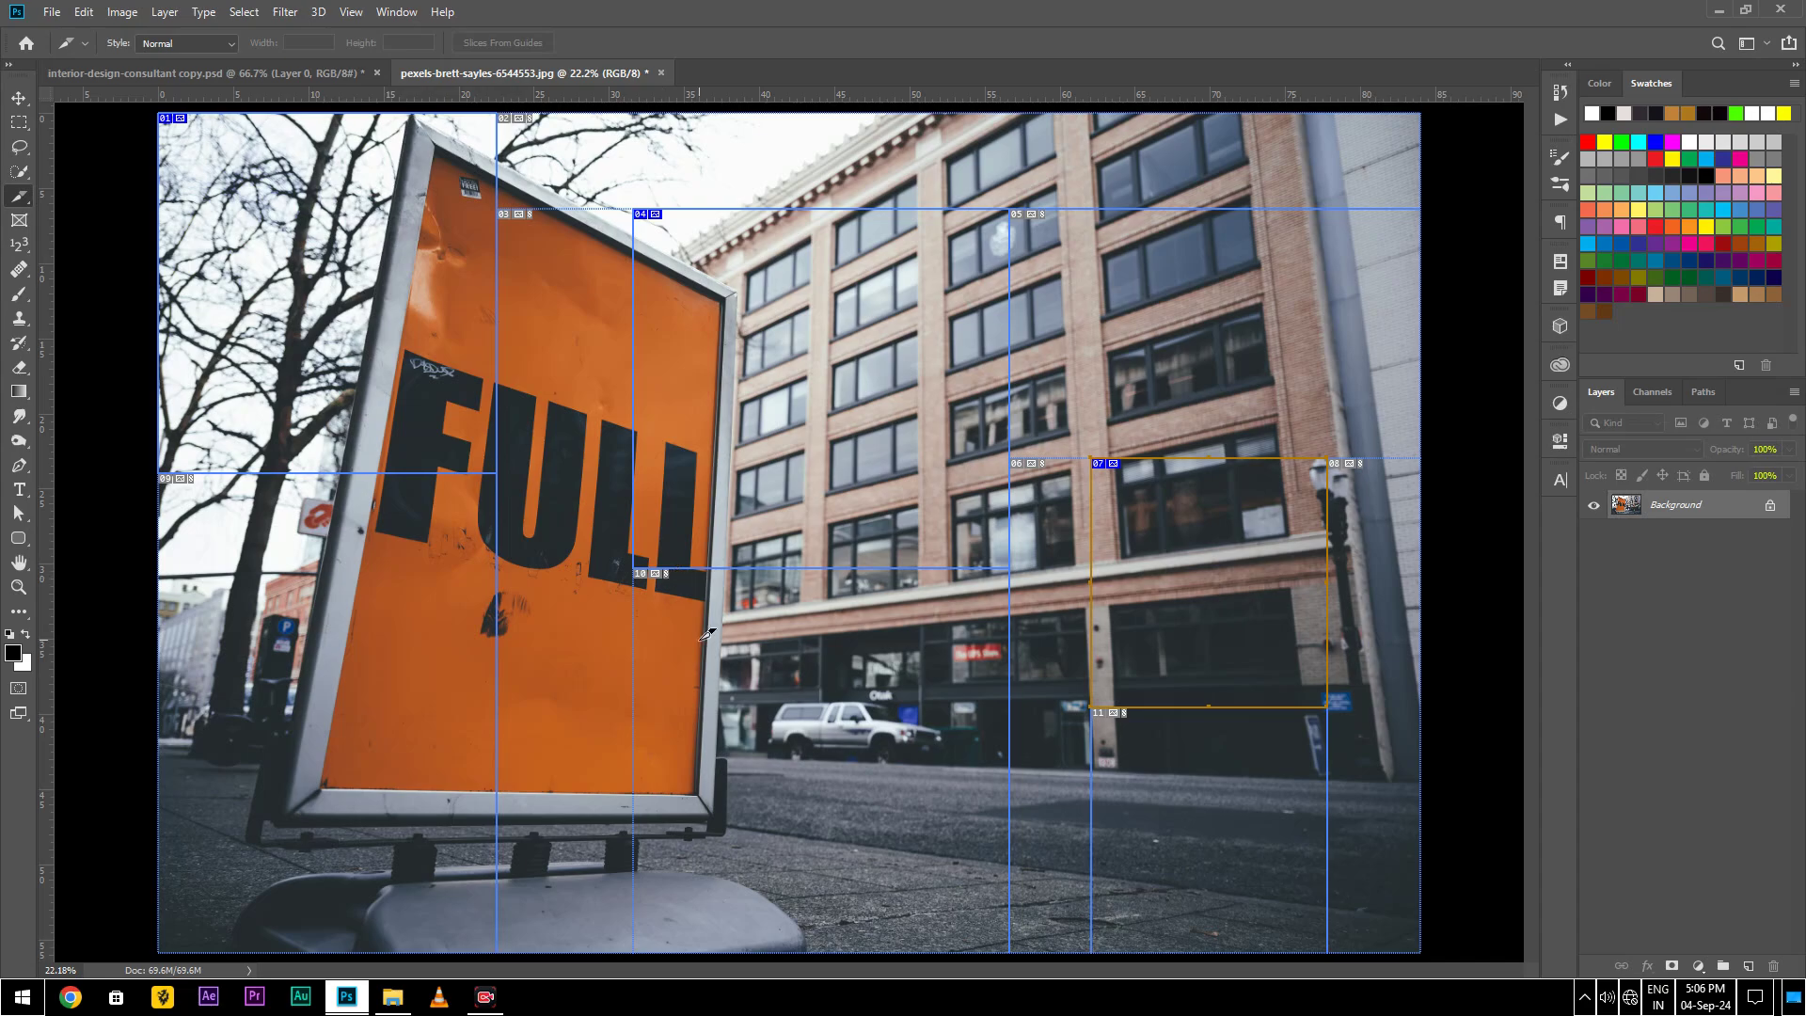
{"action": "left_click_drag", "start_coordinate": [254, 629], "coordinate": [410, 813]}
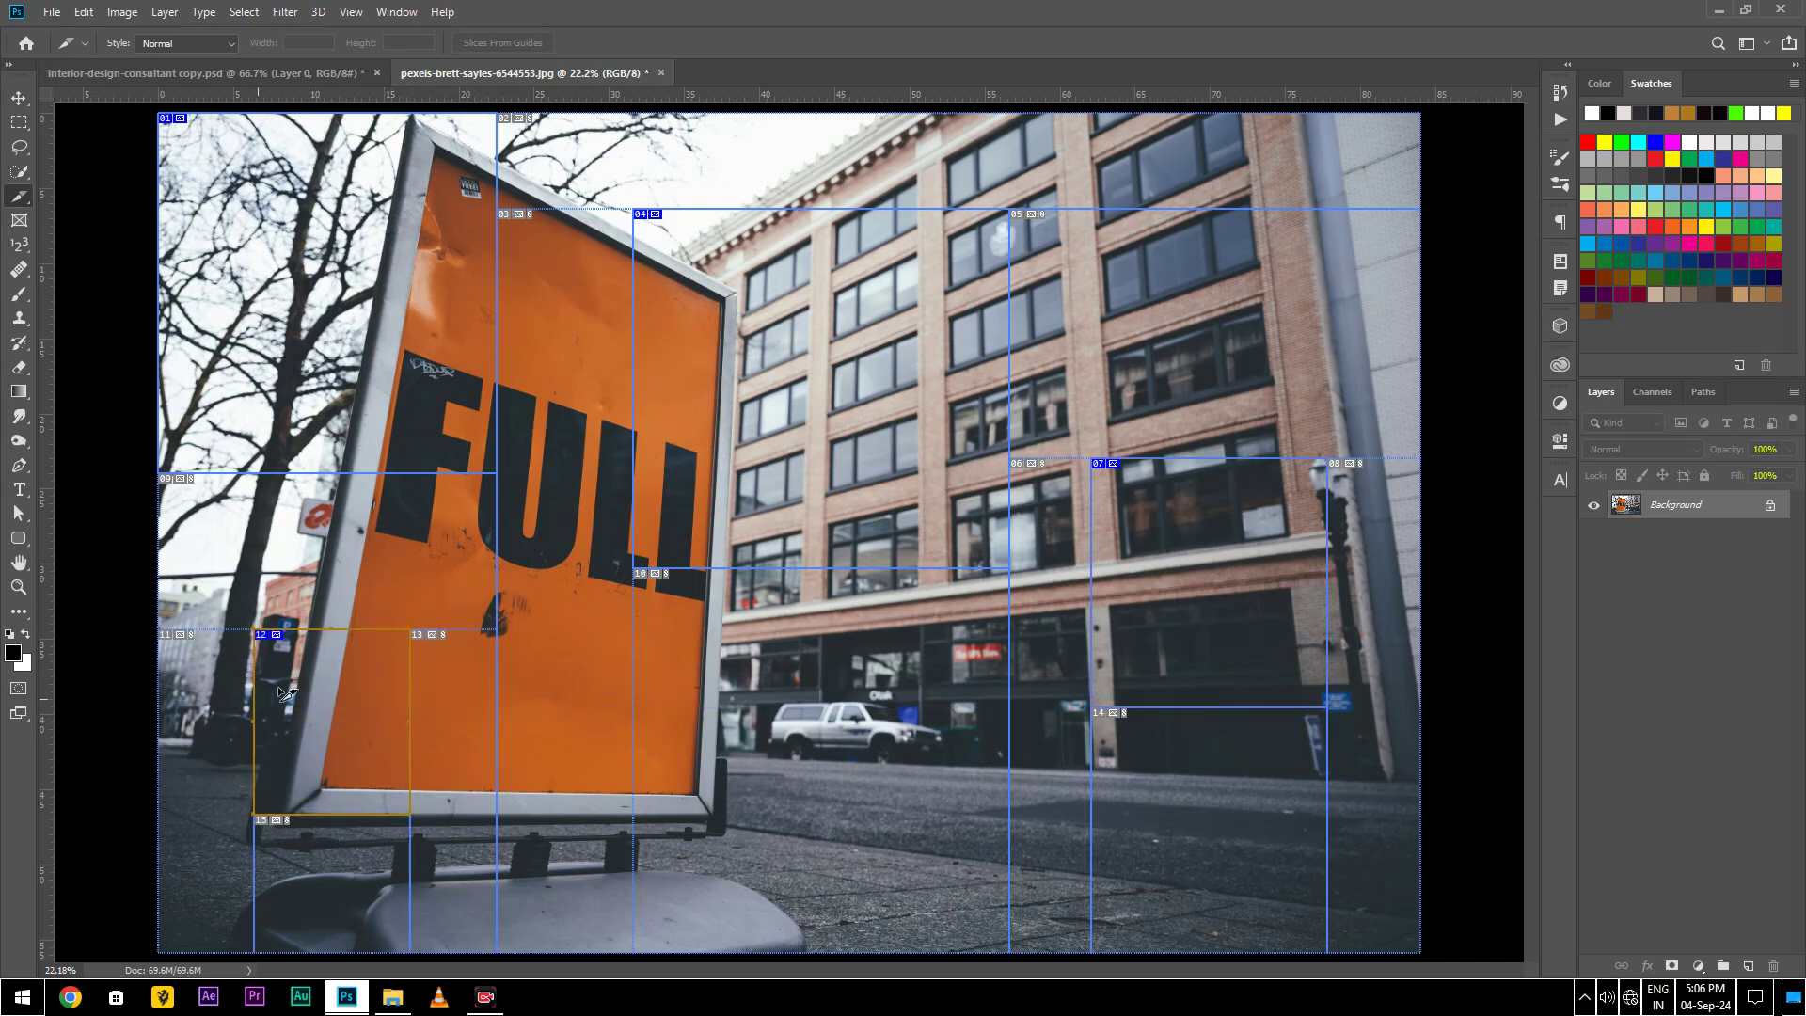
- Add slices around the white truck, pavement, shop window, middle windows and tree branches, then show the interior photo
{"action": "mouse_move", "coordinate": [753, 684]}
{"action": "left_mouse_down"}
{"action": "mouse_move", "coordinate": [926, 850]}
{"action": "mouse_move", "coordinate": [938, 822]}
{"action": "left_mouse_up"}
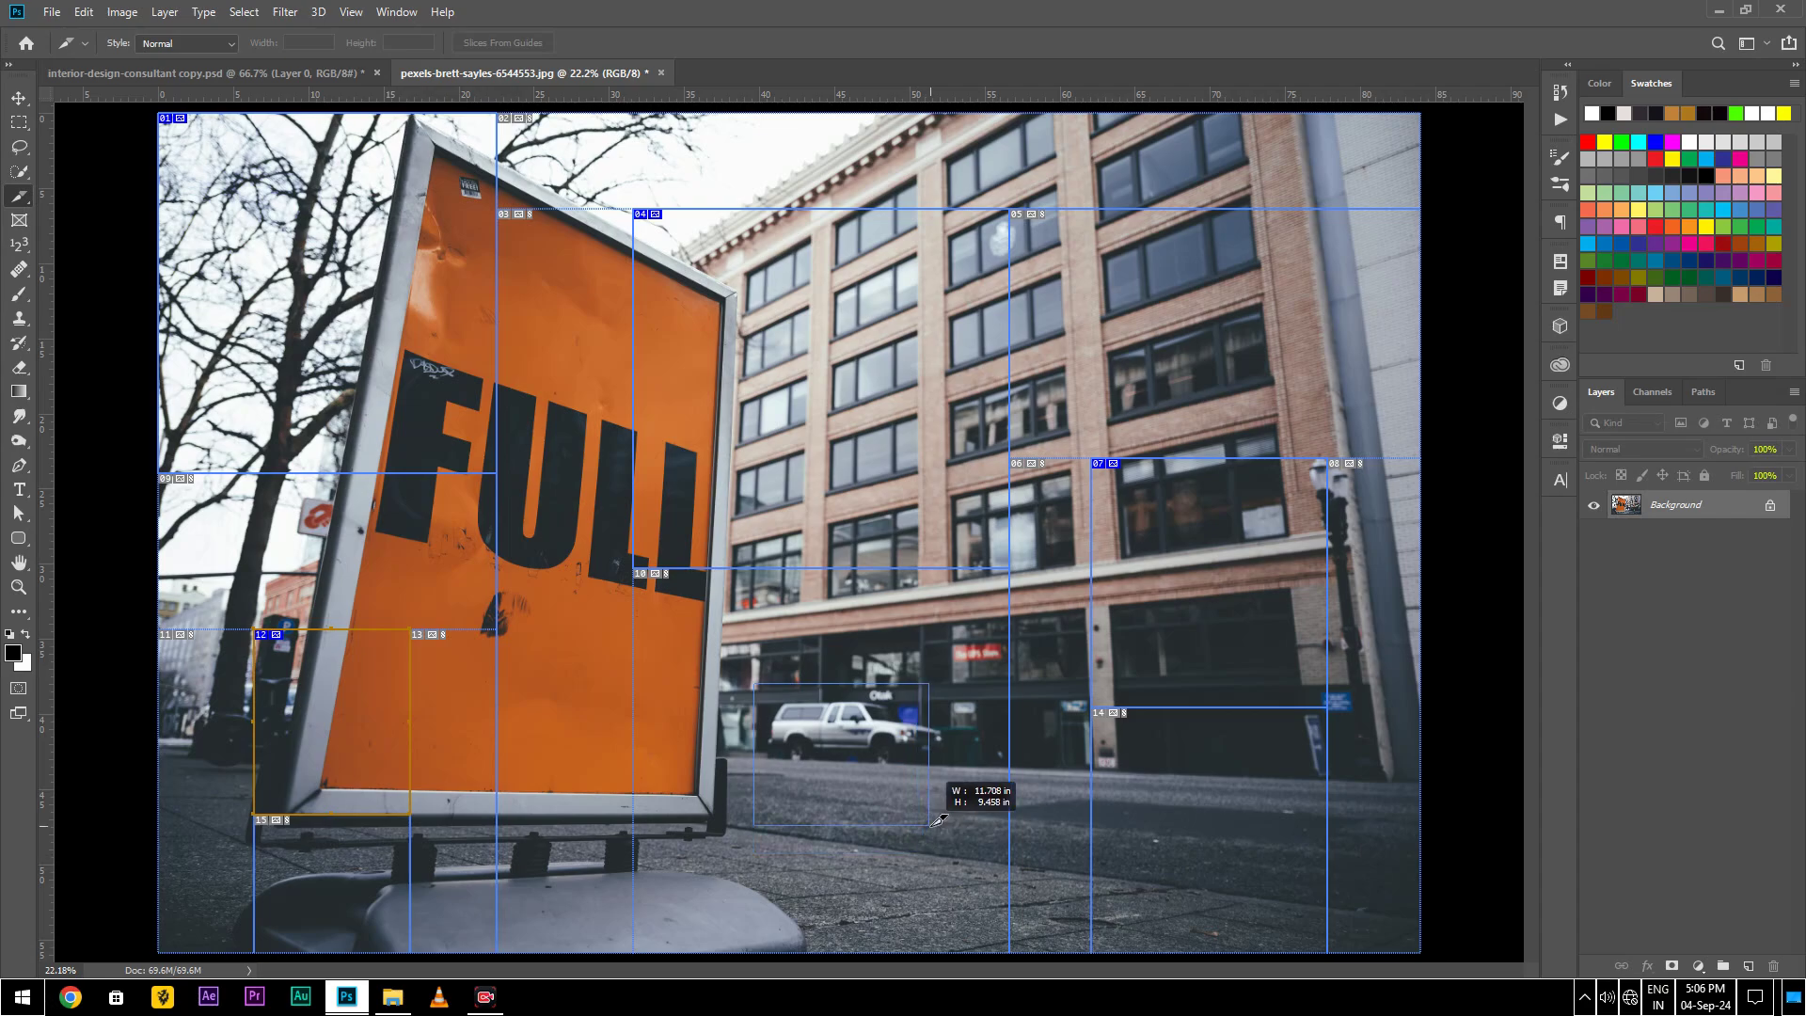
{"action": "left_click_drag", "start_coordinate": [939, 821], "coordinate": [954, 813]}
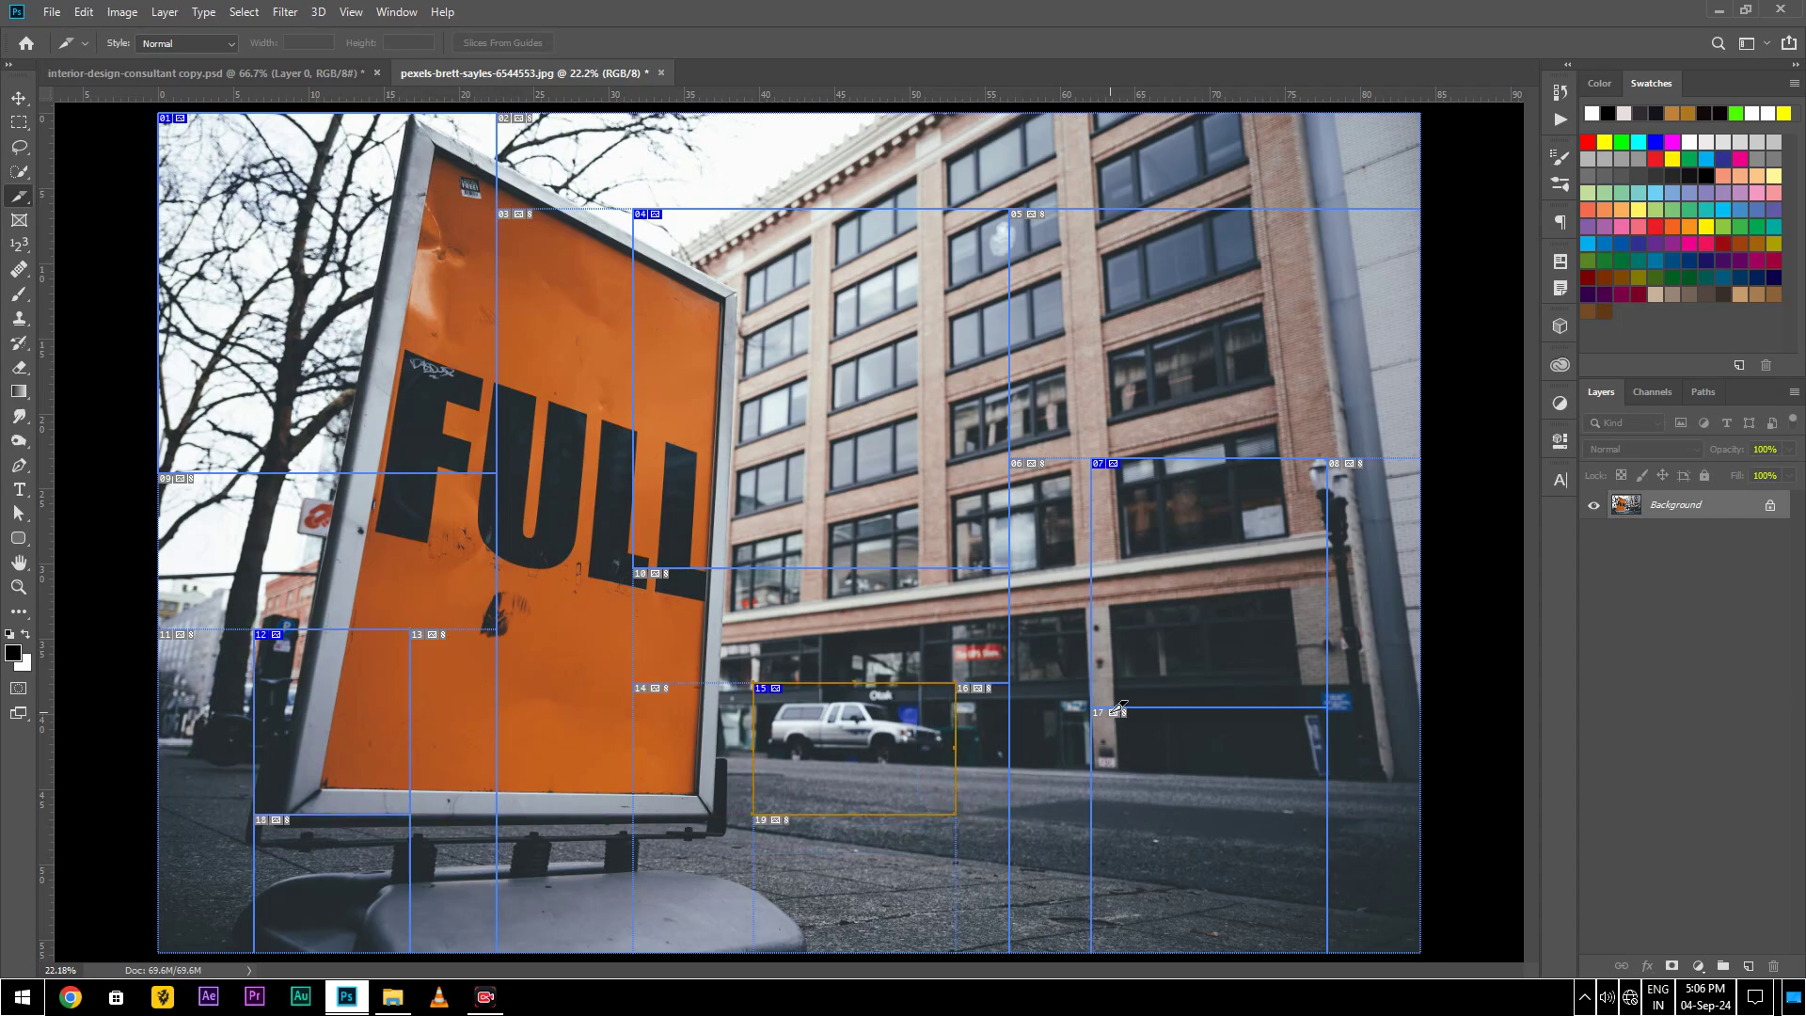
{"action": "left_click_drag", "start_coordinate": [1129, 784], "coordinate": [1267, 864]}
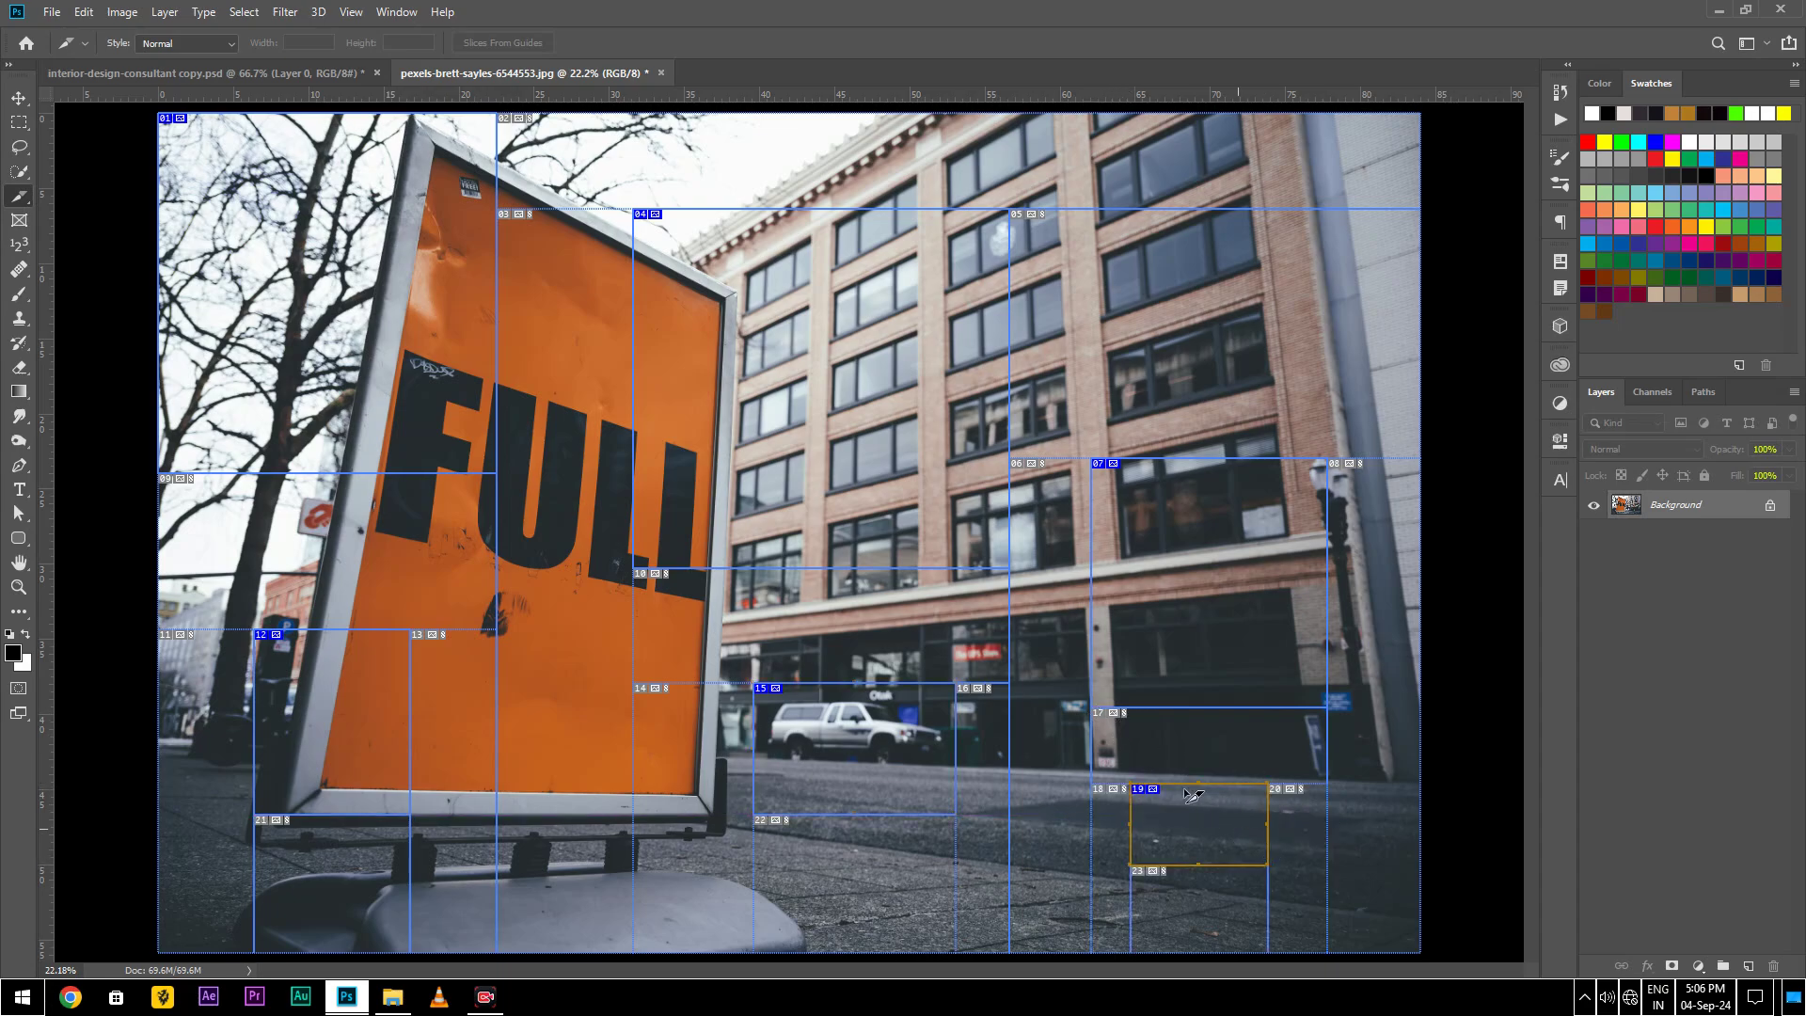
{"action": "left_click_drag", "start_coordinate": [1117, 607], "coordinate": [1197, 682]}
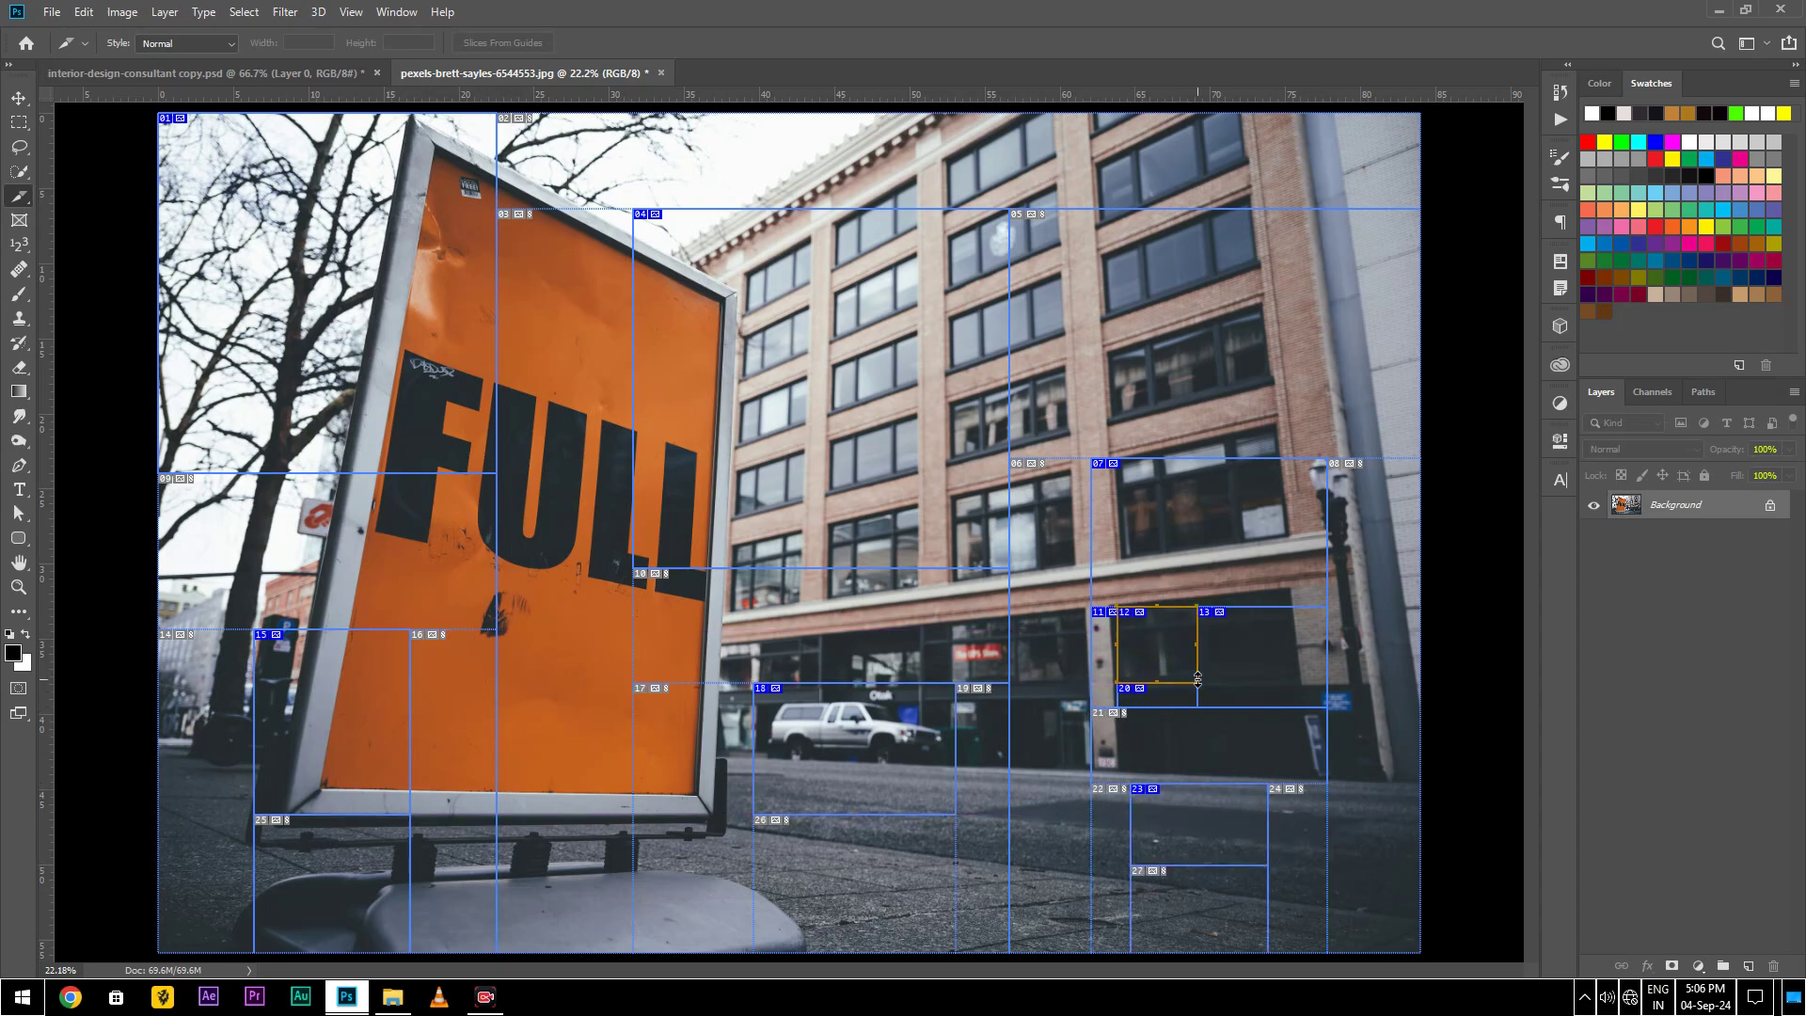
{"action": "left_click_drag", "start_coordinate": [761, 300], "coordinate": [955, 549]}
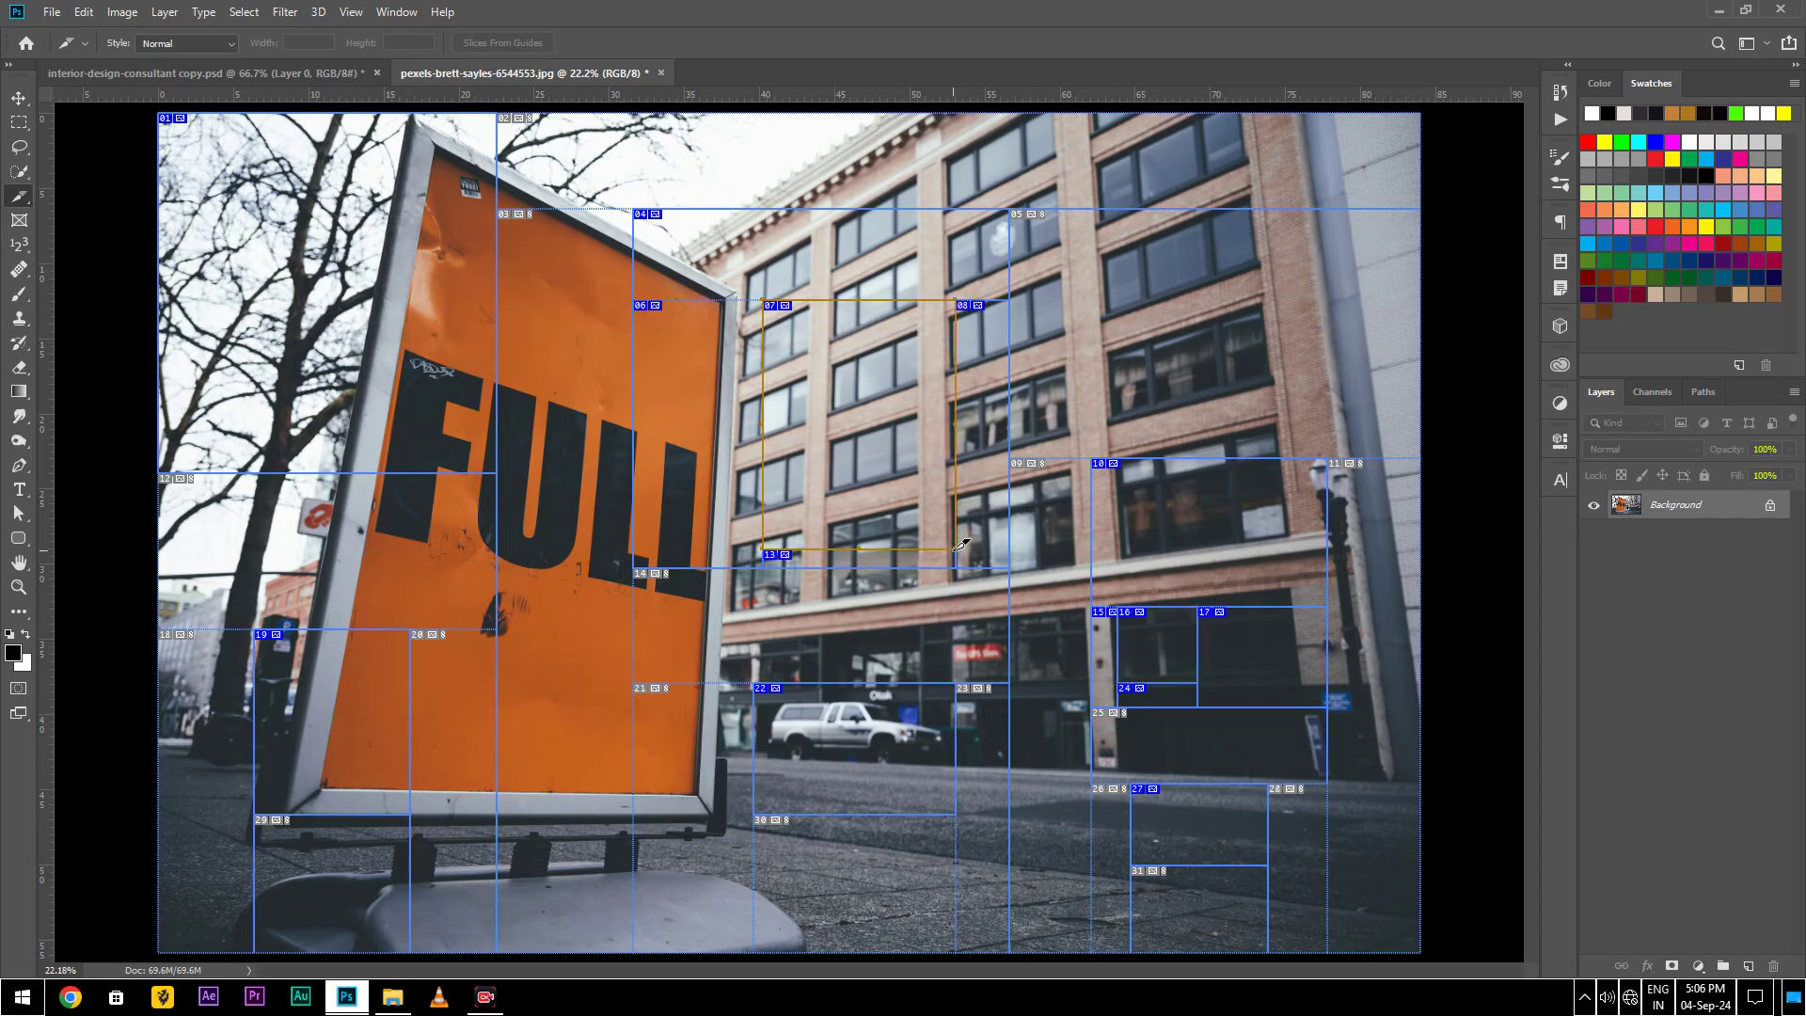
{"action": "left_click_drag", "start_coordinate": [218, 220], "coordinate": [423, 395]}
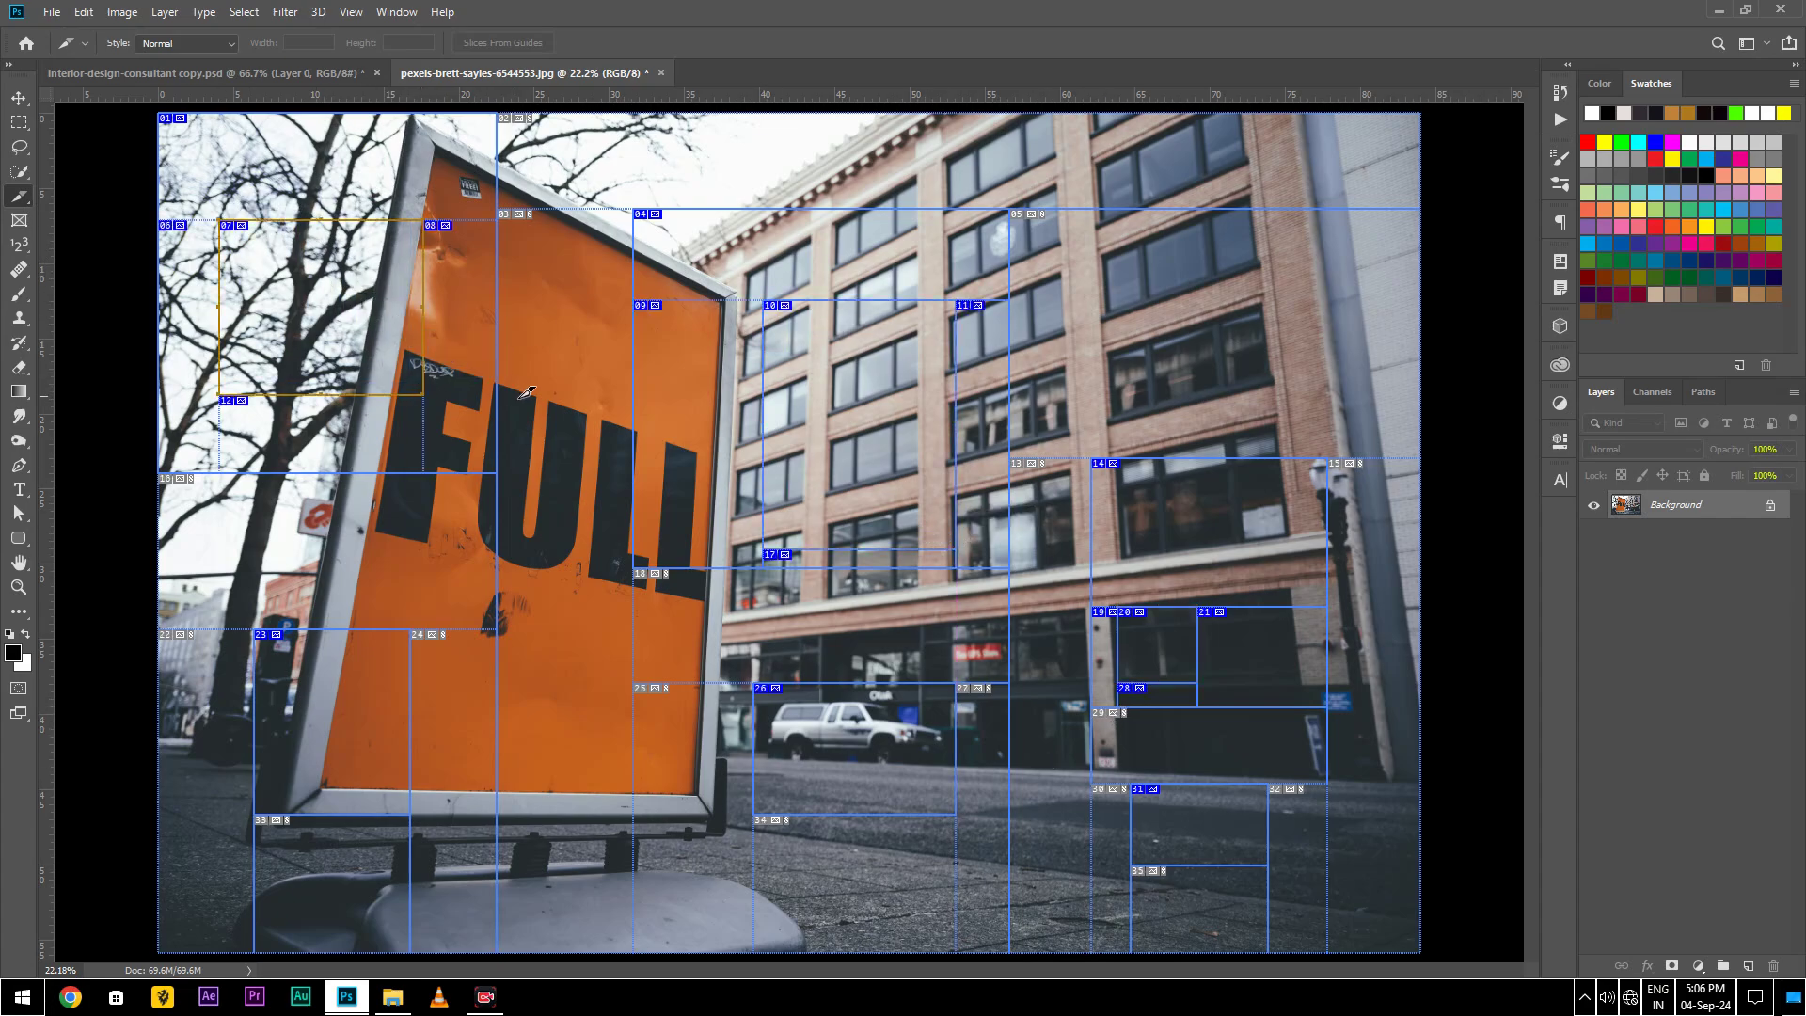
{"action": "left_click", "coordinate": [274, 73]}
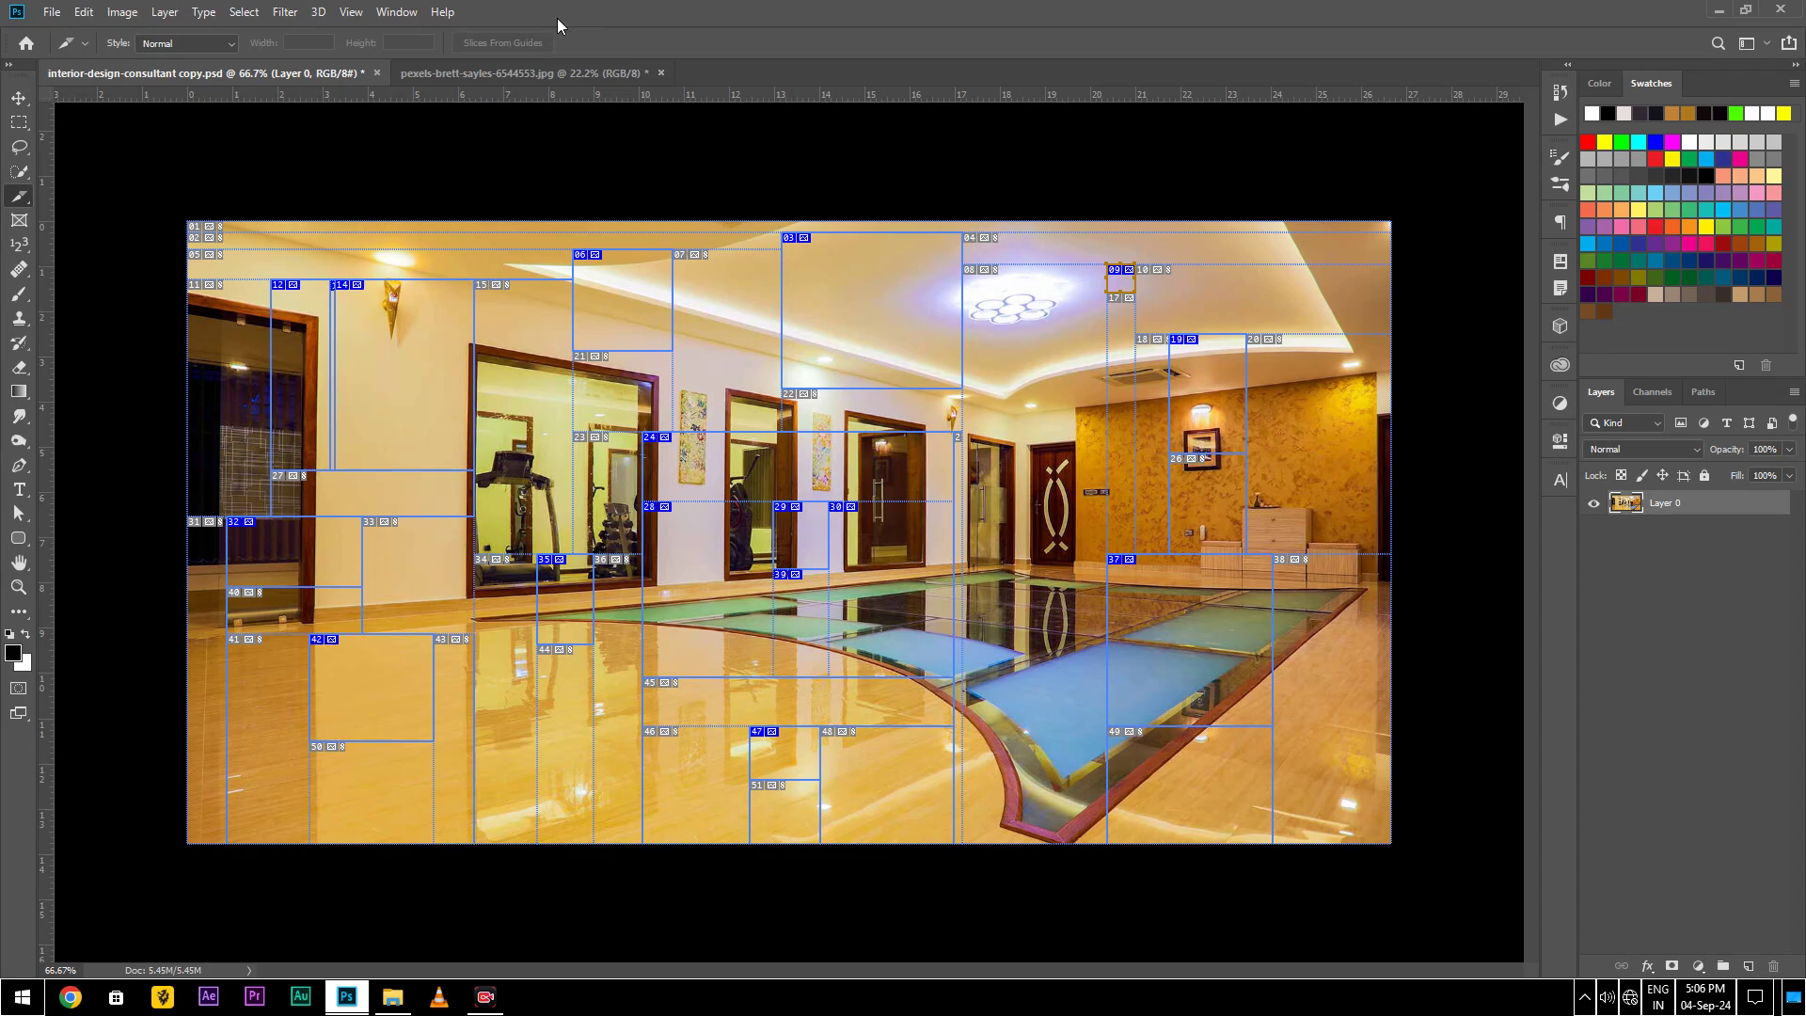
{"action": "left_click", "coordinate": [52, 13]}
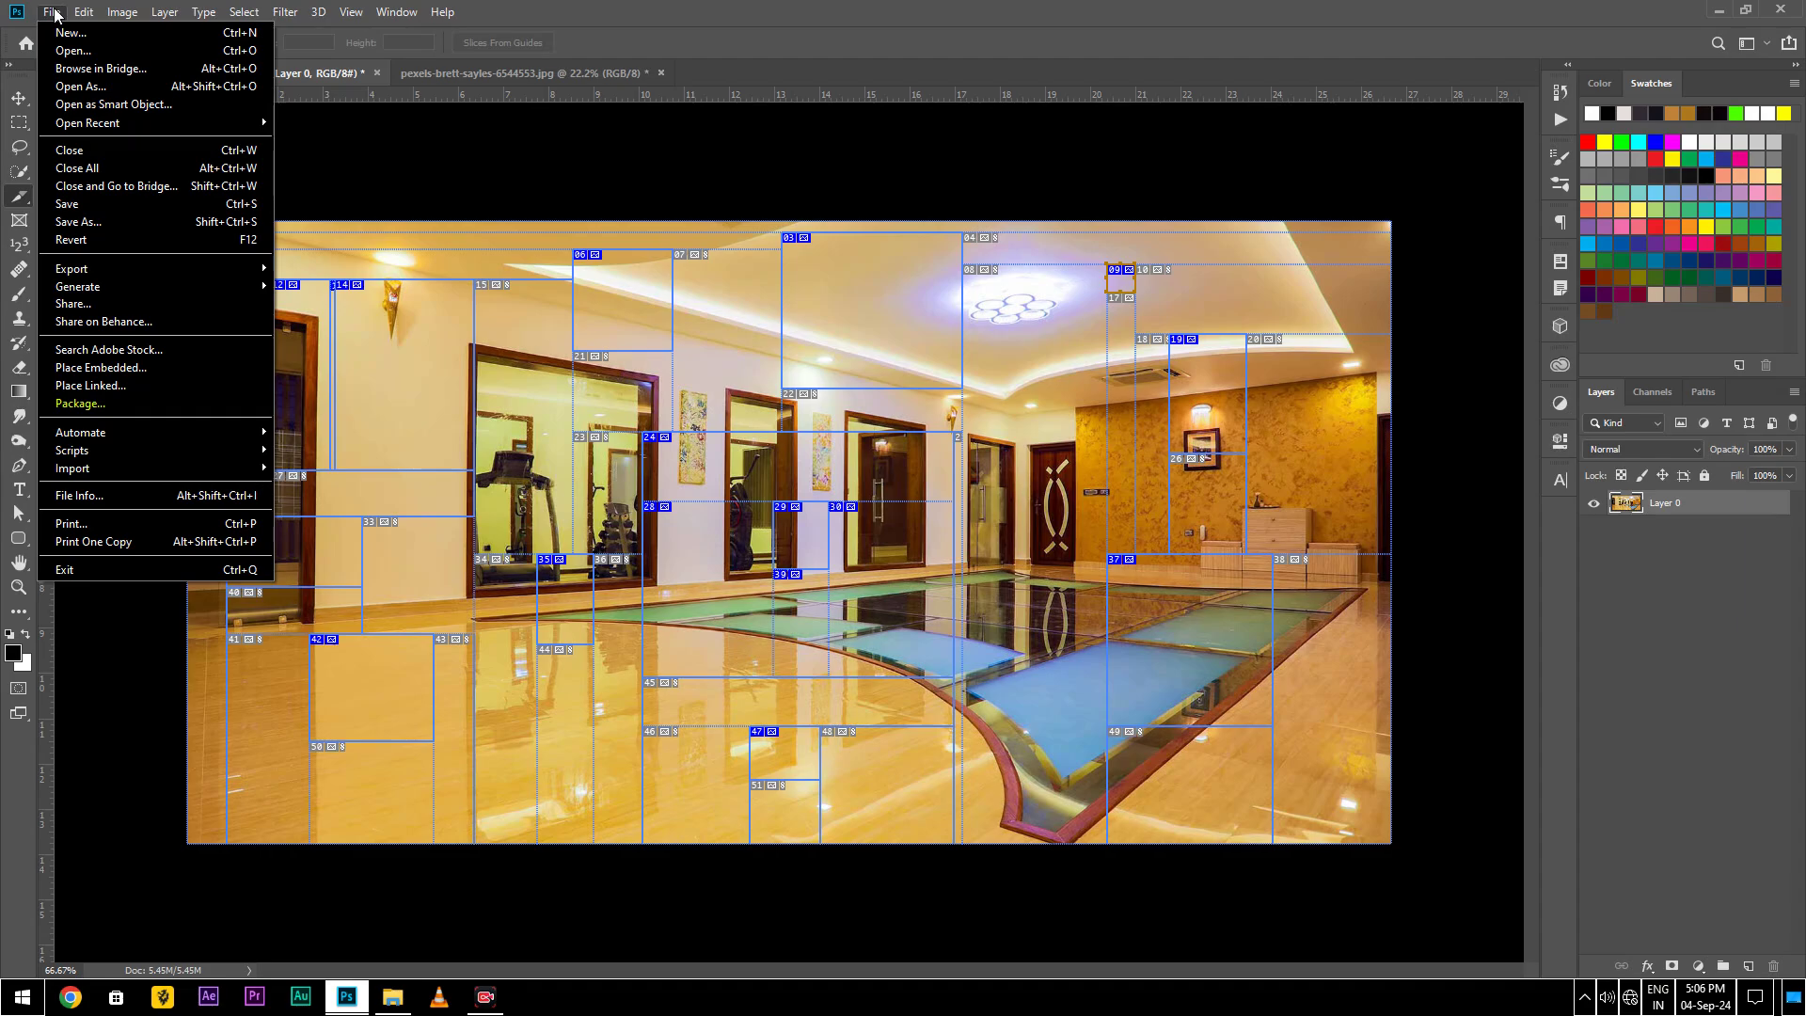
{"action": "mouse_move", "coordinate": [71, 268]}
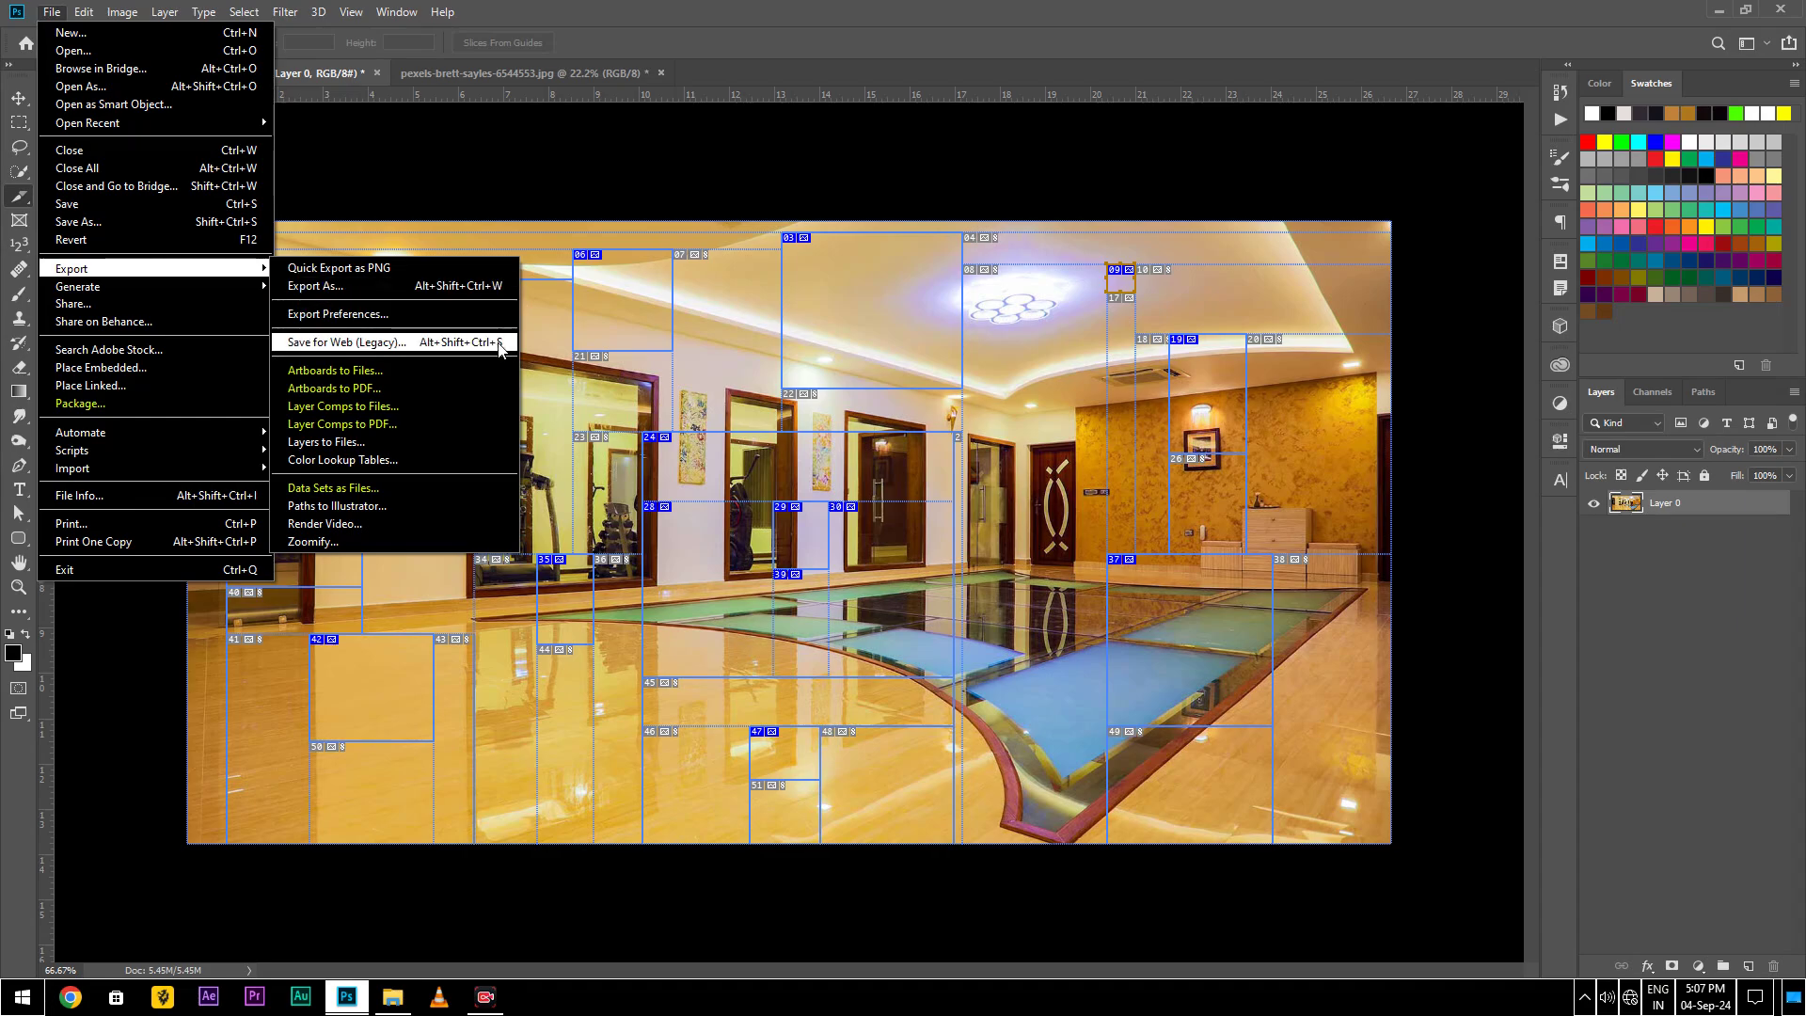
{"action": "left_click", "coordinate": [464, 343]}
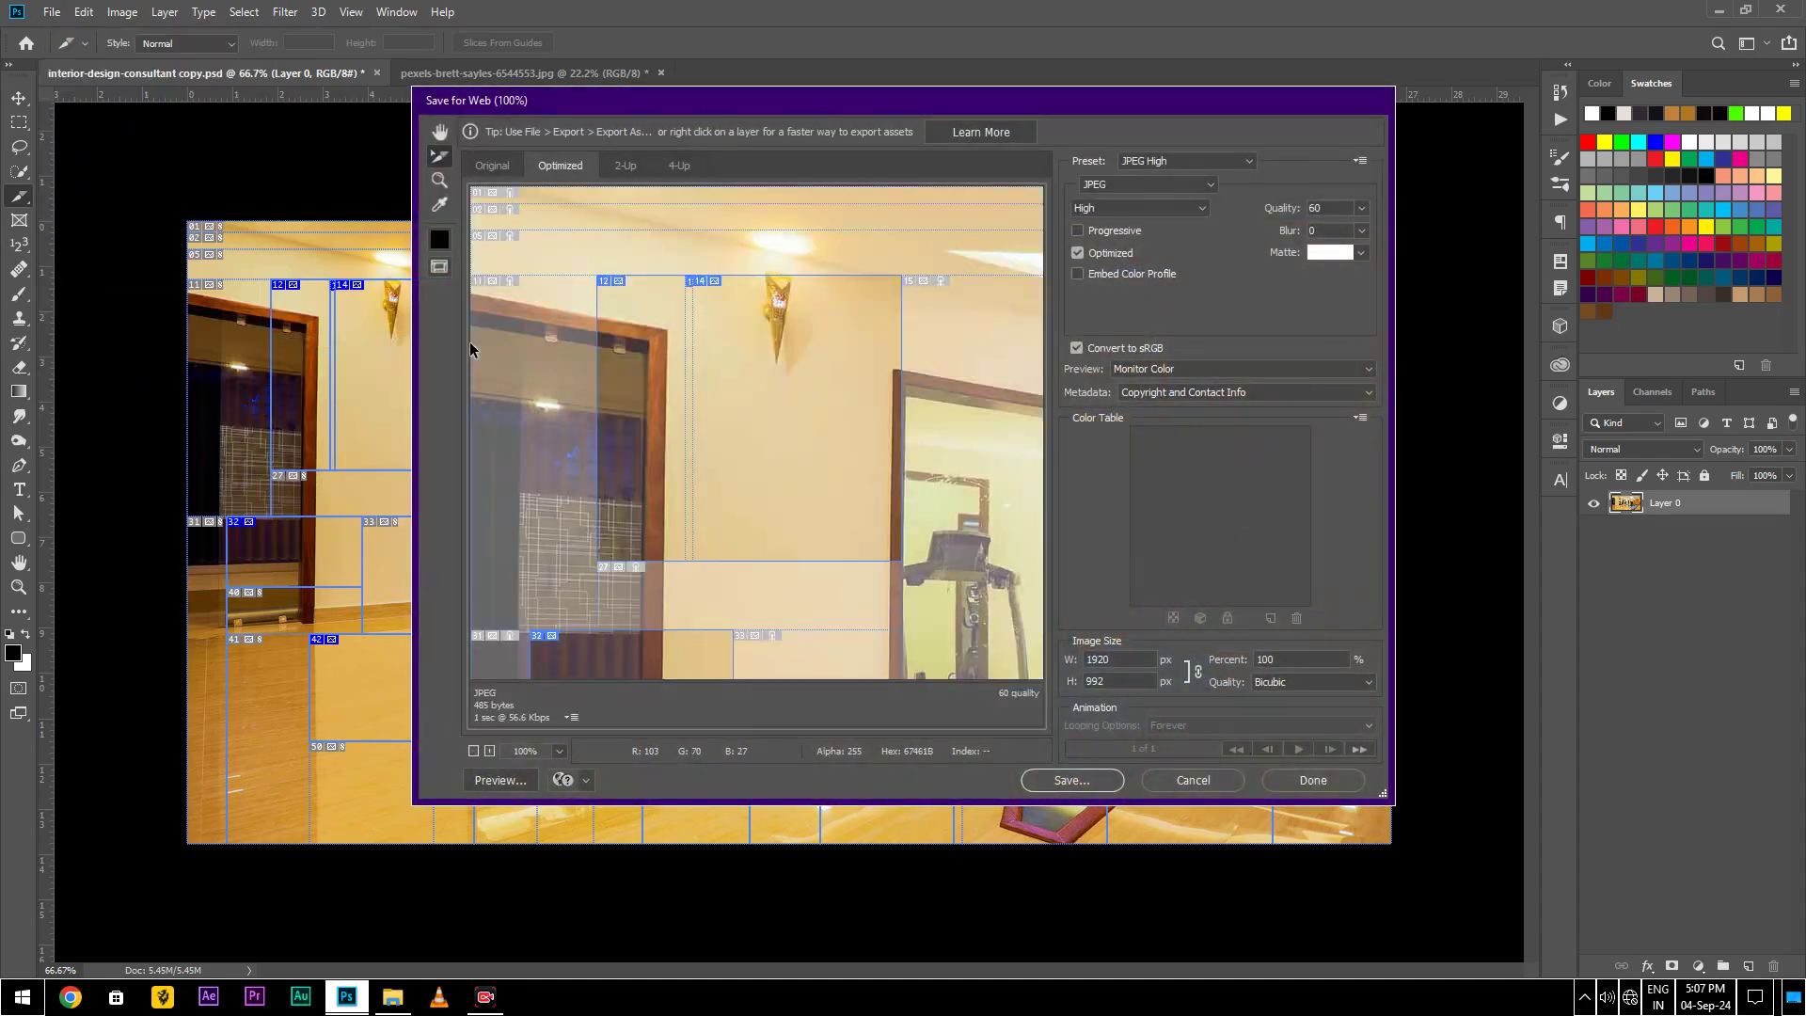
{"action": "scroll", "coordinate": [700, 429], "scroll_direction": "down", "scroll_amount": 2}
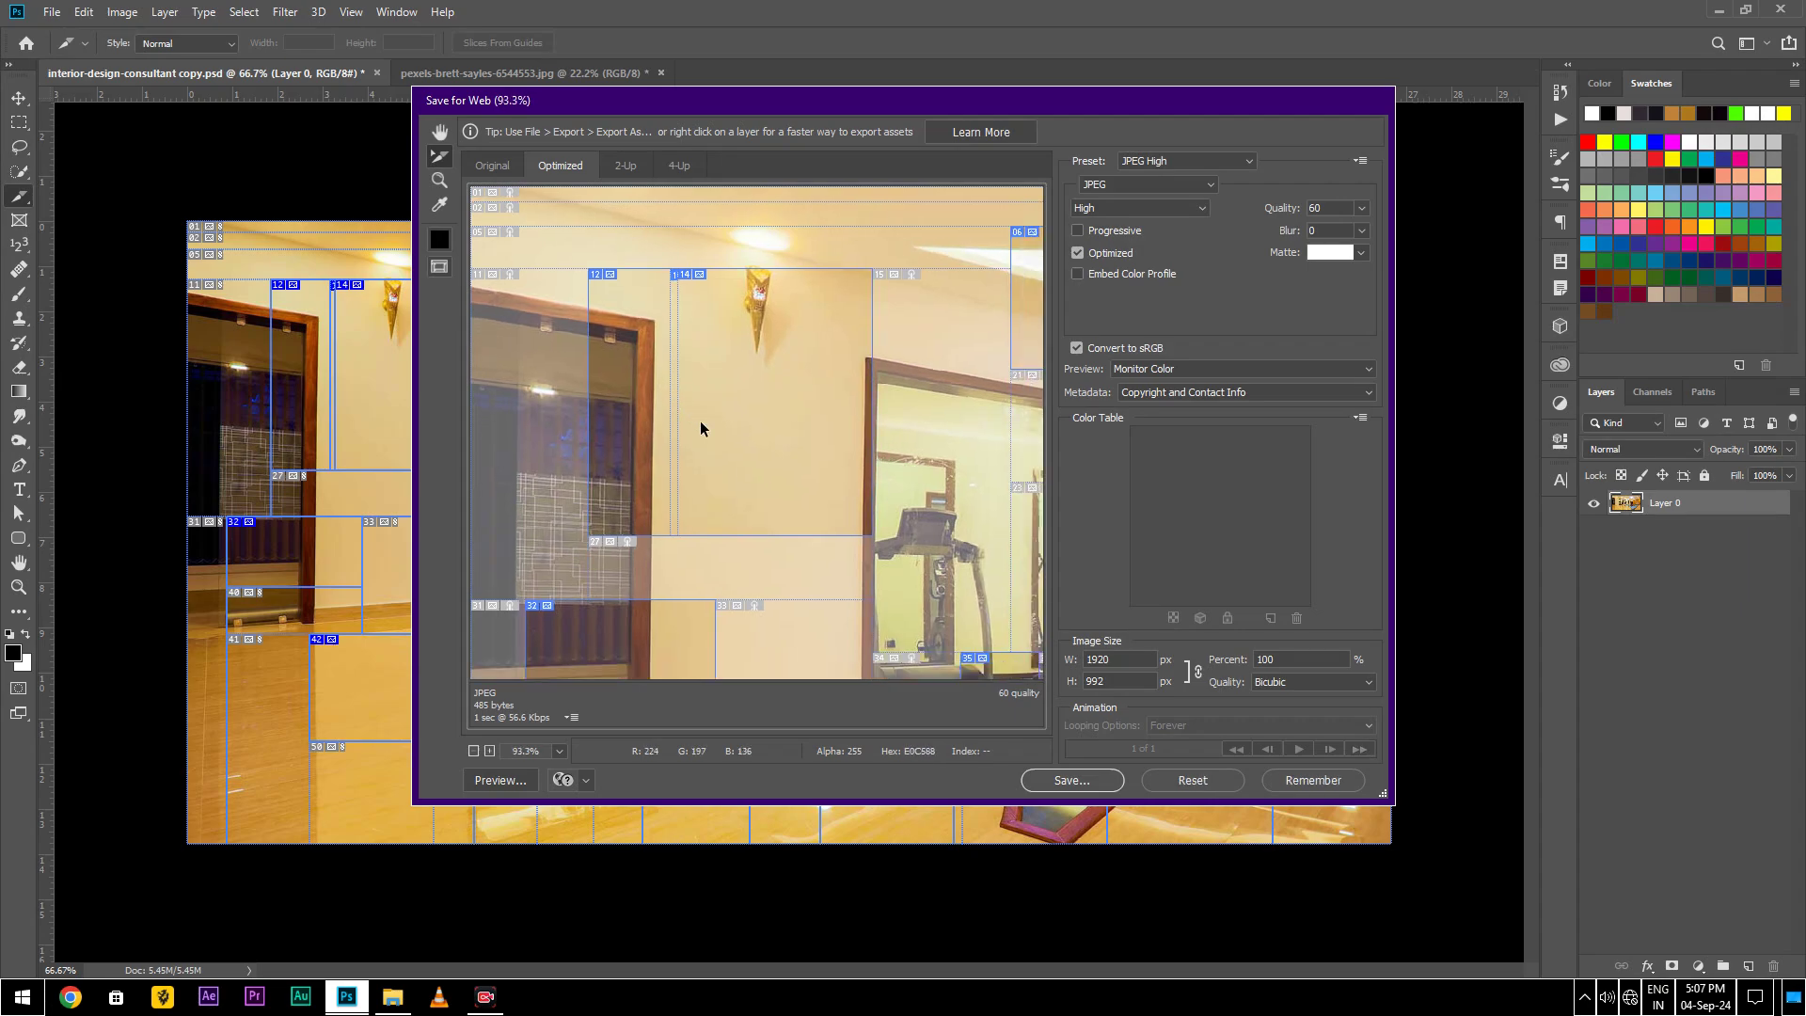
{"action": "scroll", "coordinate": [700, 429], "scroll_direction": "down", "scroll_amount": 2}
{"action": "scroll", "coordinate": [700, 428], "scroll_direction": "down", "scroll_amount": 2}
{"action": "scroll", "coordinate": [700, 429], "scroll_direction": "down", "scroll_amount": 2}
{"action": "scroll", "coordinate": [700, 429], "scroll_direction": "down", "scroll_amount": 2}
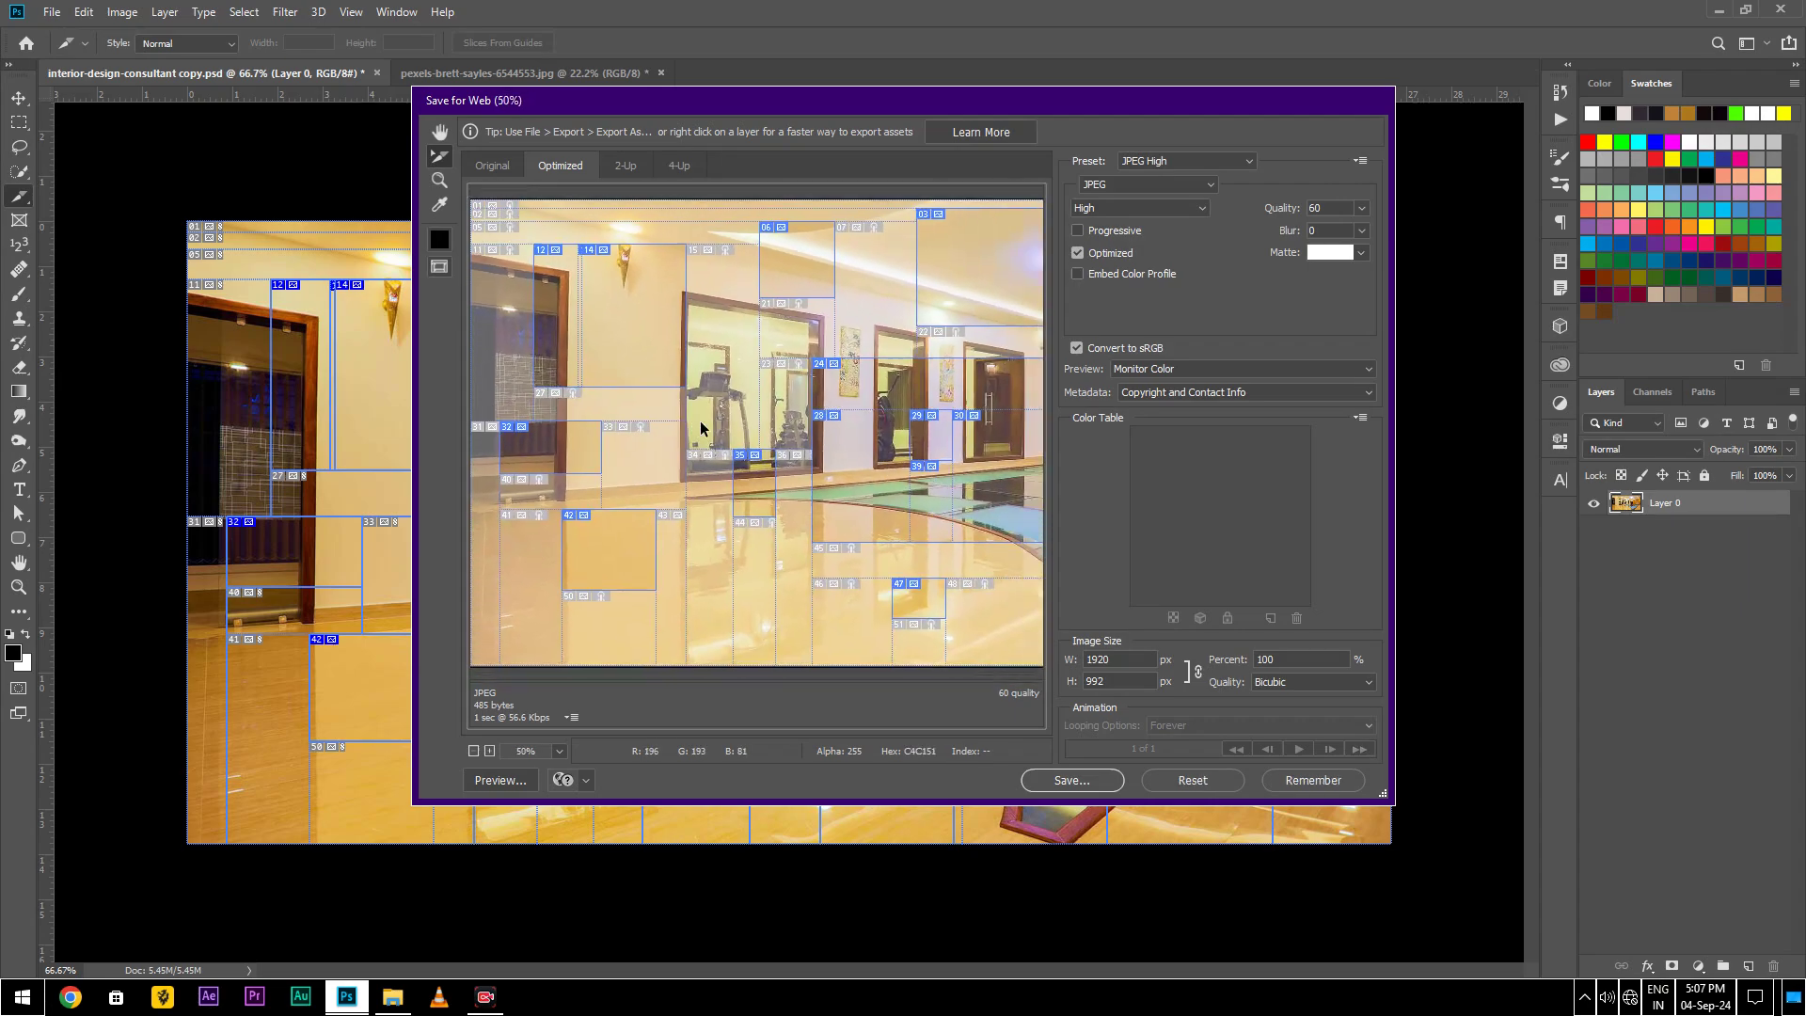
{"action": "scroll", "coordinate": [700, 429], "scroll_direction": "down", "scroll_amount": 2}
{"action": "scroll", "coordinate": [699, 429], "scroll_direction": "down", "scroll_amount": 2}
{"action": "scroll", "coordinate": [699, 429], "scroll_direction": "down", "scroll_amount": 2}
{"action": "scroll", "coordinate": [702, 429], "scroll_direction": "down", "scroll_amount": 1}
{"action": "scroll", "coordinate": [702, 429], "scroll_direction": "down", "scroll_amount": 1}
{"action": "scroll", "coordinate": [702, 429], "scroll_direction": "down", "scroll_amount": 1}
{"action": "key", "text": "alt"}
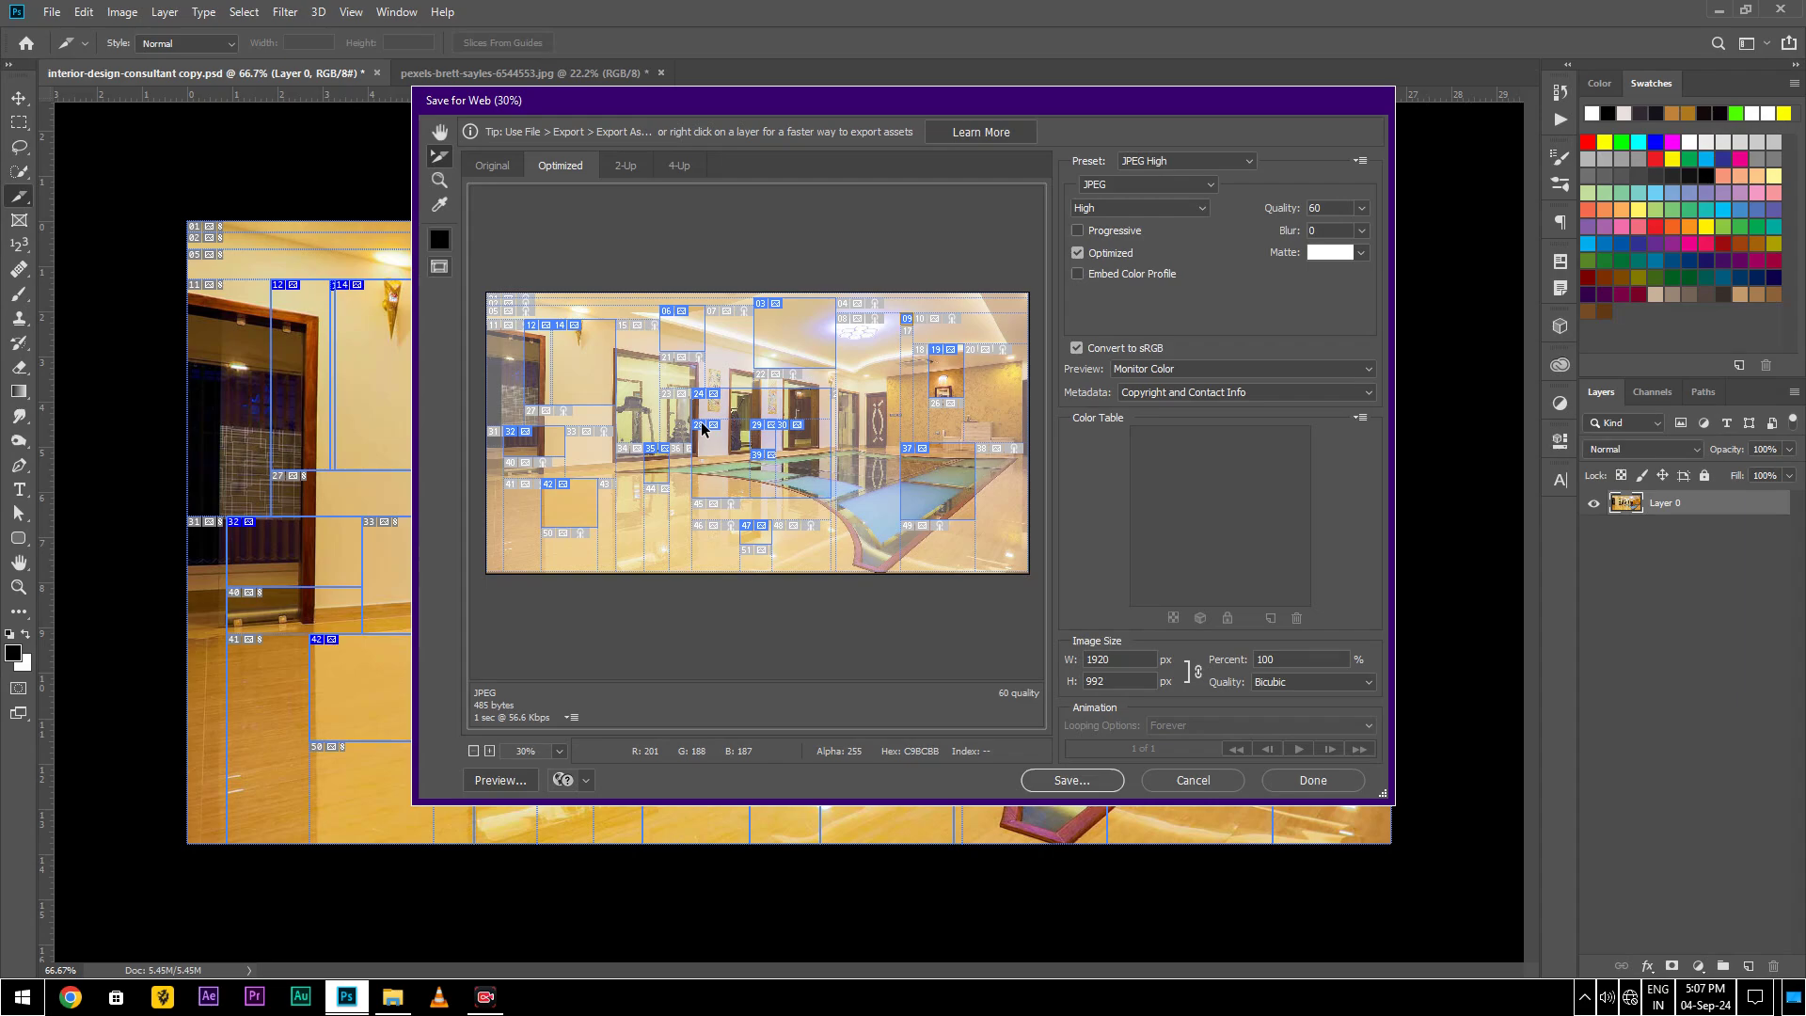
{"action": "left_click", "coordinate": [1215, 778]}
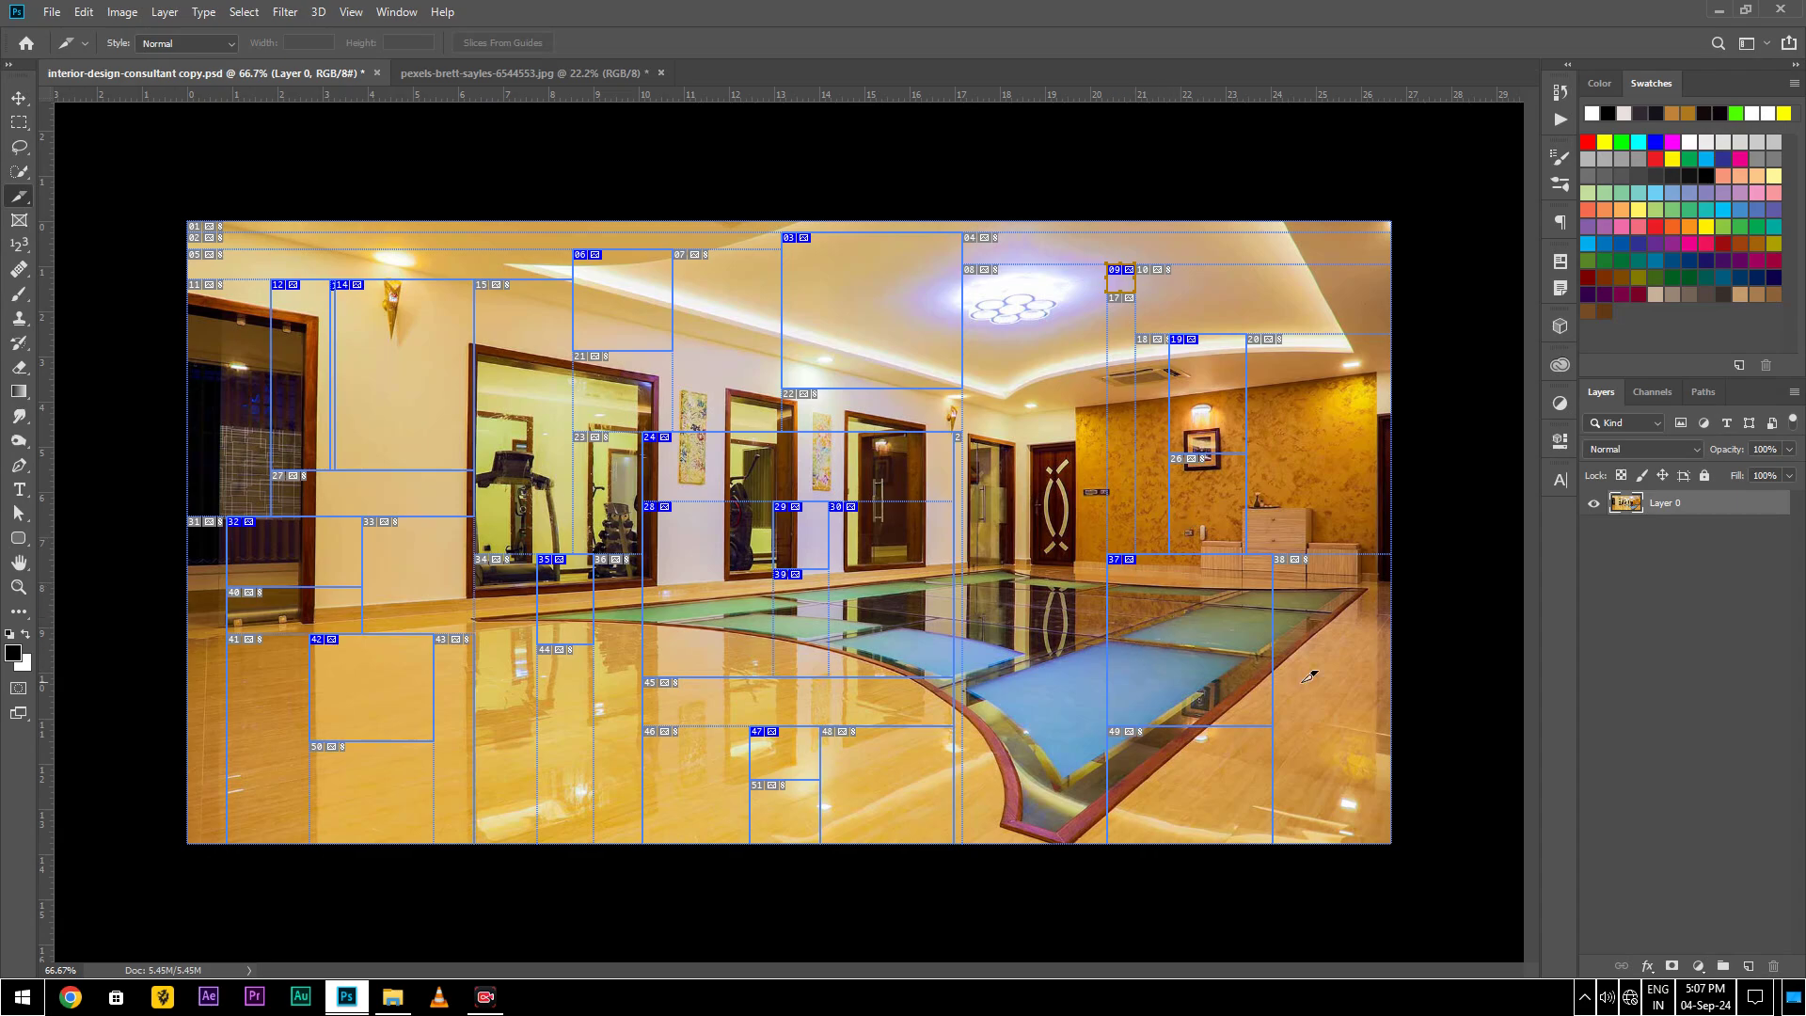
- Switch to the Slice Select Tool and then back to the Slice Tool
{"action": "right_click", "coordinate": [19, 197]}
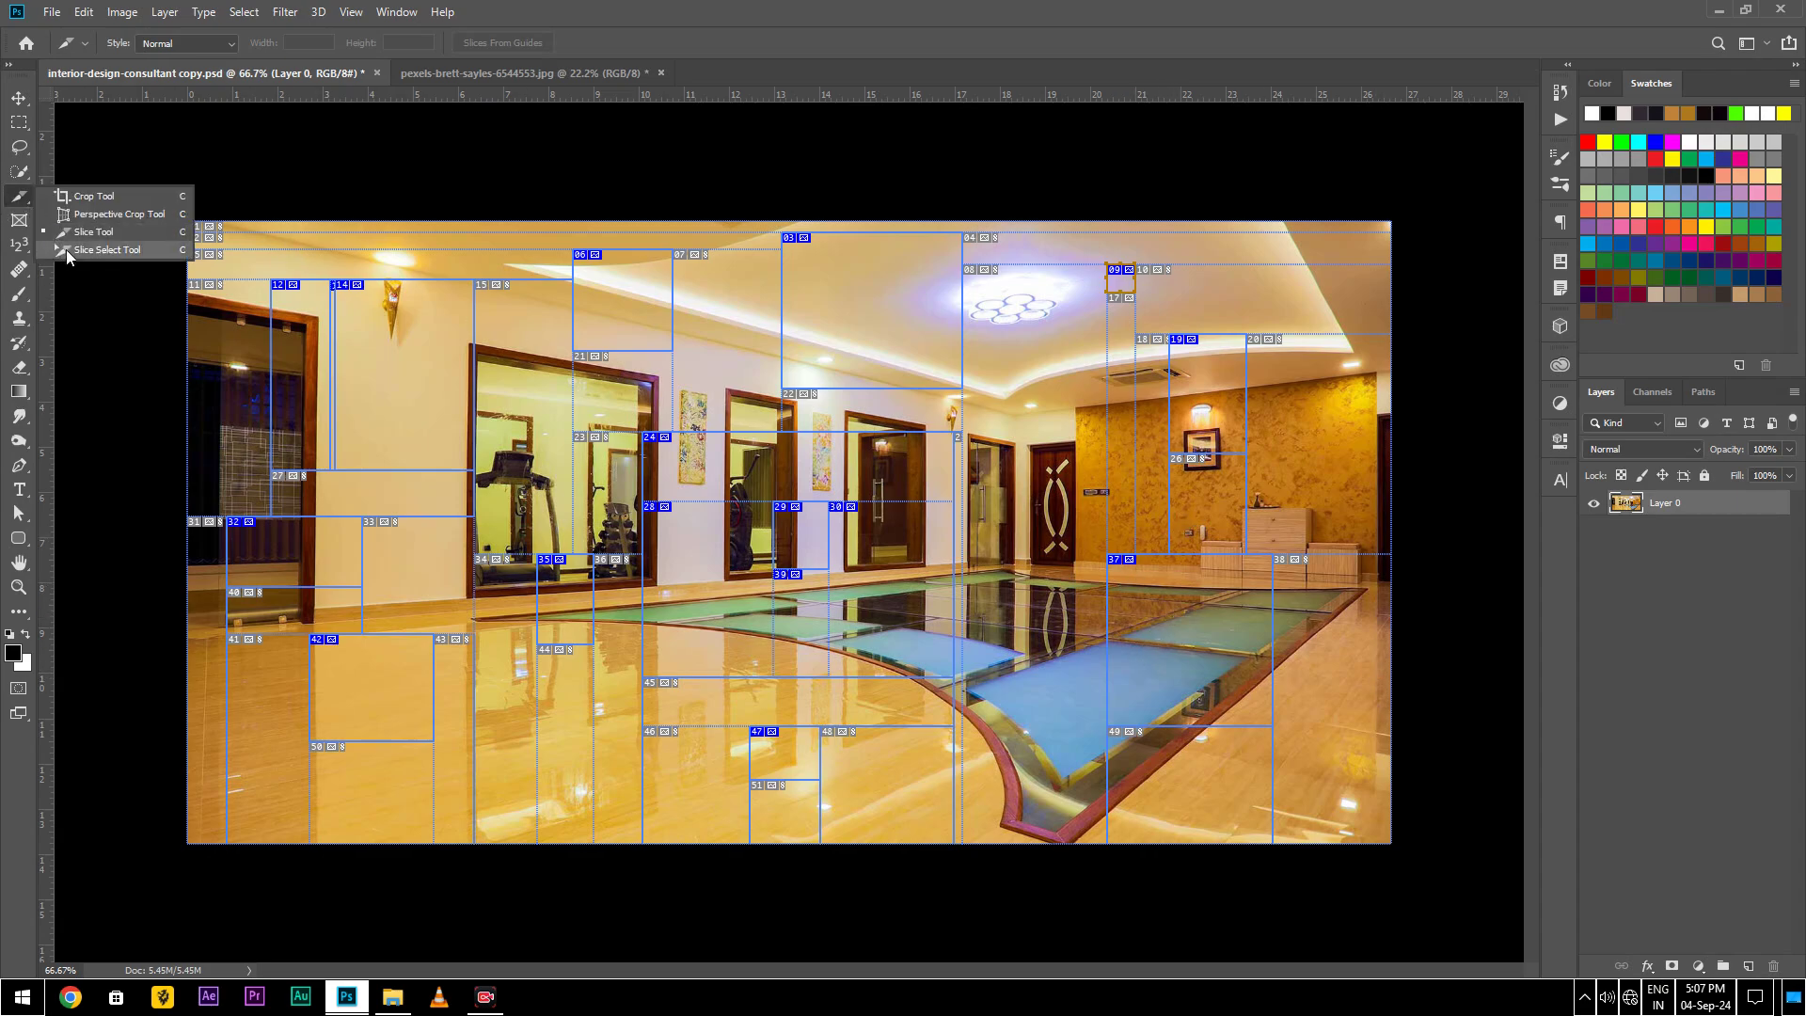
{"action": "left_click", "coordinate": [104, 249]}
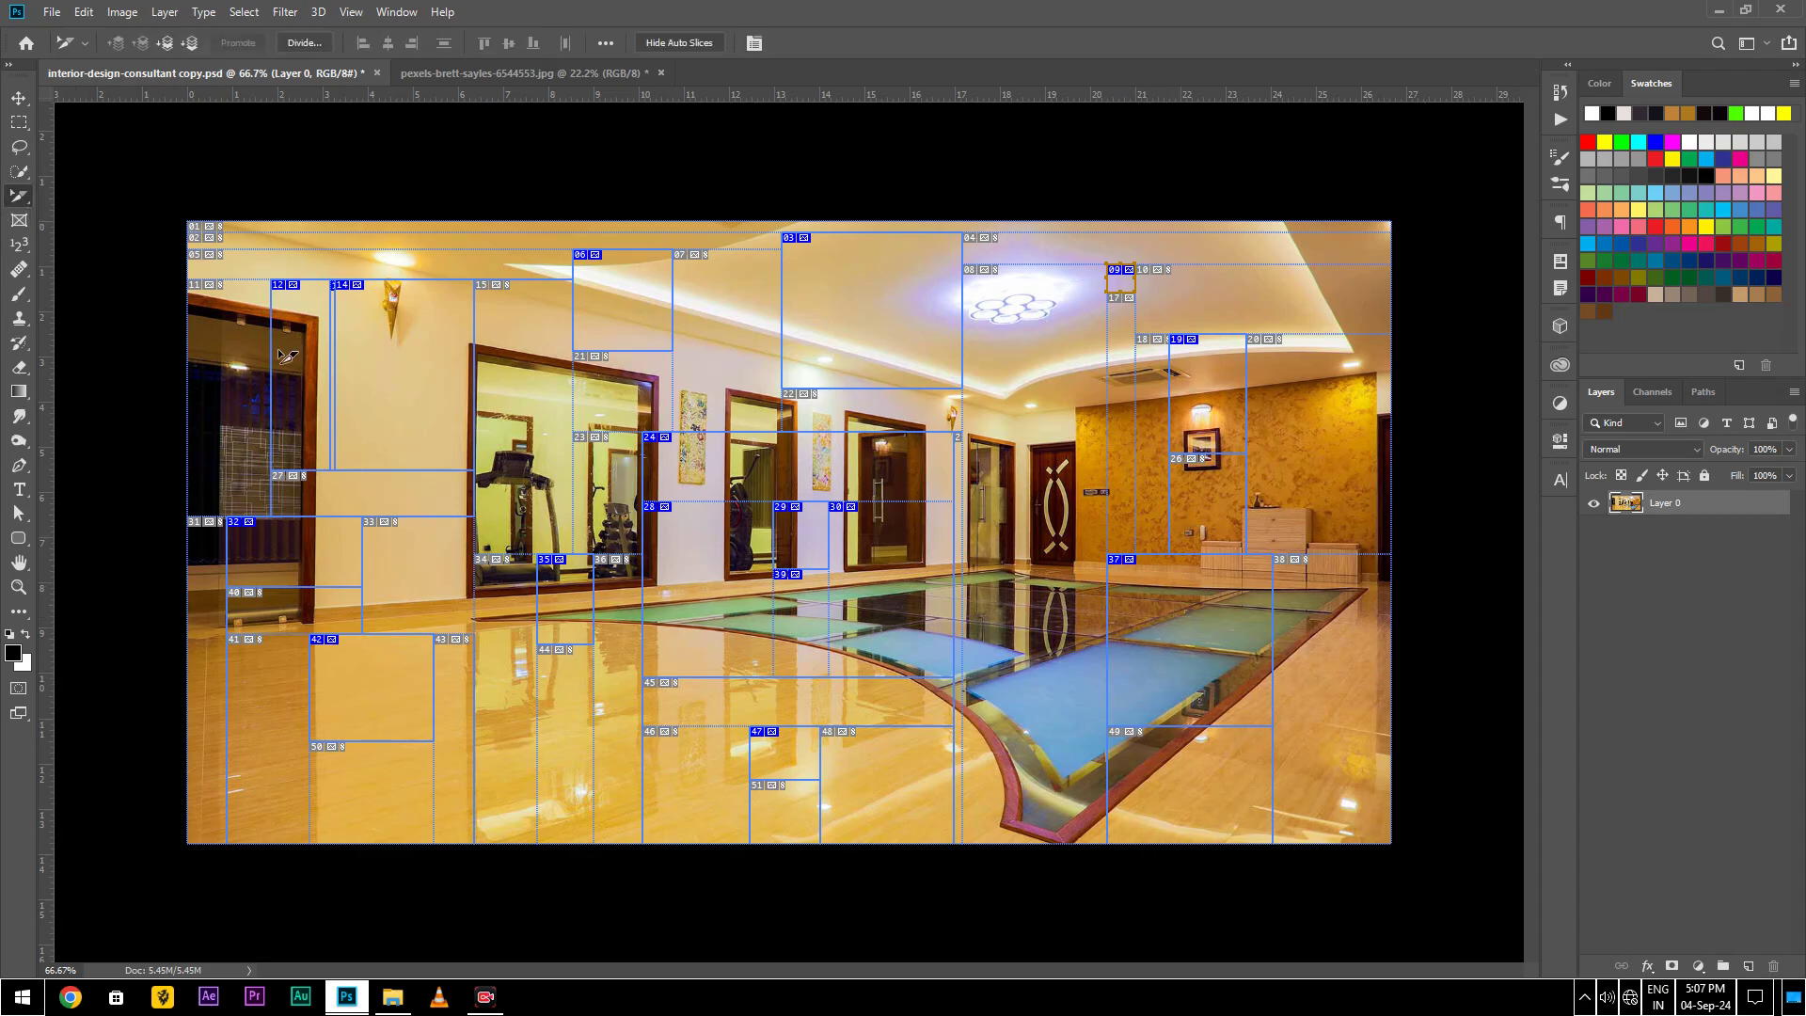
{"action": "right_click", "coordinate": [19, 197]}
{"action": "left_click", "coordinate": [86, 228]}
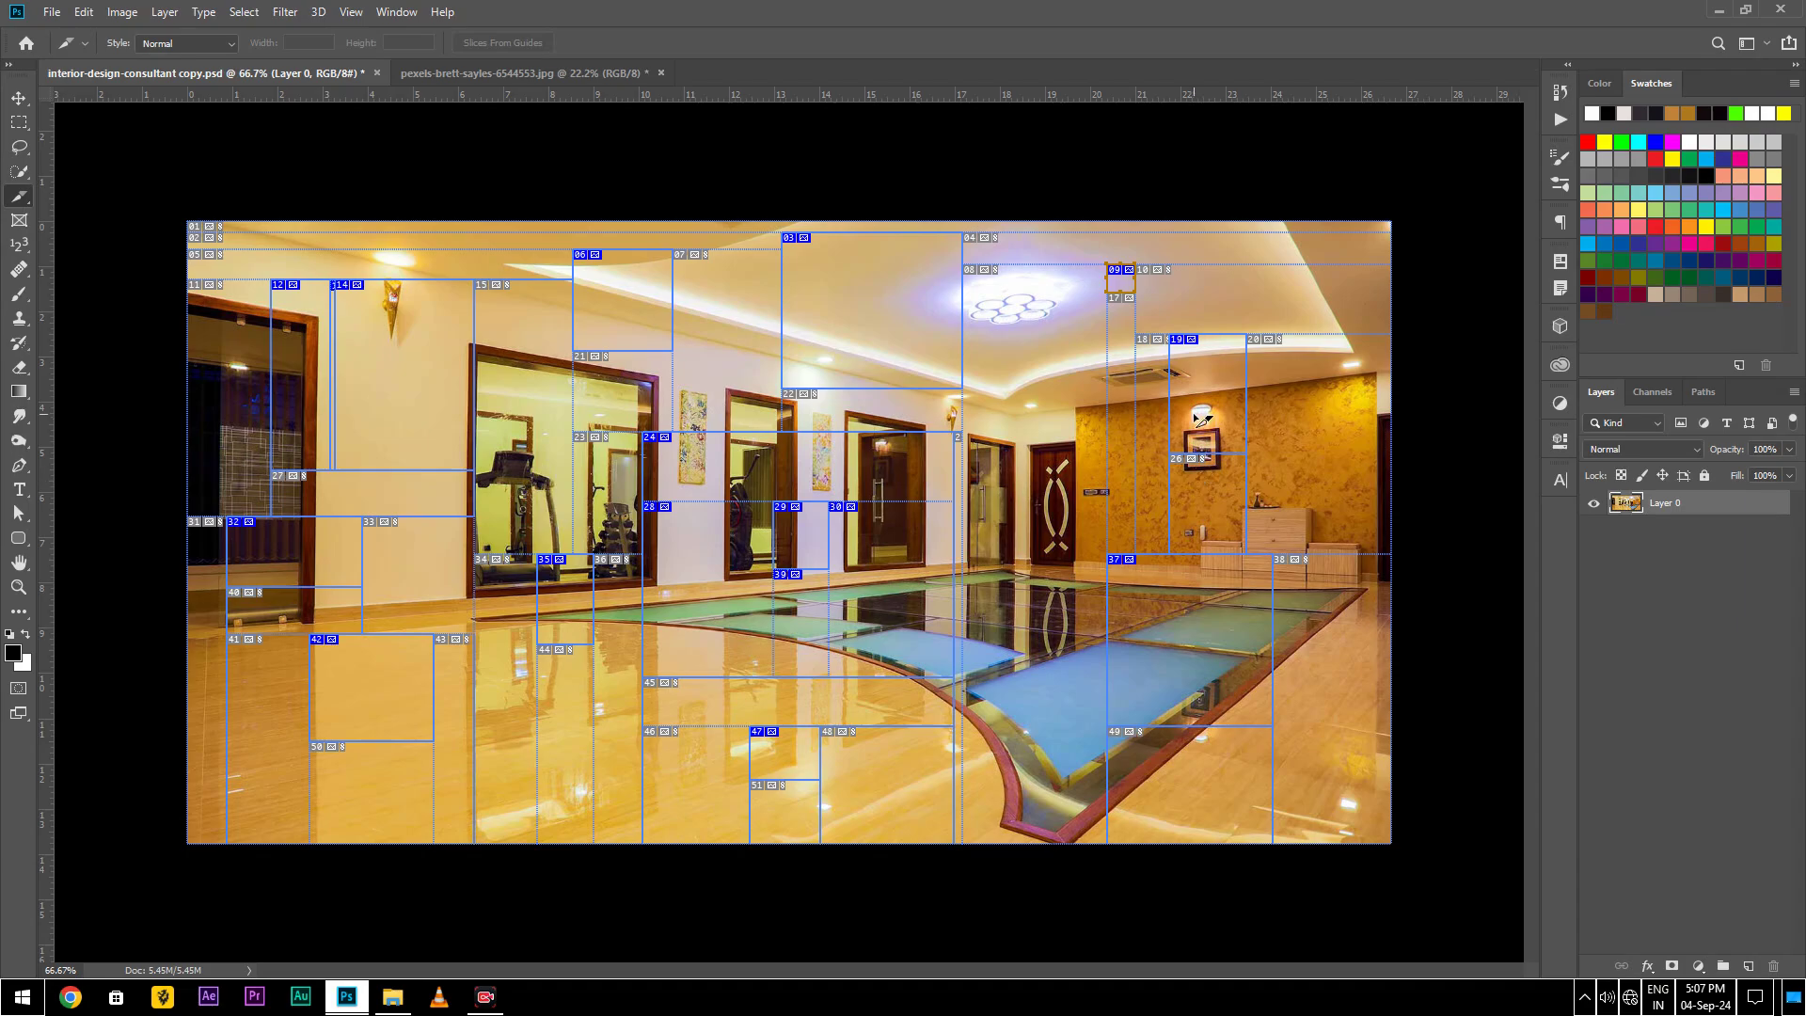
- Open Save for Web (Alt+Shift+Ctrl+S) to preview the sliced room photo and its export presets
{"action": "key", "text": "ctrl+alt+shift+s"}
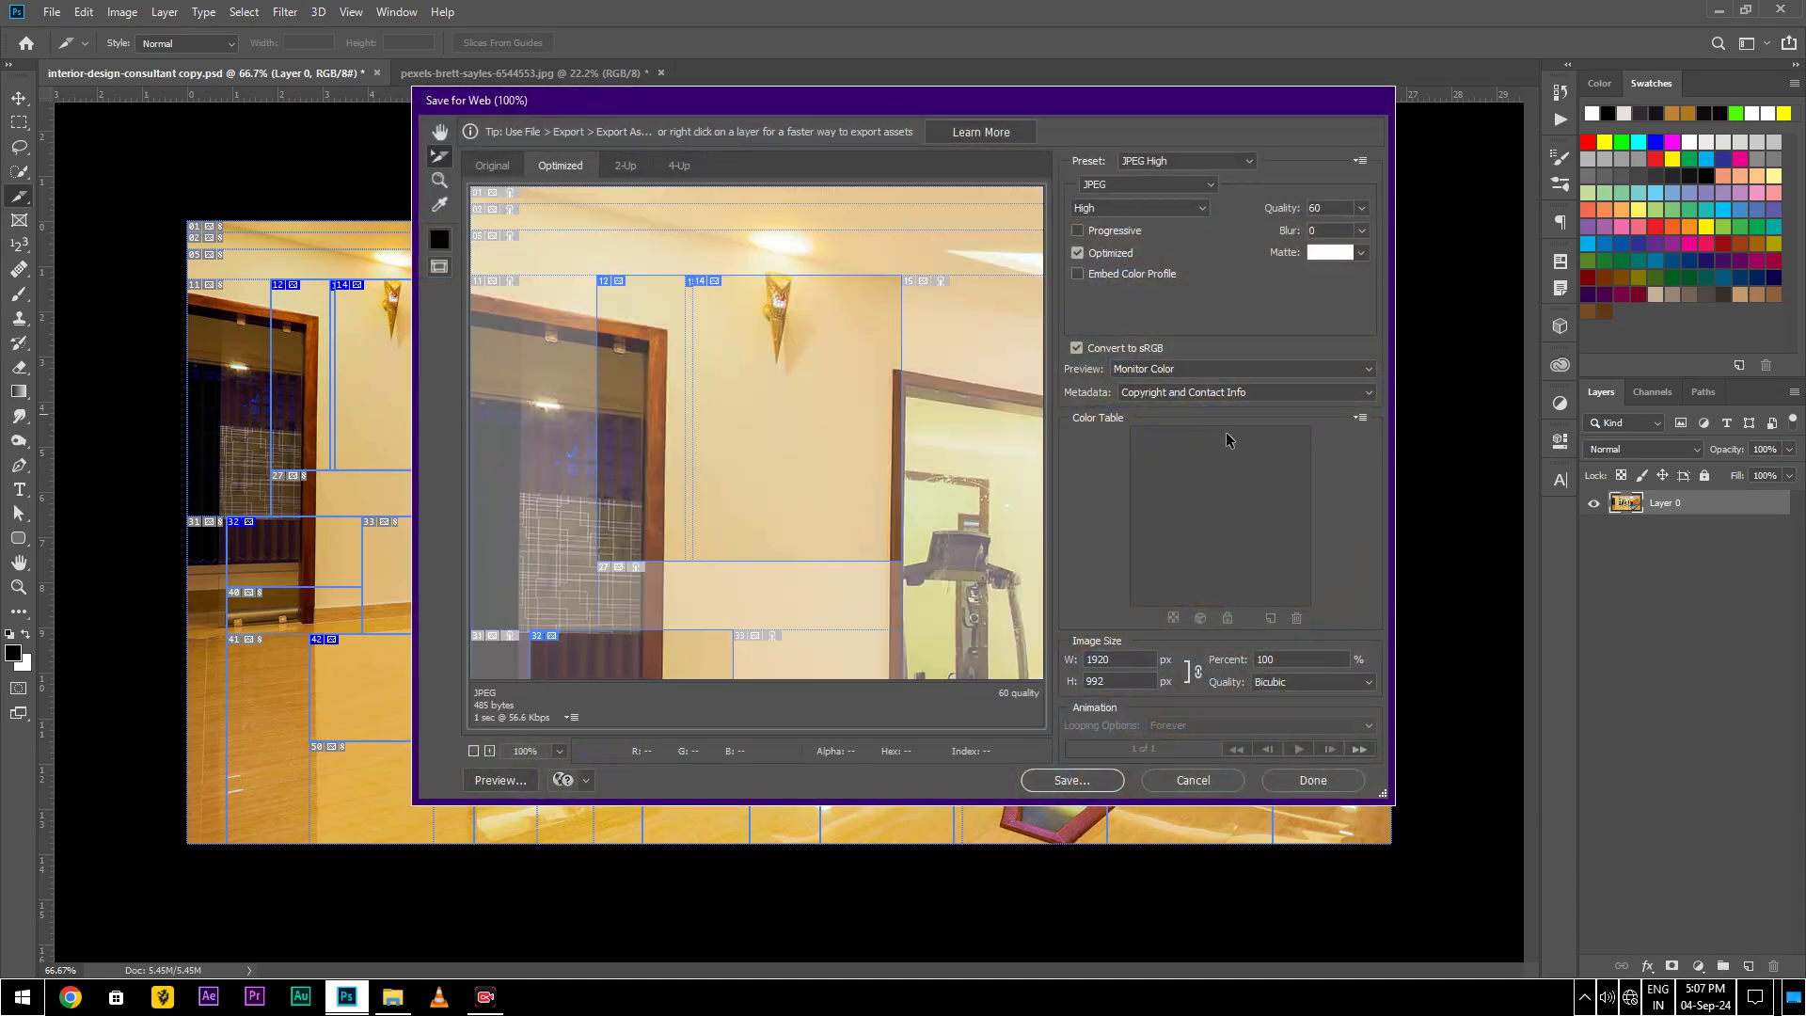
{"action": "scroll", "coordinate": [989, 344], "scroll_direction": "down", "scroll_amount": 2}
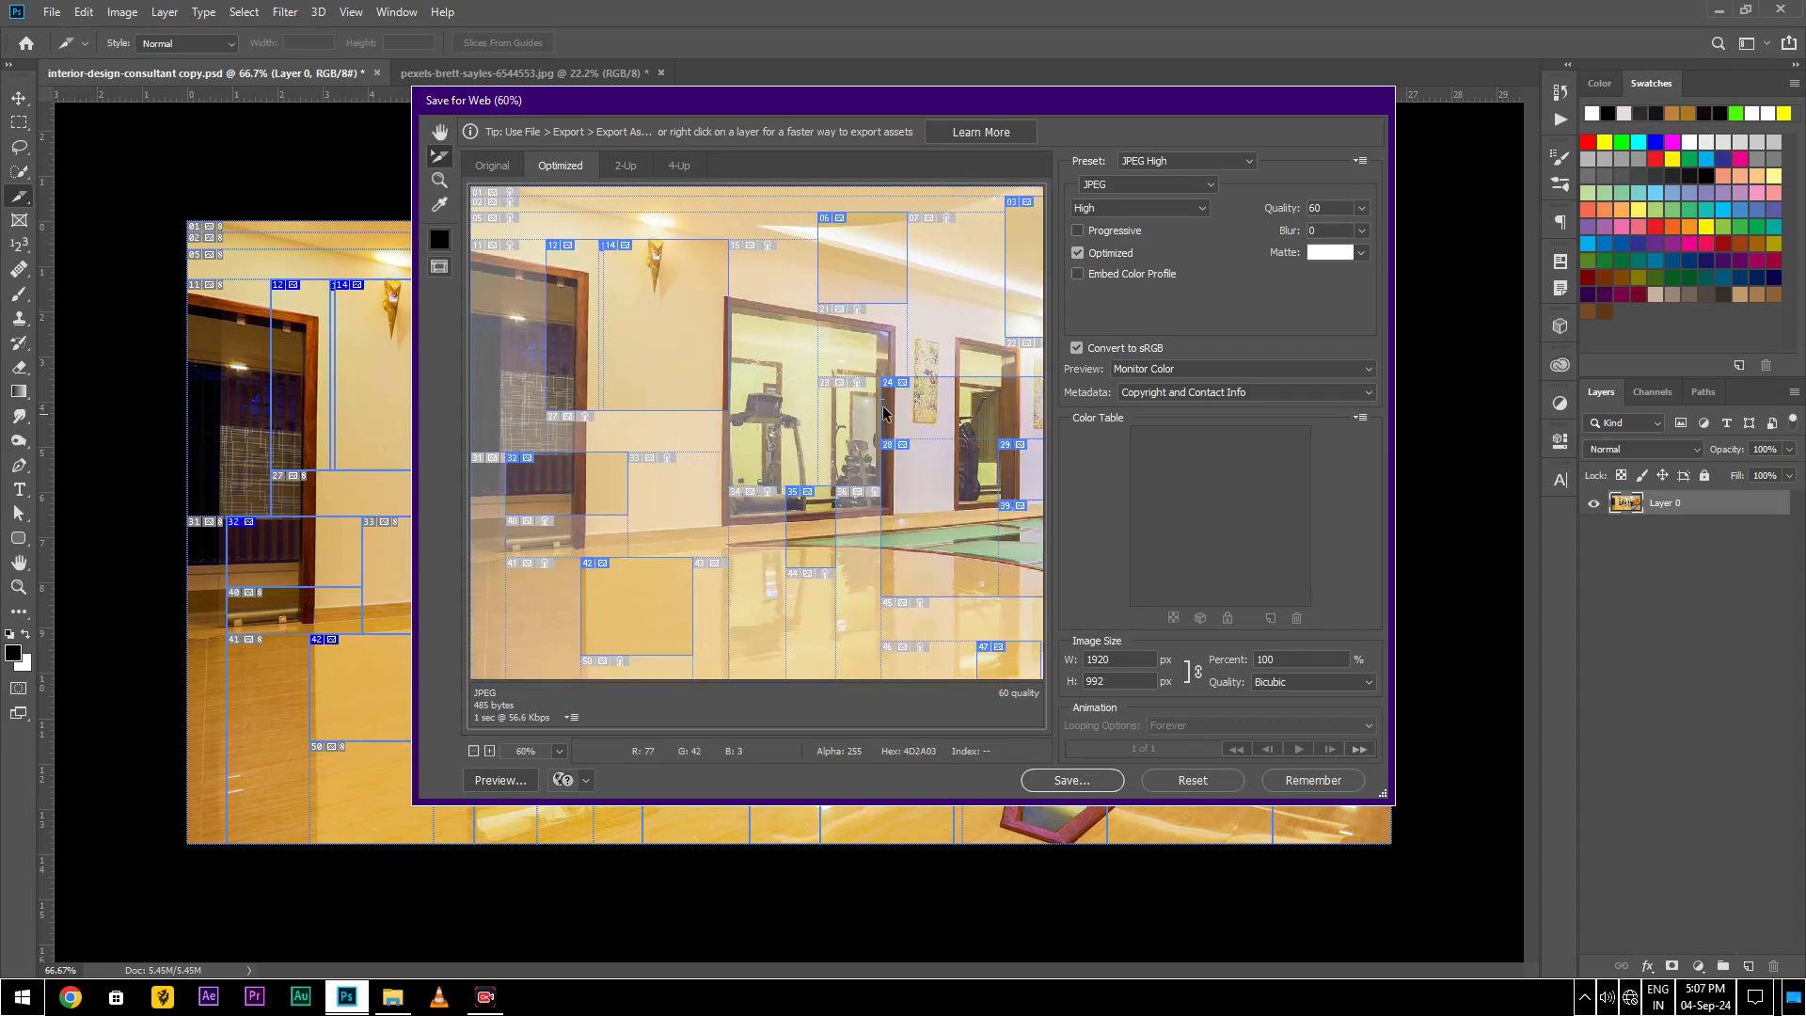
{"action": "scroll", "coordinate": [865, 460], "scroll_direction": "down", "scroll_amount": 3}
{"action": "scroll", "coordinate": [866, 461], "scroll_direction": "down", "scroll_amount": 1}
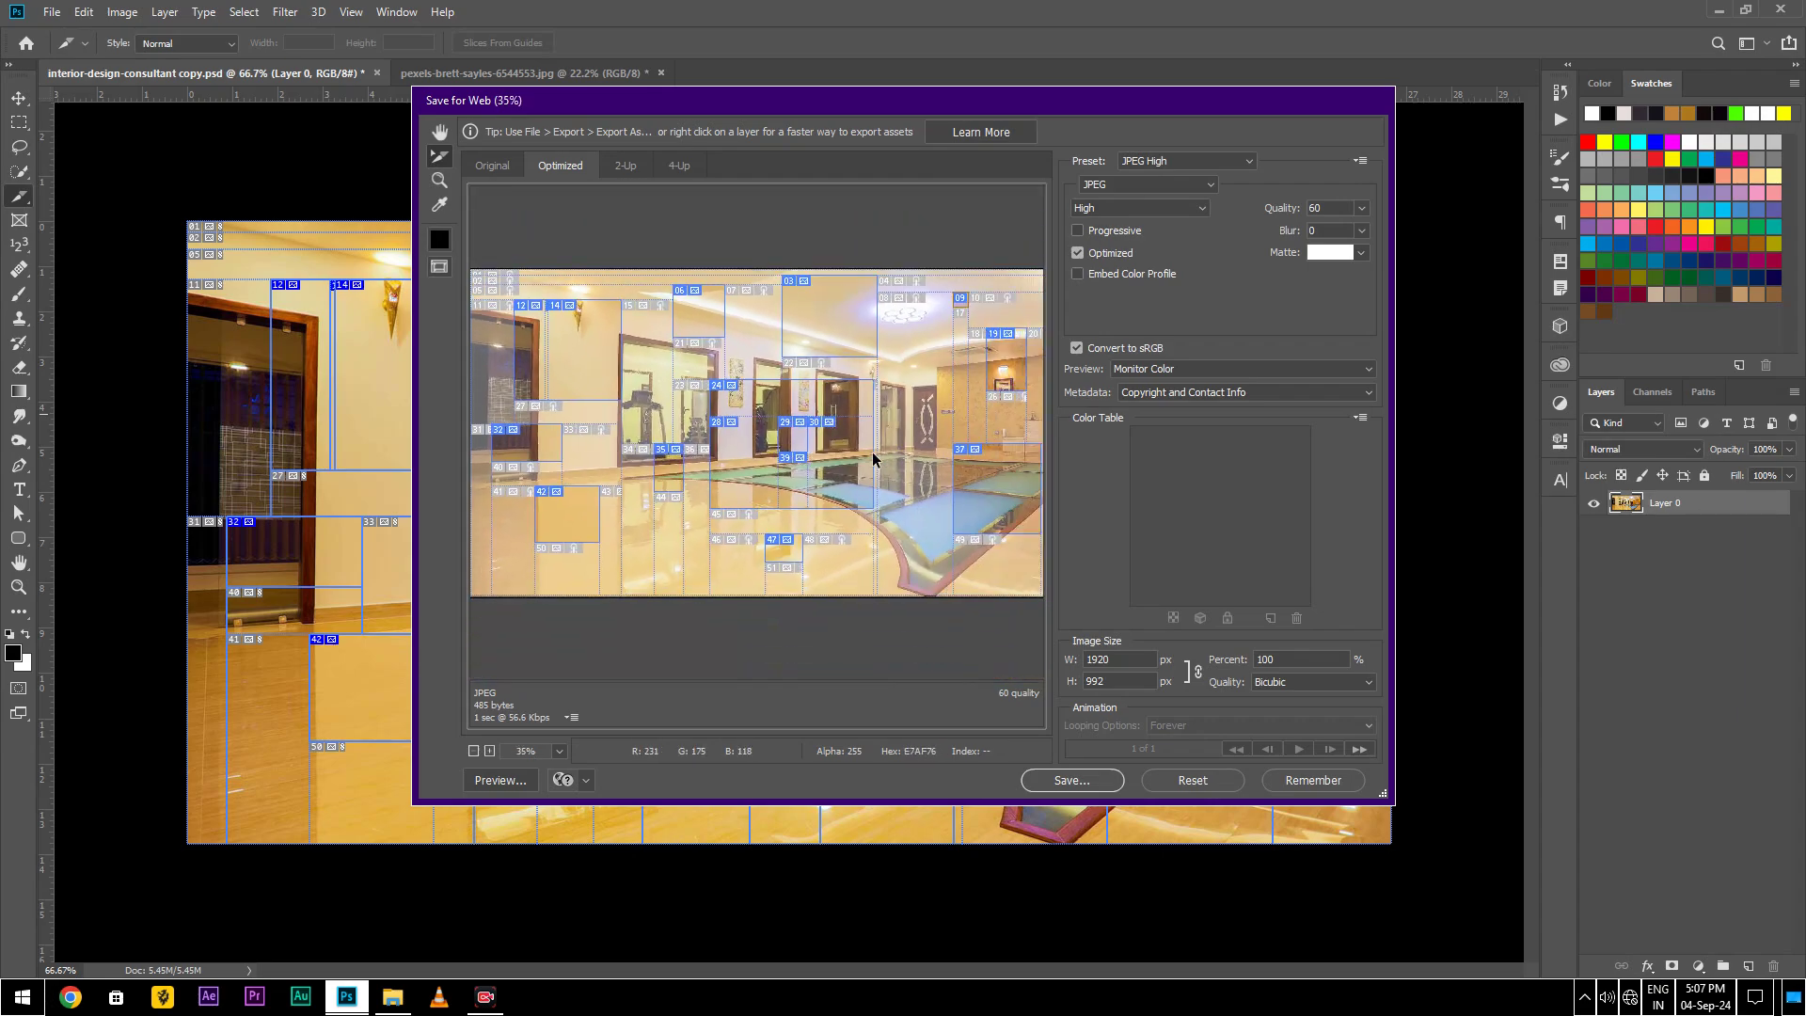
{"action": "left_click", "coordinate": [1222, 161]}
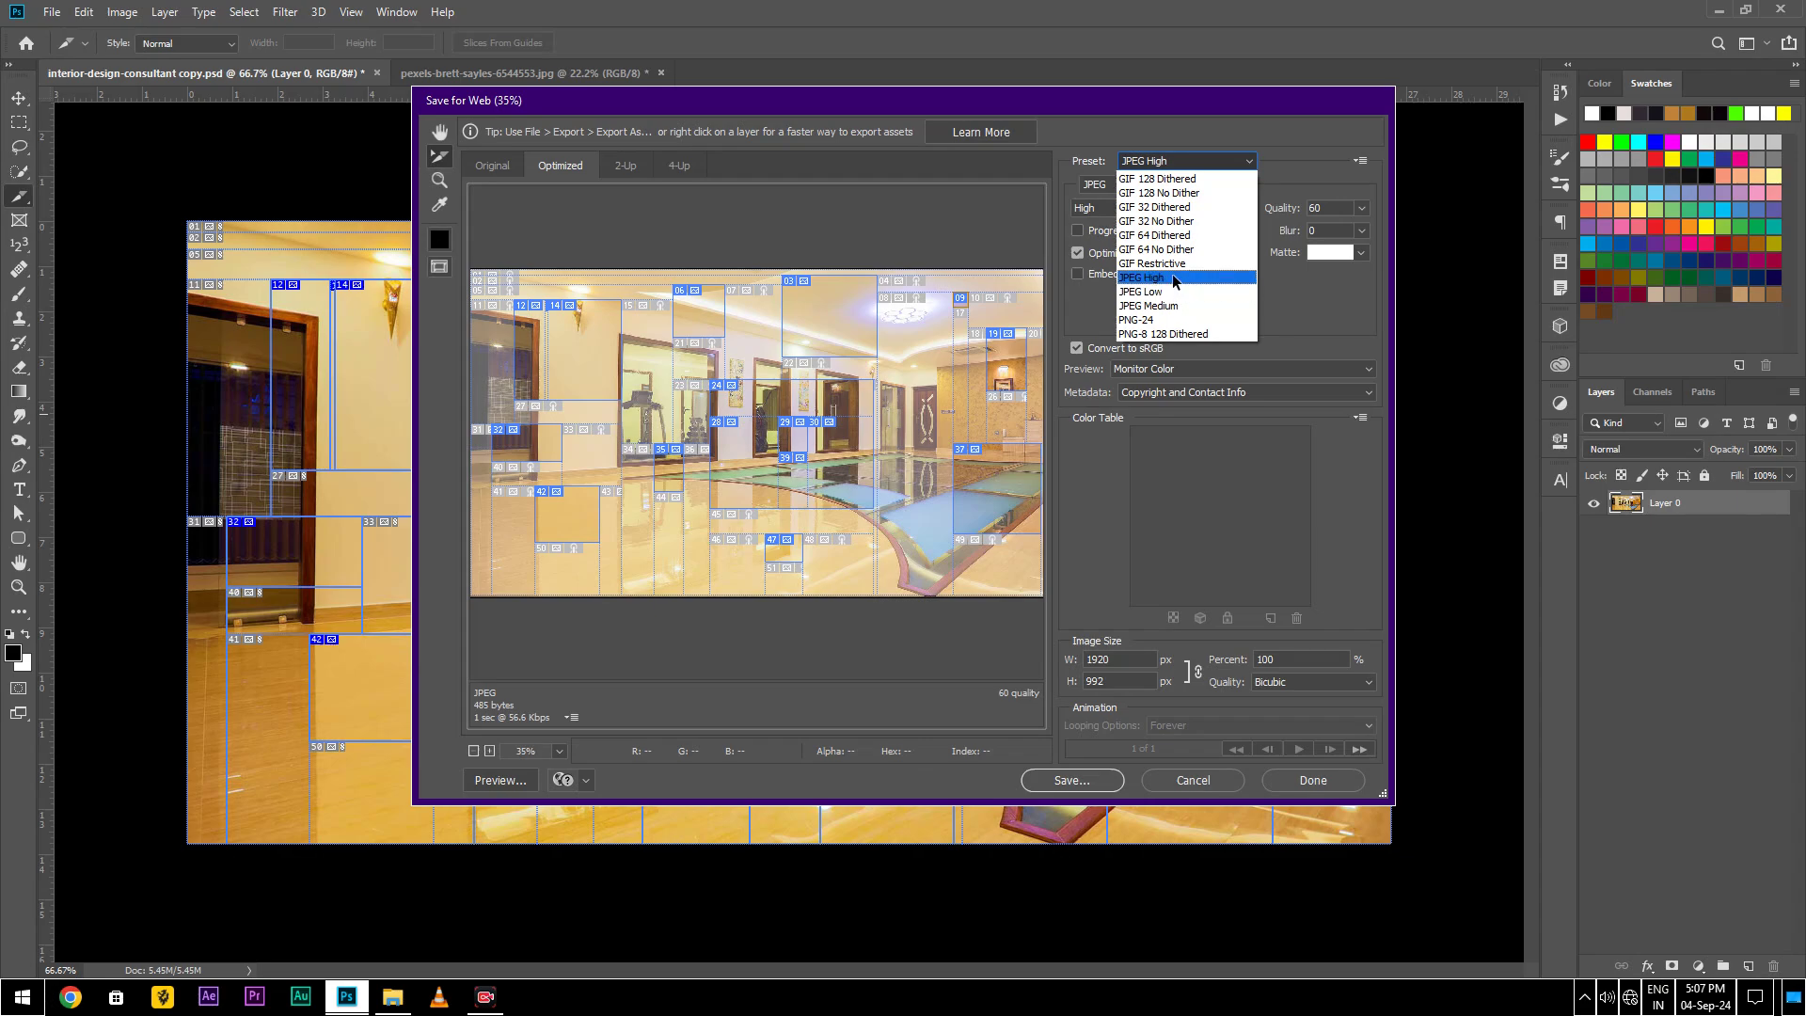
- Keep the JPEG High preset at quality 60 while toggling Progressive and Optimized encoding
{"action": "left_click", "coordinate": [1171, 279]}
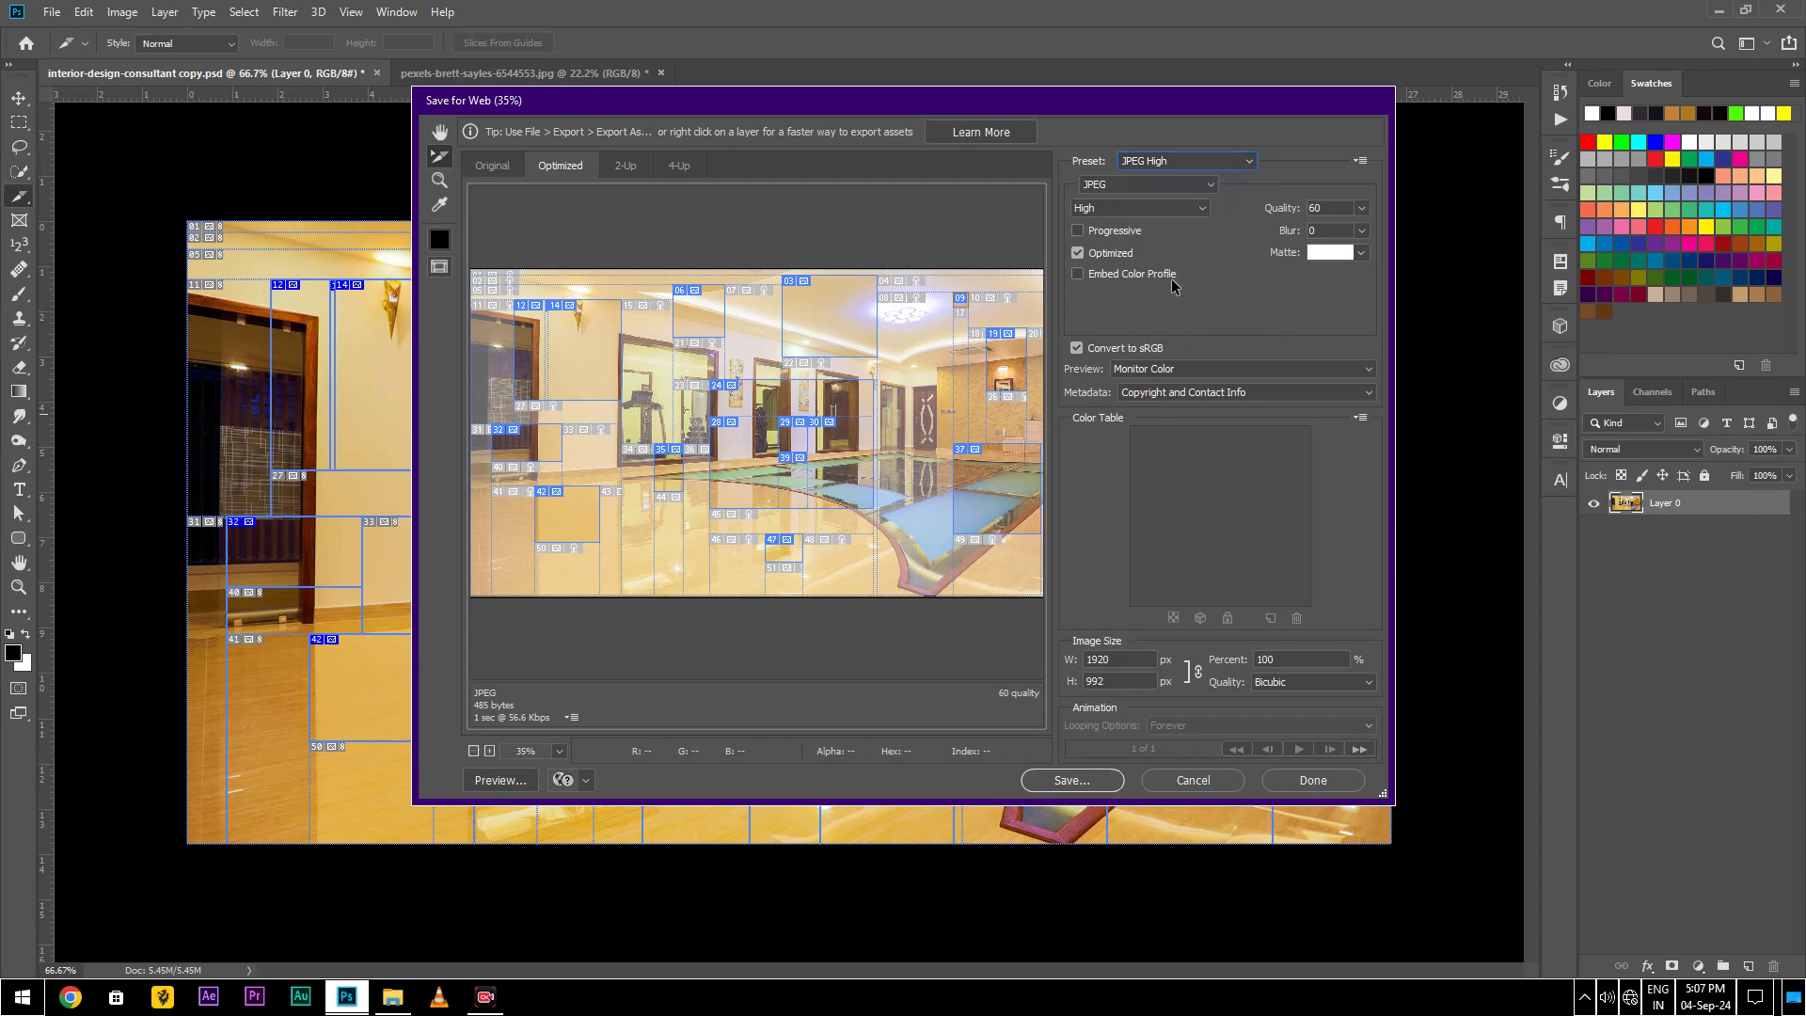
{"action": "left_click", "coordinate": [1364, 210]}
{"action": "left_click", "coordinate": [1151, 216]}
{"action": "left_click", "coordinate": [1079, 233]}
{"action": "left_click", "coordinate": [1078, 231]}
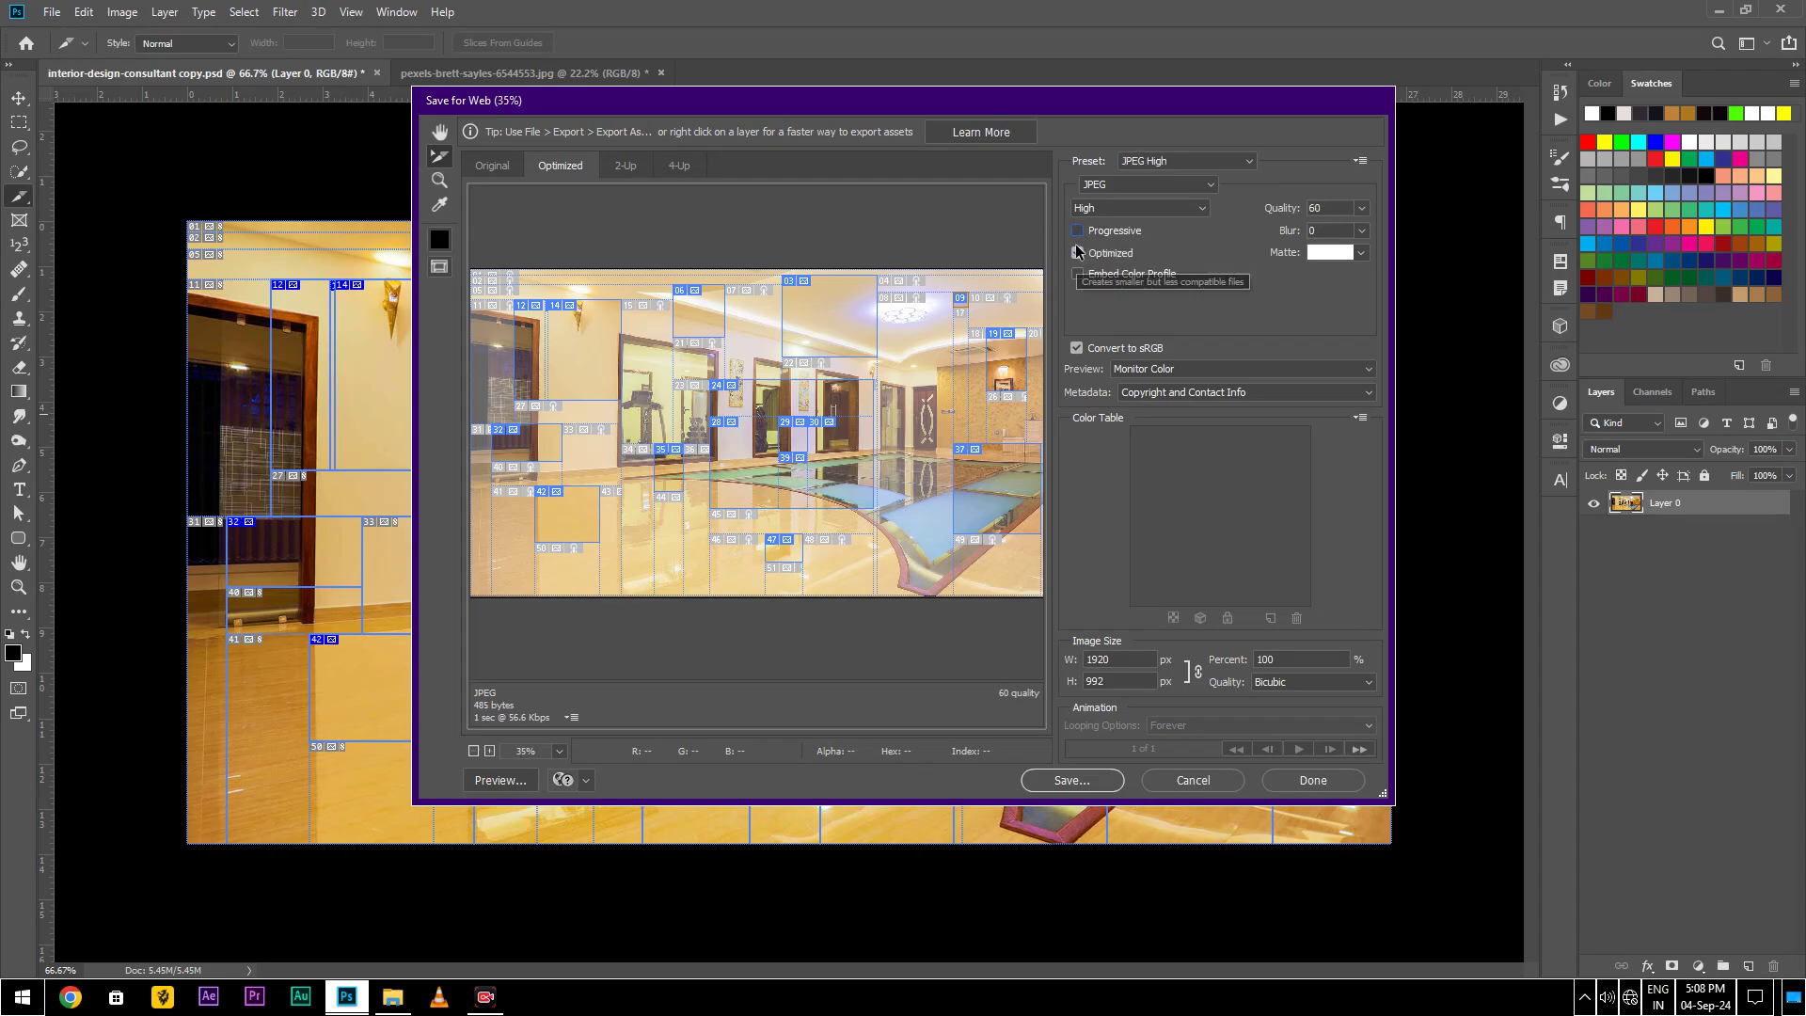
{"action": "left_click", "coordinate": [1078, 254]}
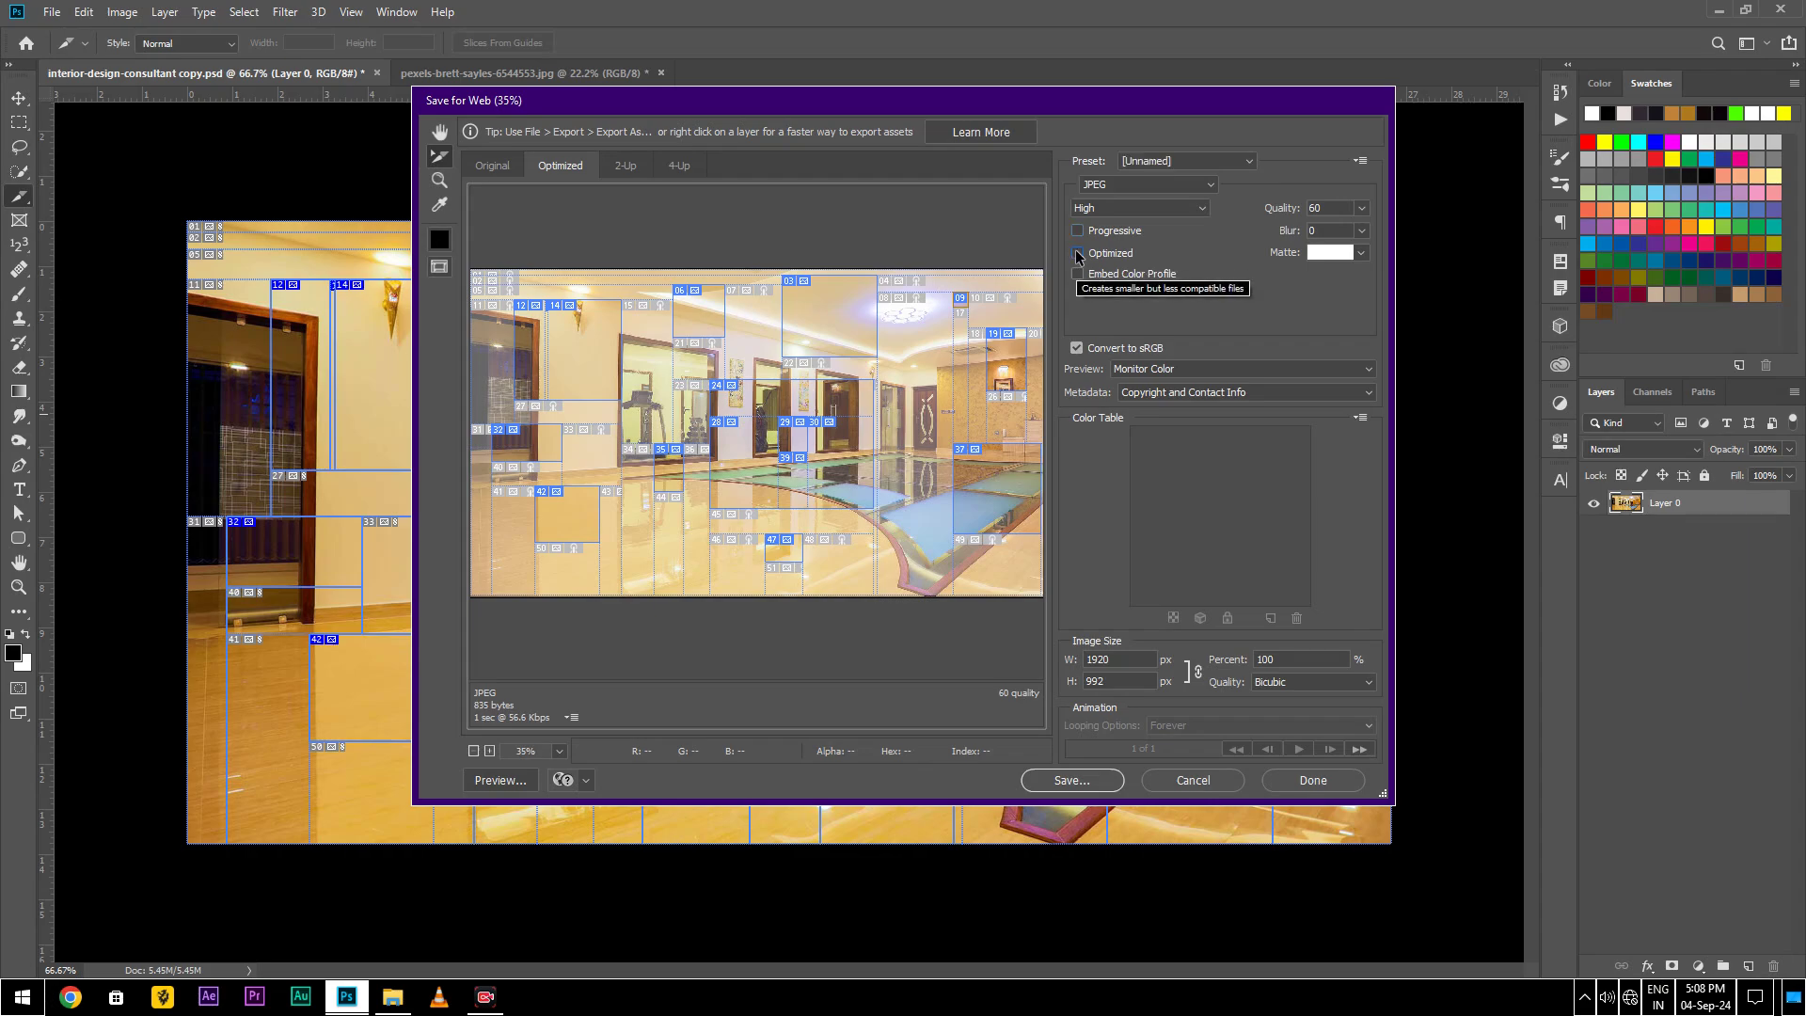
{"action": "left_click", "coordinate": [1213, 159]}
{"action": "left_click", "coordinate": [1213, 160]}
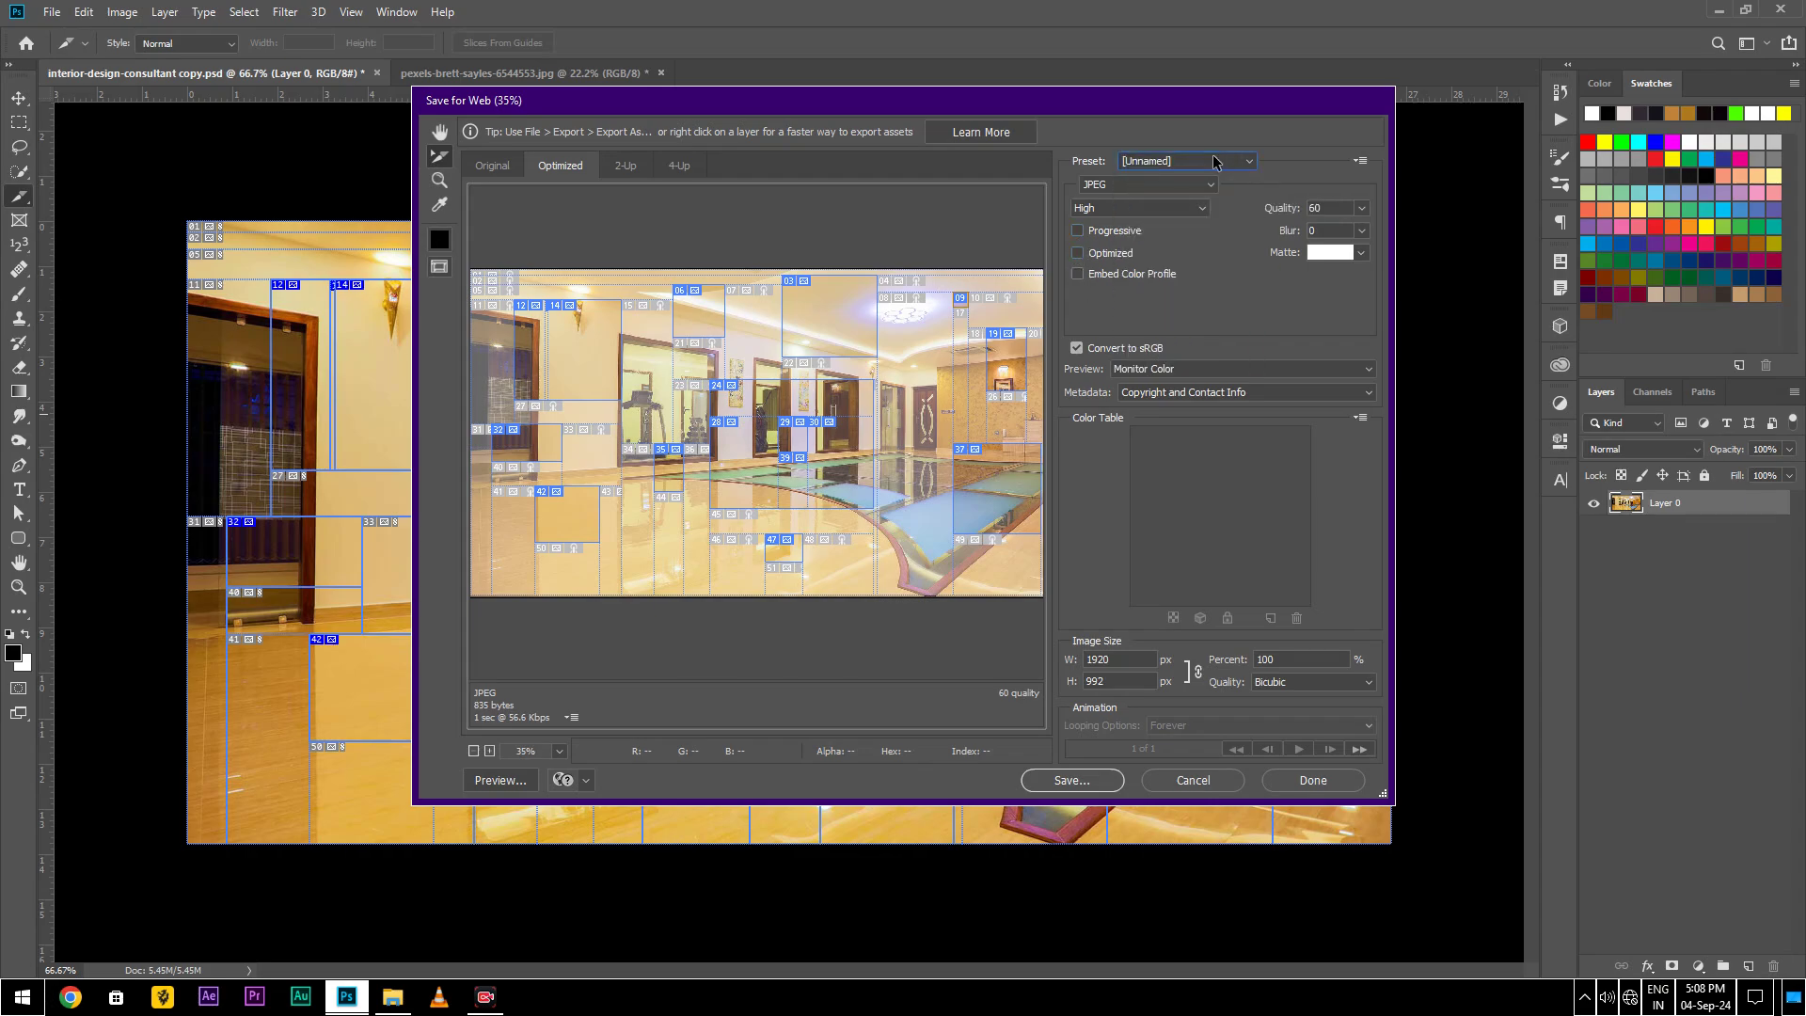
{"action": "left_click", "coordinate": [1078, 230]}
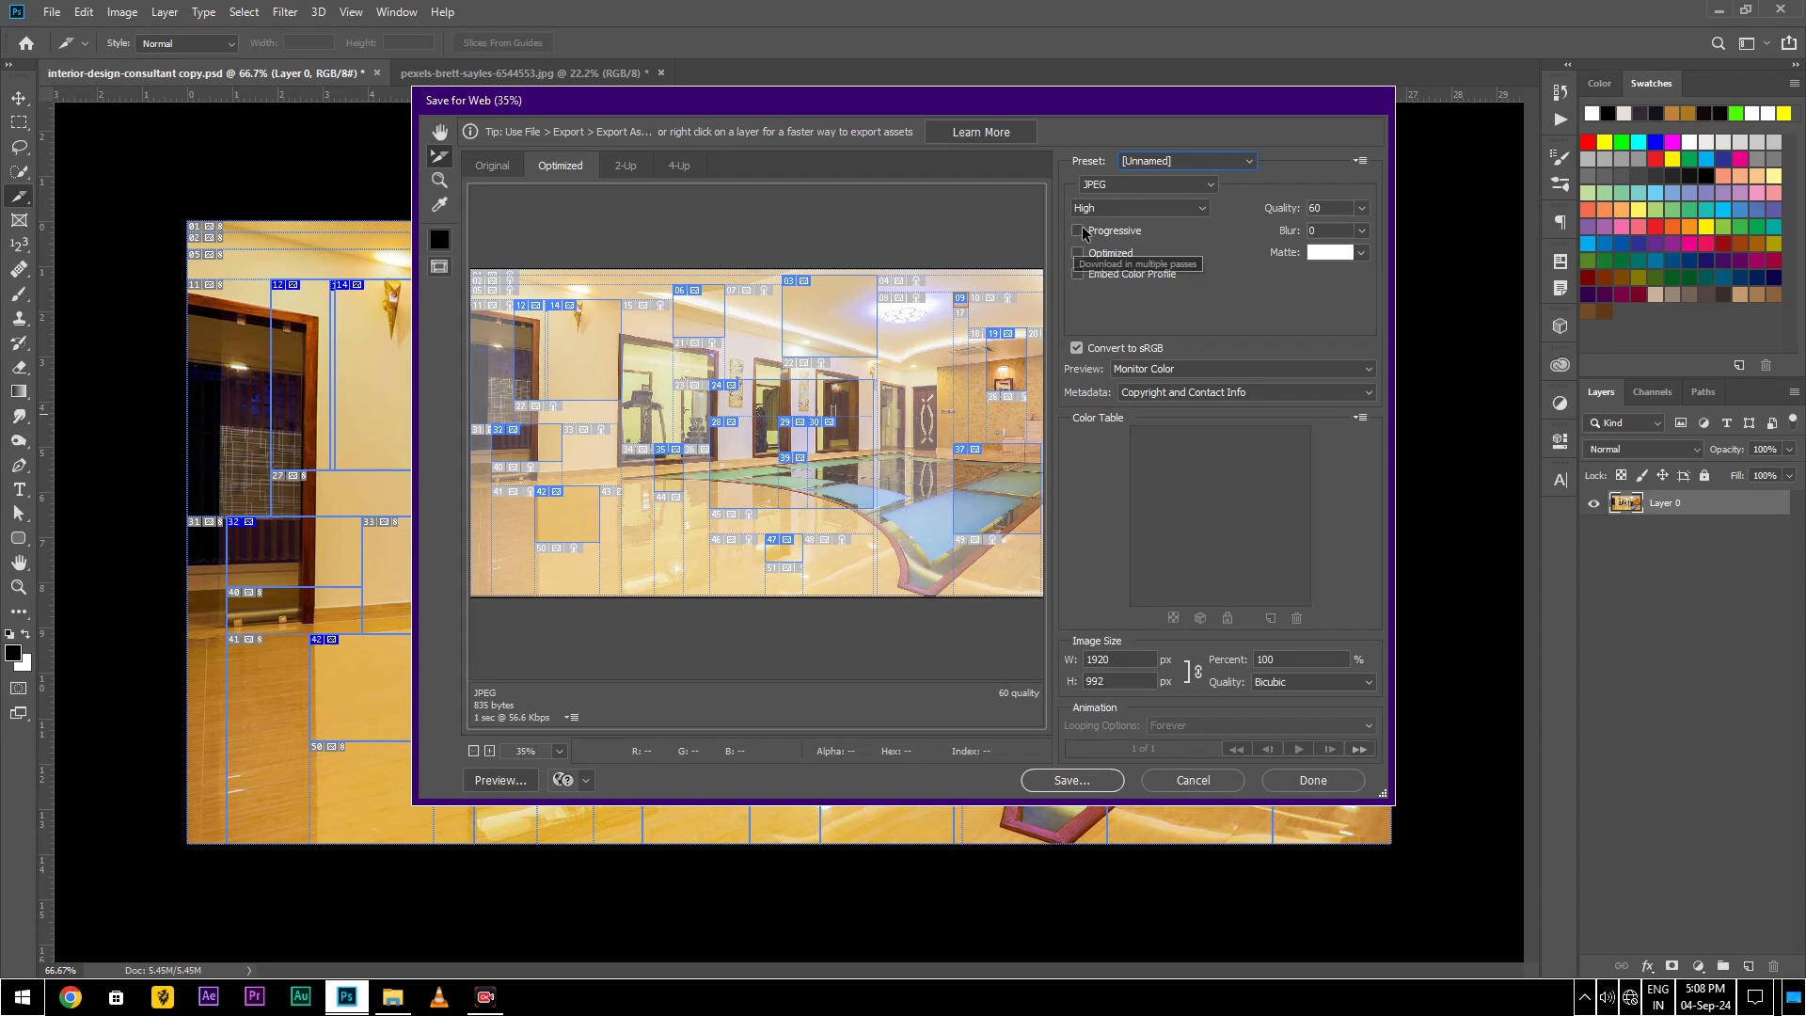
{"action": "left_click", "coordinate": [1176, 162]}
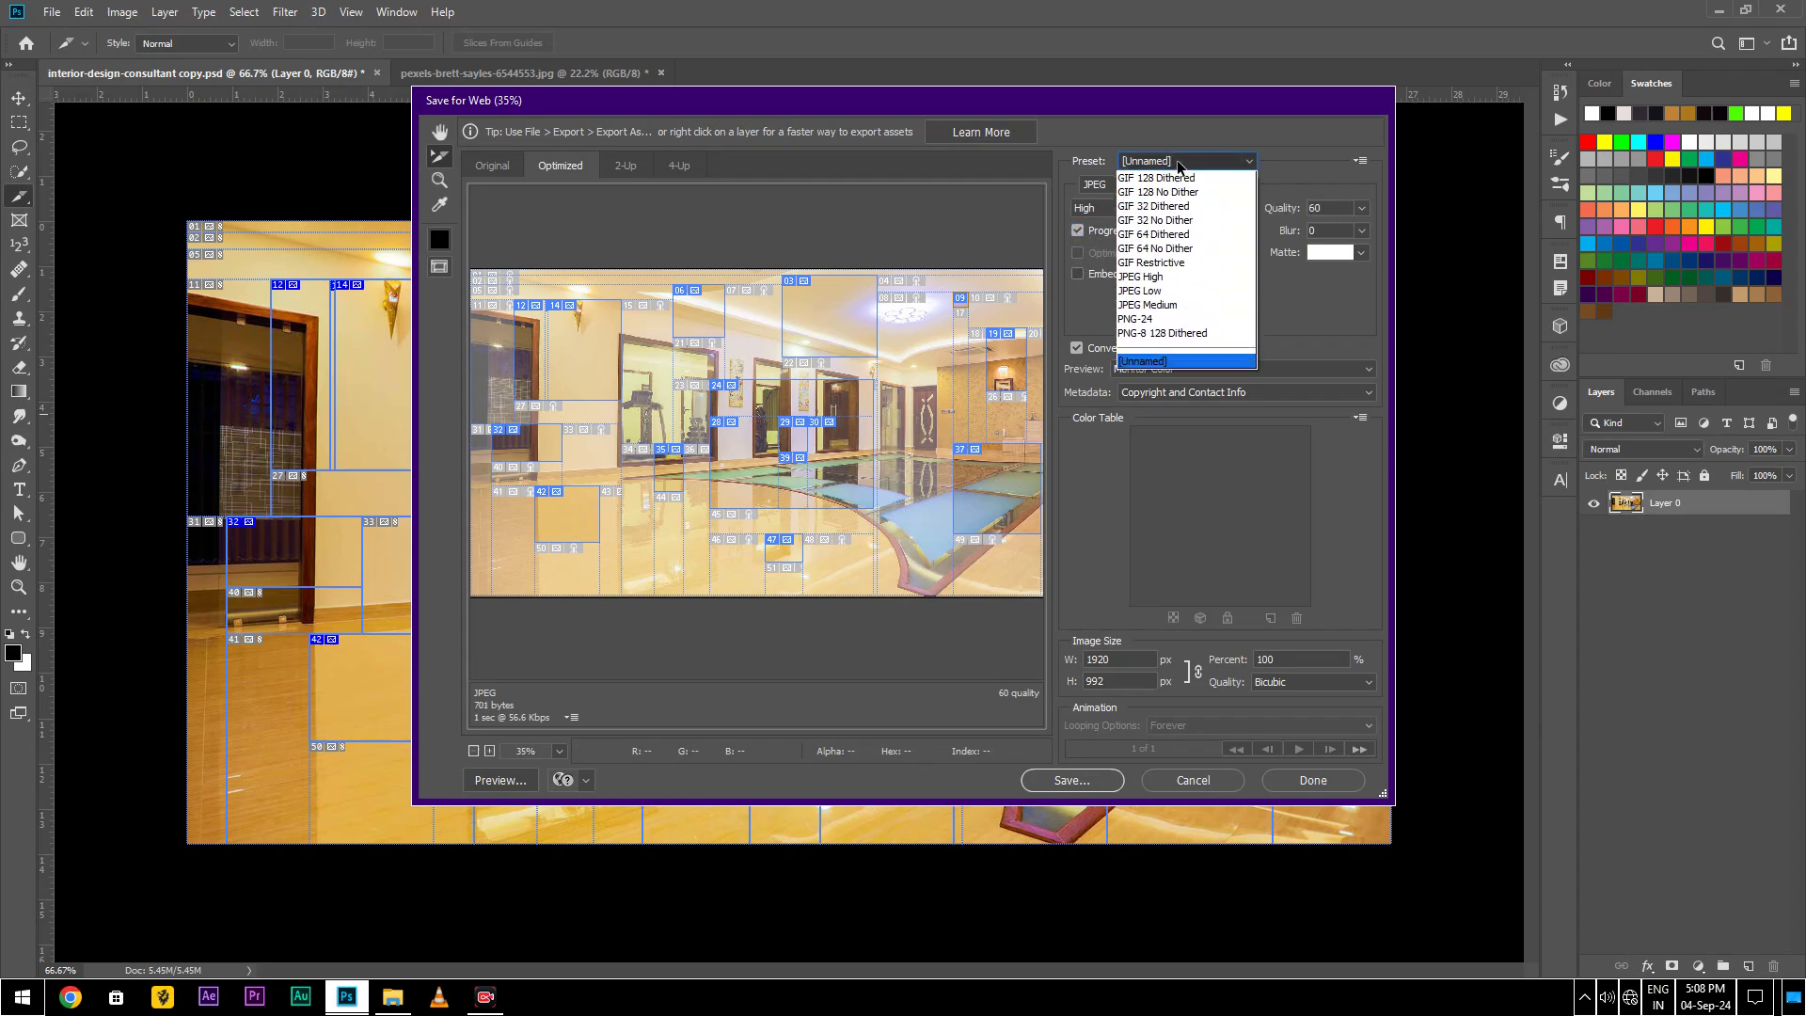
{"action": "left_click", "coordinate": [1146, 279]}
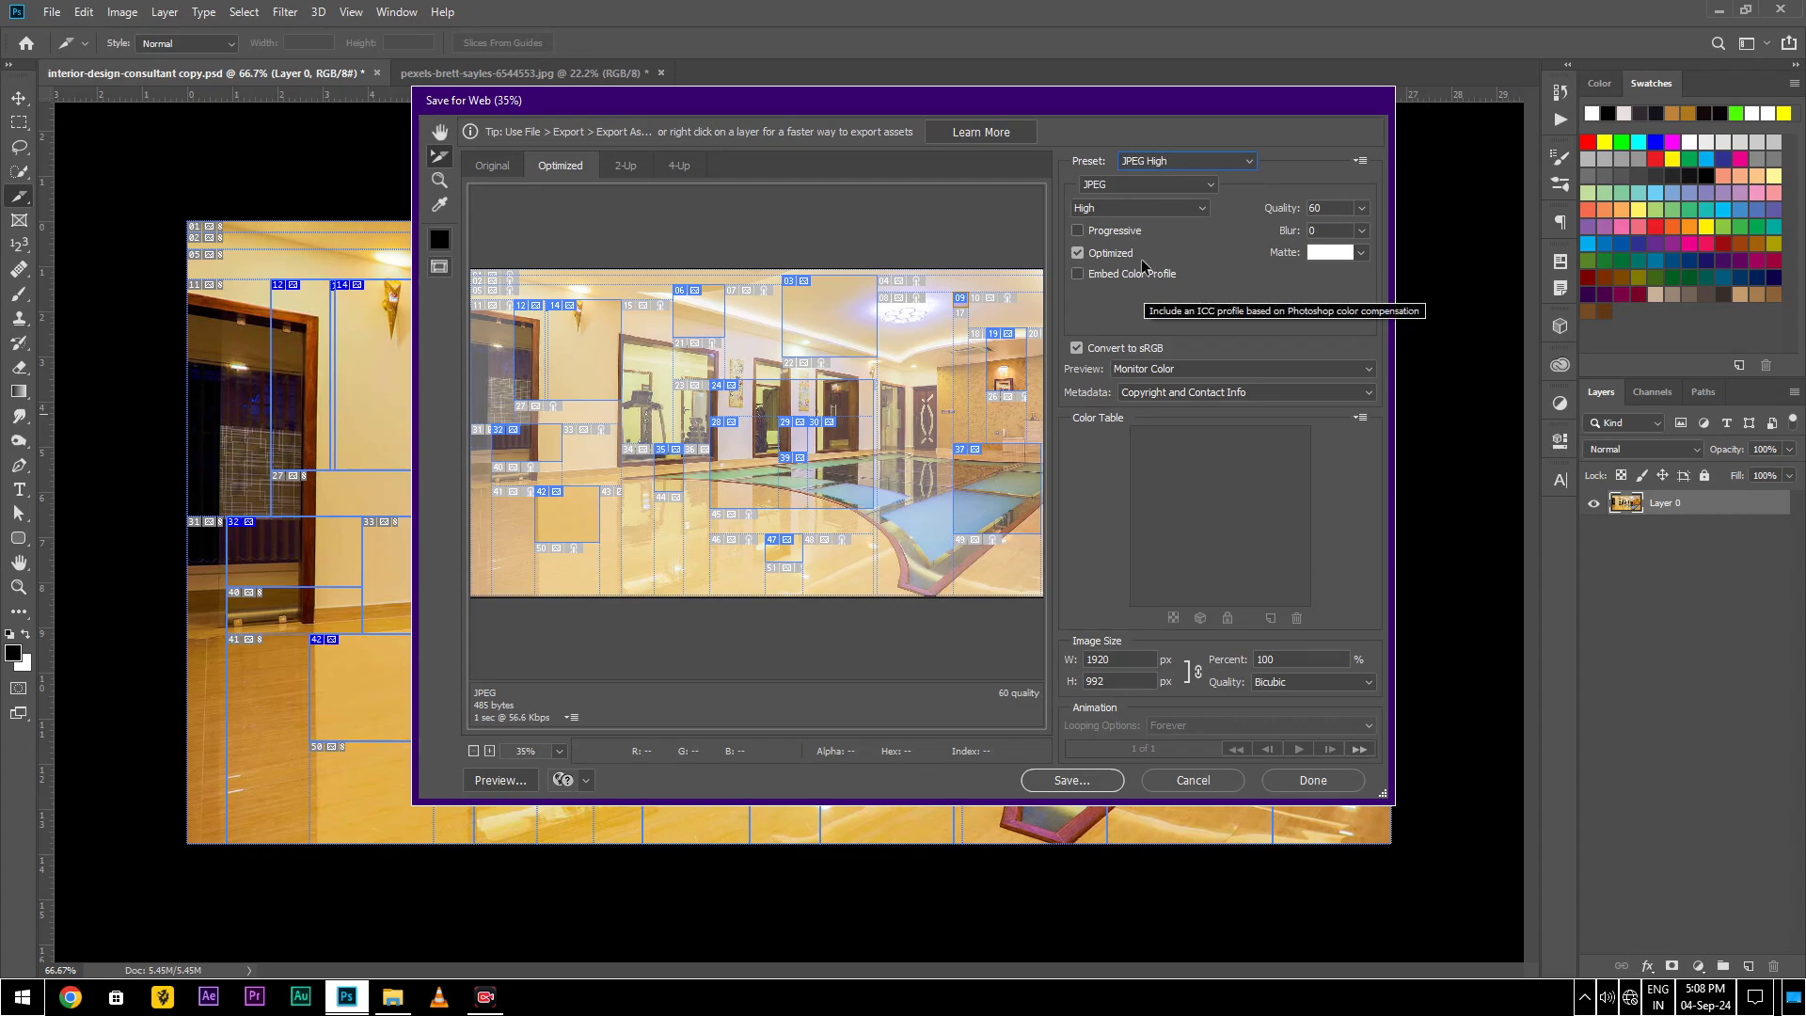
- Try the GIF format with Selective colour reduction and WBMP, then return to JPEG
{"action": "left_click", "coordinate": [1147, 186]}
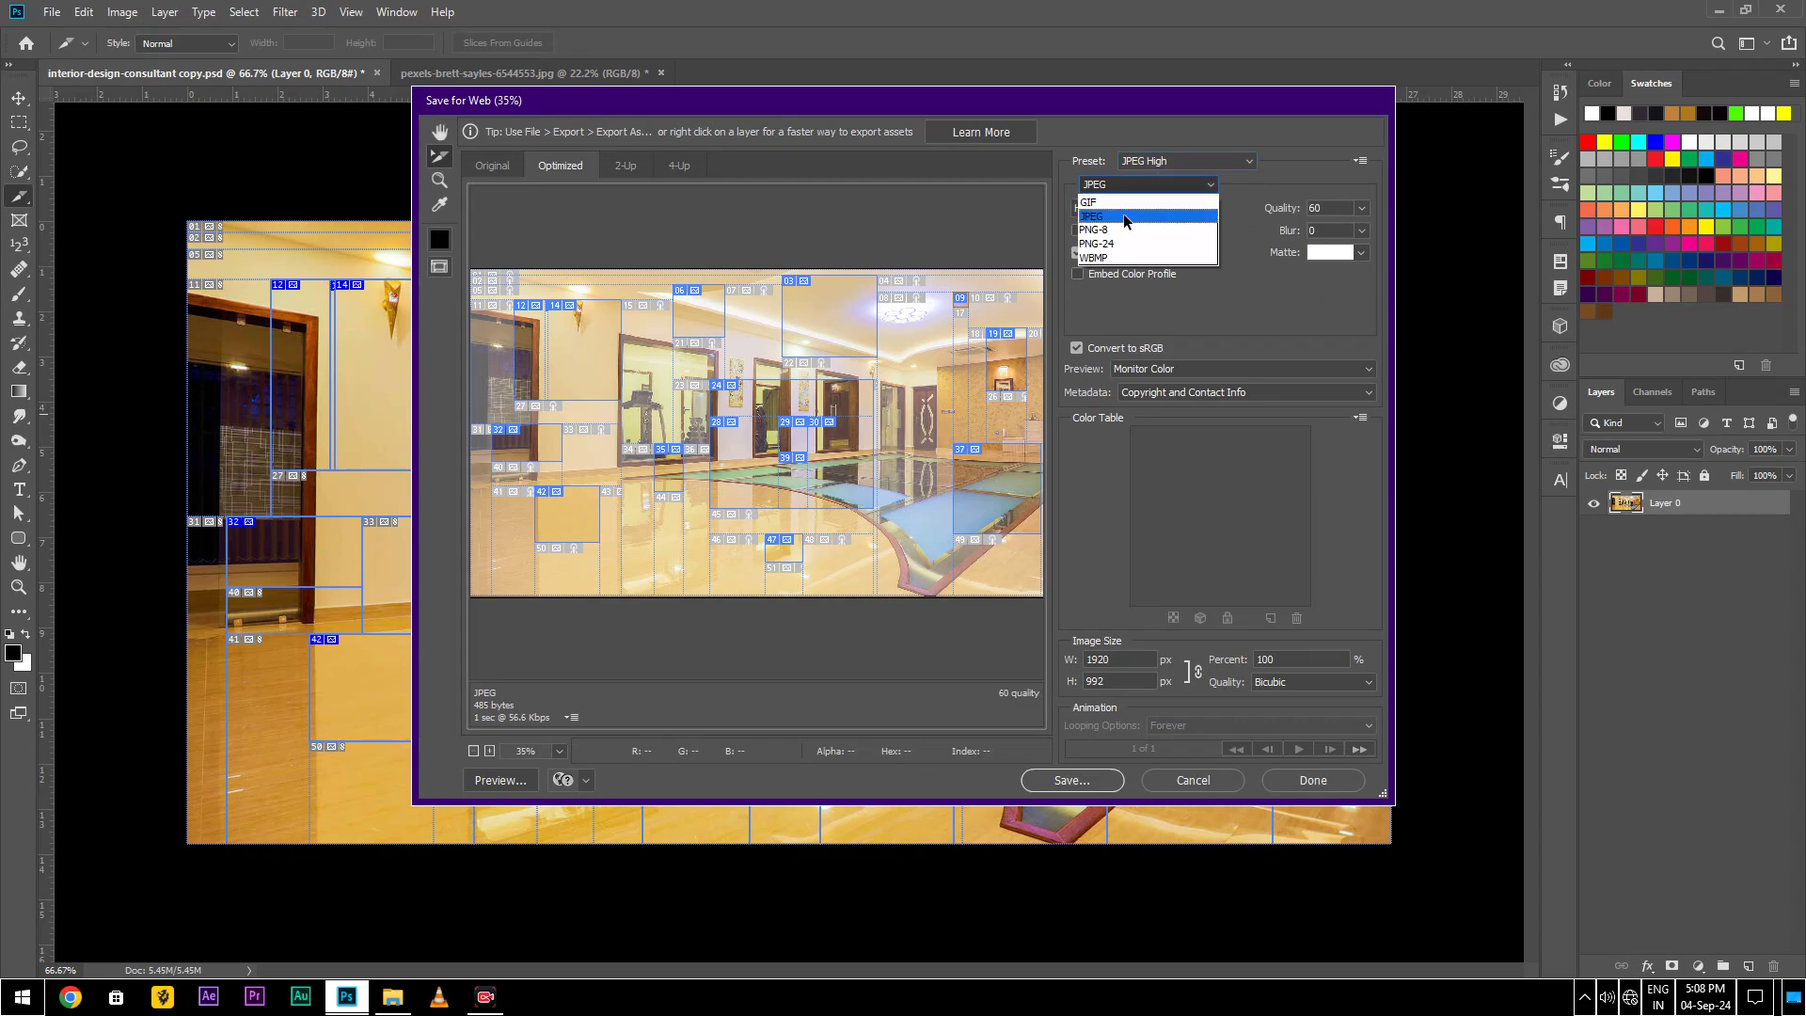
{"action": "left_click", "coordinate": [1121, 202]}
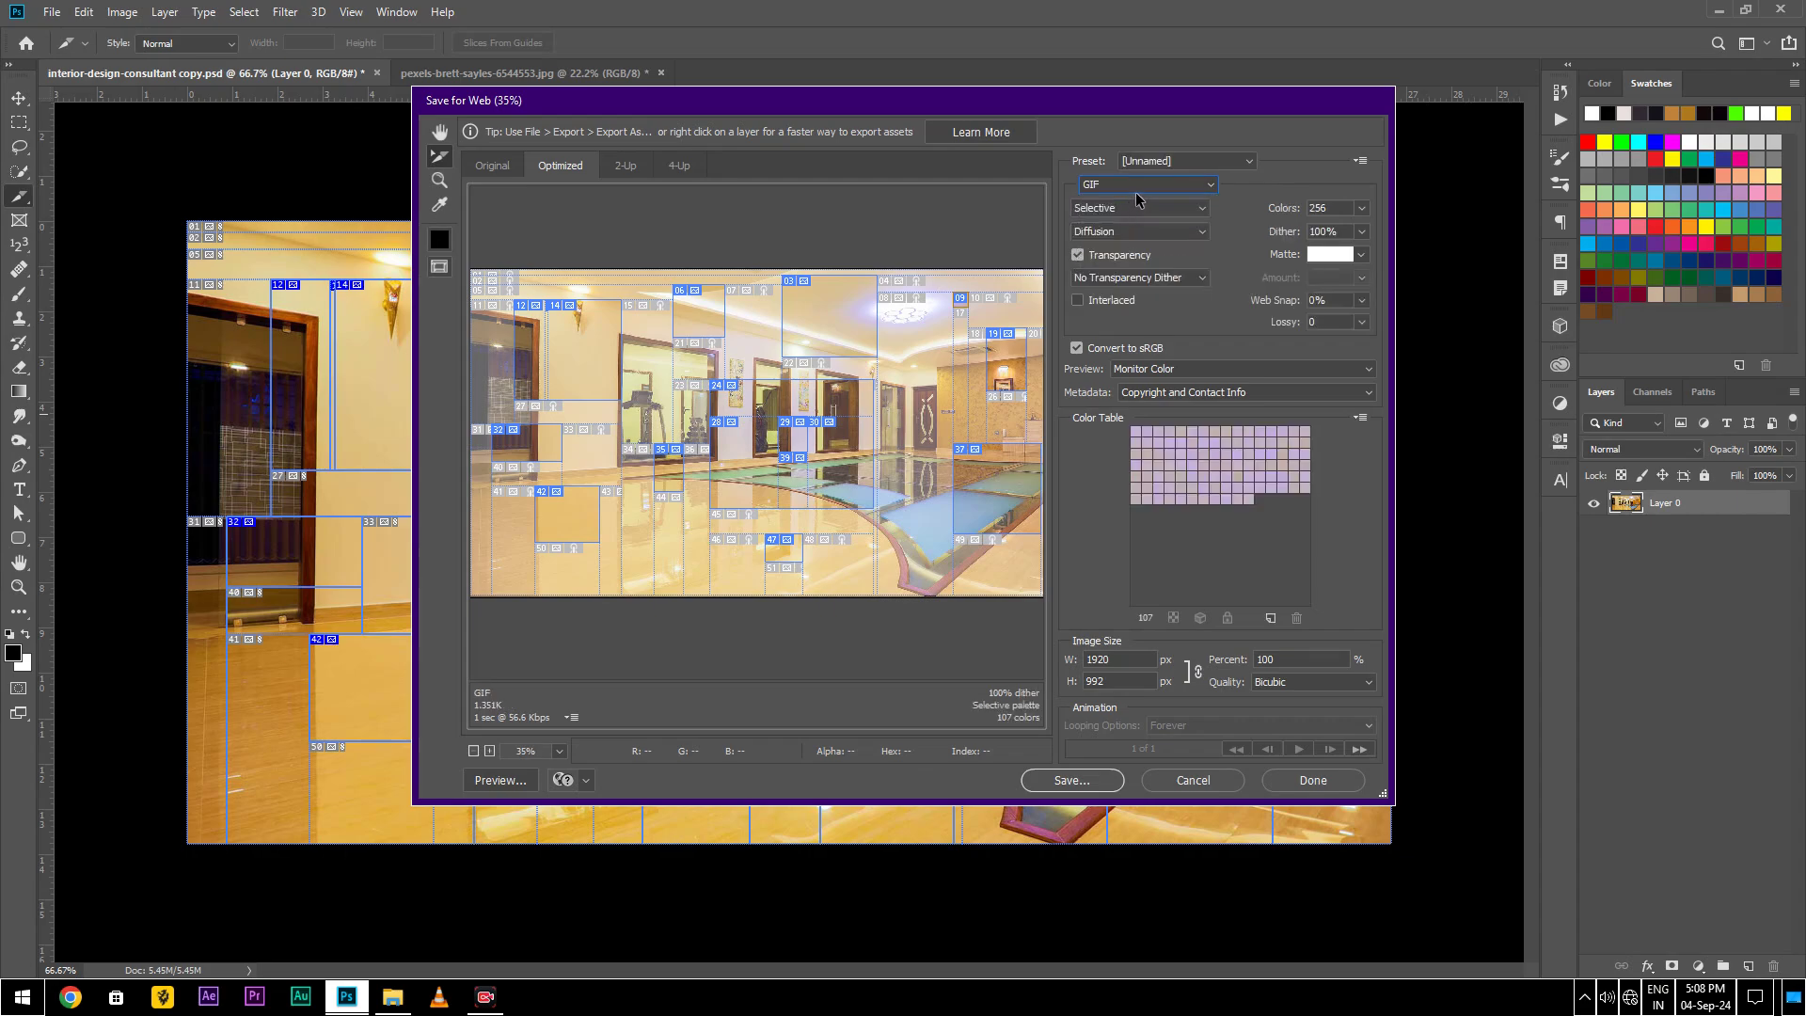
{"action": "left_click", "coordinate": [1142, 208]}
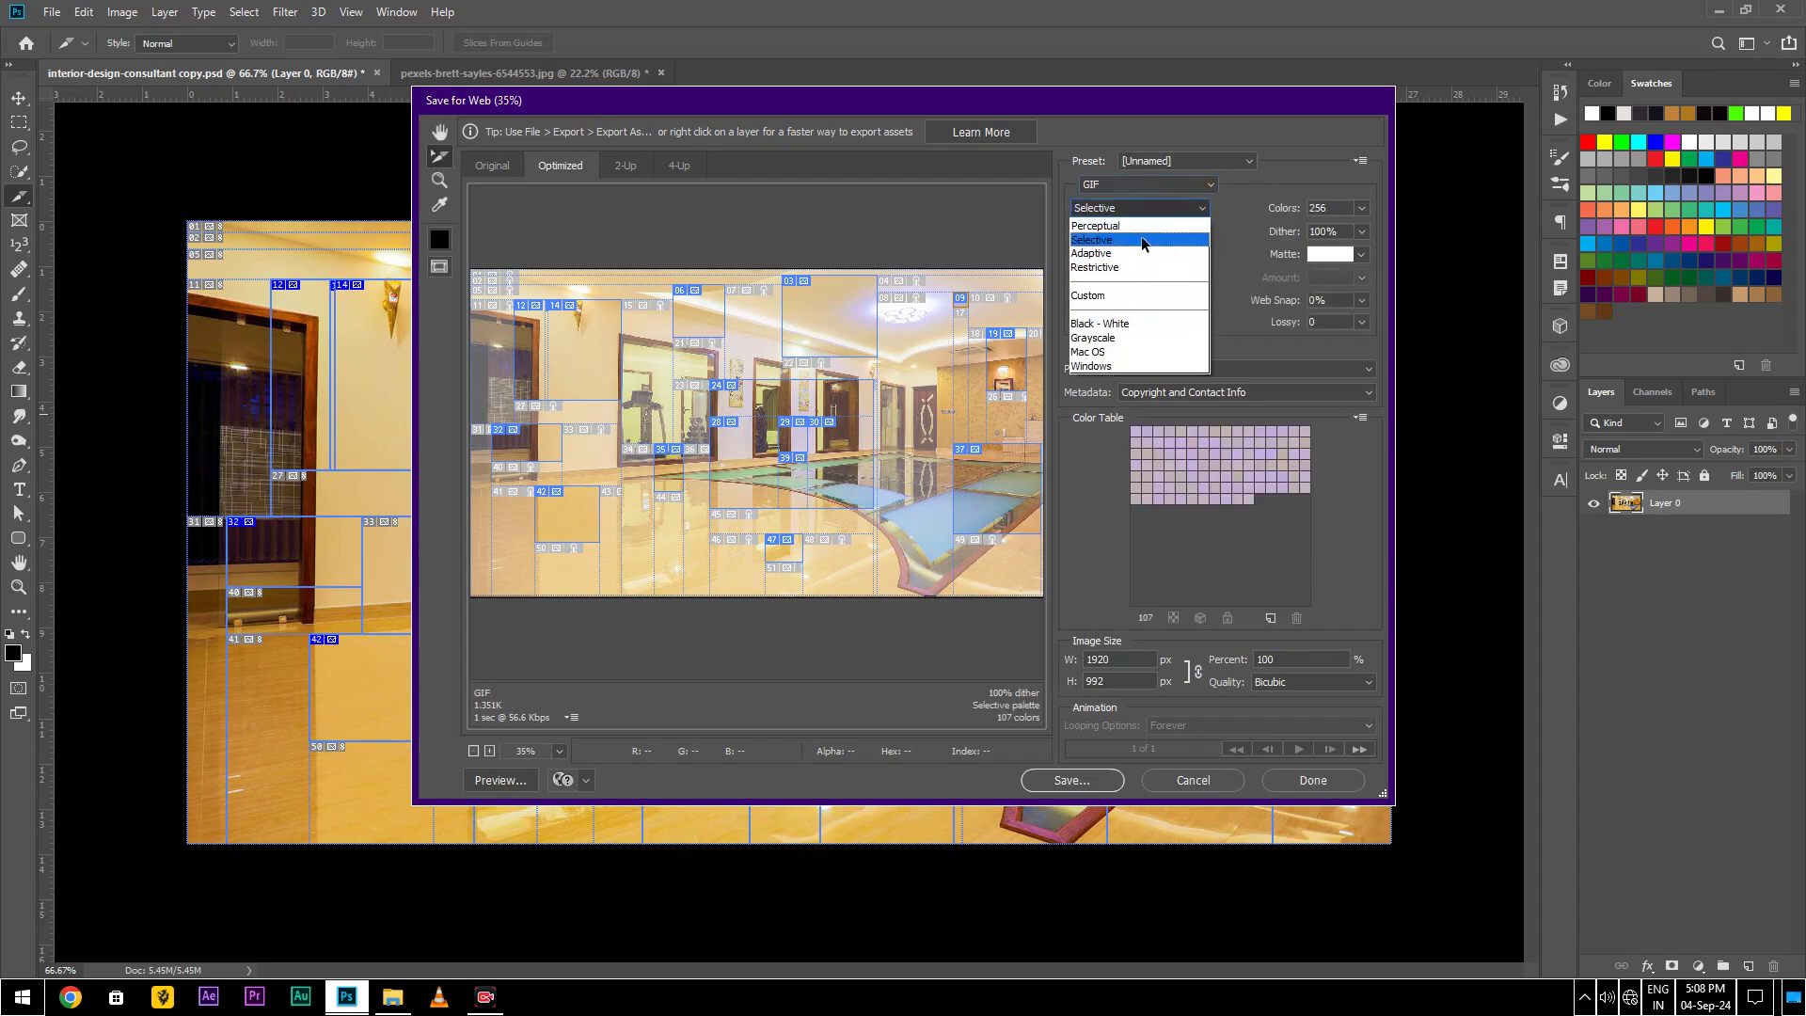
{"action": "left_click", "coordinate": [1153, 209]}
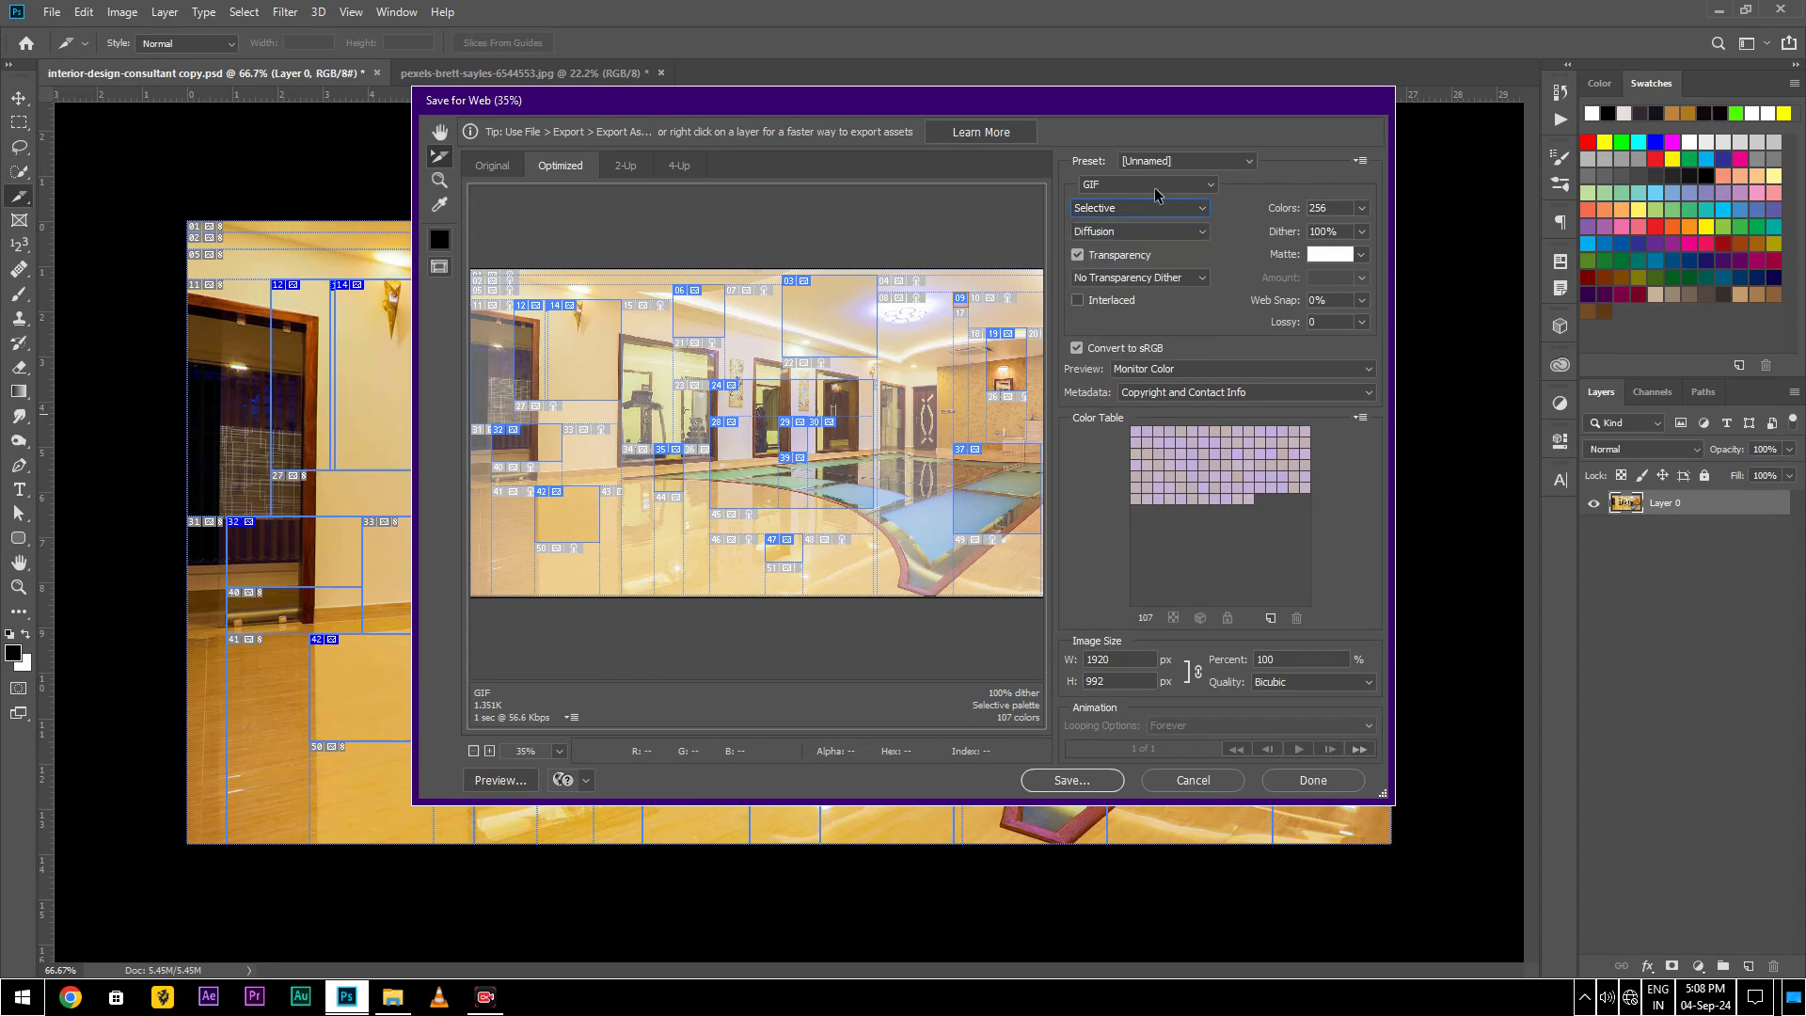
{"action": "left_click", "coordinate": [1154, 185]}
{"action": "left_click", "coordinate": [1086, 255]}
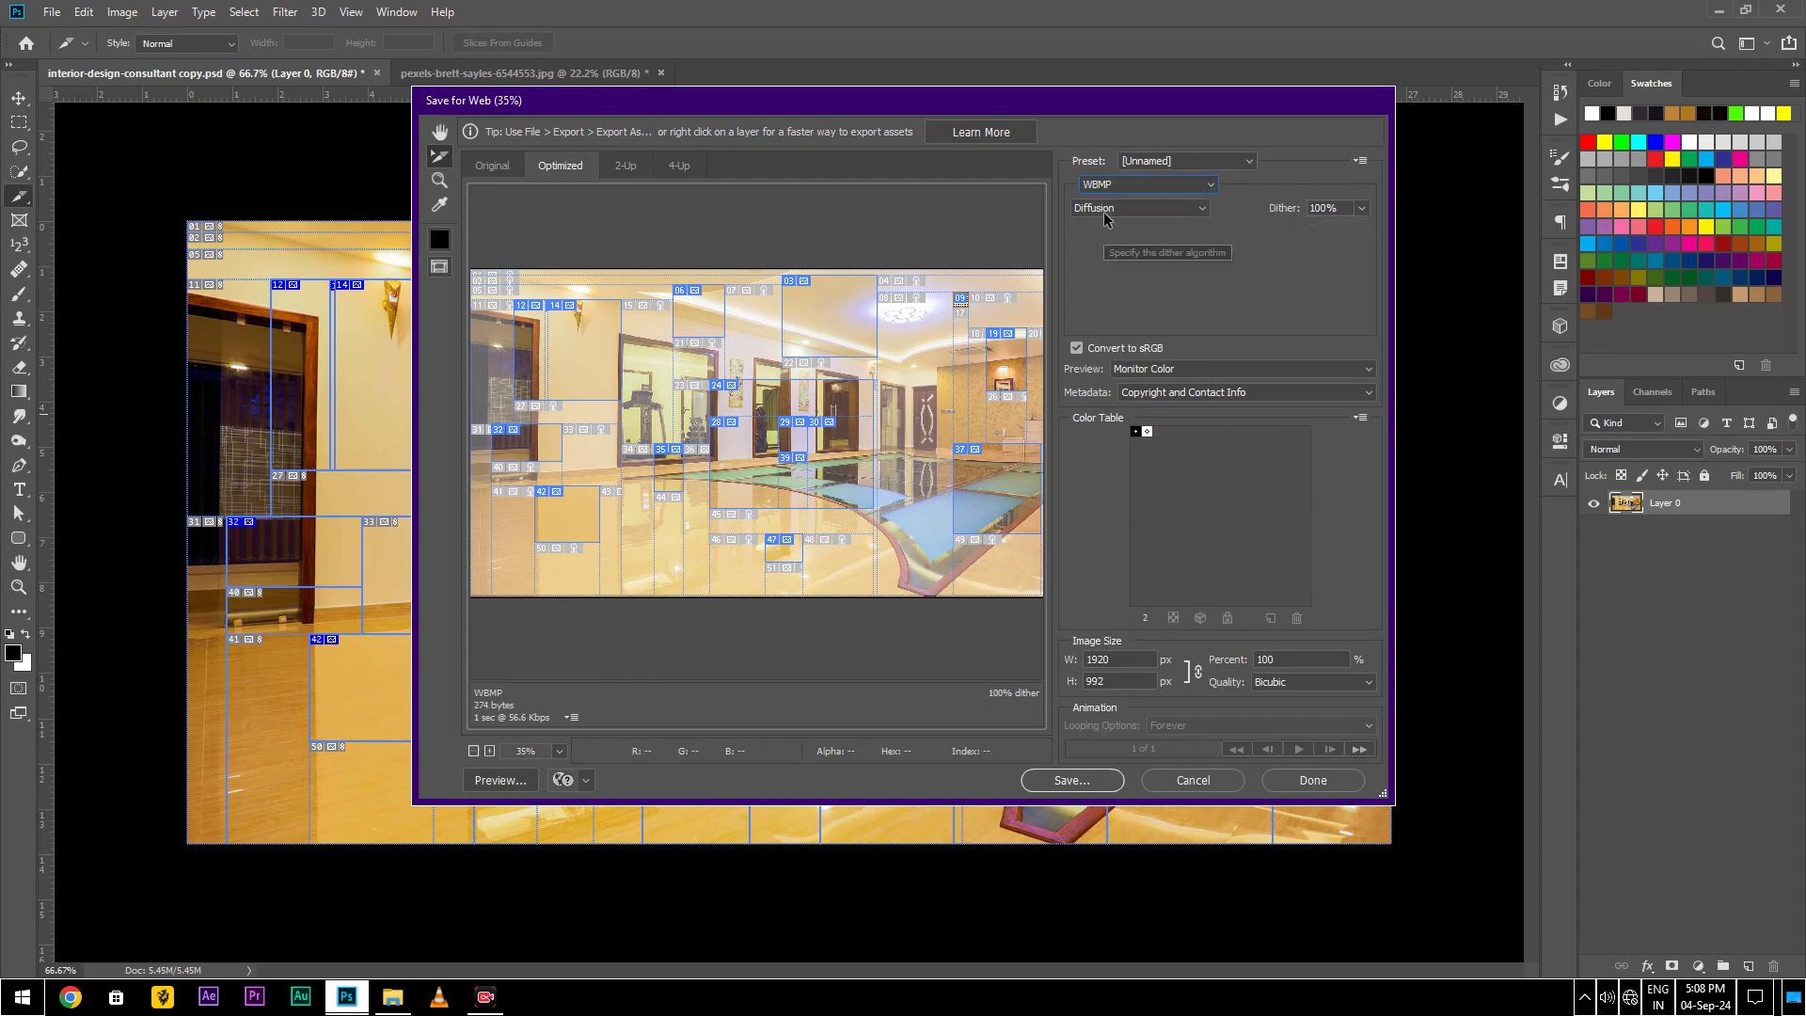
{"action": "left_click", "coordinate": [1103, 211]}
{"action": "left_click", "coordinate": [1115, 177]}
{"action": "left_click", "coordinate": [1113, 207]}
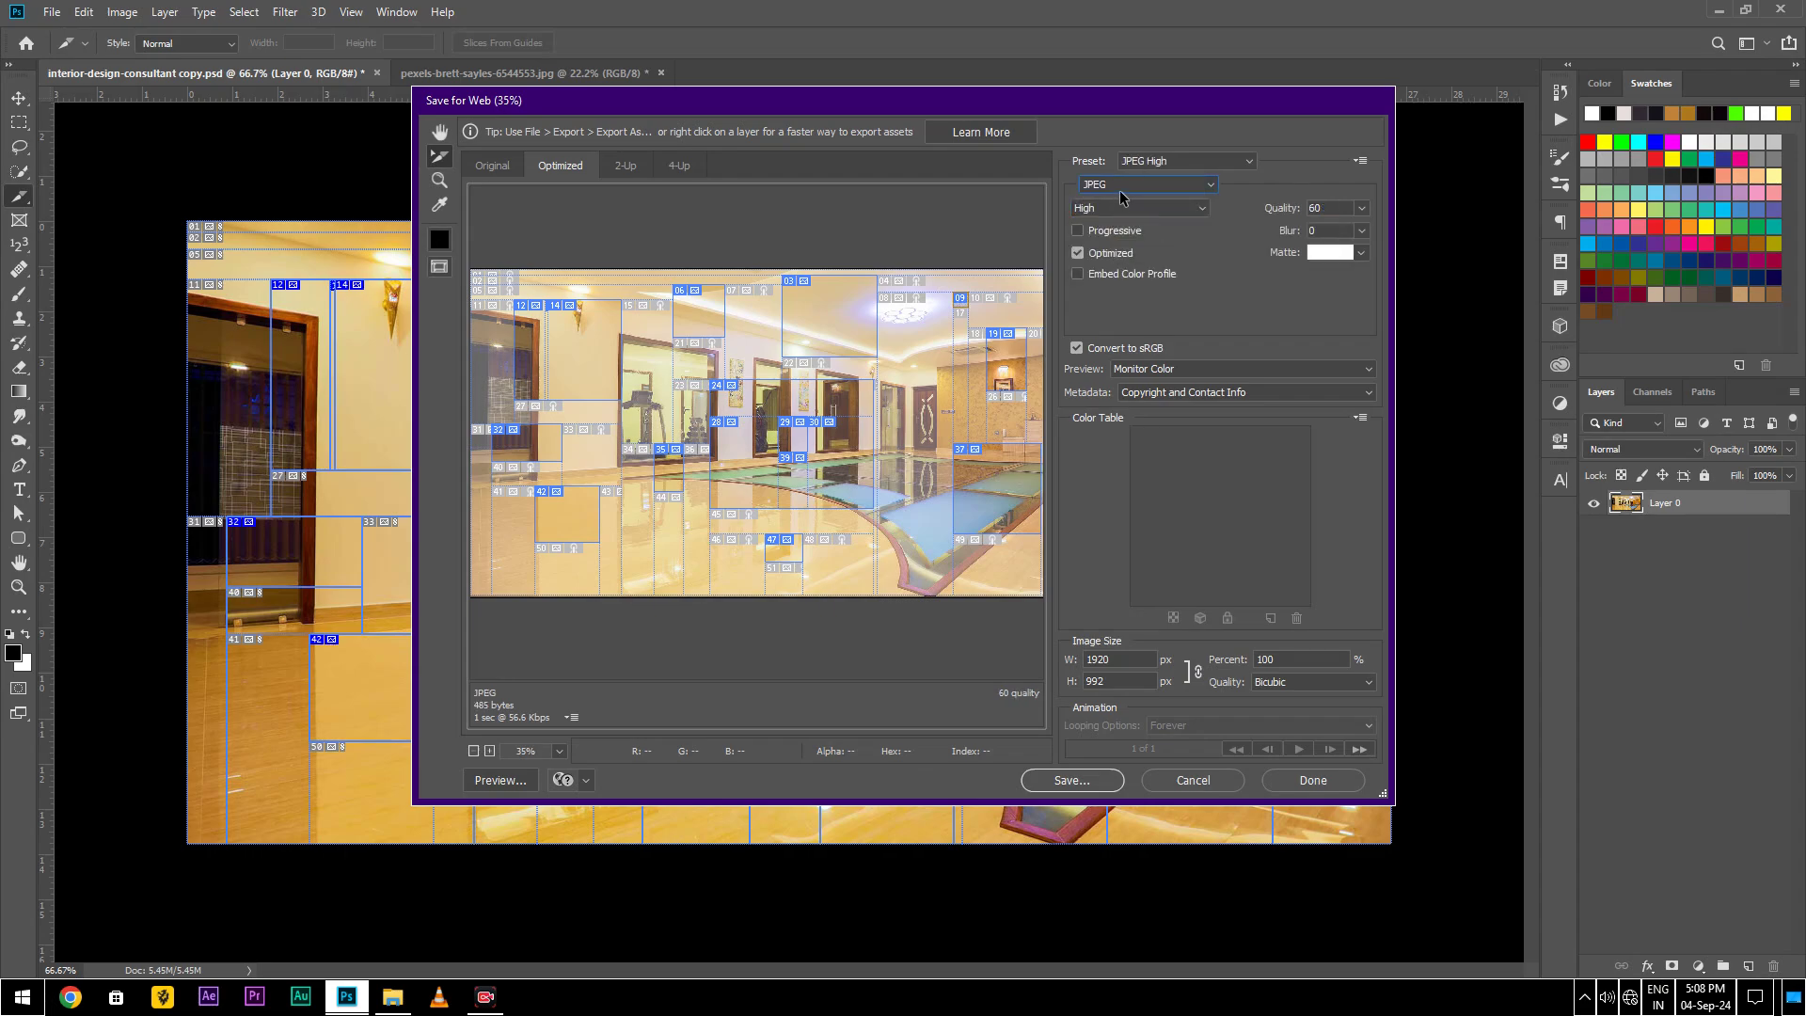
- Compare PNG-8, PNG-24, WBMP and GIF export formats before settling back on JPEG
{"action": "left_click", "coordinate": [1115, 186]}
{"action": "left_click", "coordinate": [1115, 232]}
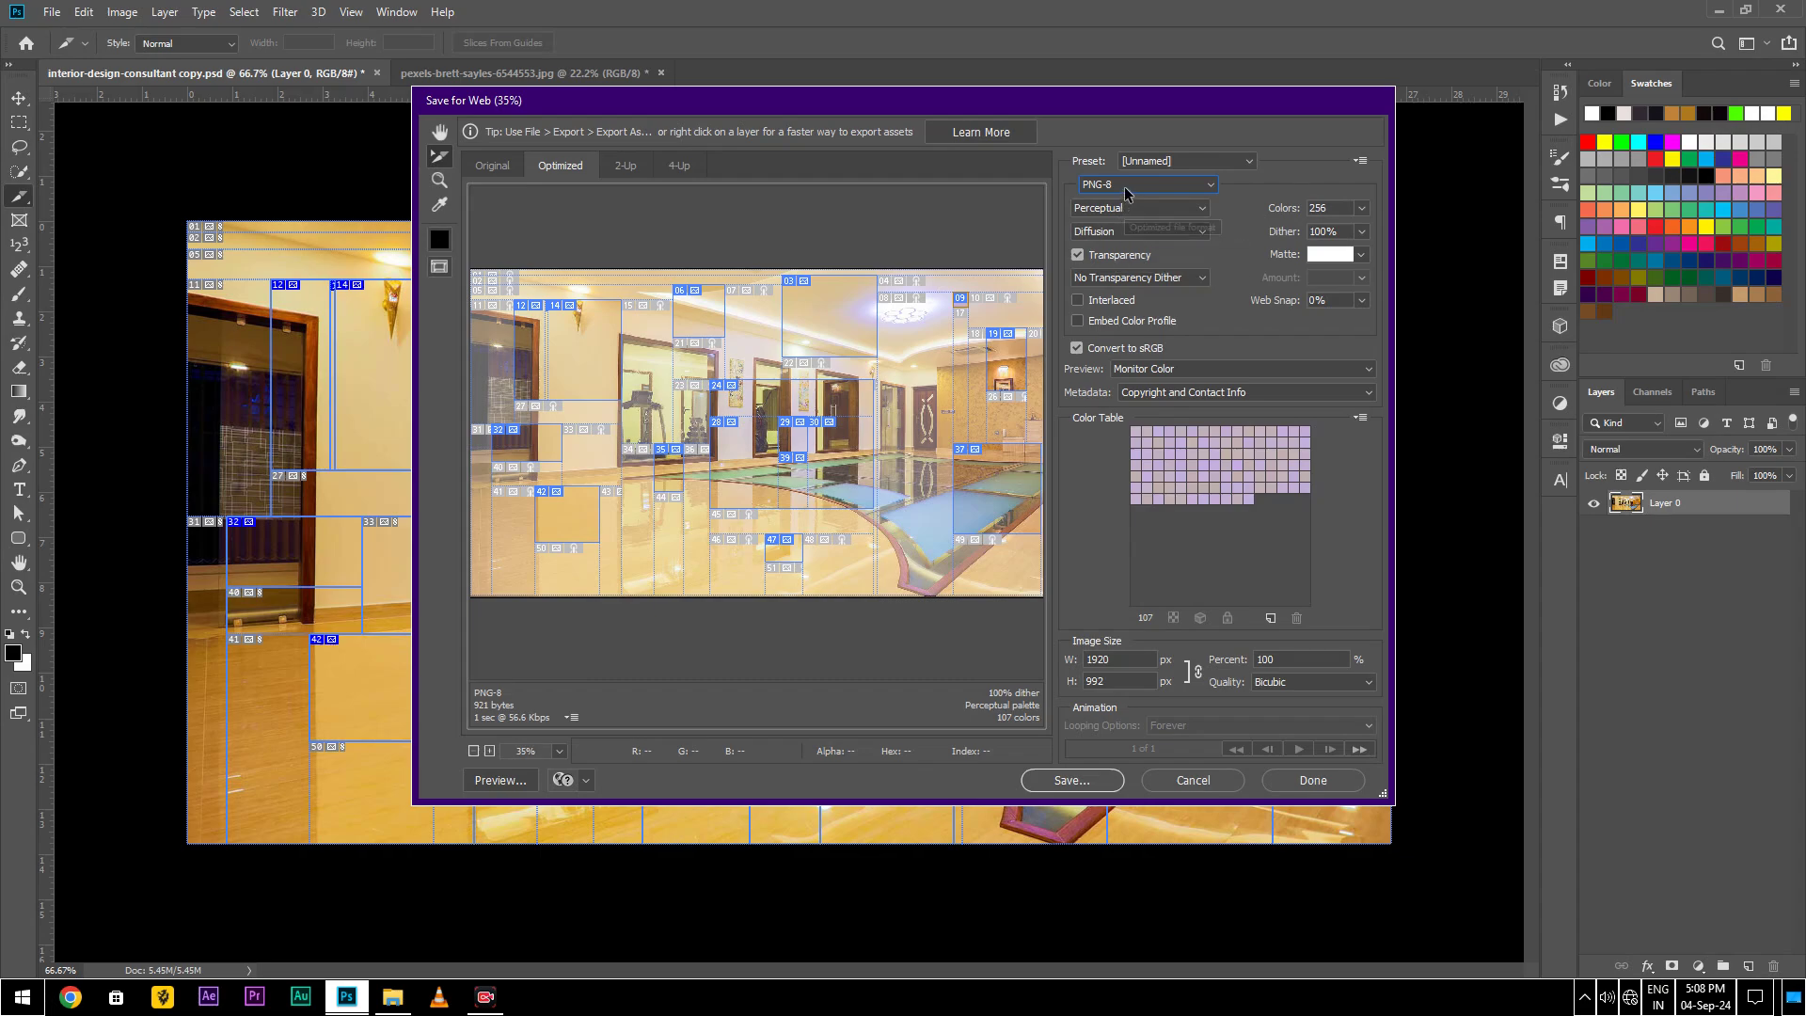
{"action": "left_click", "coordinate": [1124, 186]}
{"action": "left_click", "coordinate": [1115, 244]}
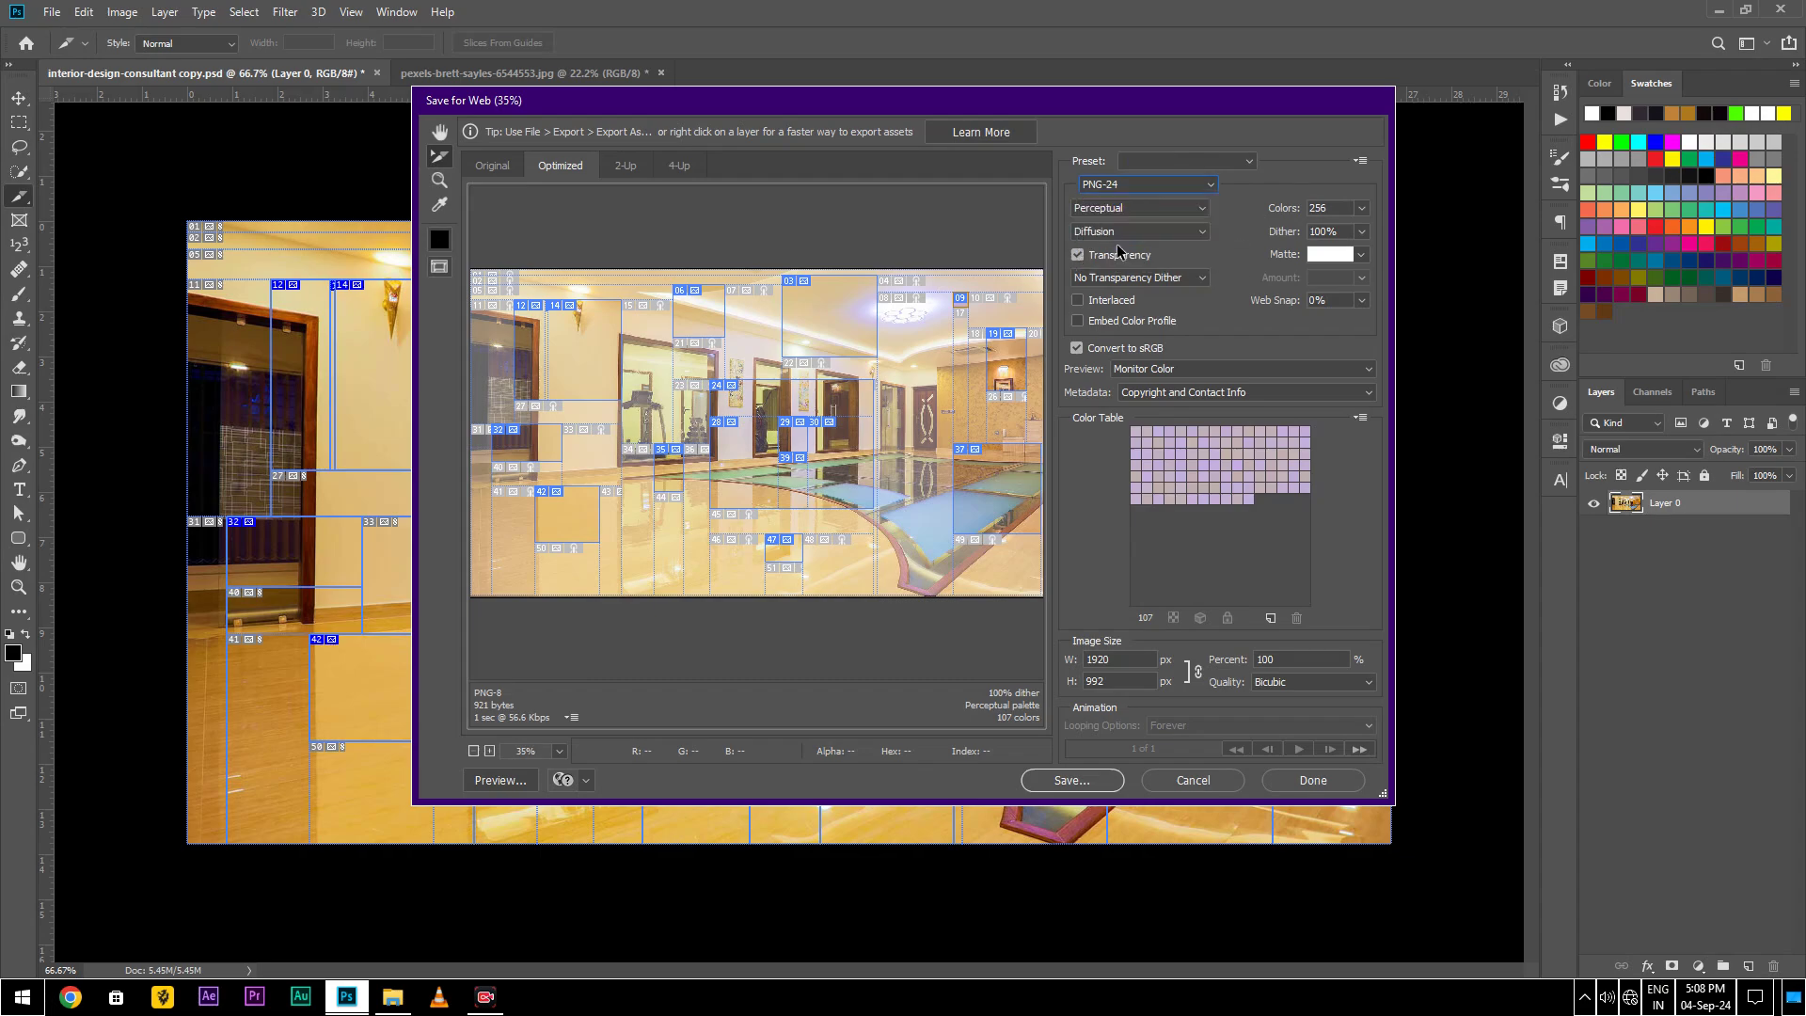
{"action": "left_click", "coordinate": [1171, 183]}
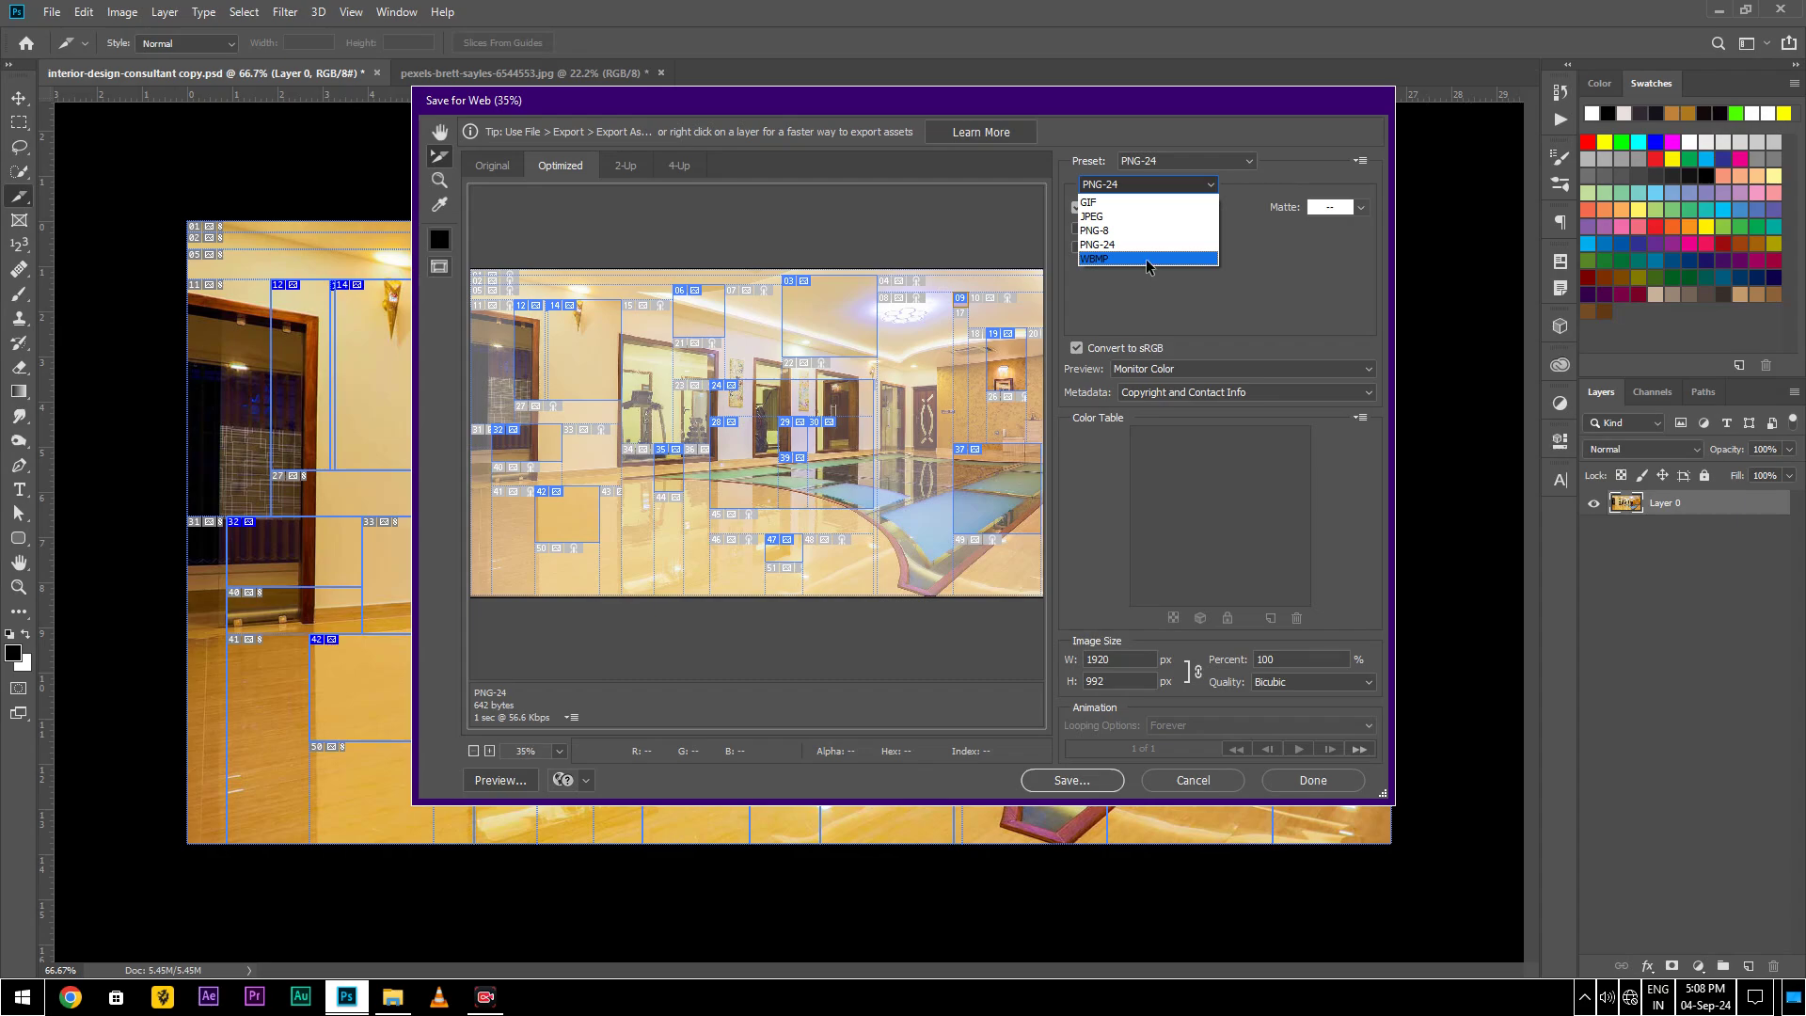
{"action": "left_click", "coordinate": [1146, 259]}
{"action": "left_click", "coordinate": [1156, 208]}
{"action": "left_click", "coordinate": [1156, 222]}
{"action": "left_click", "coordinate": [1159, 188]}
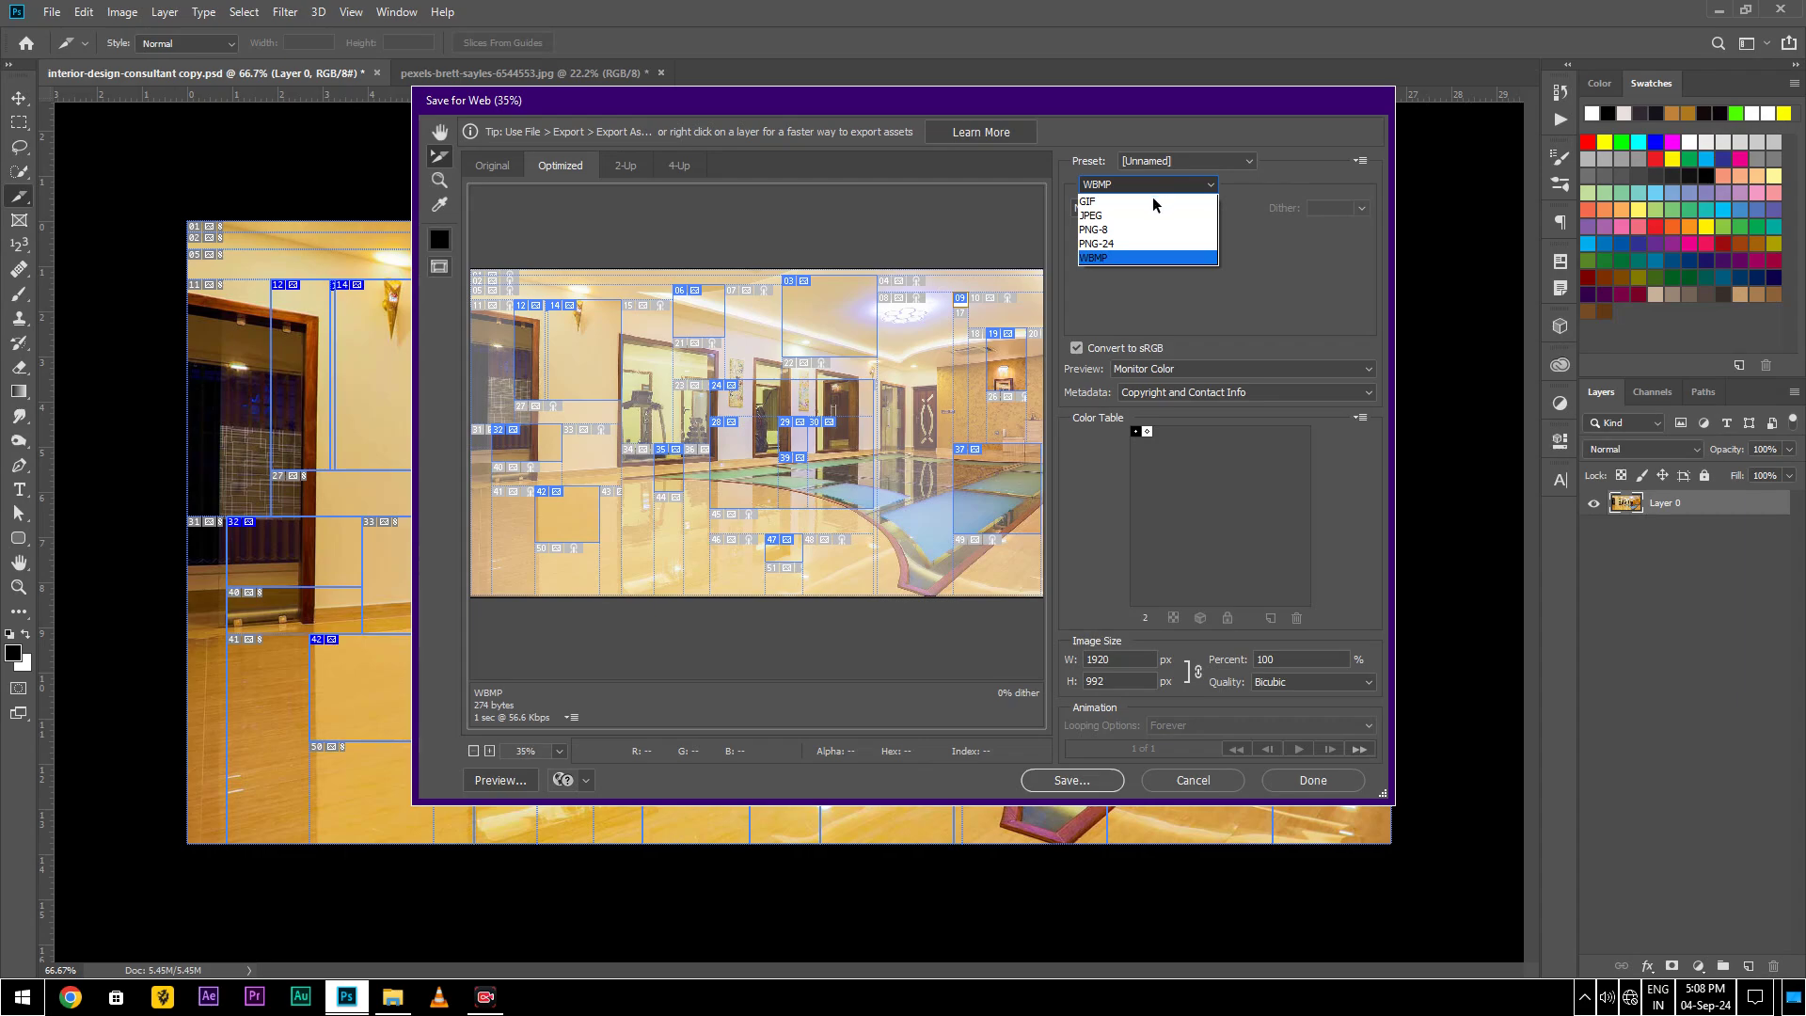
{"action": "left_click", "coordinate": [1153, 197]}
{"action": "left_click", "coordinate": [1151, 209]}
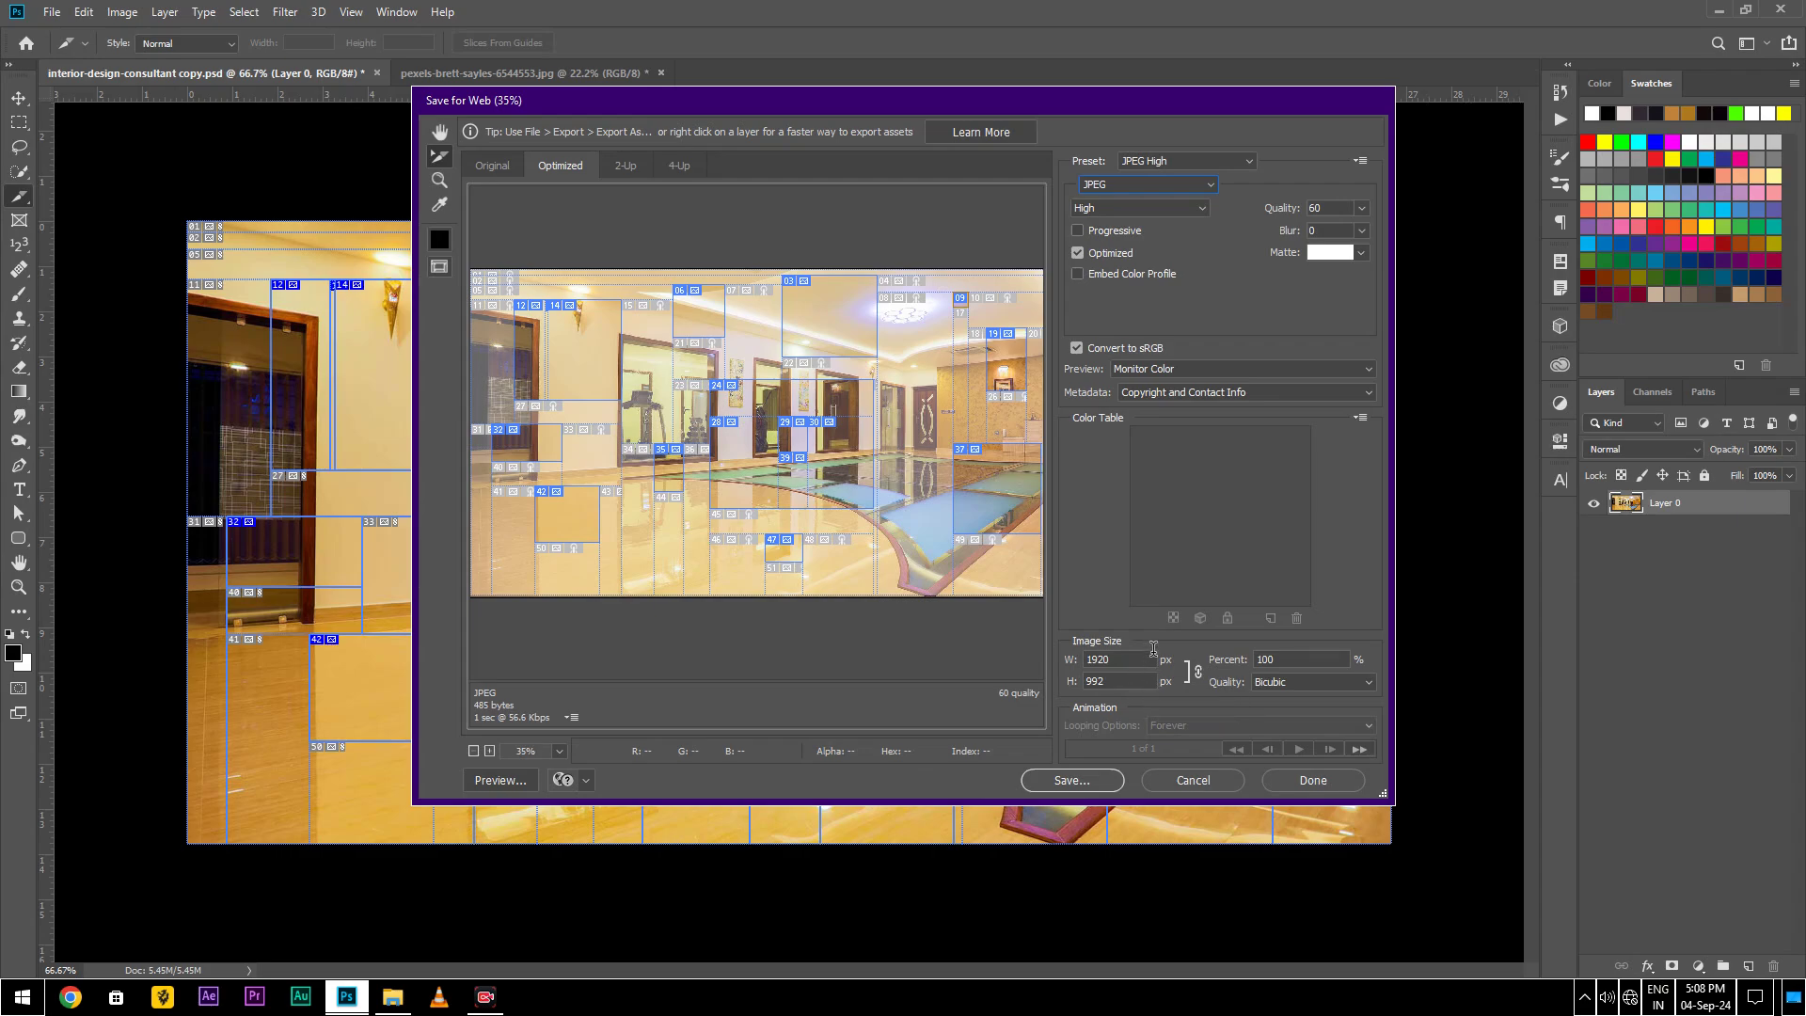
- Save all optimized slices as JPEGs to the Desktop, replacing the existing slice files
{"action": "left_click", "coordinate": [1079, 782]}
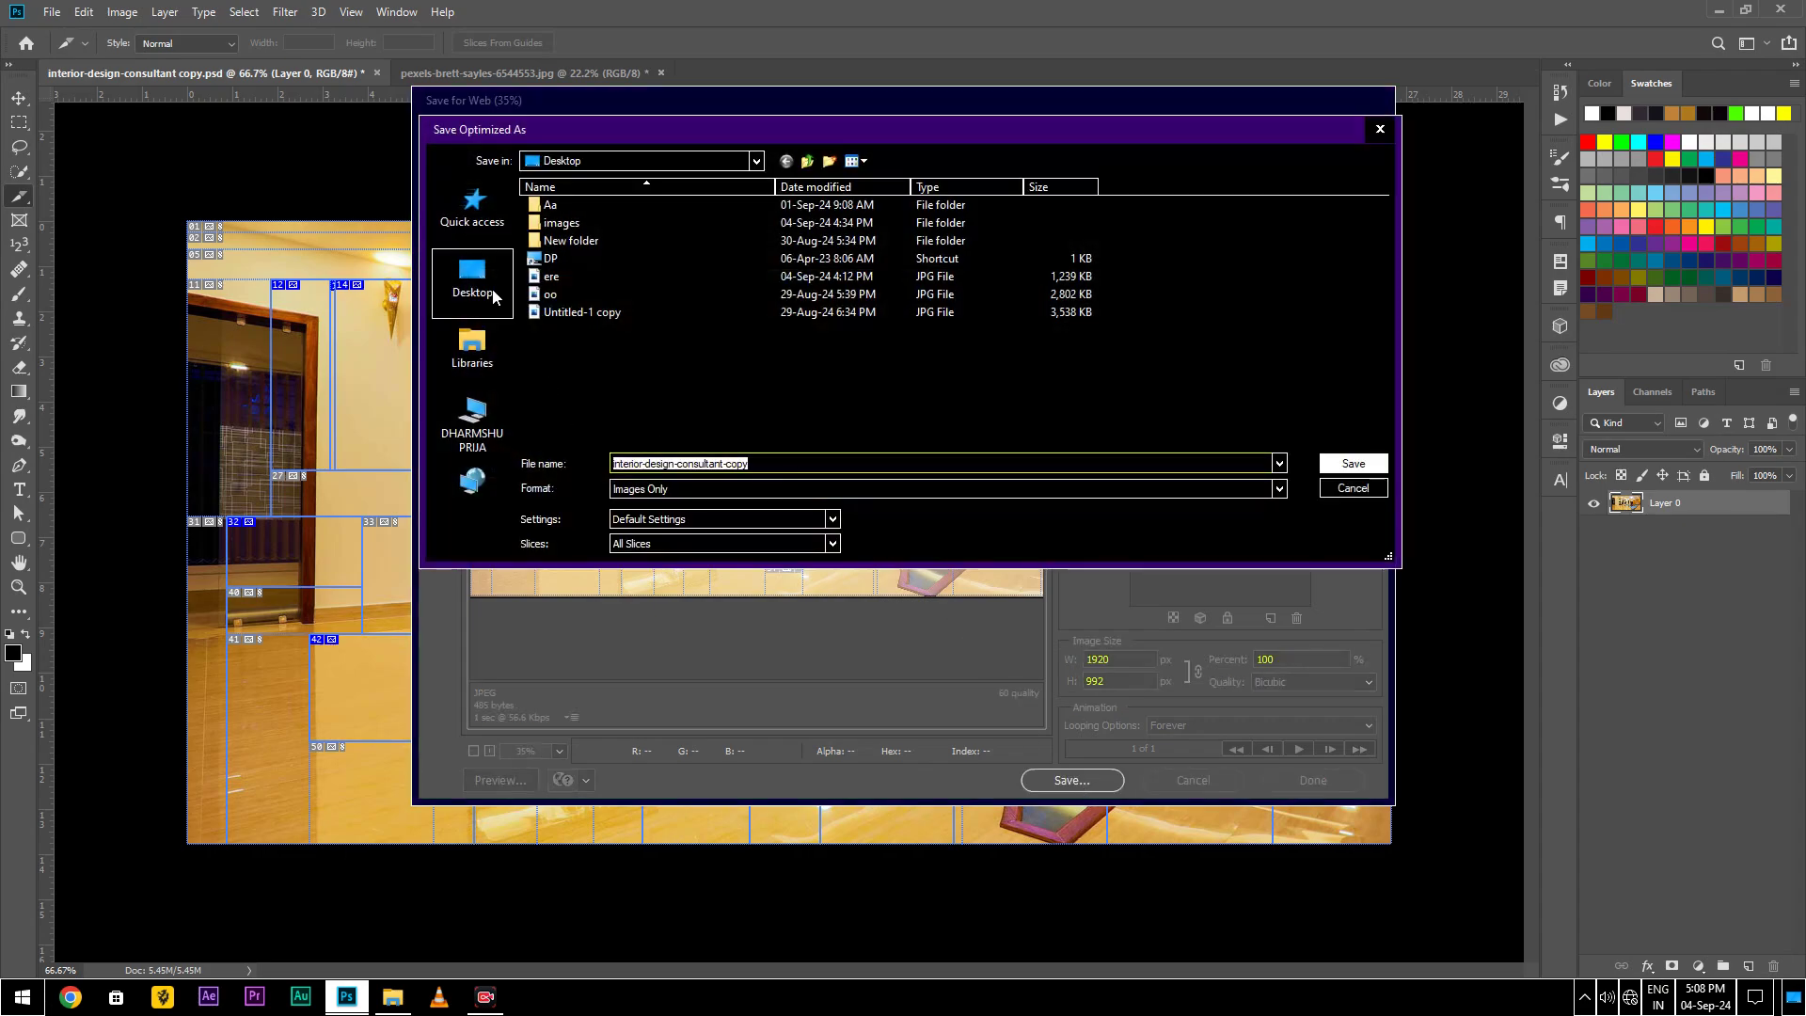
{"action": "left_click", "coordinate": [492, 297]}
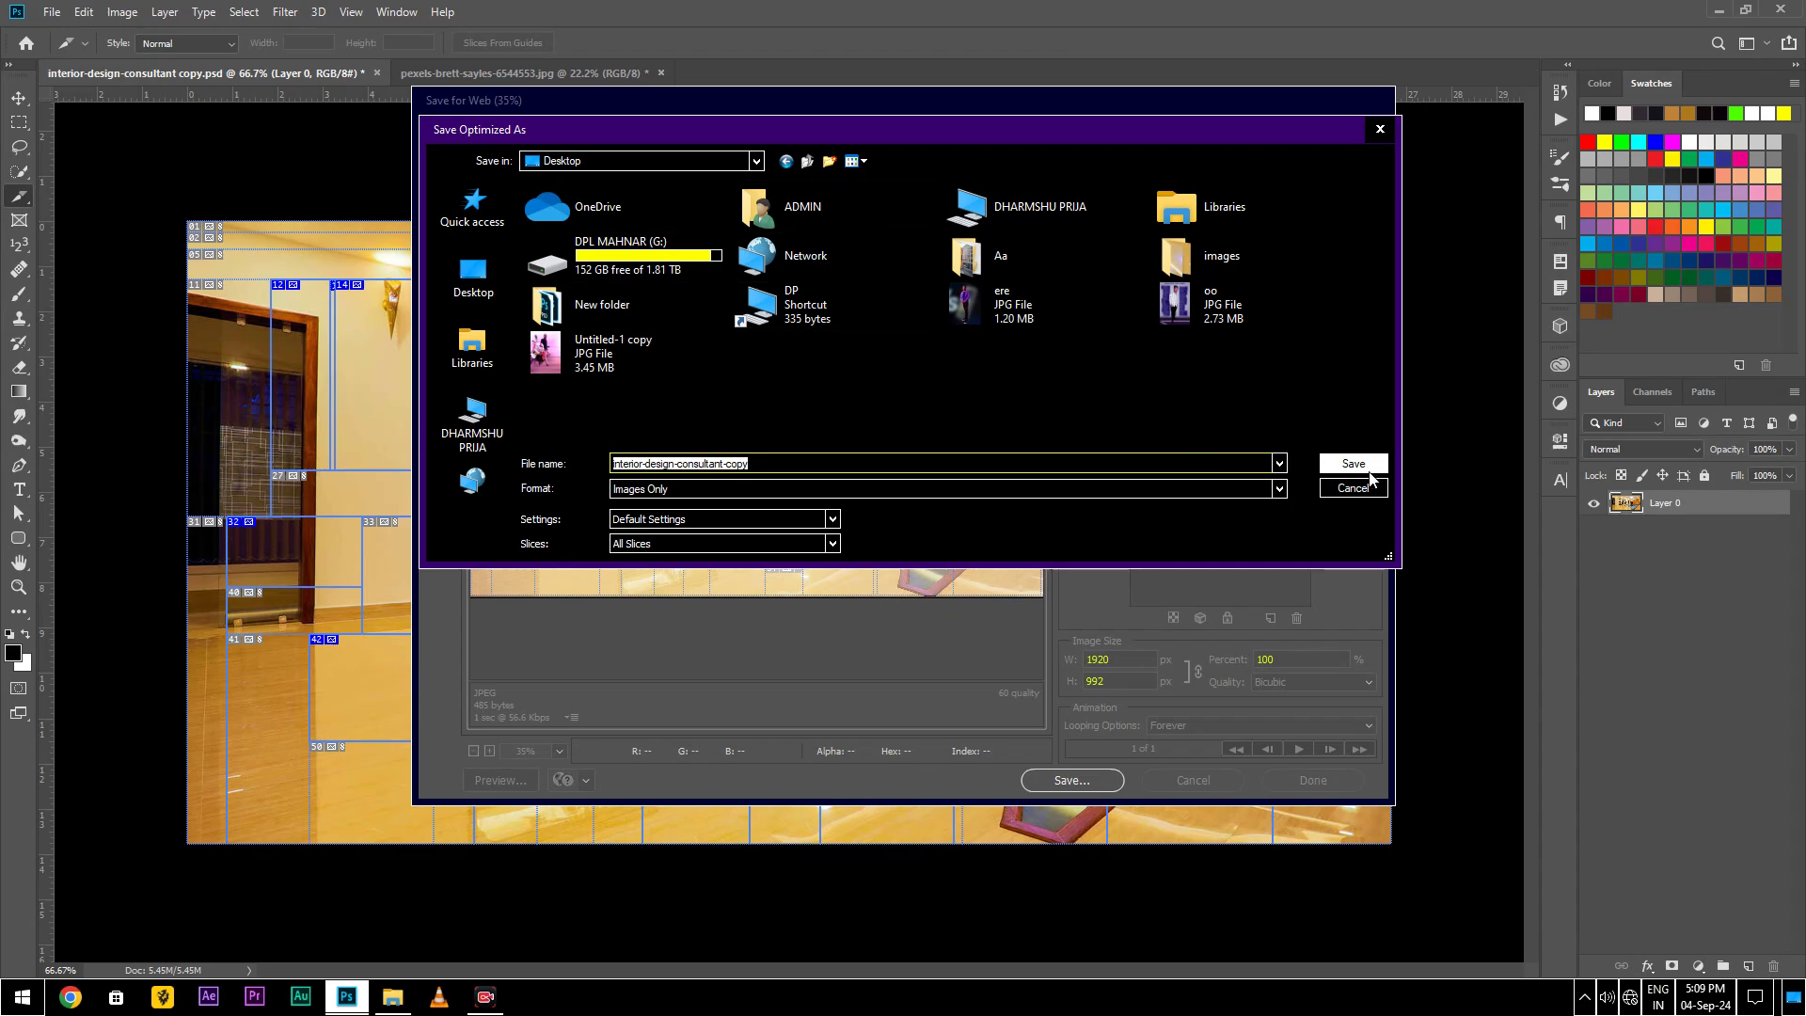
{"action": "left_click", "coordinate": [1353, 464]}
{"action": "scroll", "coordinate": [672, 313], "scroll_direction": "down", "scroll_amount": 9}
{"action": "scroll", "coordinate": [781, 453], "scroll_direction": "up", "scroll_amount": 5}
{"action": "scroll", "coordinate": [776, 444], "scroll_direction": "up", "scroll_amount": 4}
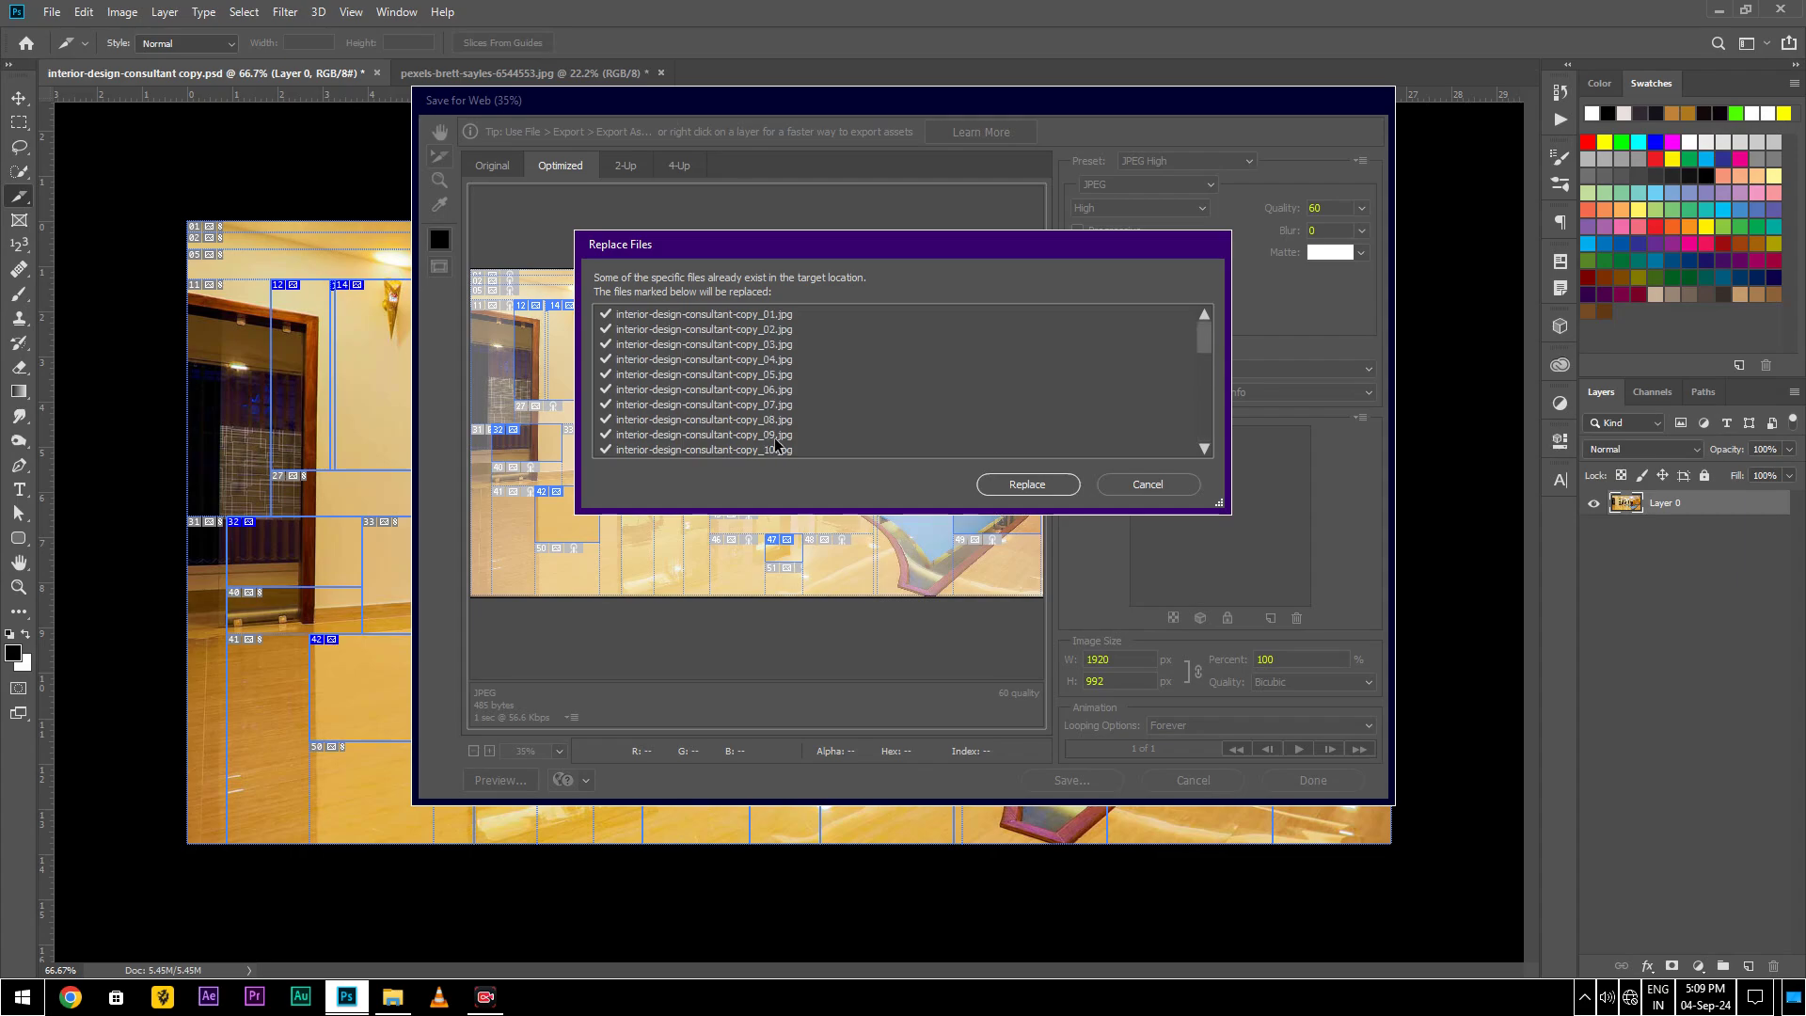
{"action": "left_click", "coordinate": [1046, 489]}
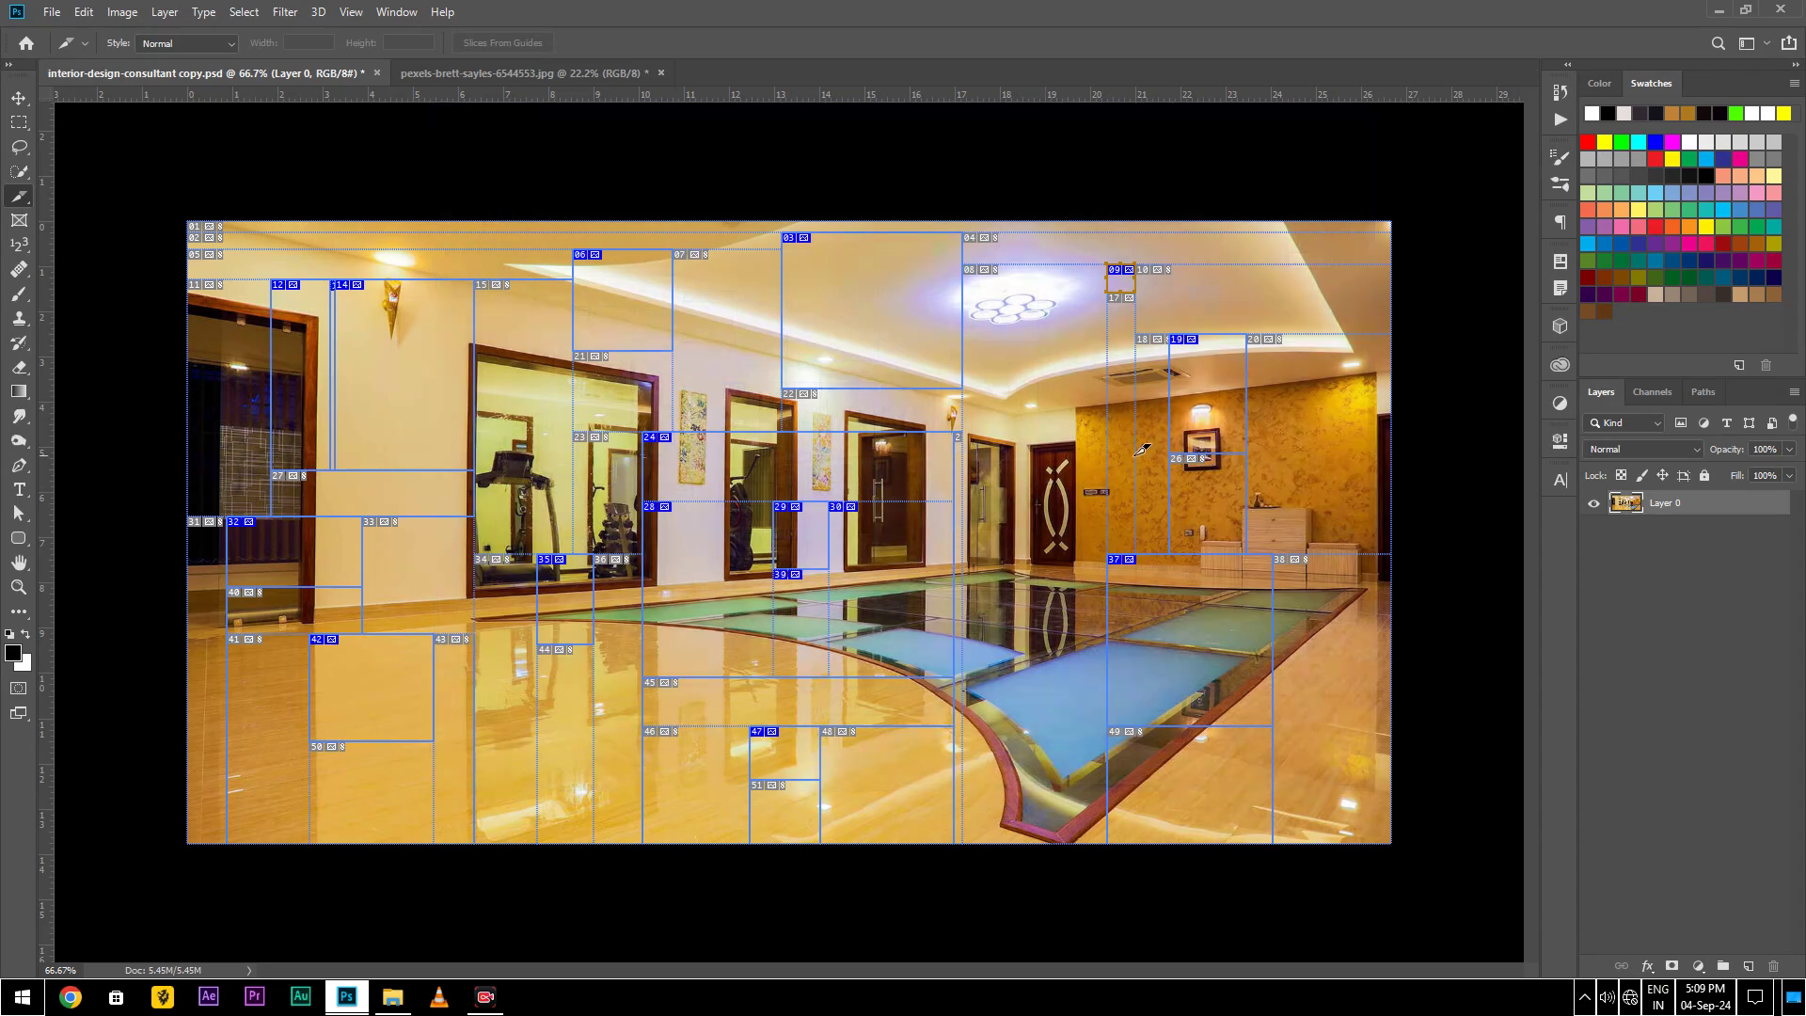
- Open the Desktop images folder, review its 51 exported slices, and select the first slice
{"action": "left_click", "coordinate": [1715, 8]}
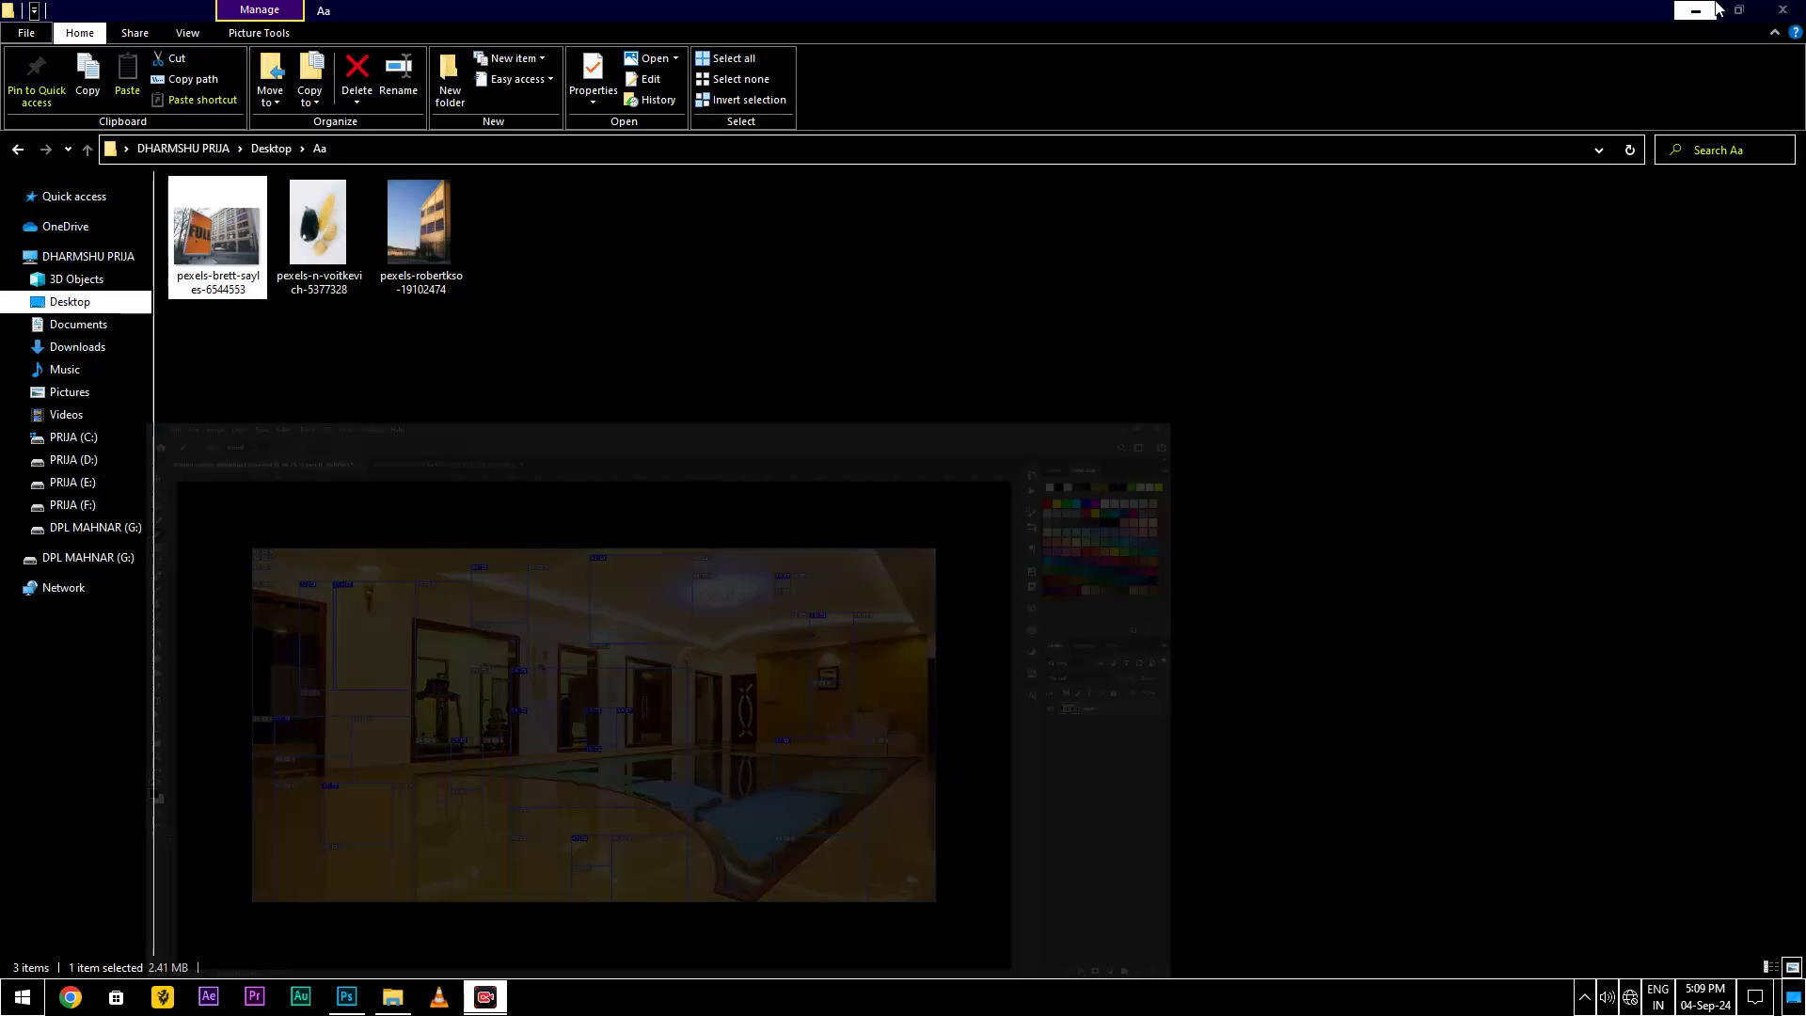
{"action": "left_click", "coordinate": [1716, 9]}
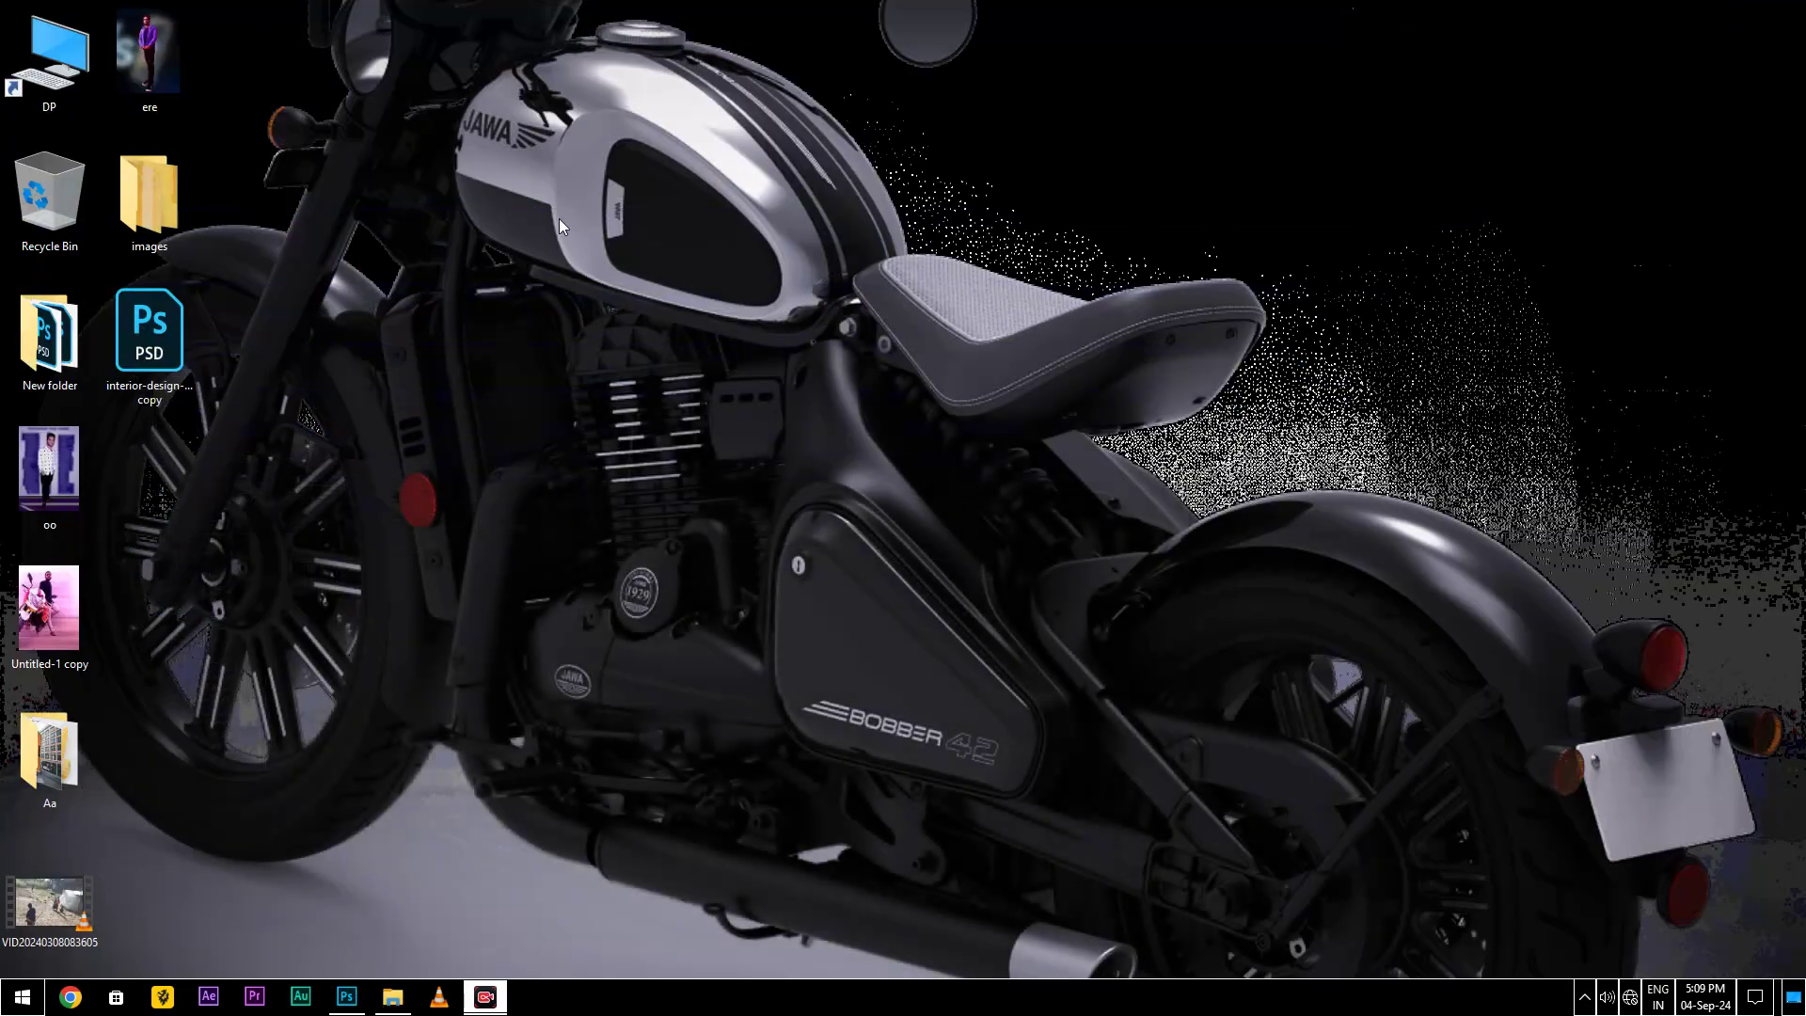
{"action": "double_click", "coordinate": [151, 194]}
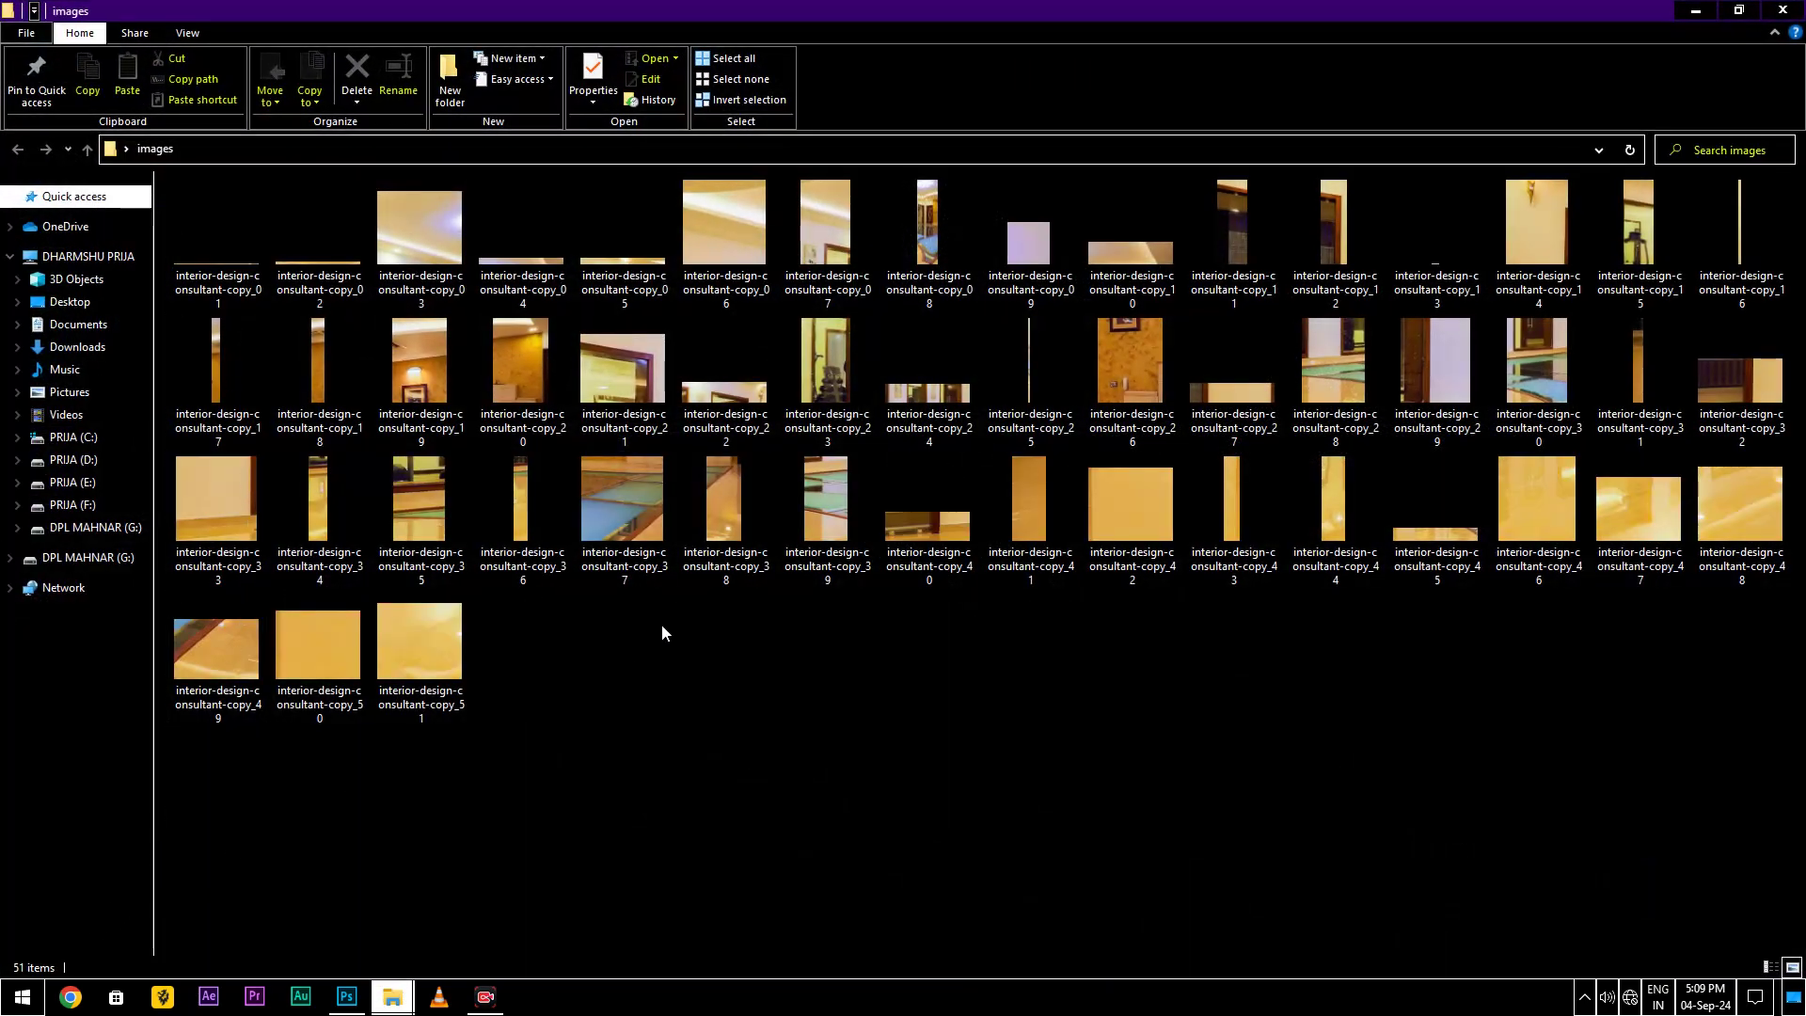
{"action": "mouse_move", "coordinate": [77, 564]}
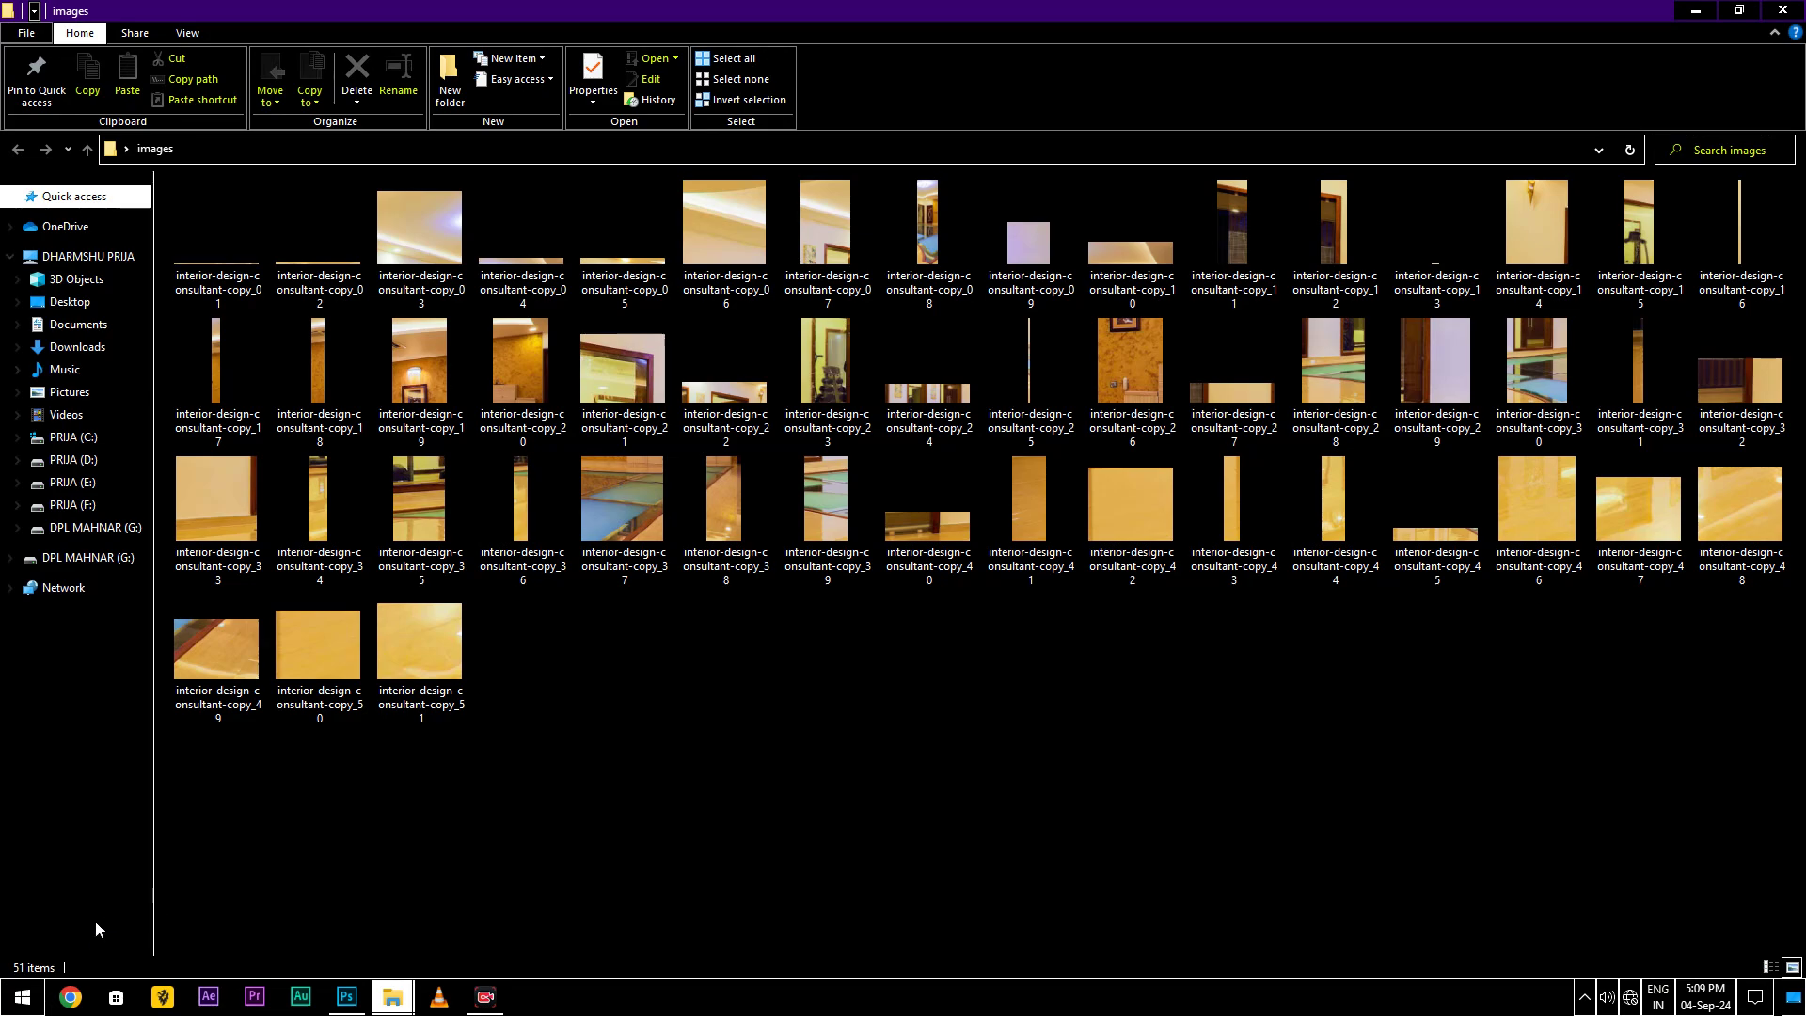
{"action": "key", "text": "ctrl+a"}
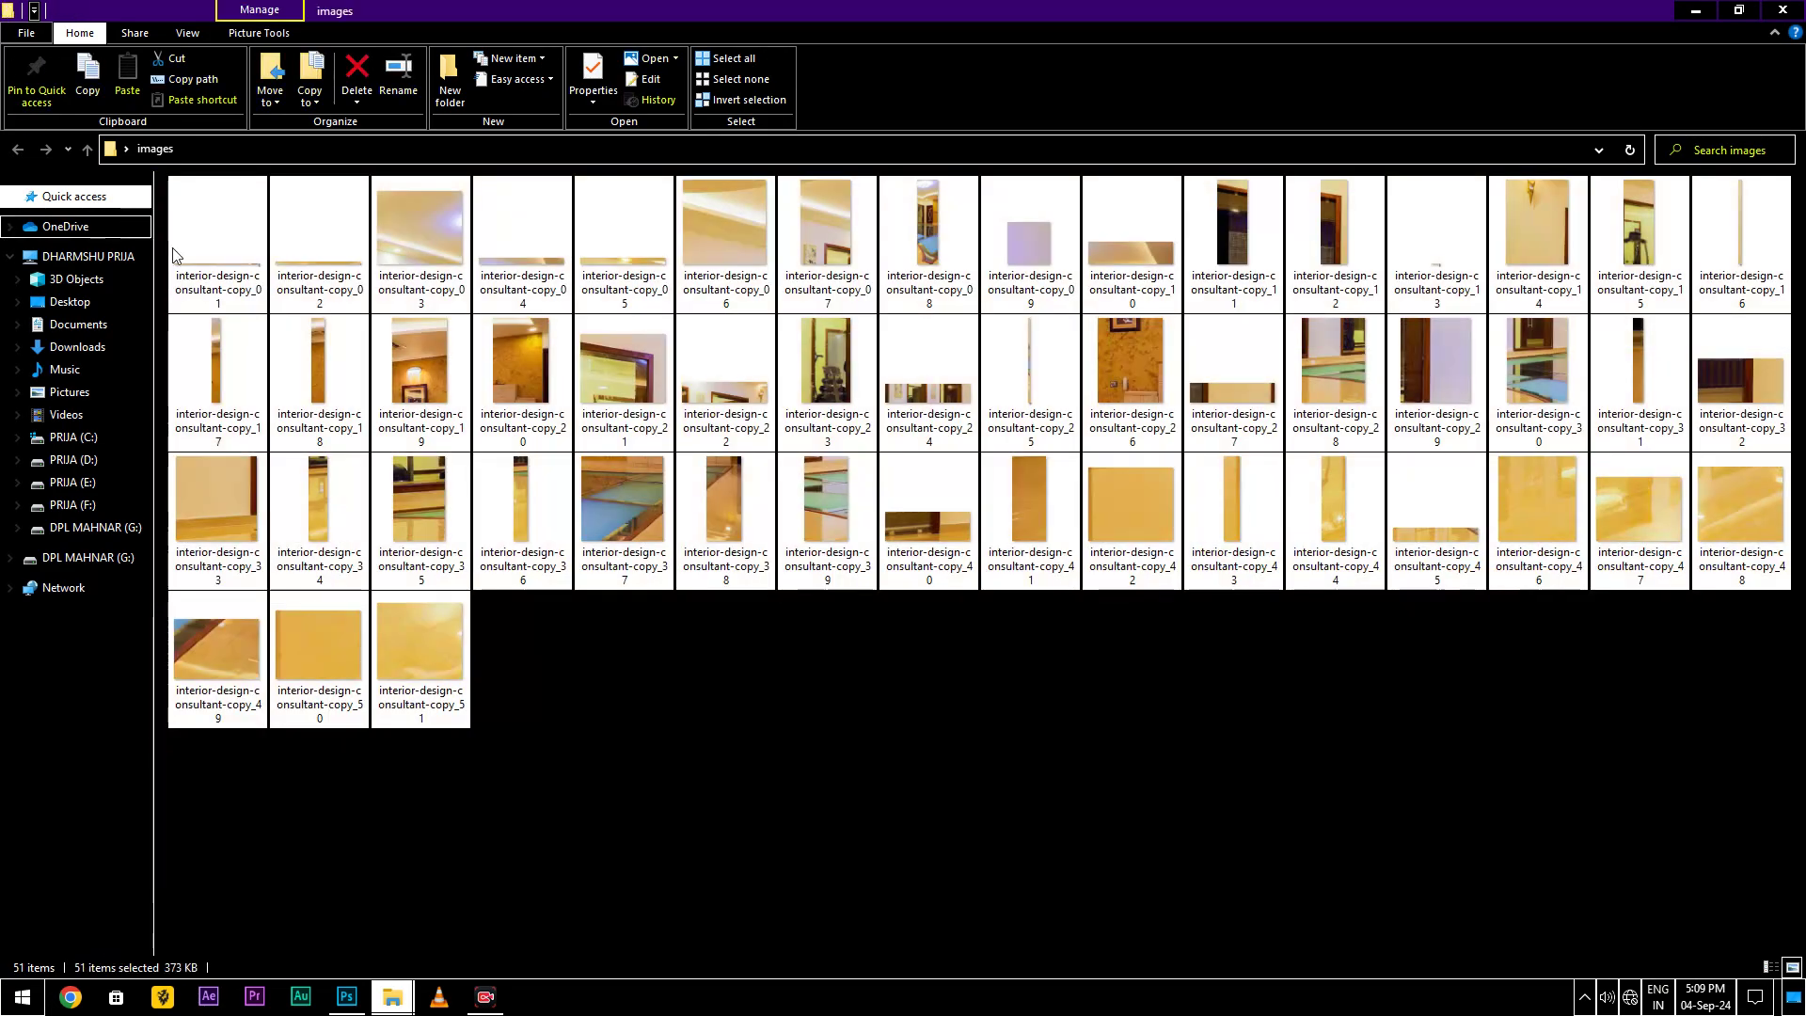
{"action": "left_click", "coordinate": [1006, 779]}
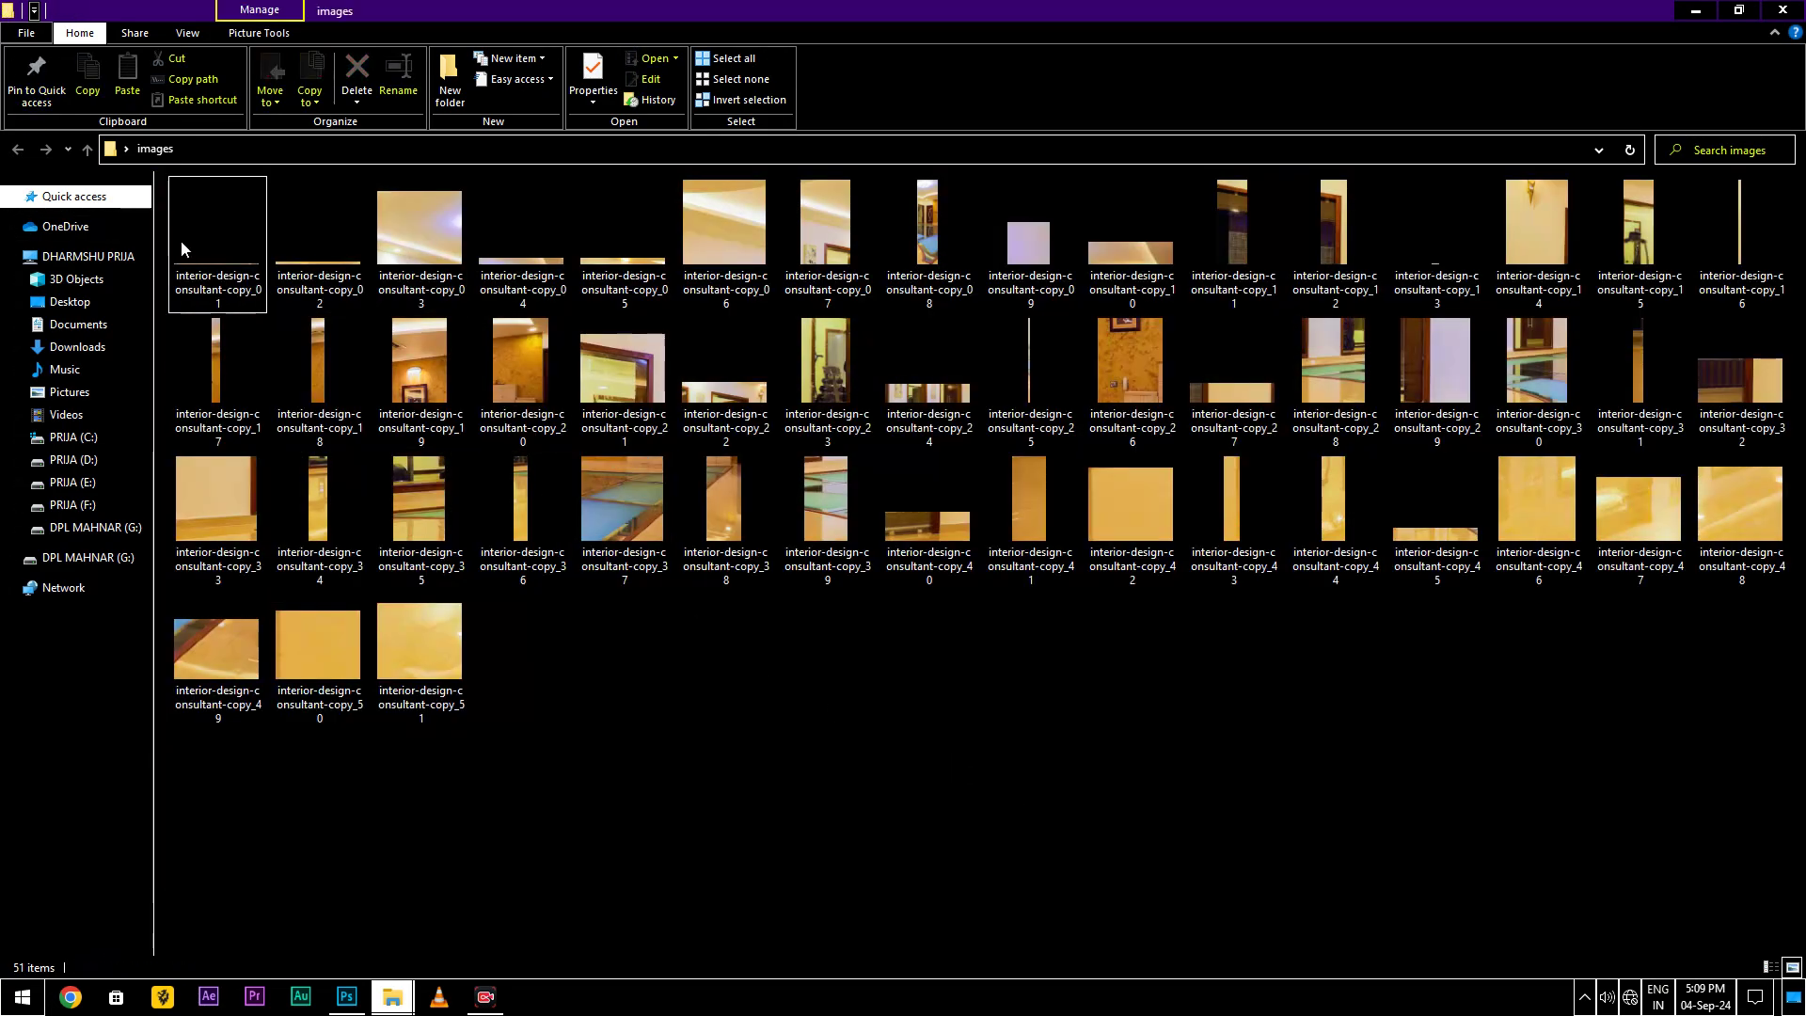
{"action": "left_click", "coordinate": [208, 232]}
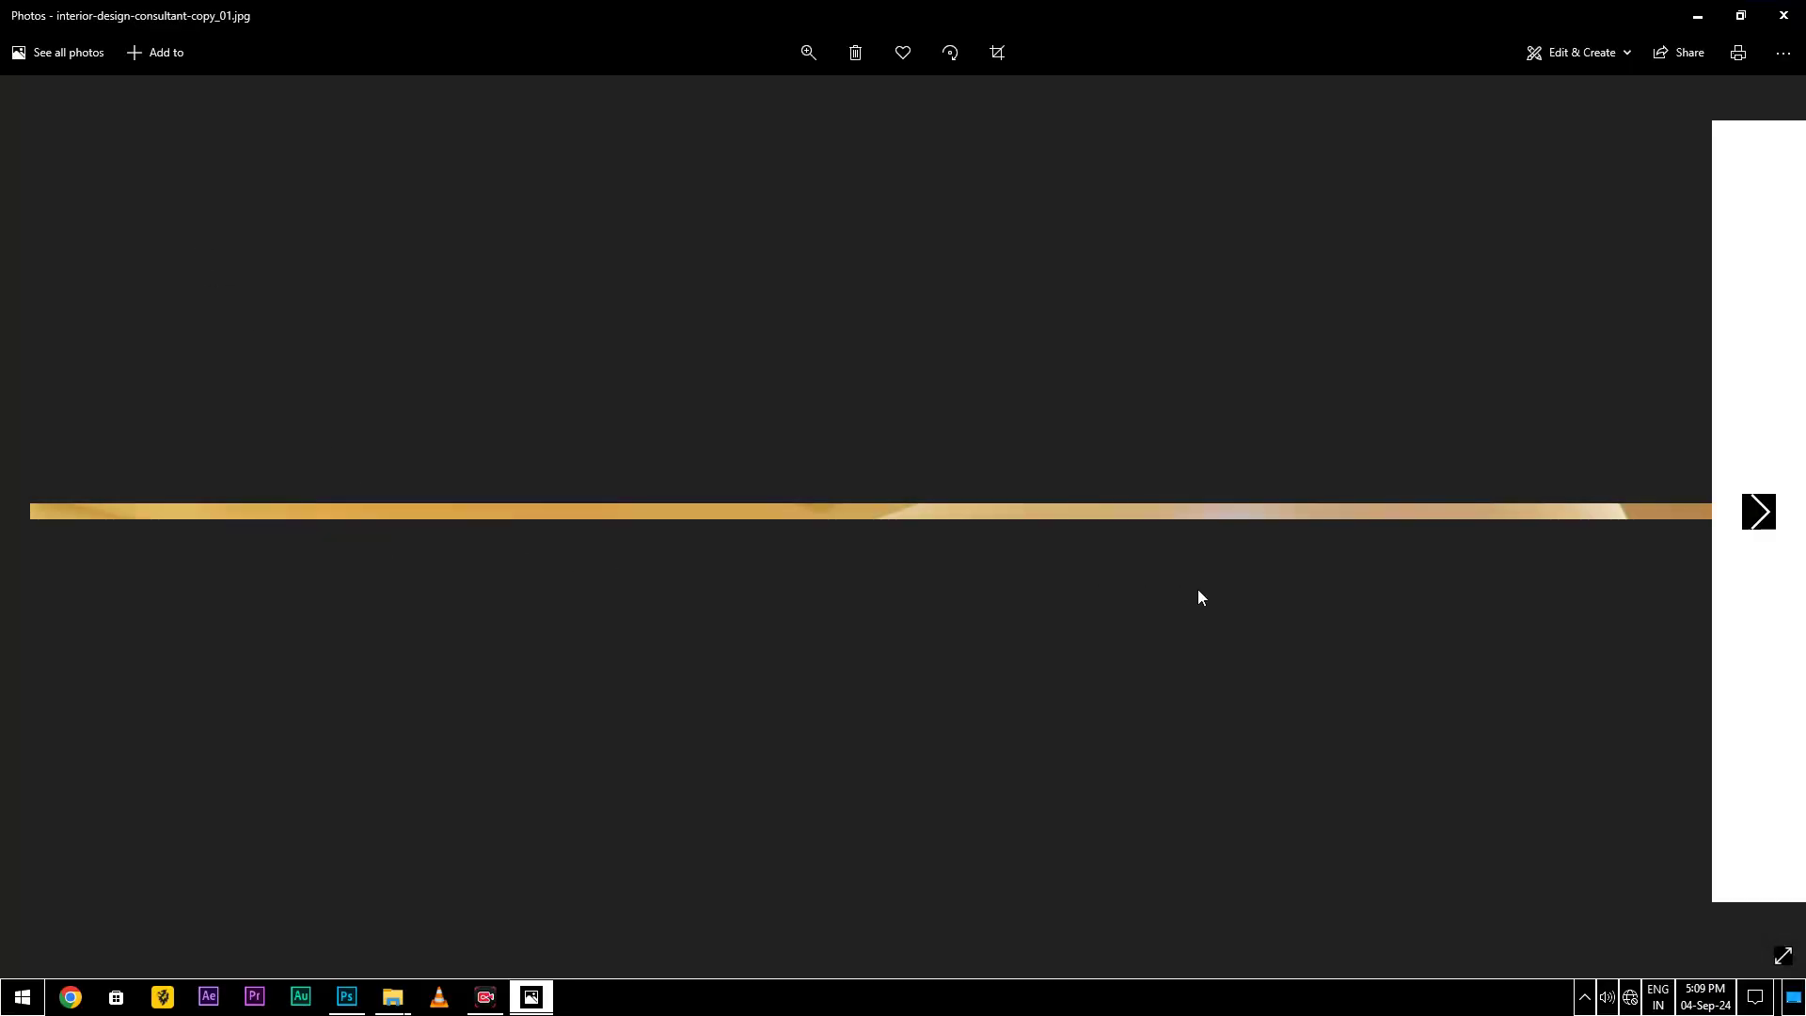
- Page back and forth through exported slices 03 to 28 in Photos, then close the viewer
{"action": "key", "text": "Right"}
{"action": "key", "text": "Right"}
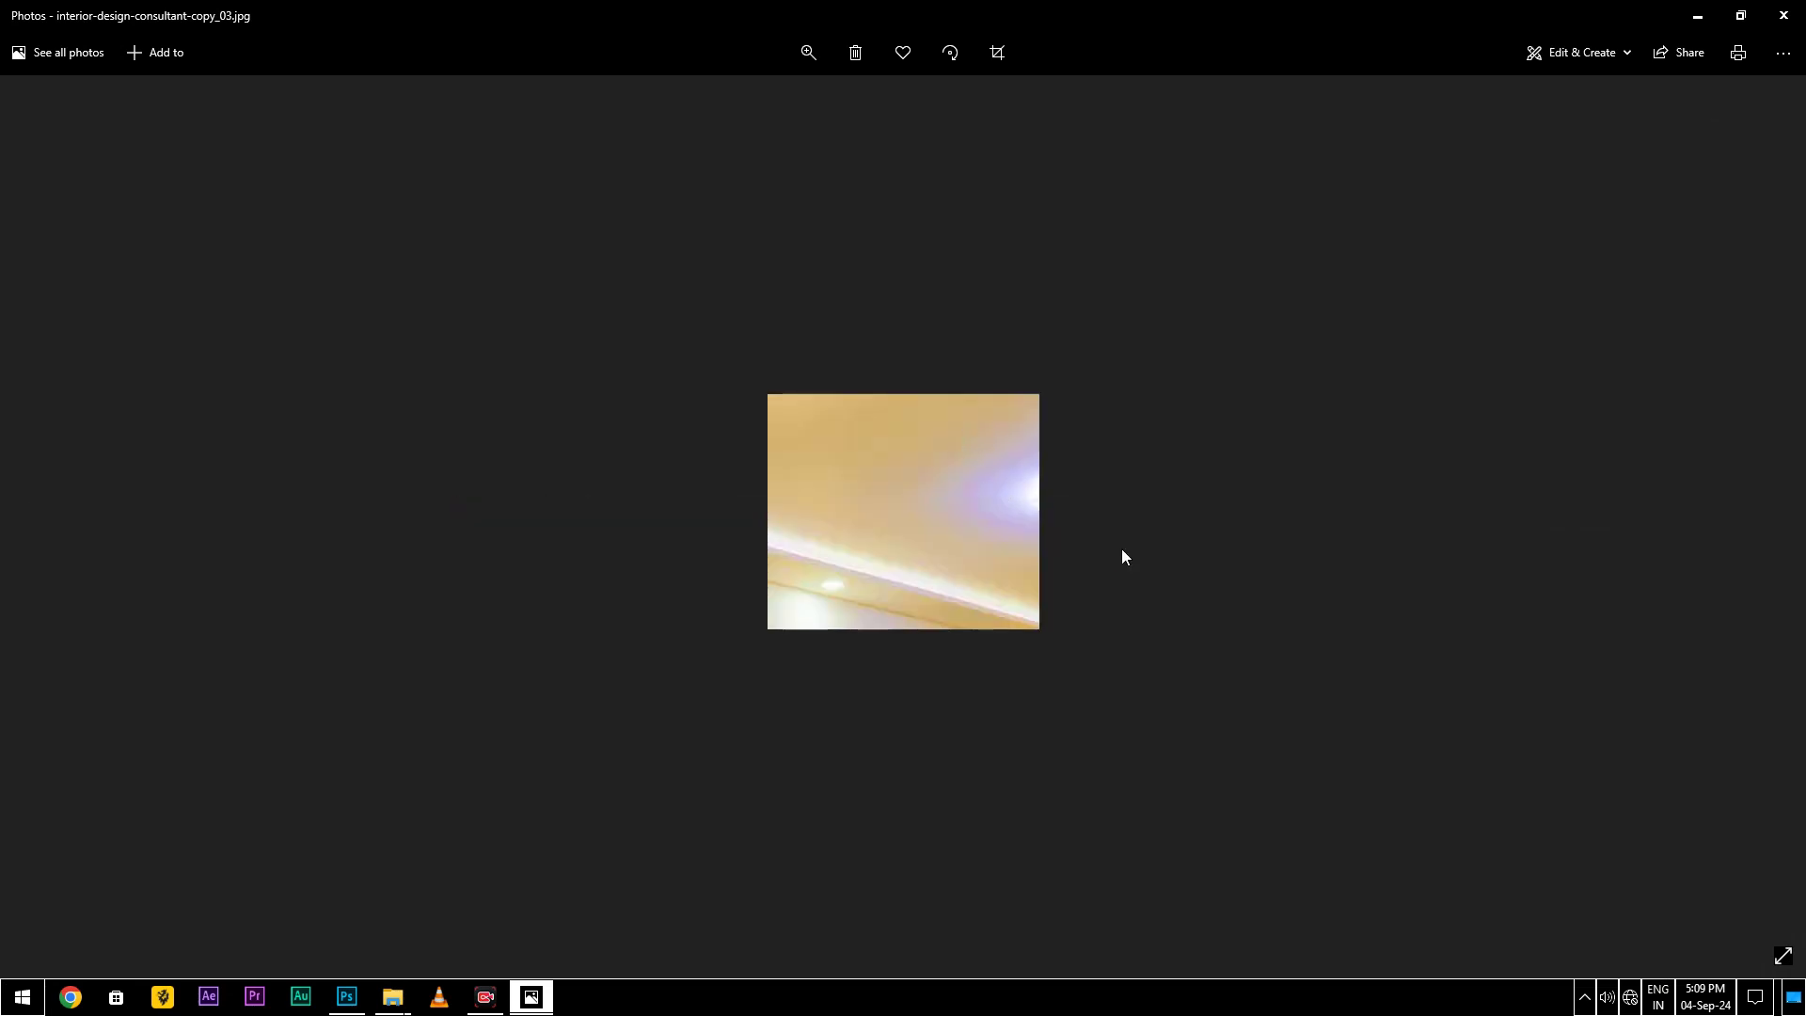
{"action": "key", "text": "Right"}
{"action": "key", "text": "Right"}
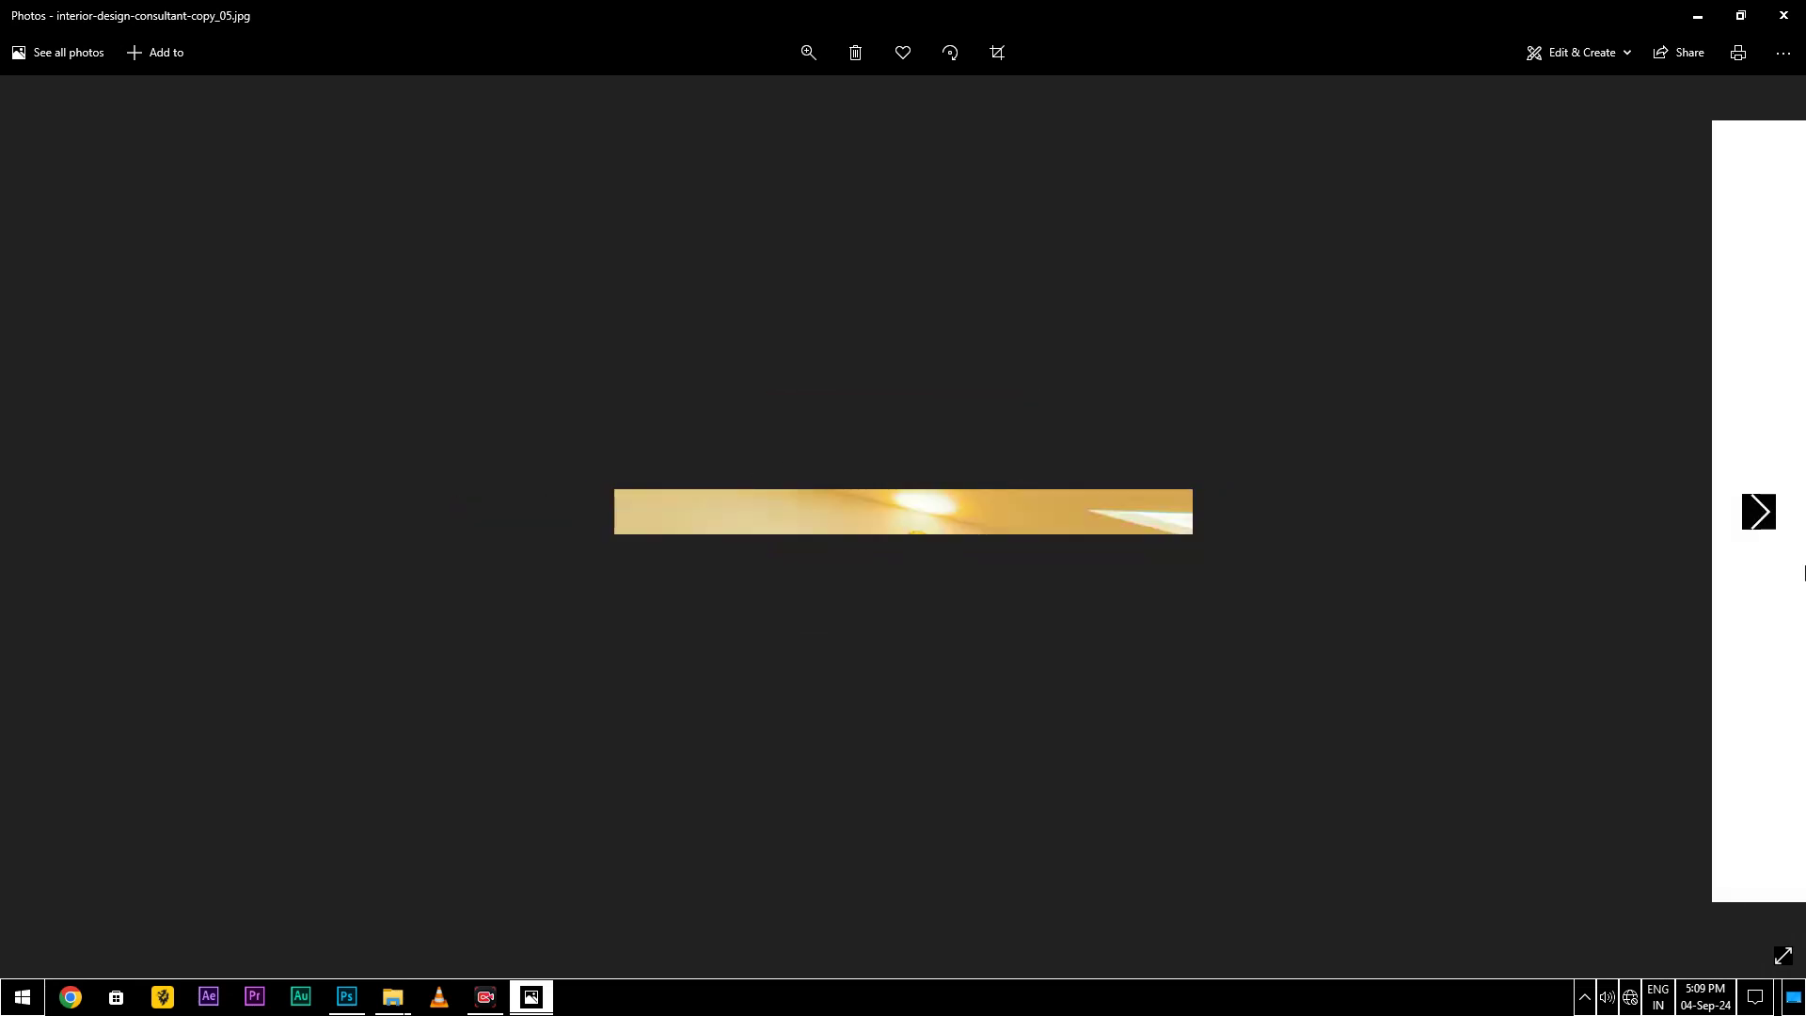
{"action": "key", "text": "Right"}
{"action": "key", "text": "Right"}
{"action": "key", "text": "Right"}
{"action": "key", "text": "Right"}
{"action": "key", "text": "Right"}
{"action": "key", "text": "Left"}
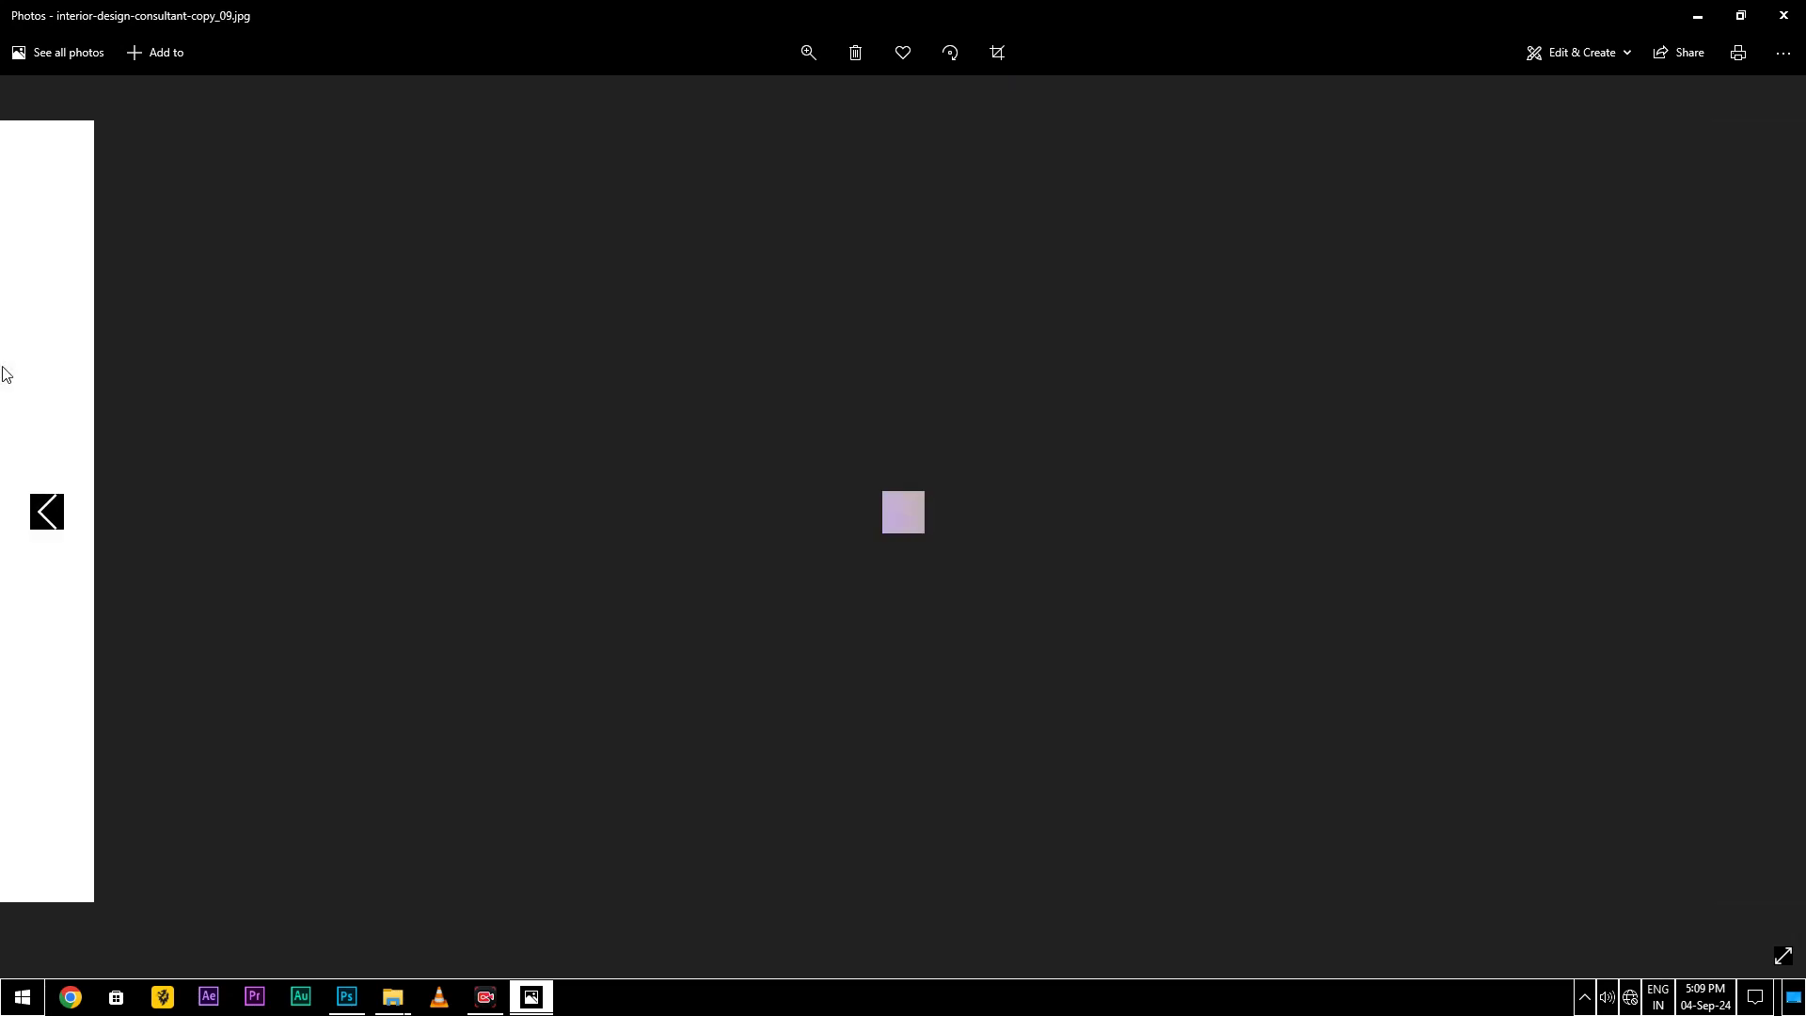
{"action": "key", "text": "Left"}
{"action": "key", "text": "Right"}
{"action": "key", "text": "Right"}
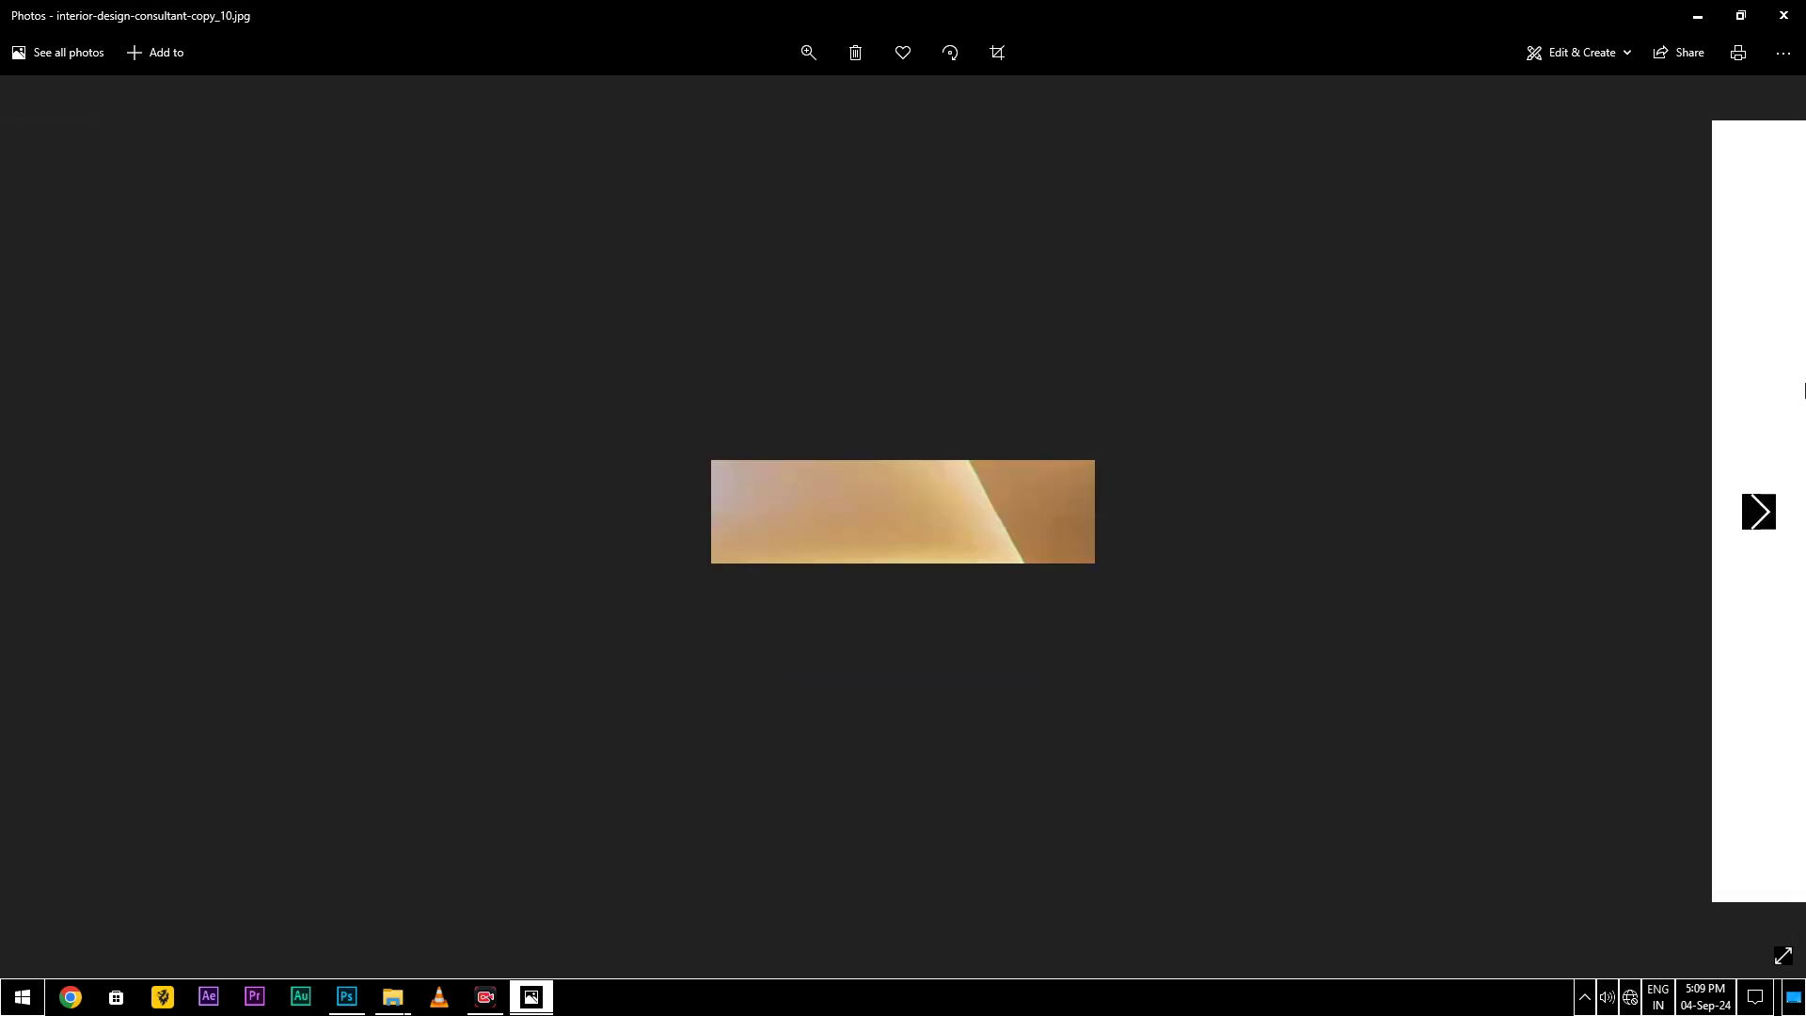
{"action": "key", "text": "Right"}
{"action": "key", "text": "Right"}
{"action": "key", "text": "Right"}
{"action": "key", "text": "Right"}
{"action": "key", "text": "Right"}
{"action": "key", "text": "Right"}
{"action": "key", "text": "Right"}
{"action": "key", "text": "Right"}
{"action": "key", "text": "Right"}
{"action": "key", "text": "Right"}
{"action": "key", "text": "Right"}
{"action": "key", "text": "Right"}
{"action": "key", "text": "Right"}
{"action": "key", "text": "Right"}
{"action": "key", "text": "Right"}
{"action": "key", "text": "Right"}
{"action": "key", "text": "Right"}
{"action": "key", "text": "Right"}
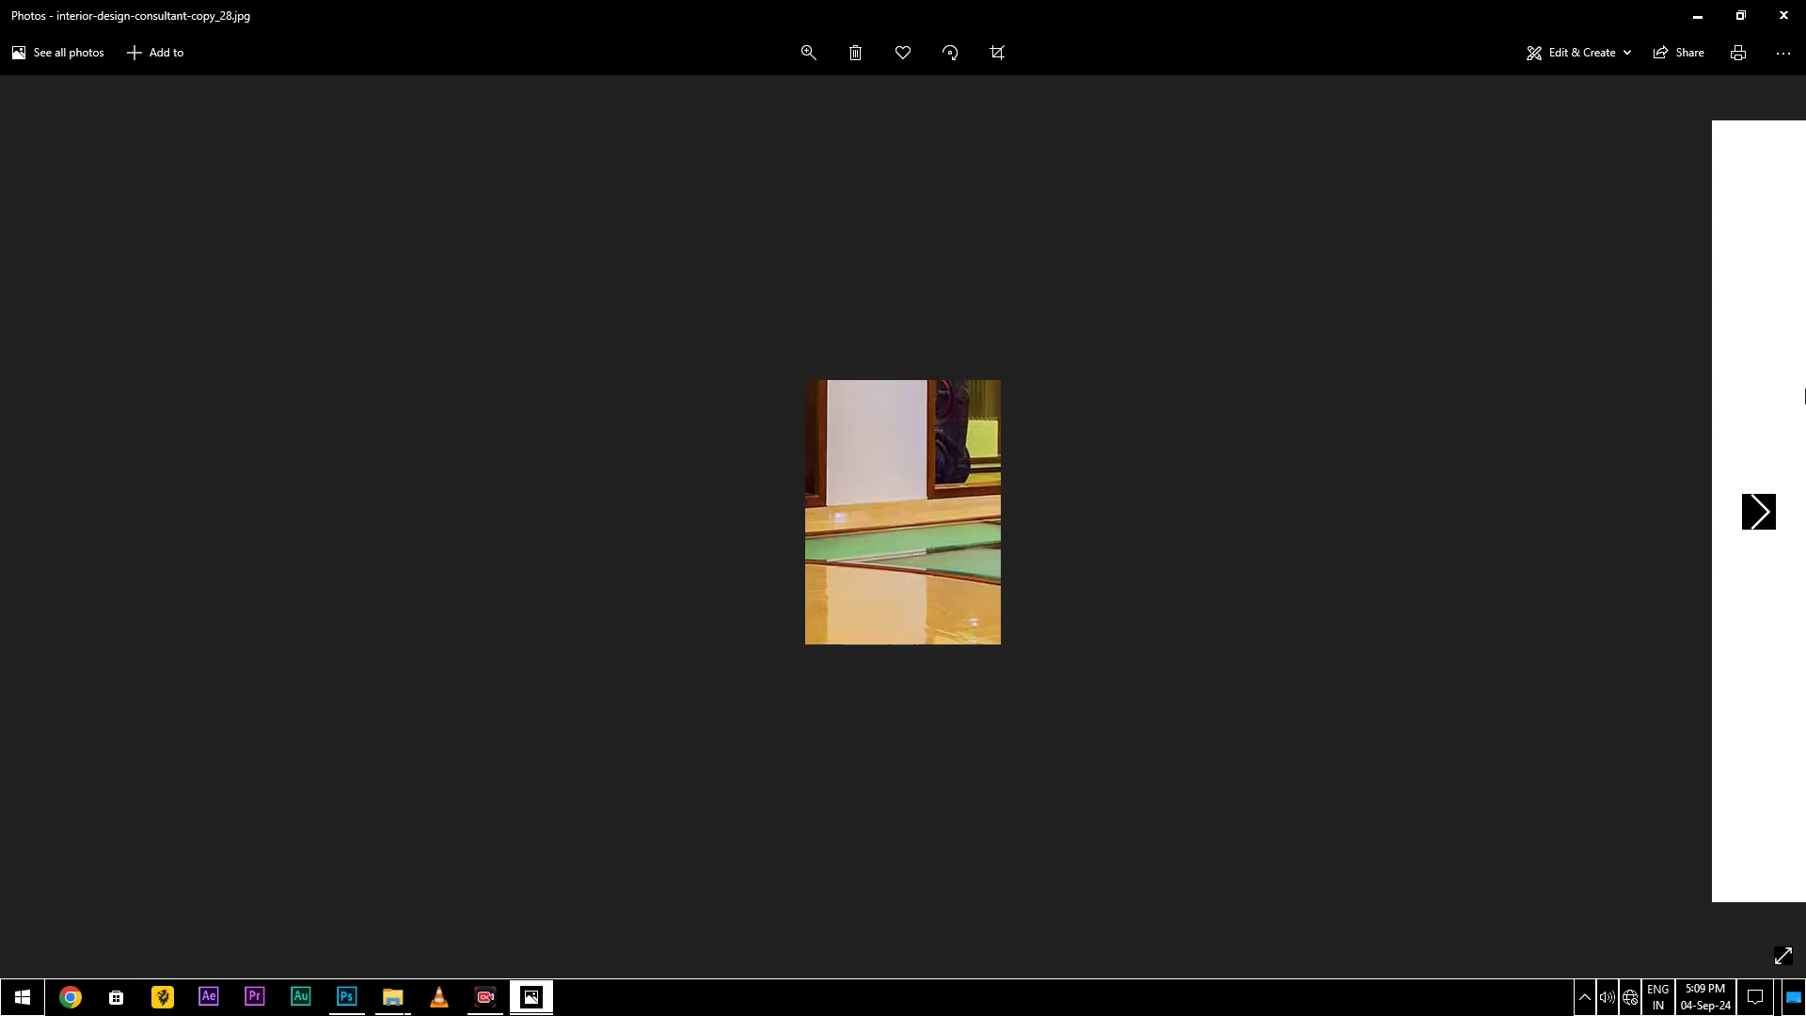
{"action": "key", "text": "Right"}
{"action": "key", "text": "Right"}
{"action": "left_click", "coordinate": [1783, 15]}
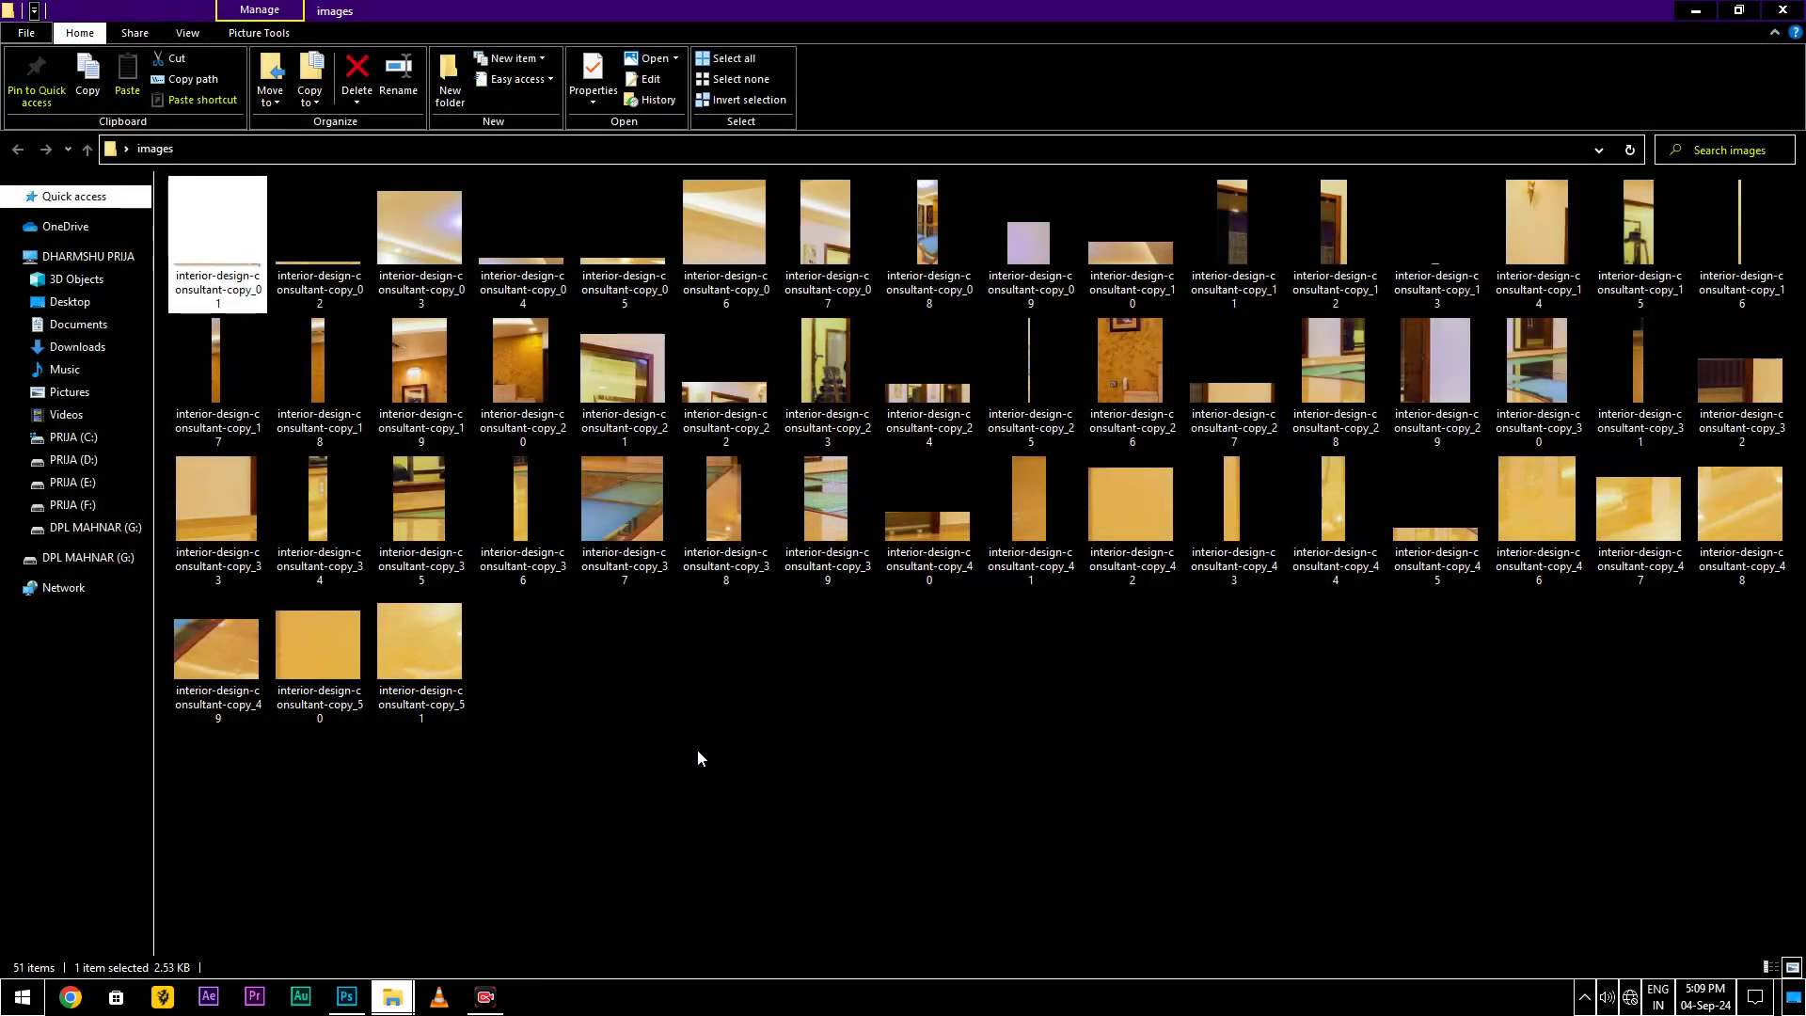
- Undo the last slice change on the interior photo and close the images folder window
{"action": "left_click", "coordinate": [348, 996]}
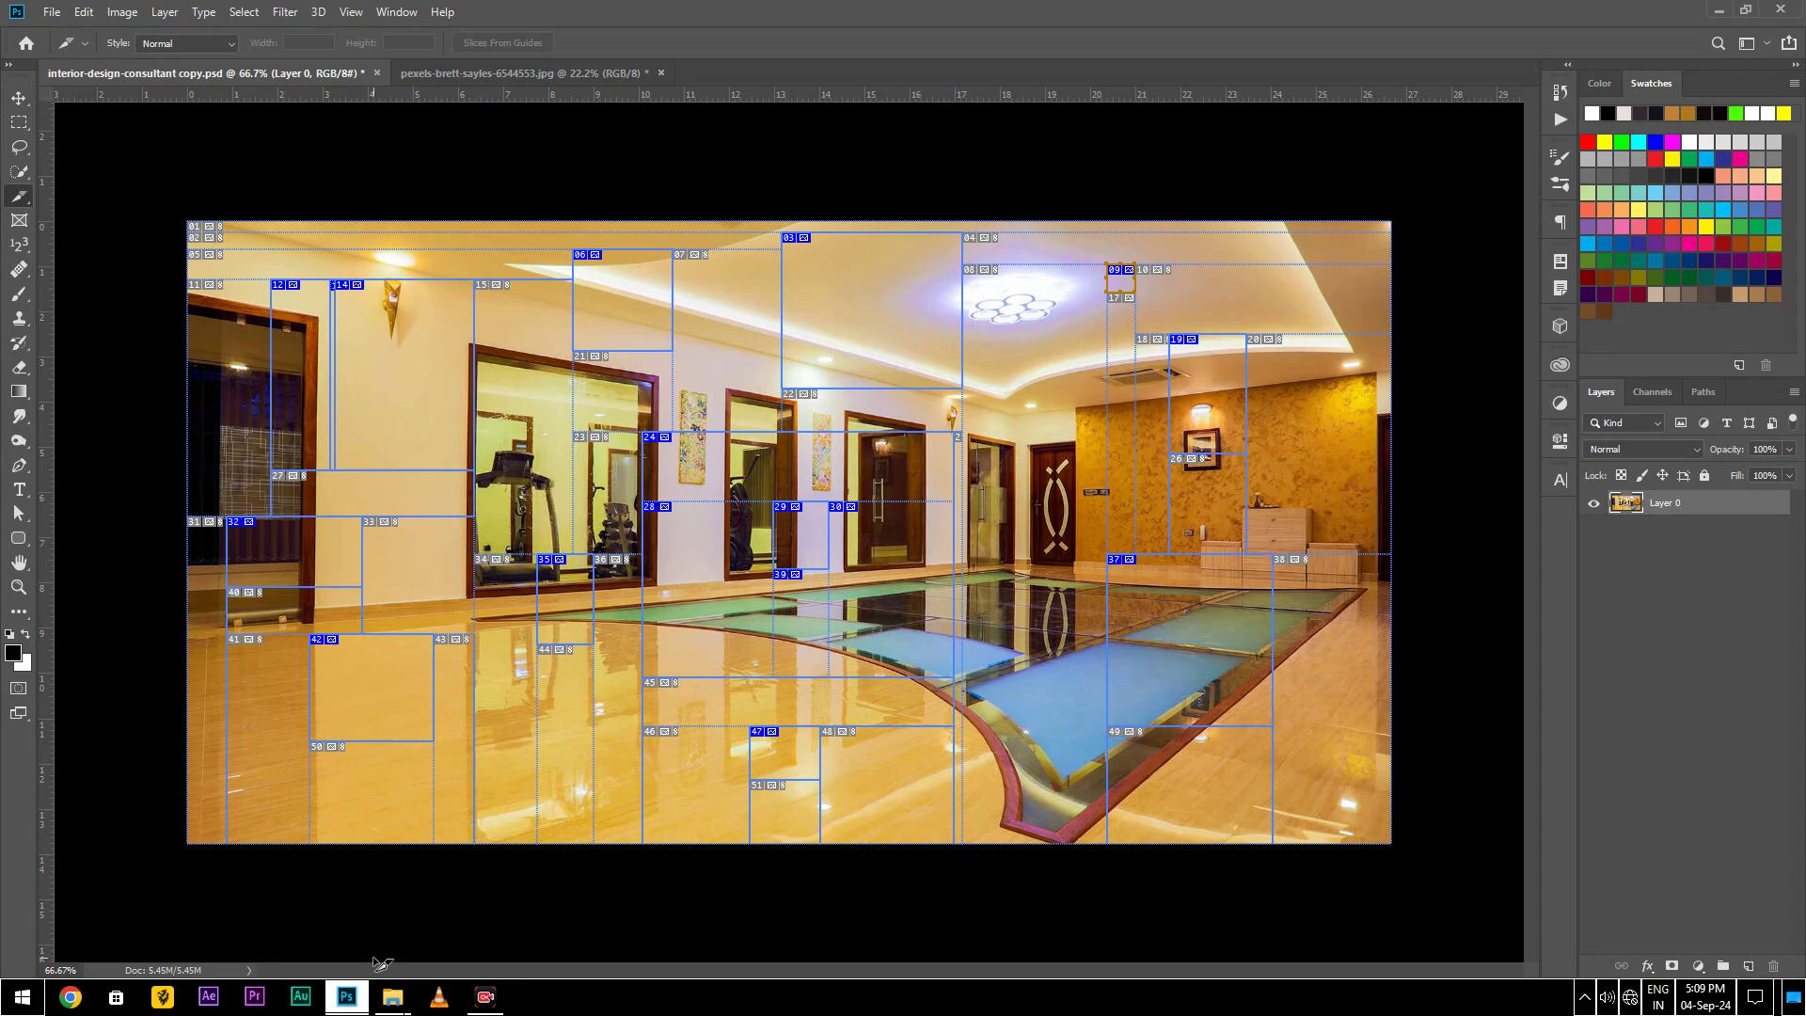
{"action": "key", "text": "ctrl+z"}
{"action": "key", "text": "ctrl+z"}
{"action": "key", "text": "ctrl+z"}
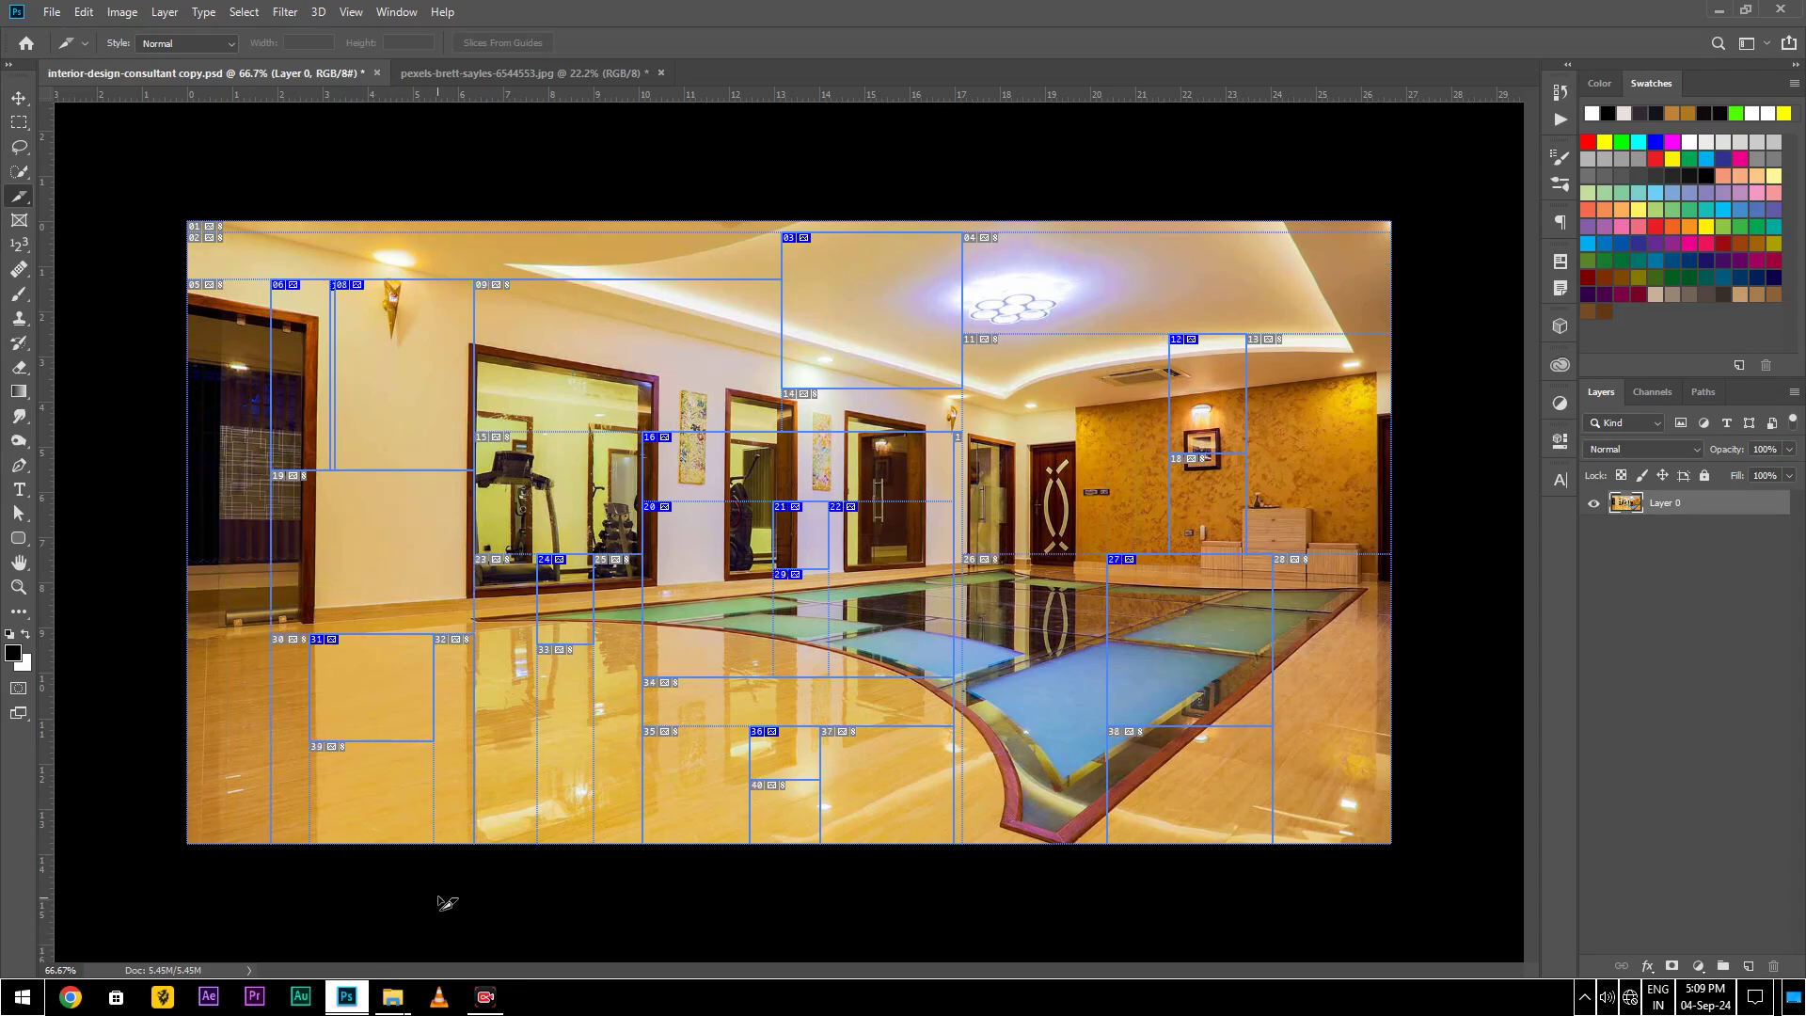
{"action": "mouse_move", "coordinate": [392, 996]}
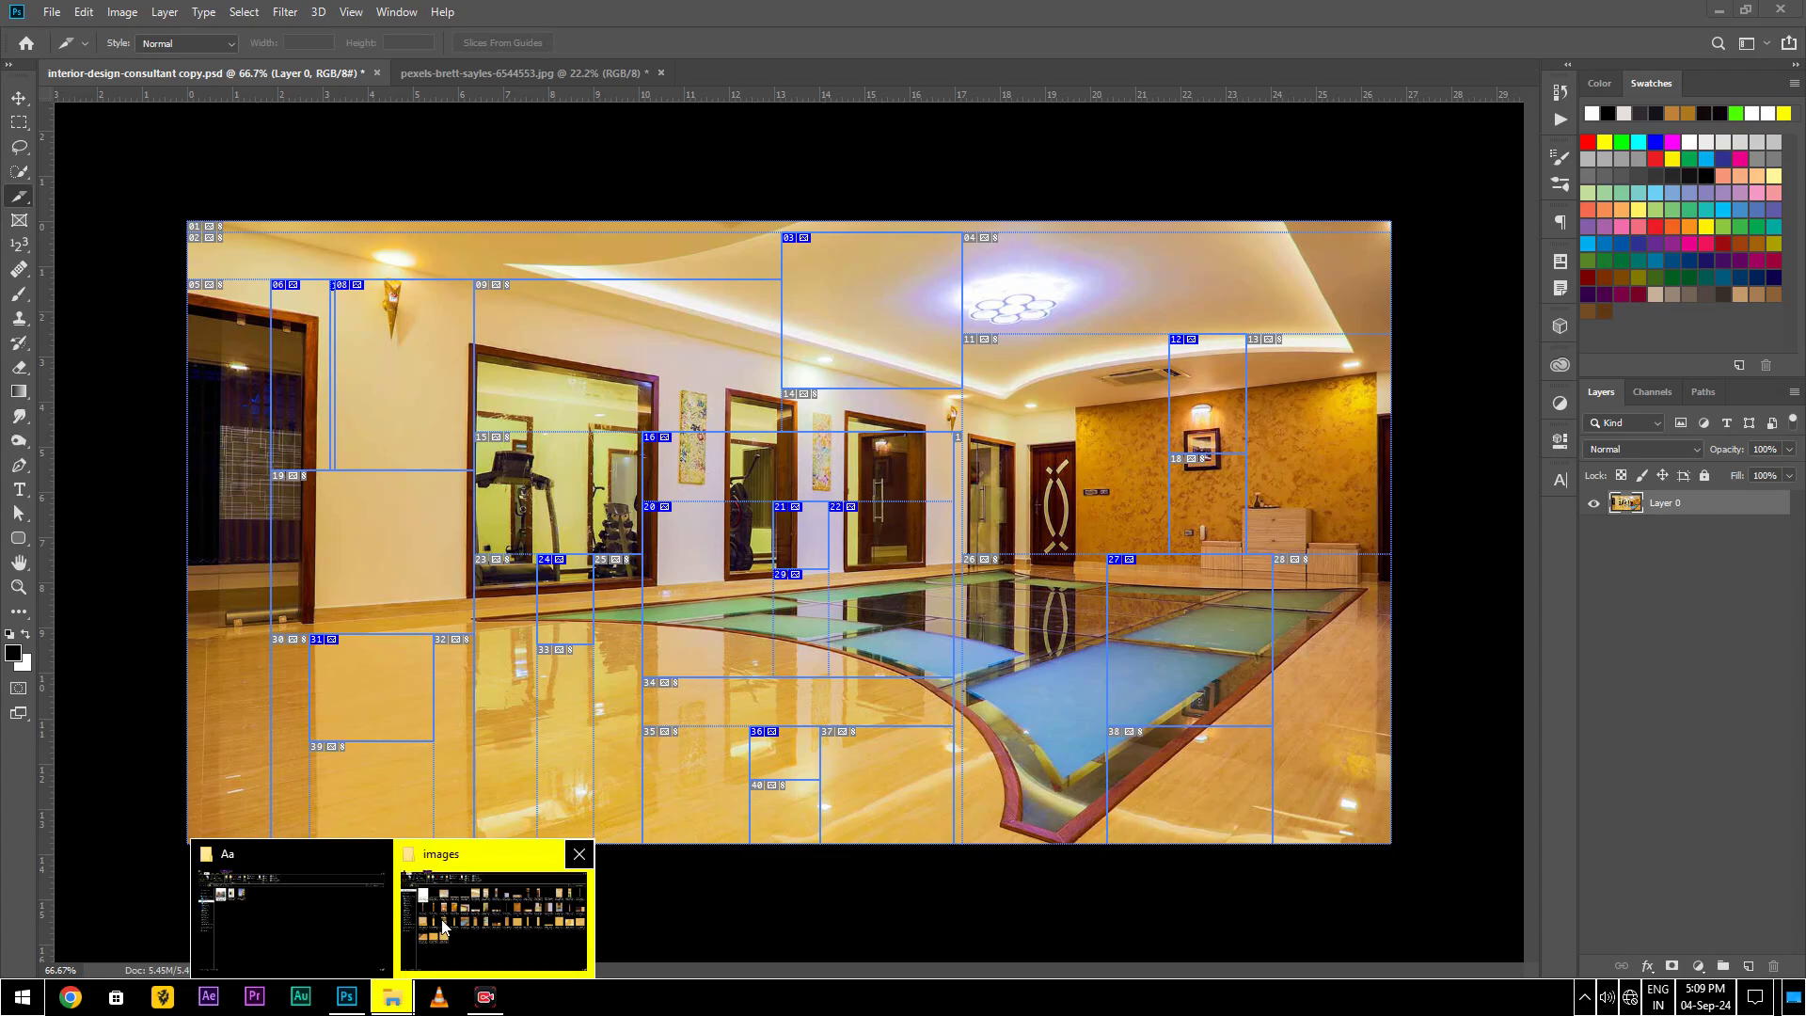
{"action": "left_click", "coordinate": [443, 927]}
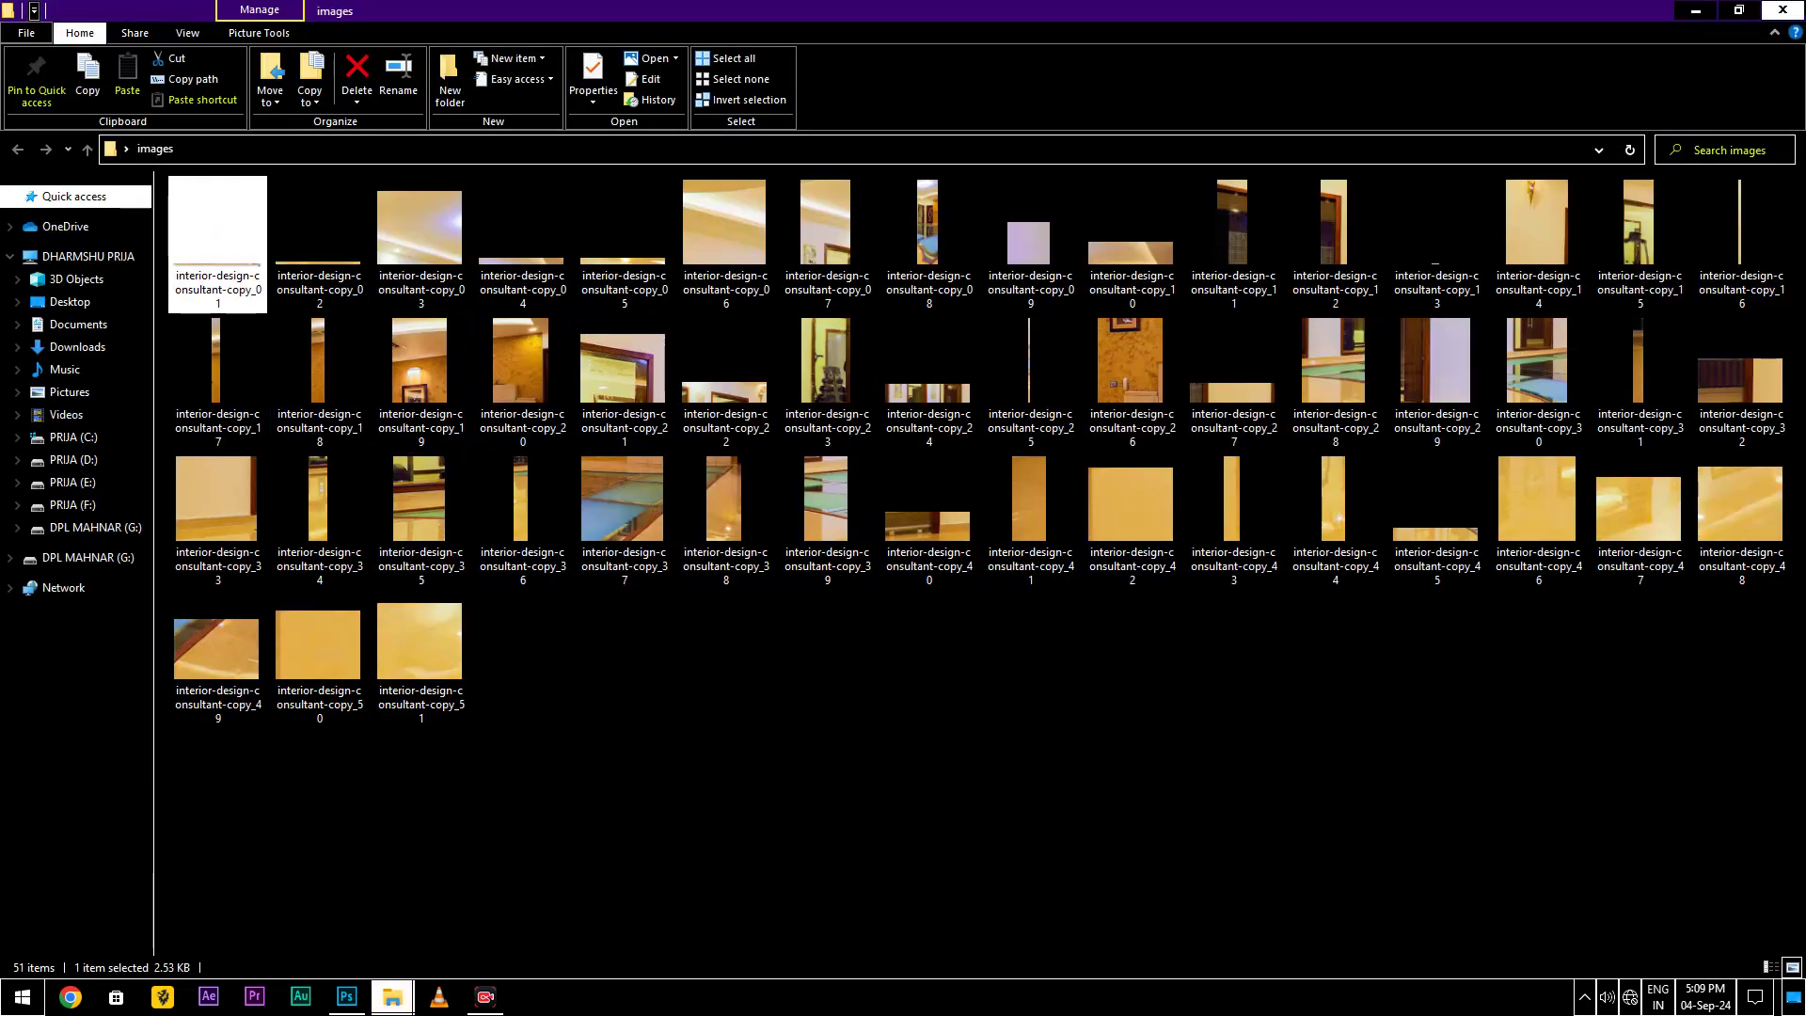
{"action": "left_click", "coordinate": [1782, 9]}
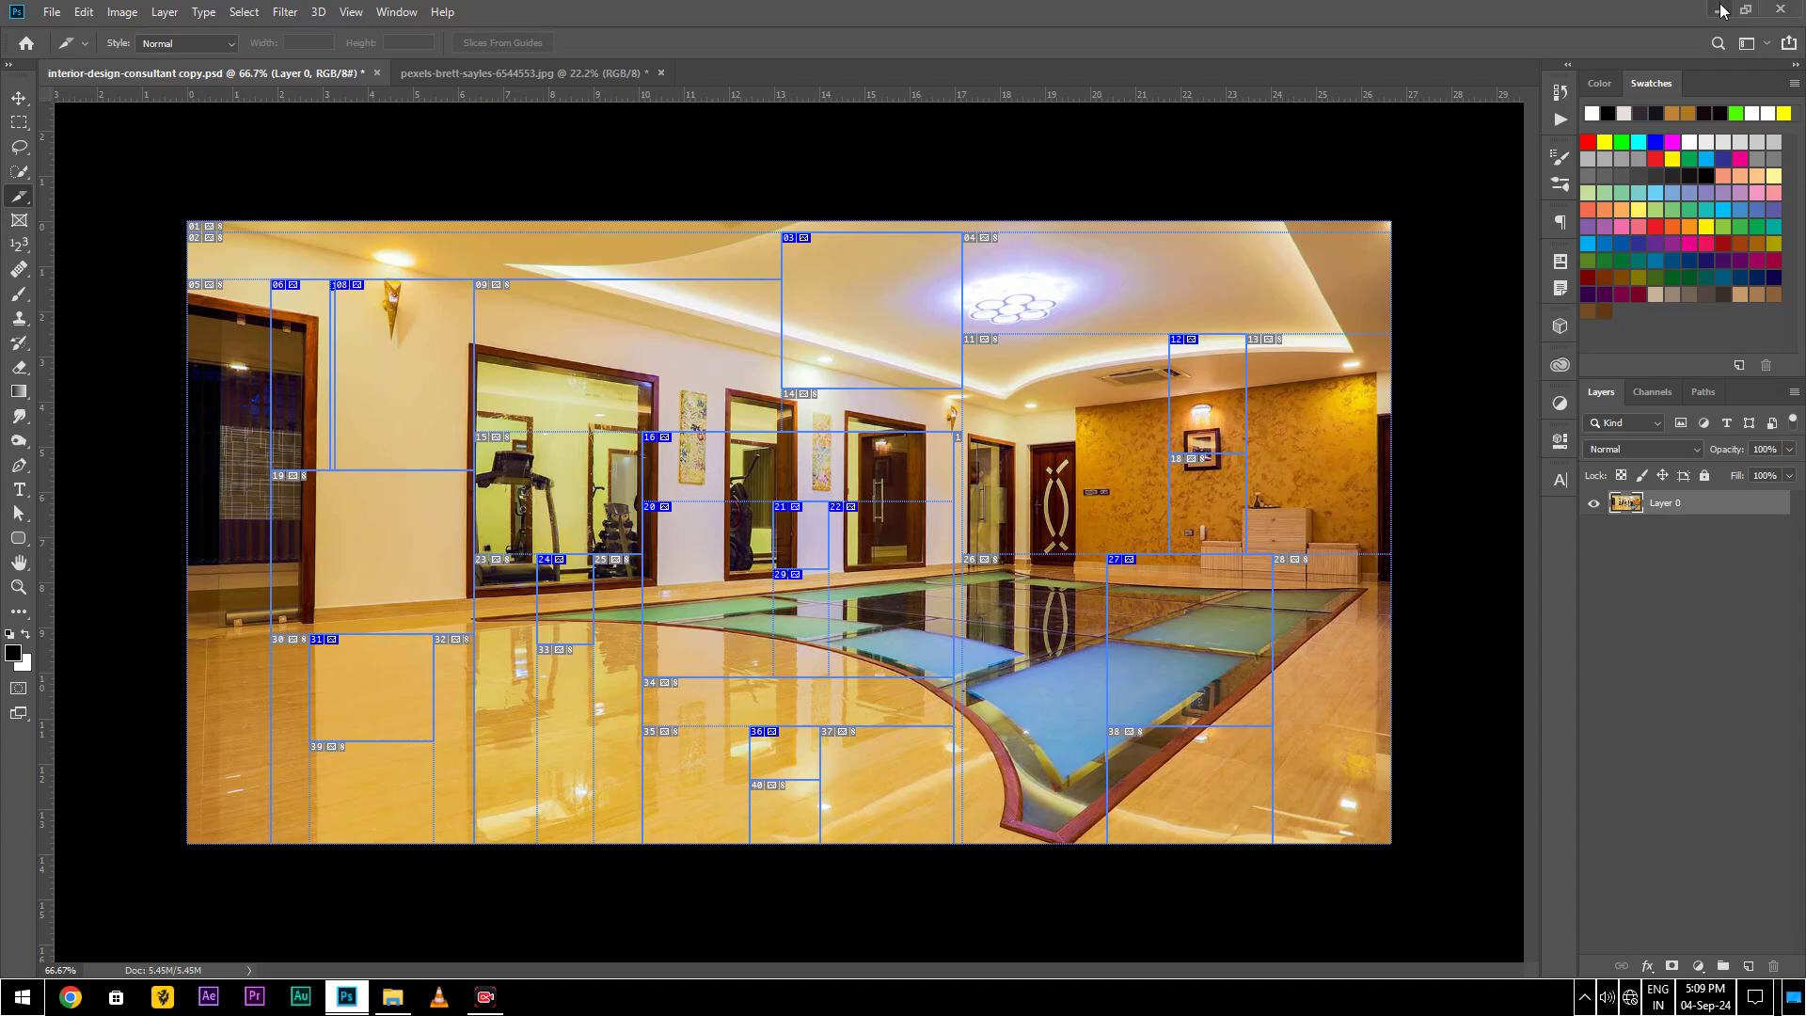
- Delete the images folder from the desktop and return to the sliced interior photo
{"action": "left_click", "coordinate": [1719, 10]}
{"action": "right_click", "coordinate": [155, 222]}
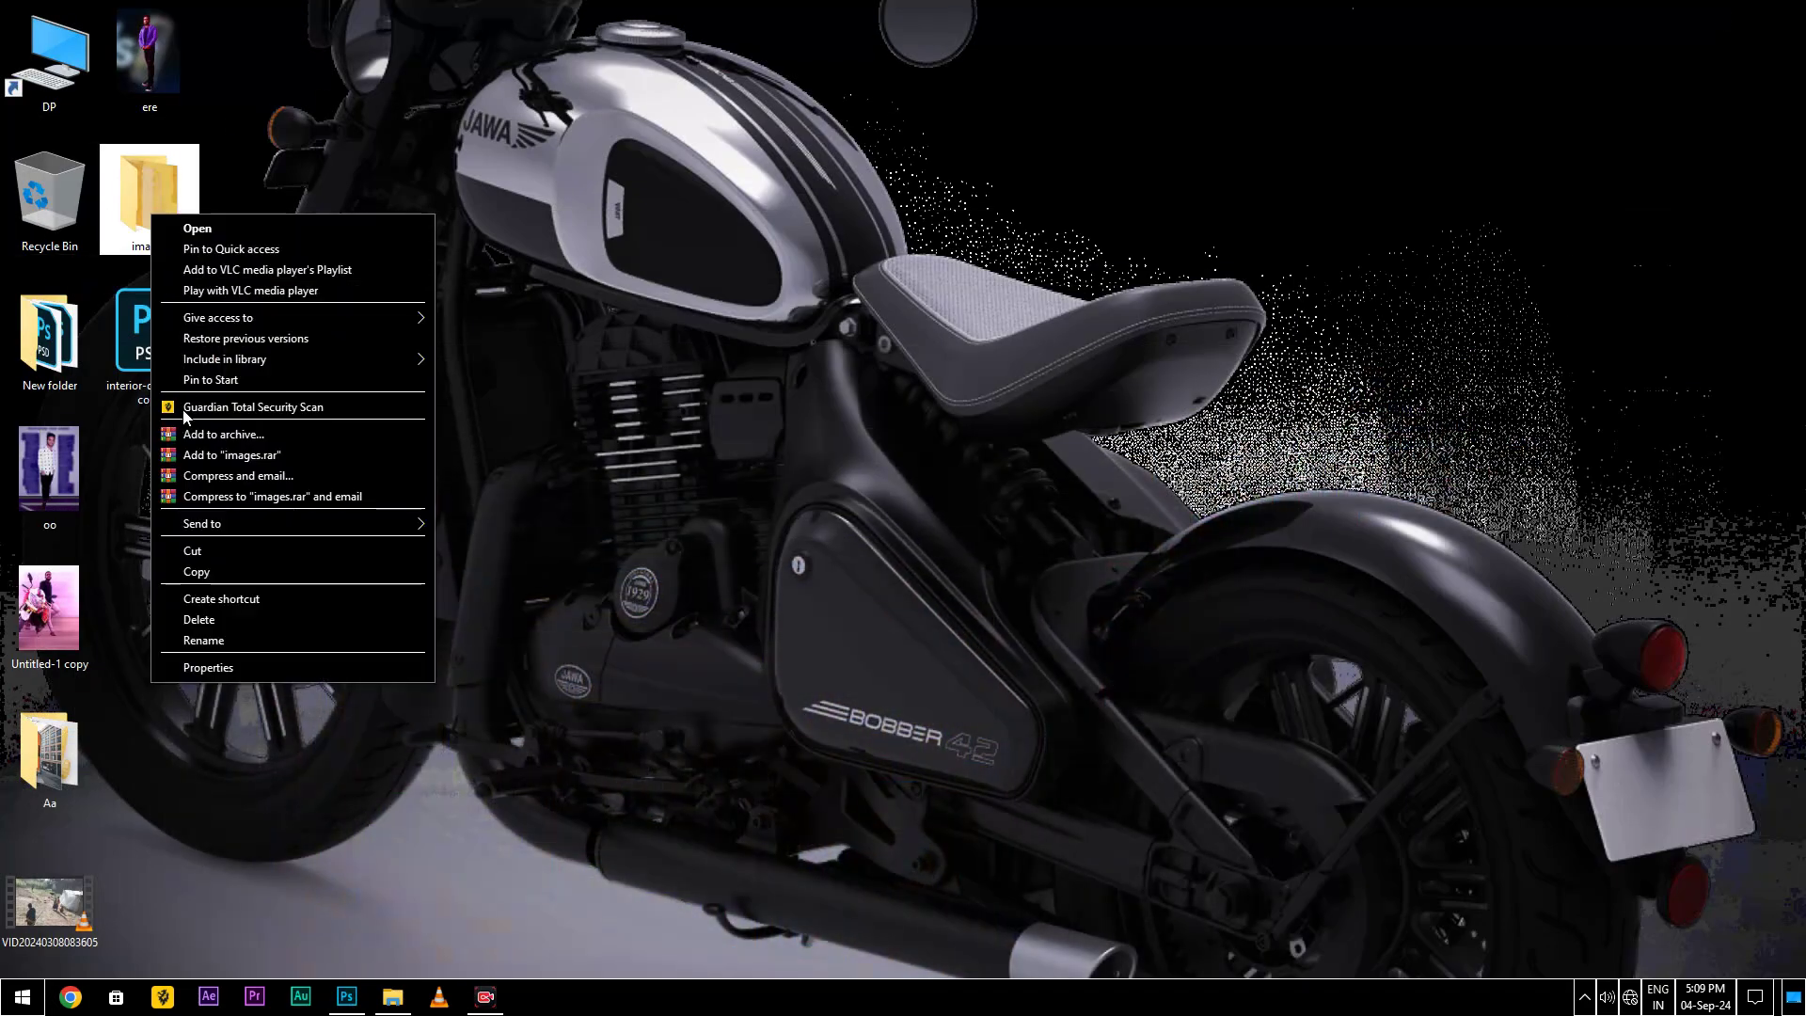
{"action": "left_click", "coordinate": [235, 619]}
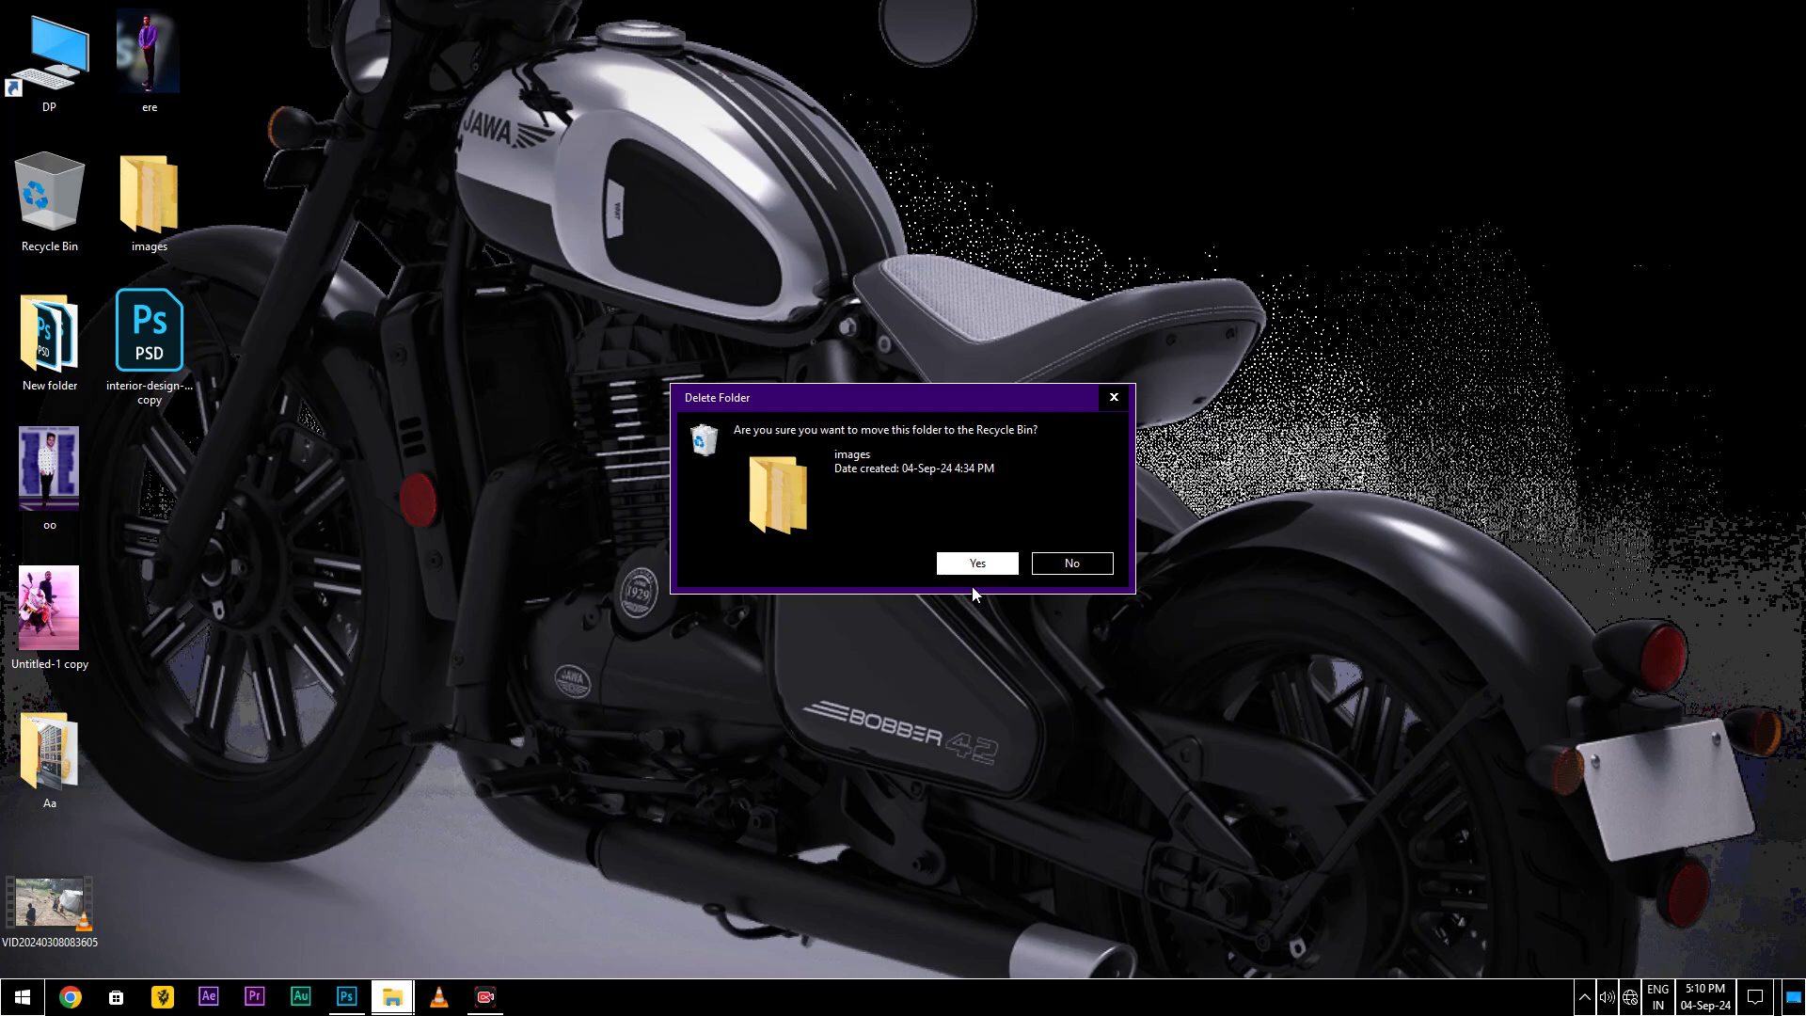
{"action": "left_click", "coordinate": [986, 567]}
{"action": "left_click", "coordinate": [347, 995]}
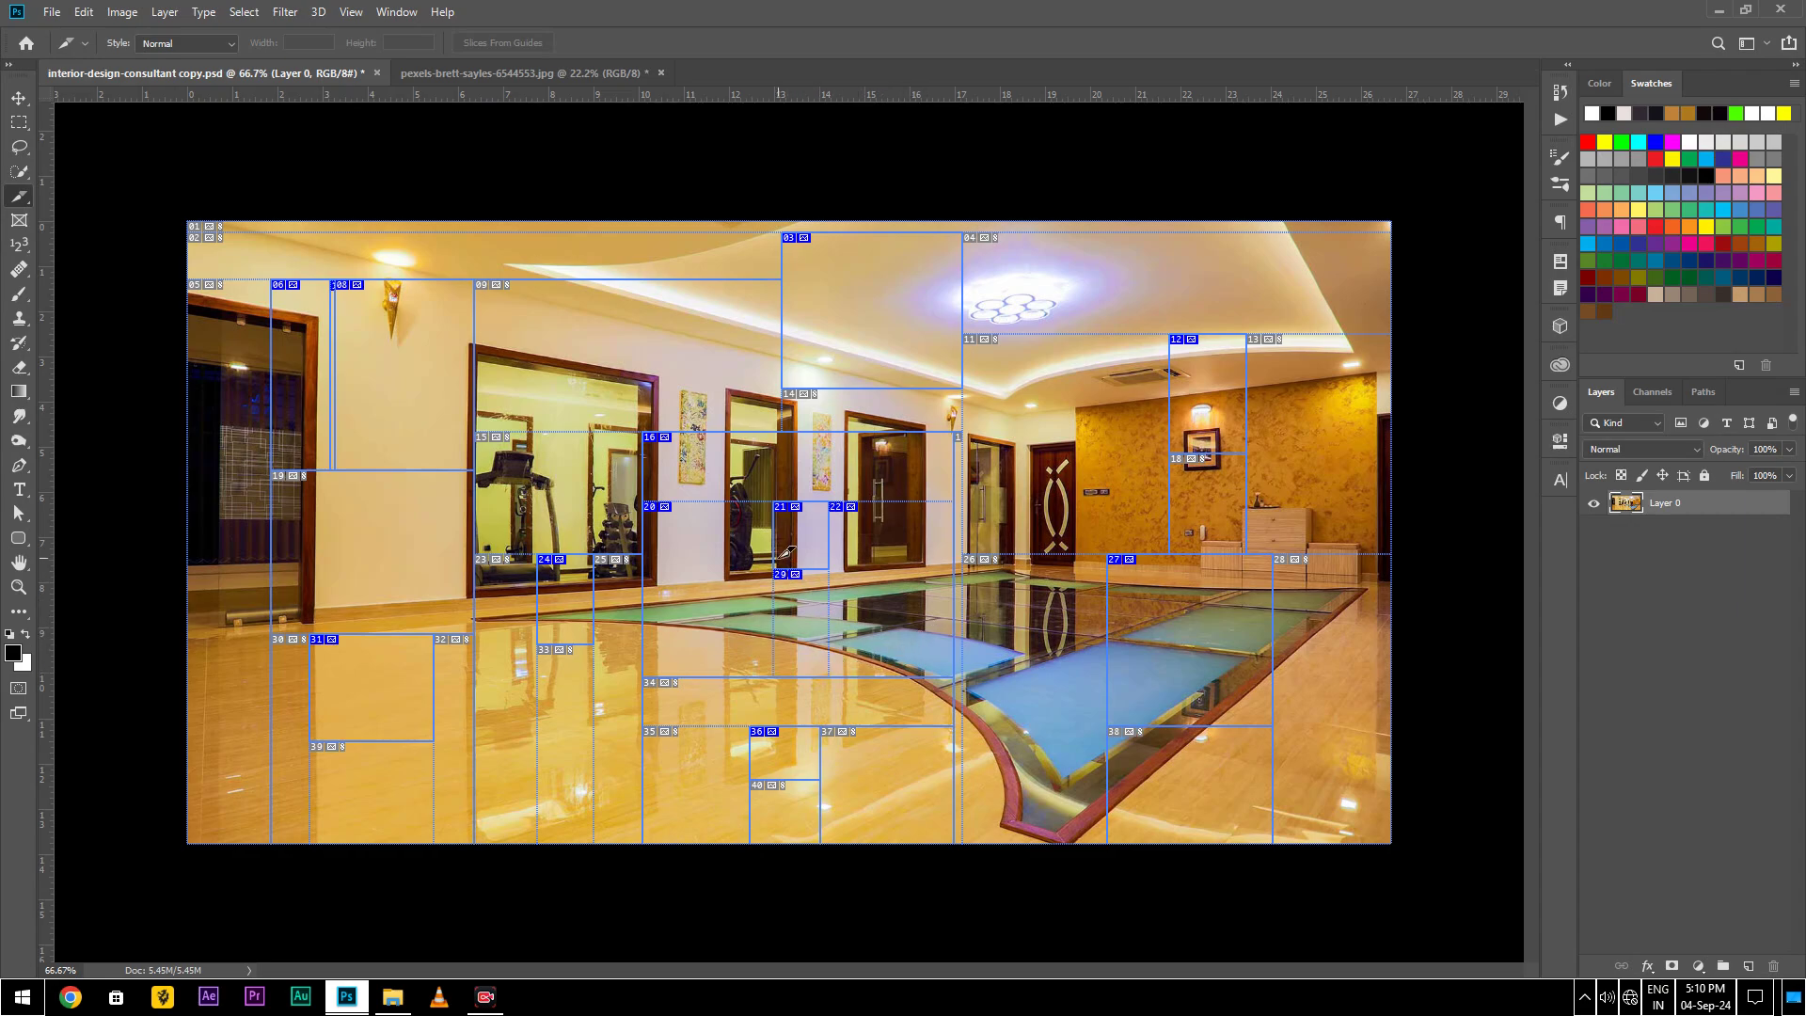
- Switch to the street photo and undo its existing slices
{"action": "left_click", "coordinate": [573, 83]}
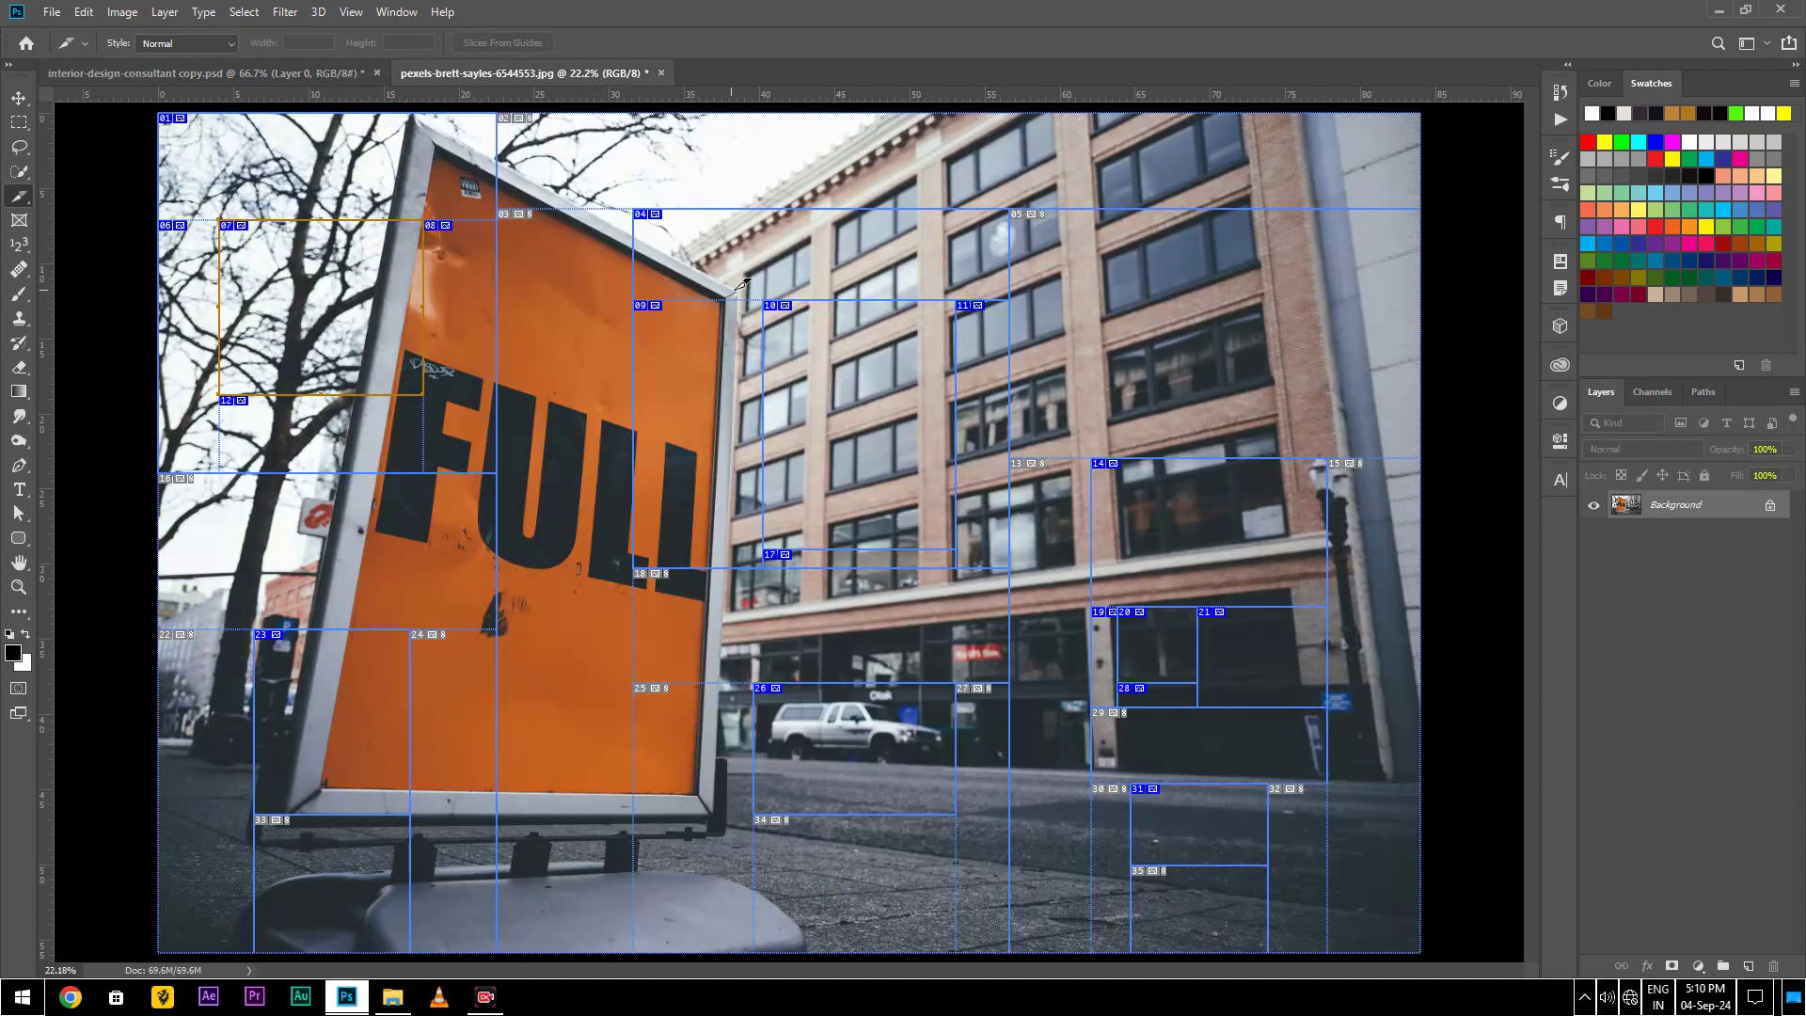
{"action": "key", "text": "ctrl+z"}
{"action": "key", "text": "ctrl+z"}
{"action": "key", "text": "ctrl+z"}
{"action": "key", "text": "ctrl+z"}
{"action": "key", "text": "ctrl+z"}
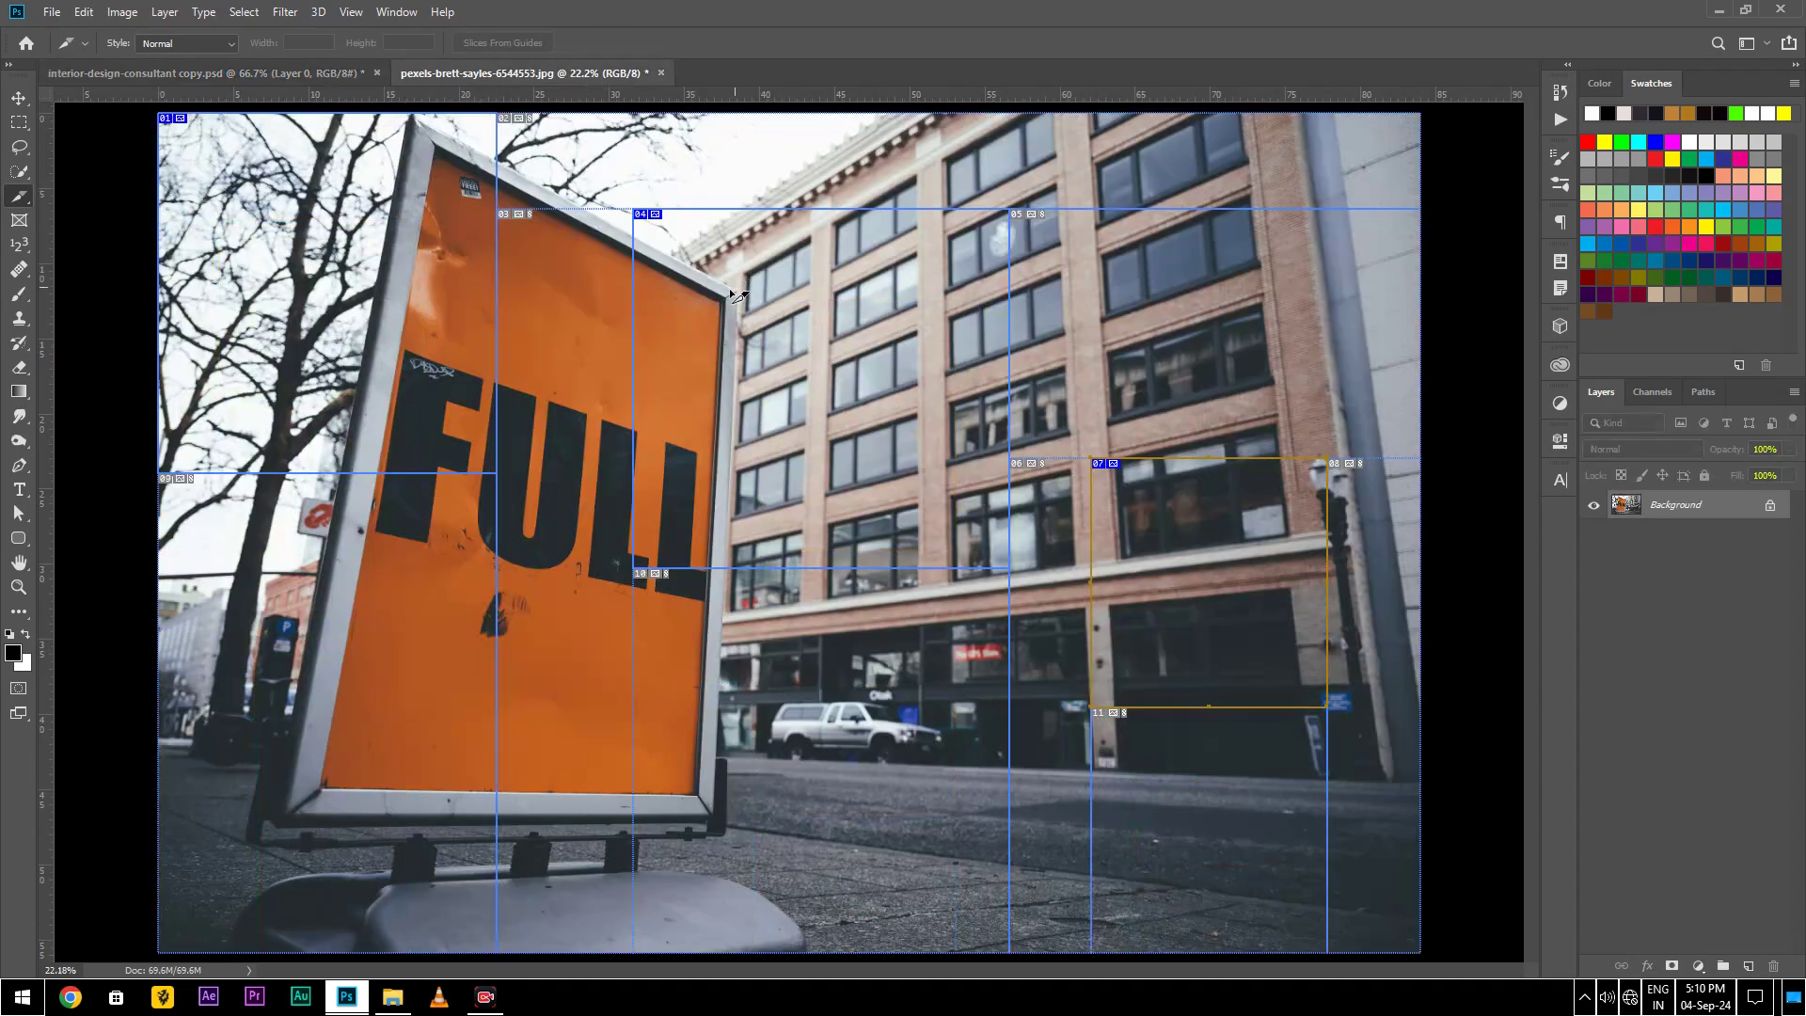
{"action": "key", "text": "ctrl+z"}
{"action": "key", "text": "ctrl+z"}
{"action": "key", "text": "ctrl+z"}
{"action": "key", "text": "ctrl+z"}
{"action": "key", "text": "ctrl+z"}
{"action": "key", "text": "ctrl+z"}
{"action": "key", "text": "ctrl+z"}
- Draw new slices over the FULL sign, its UL letters, building windows and the dark storefront
{"action": "left_click_drag", "start_coordinate": [438, 146], "coordinate": [700, 792]}
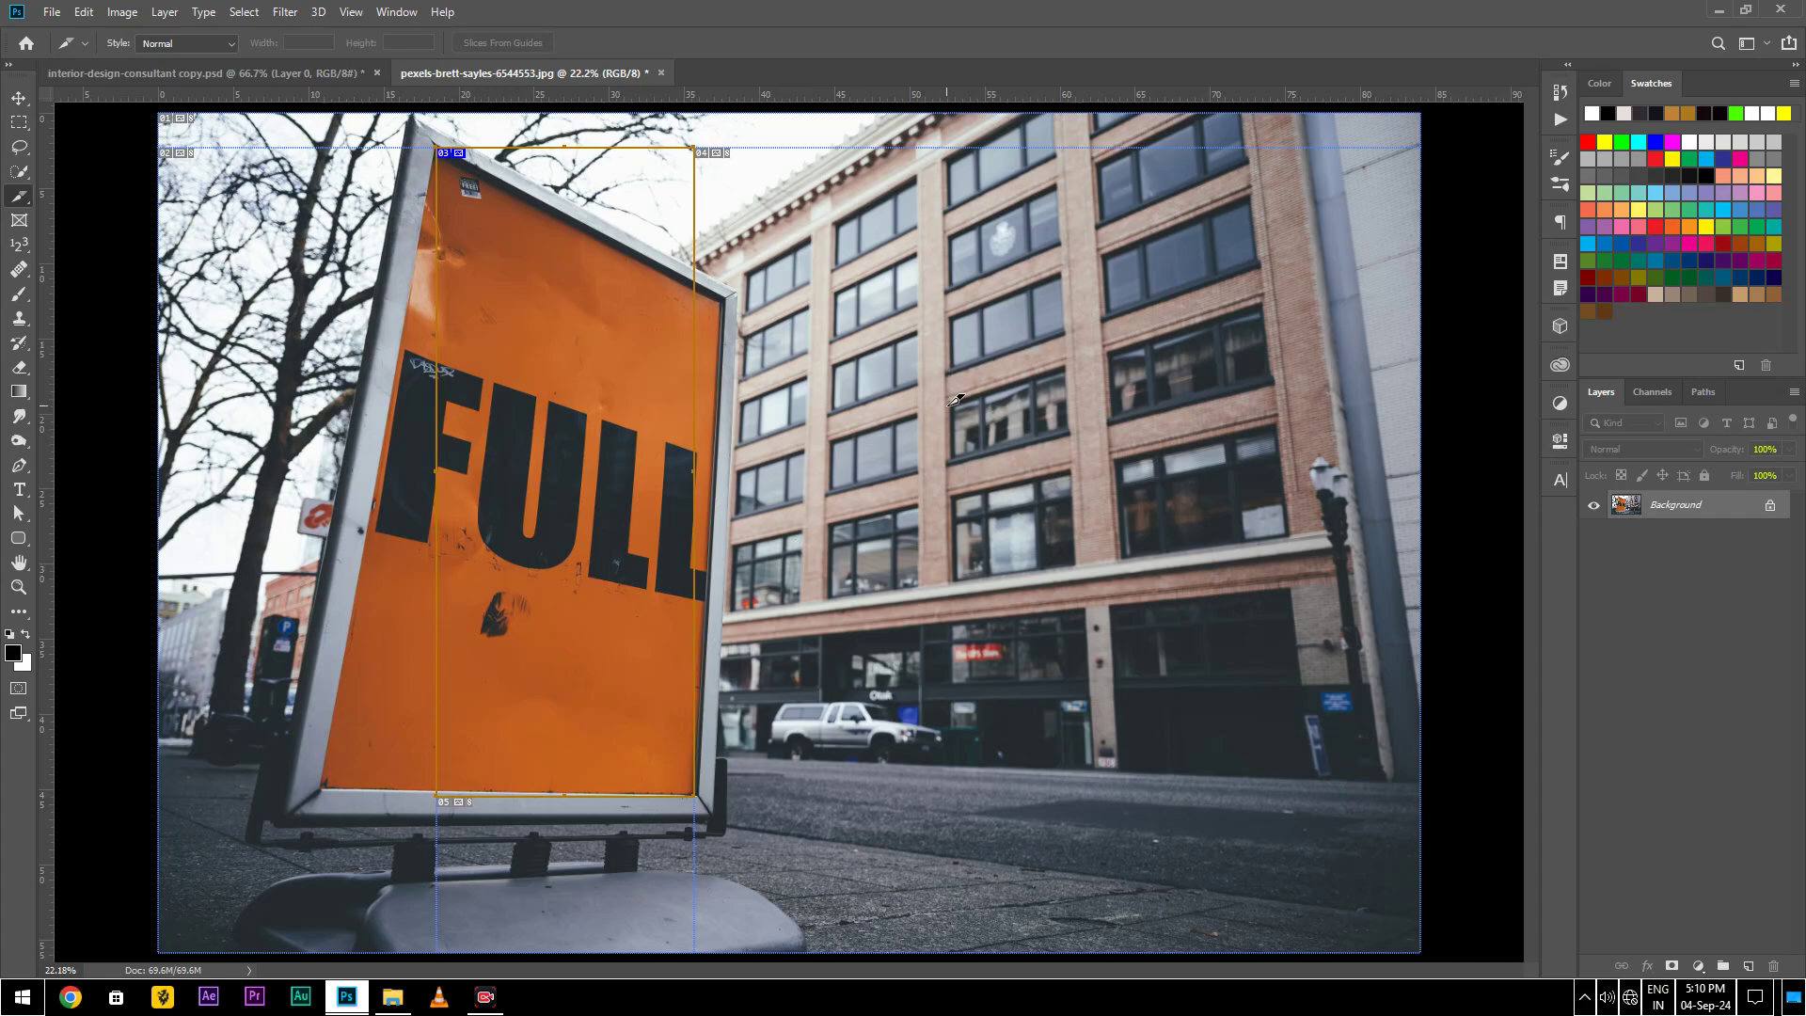
{"action": "left_click_drag", "start_coordinate": [948, 405], "coordinate": [1075, 562]}
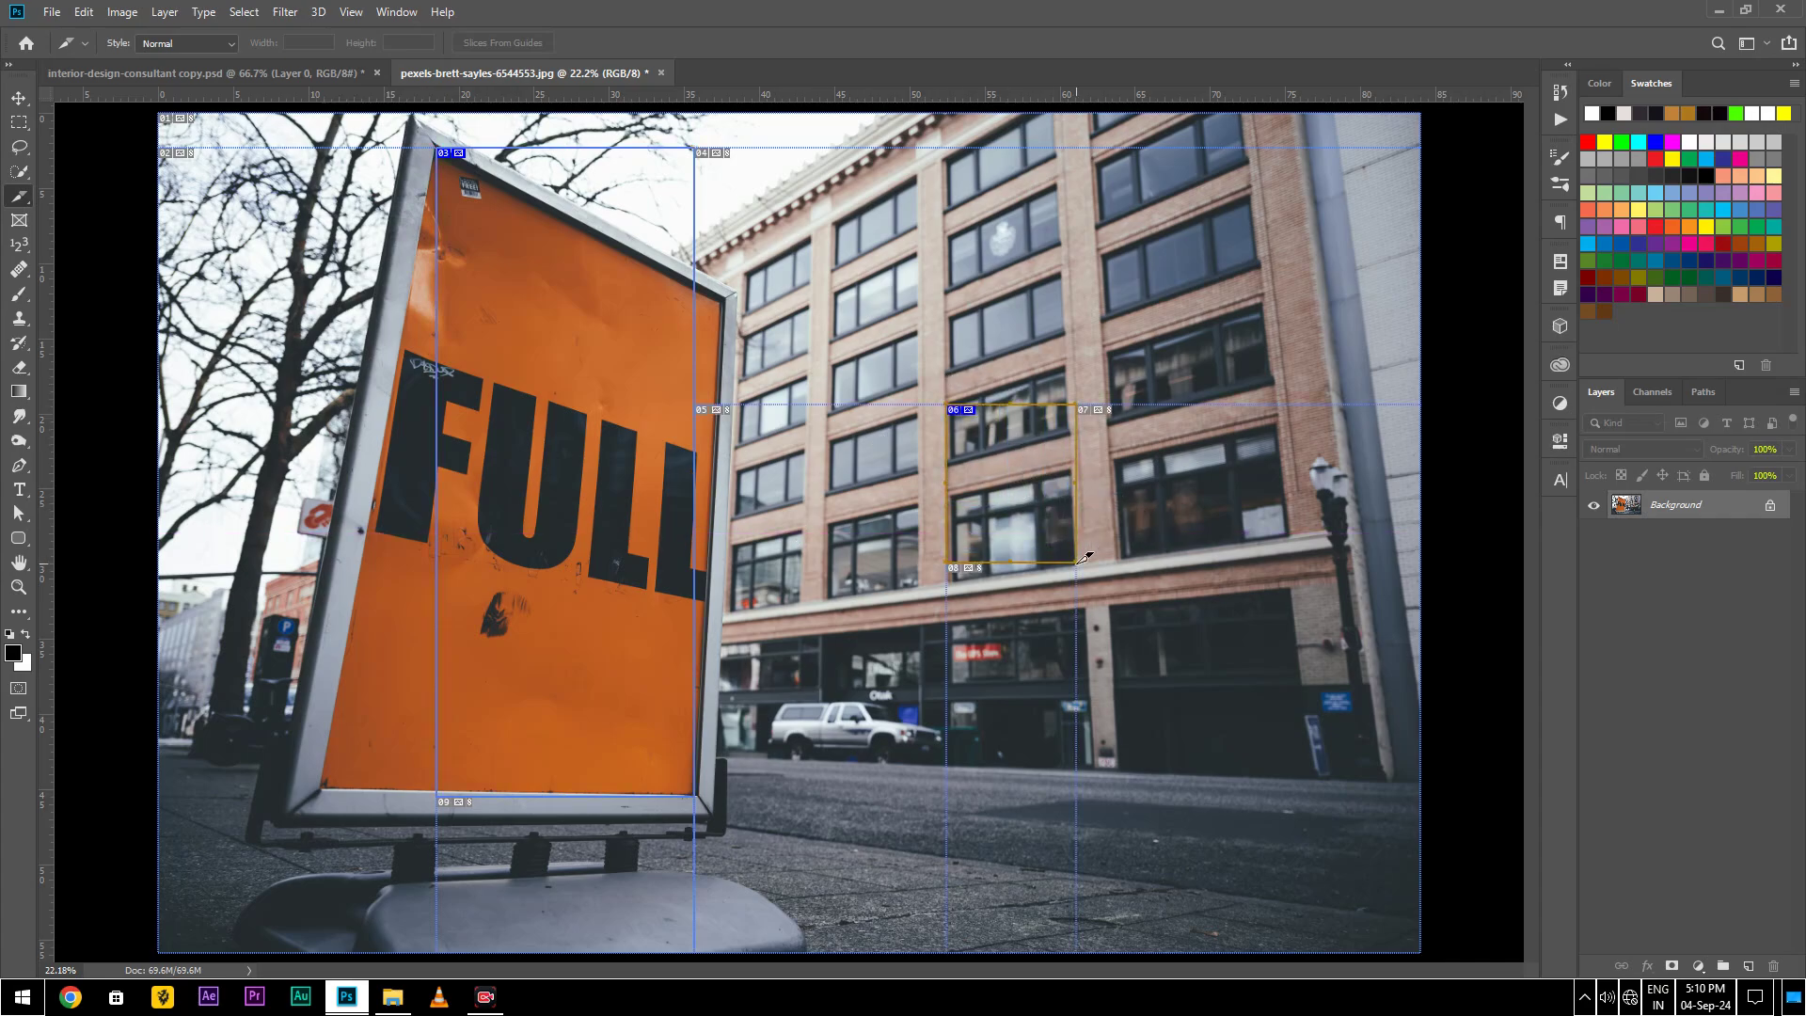
{"action": "left_click_drag", "start_coordinate": [1115, 607], "coordinate": [1301, 849]}
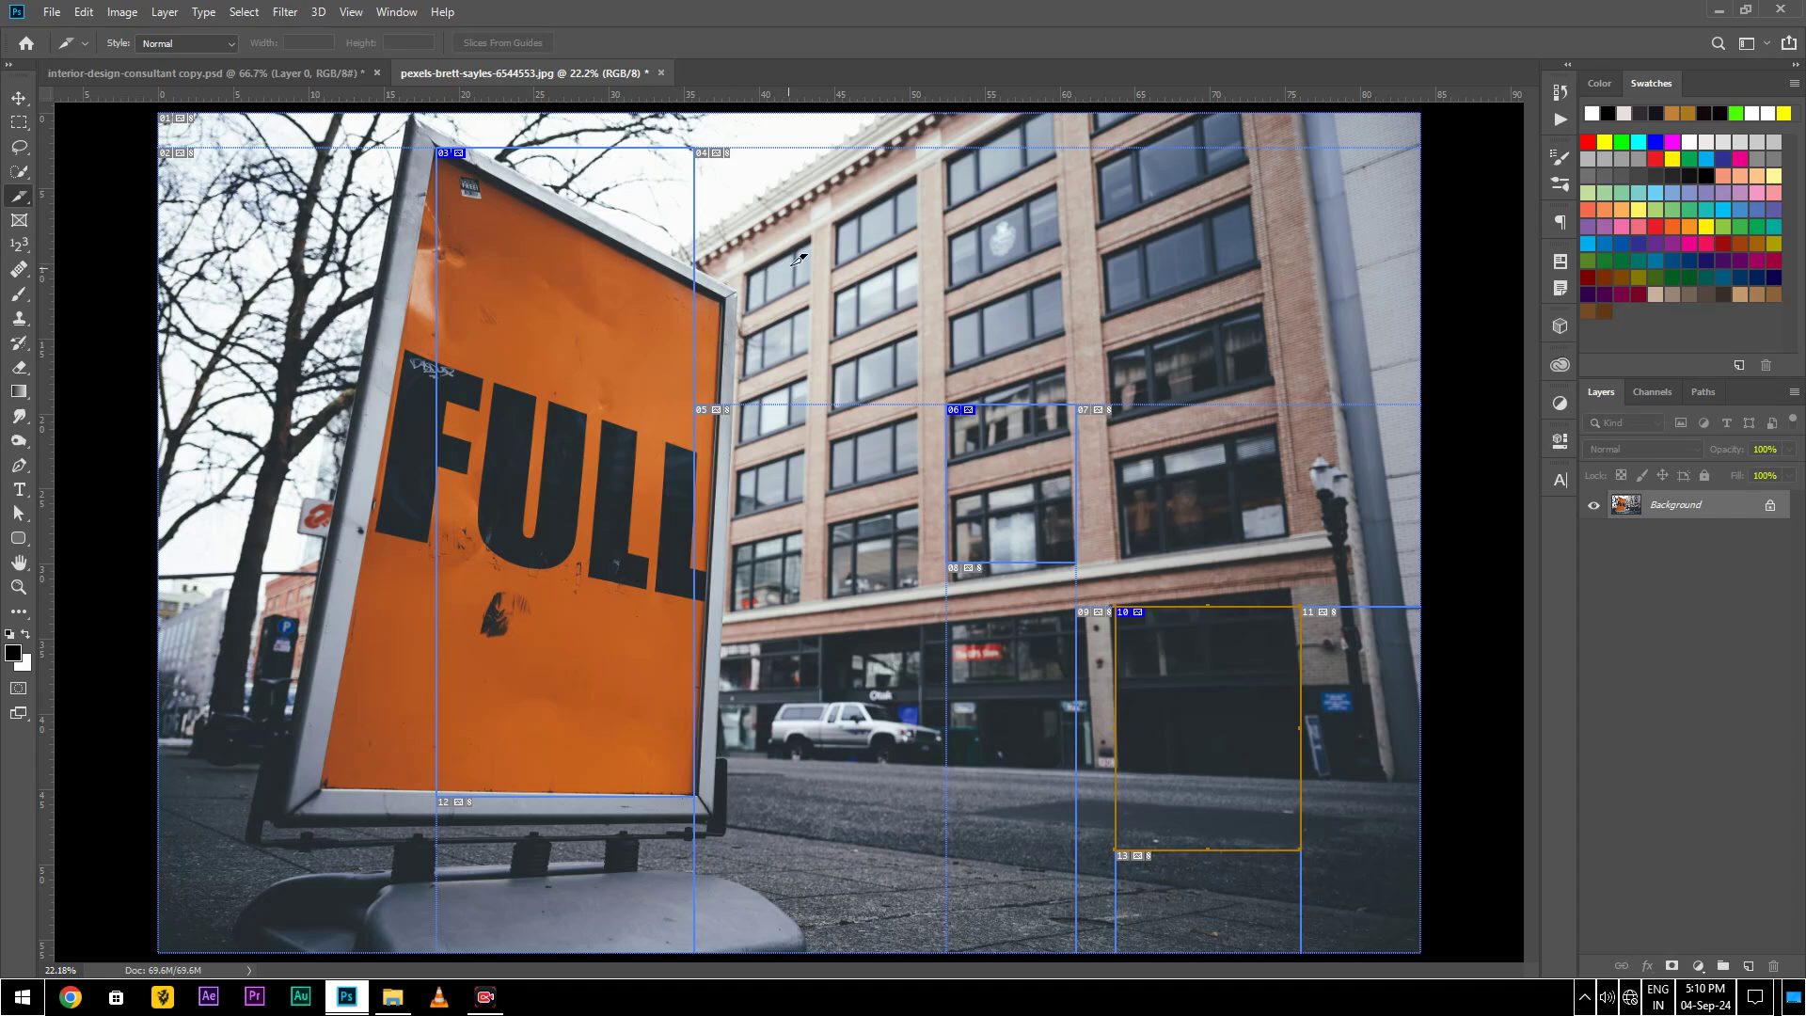
{"action": "left_click_drag", "start_coordinate": [833, 228], "coordinate": [922, 373]}
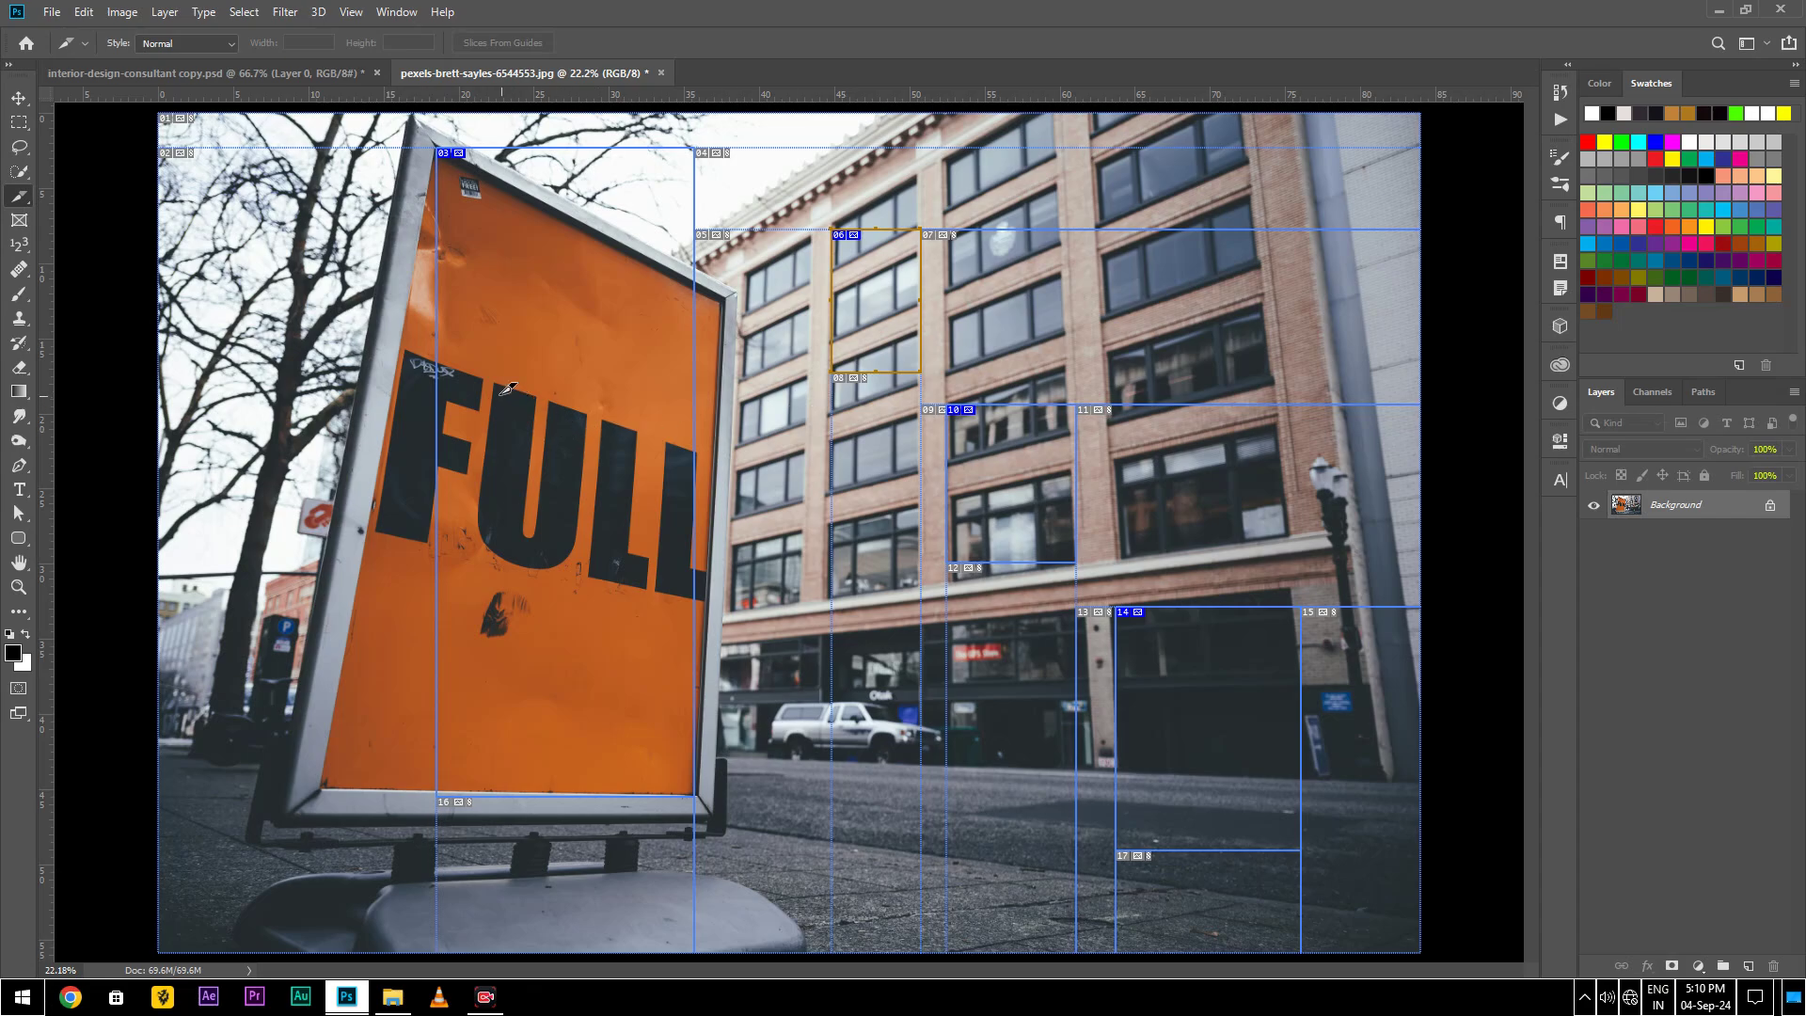
{"action": "left_click_drag", "start_coordinate": [489, 374], "coordinate": [595, 617]}
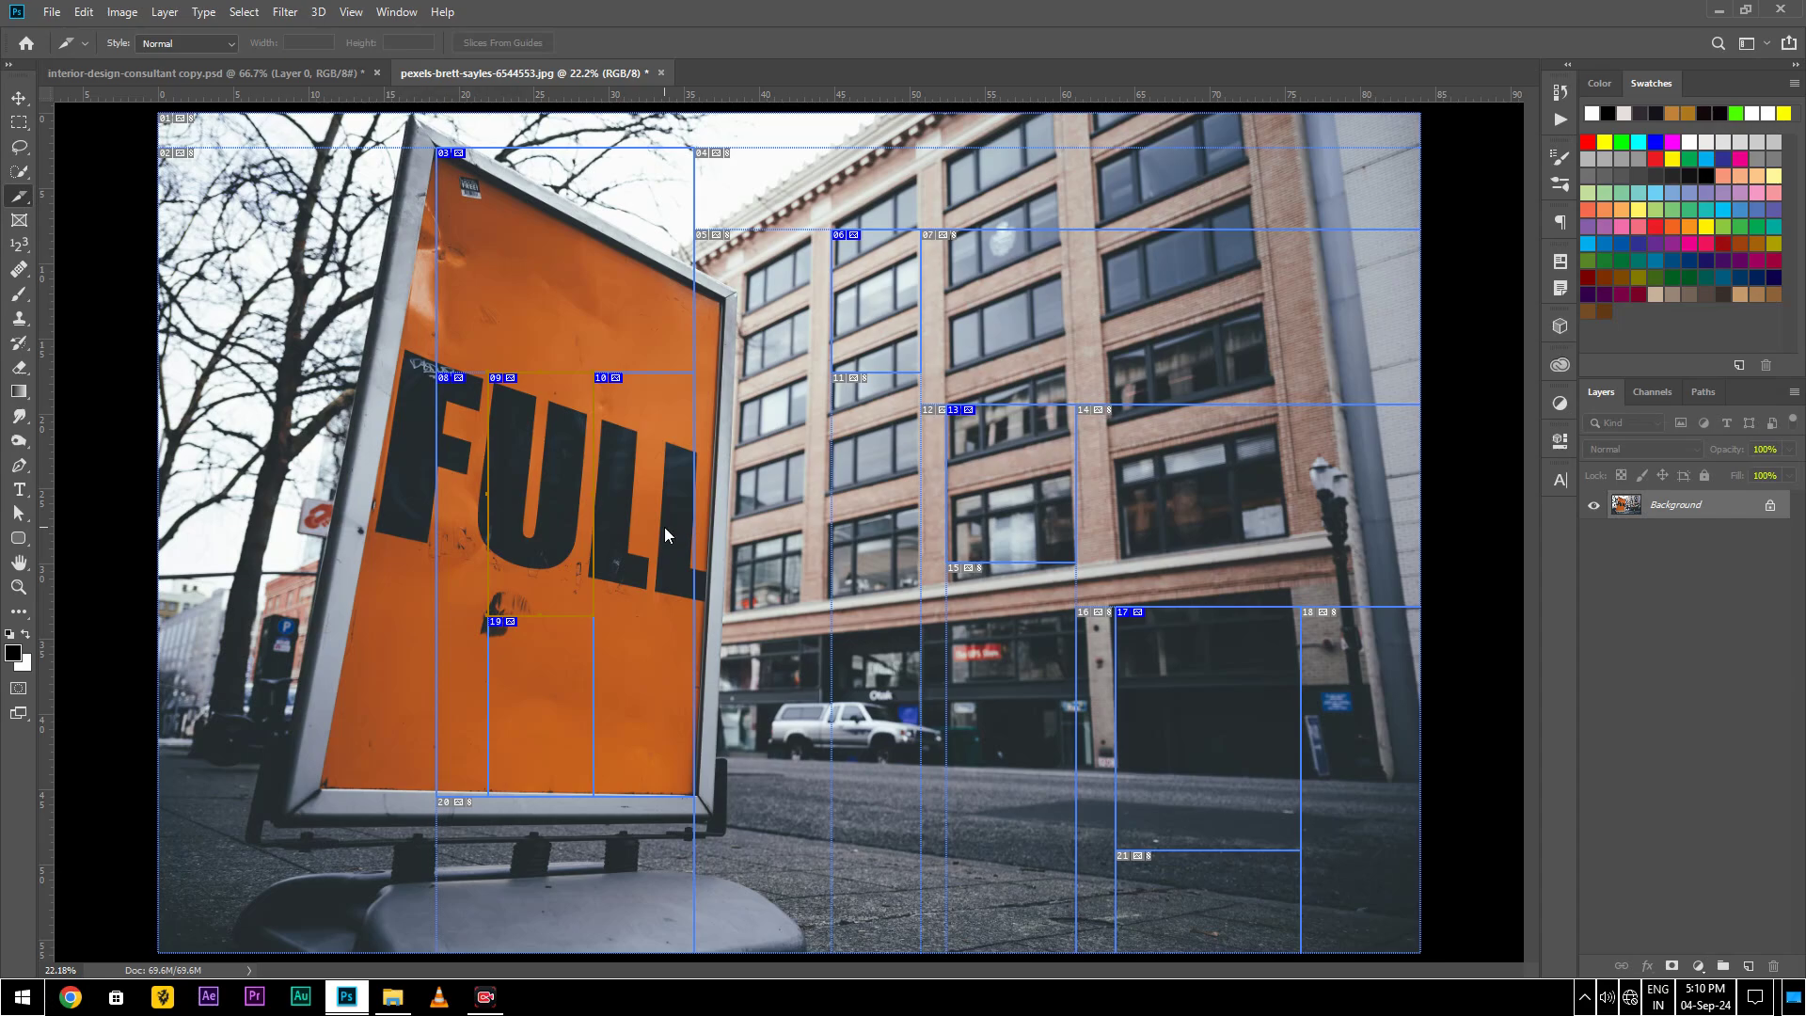
{"action": "key", "text": "ctrl+alt+shift+s"}
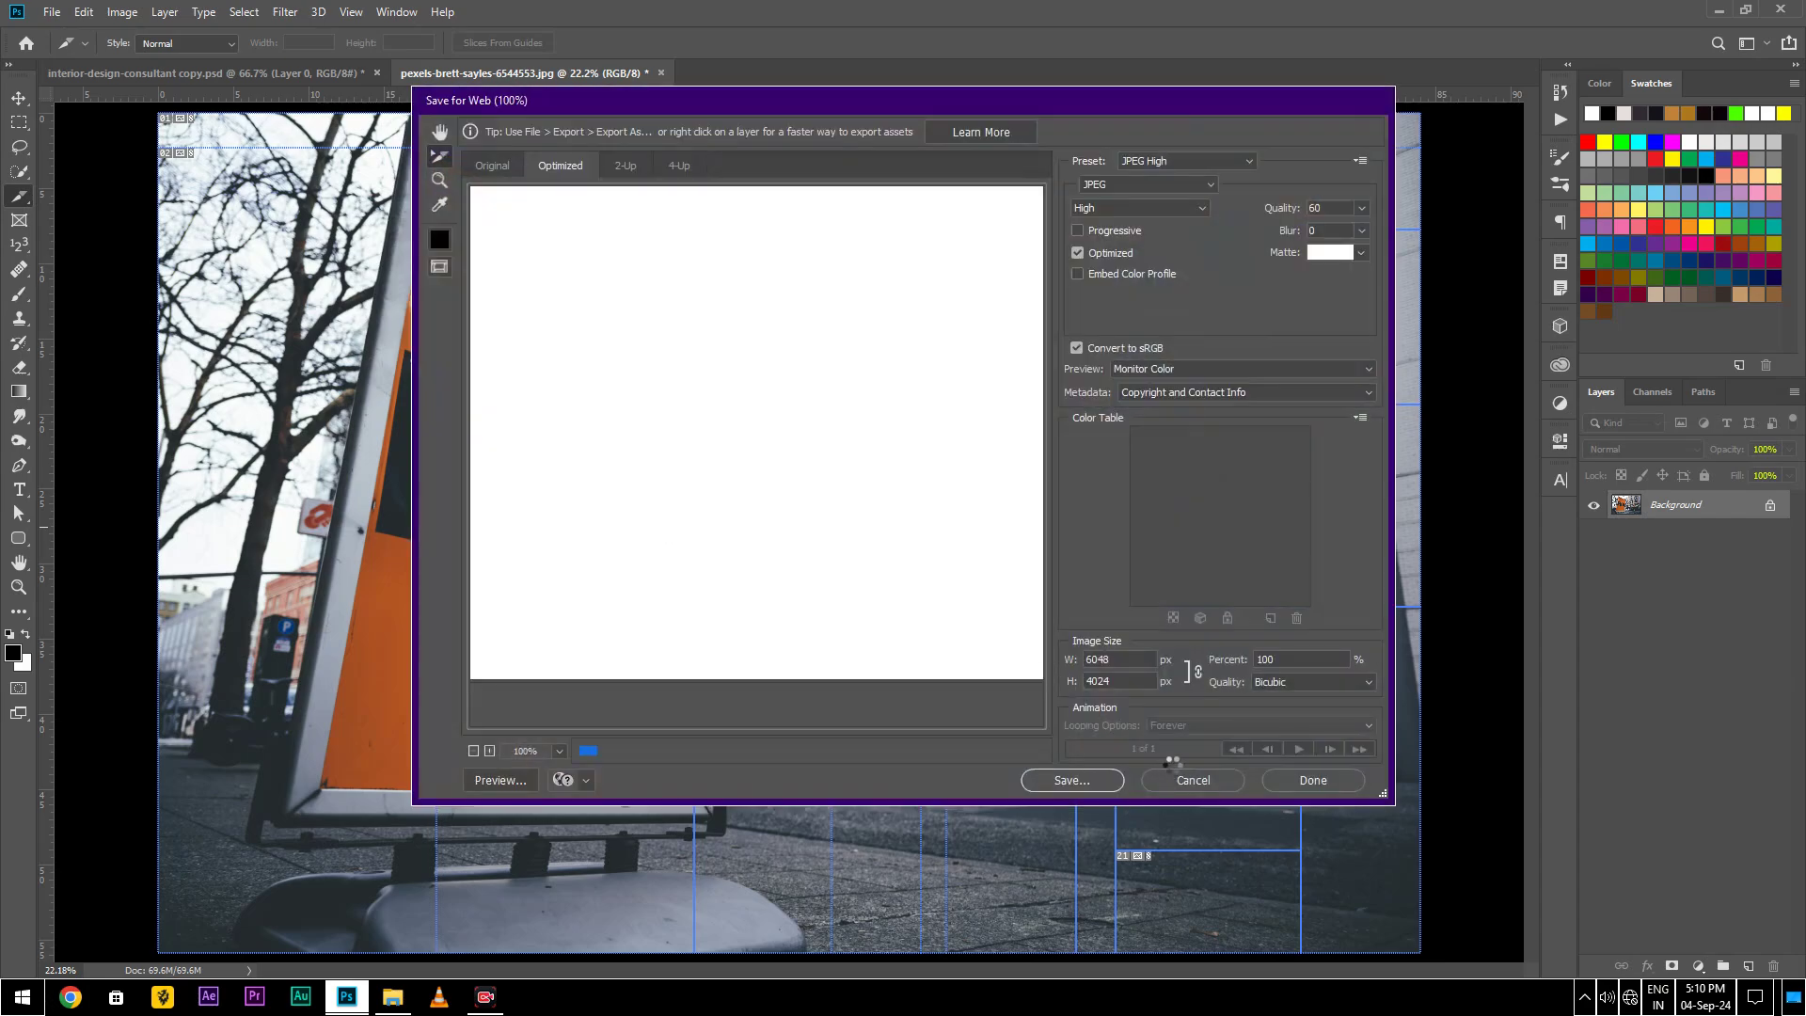
- Export all street-photo slices as JPEG images to the Desktop, creating a new images folder
{"action": "left_click", "coordinate": [1100, 782]}
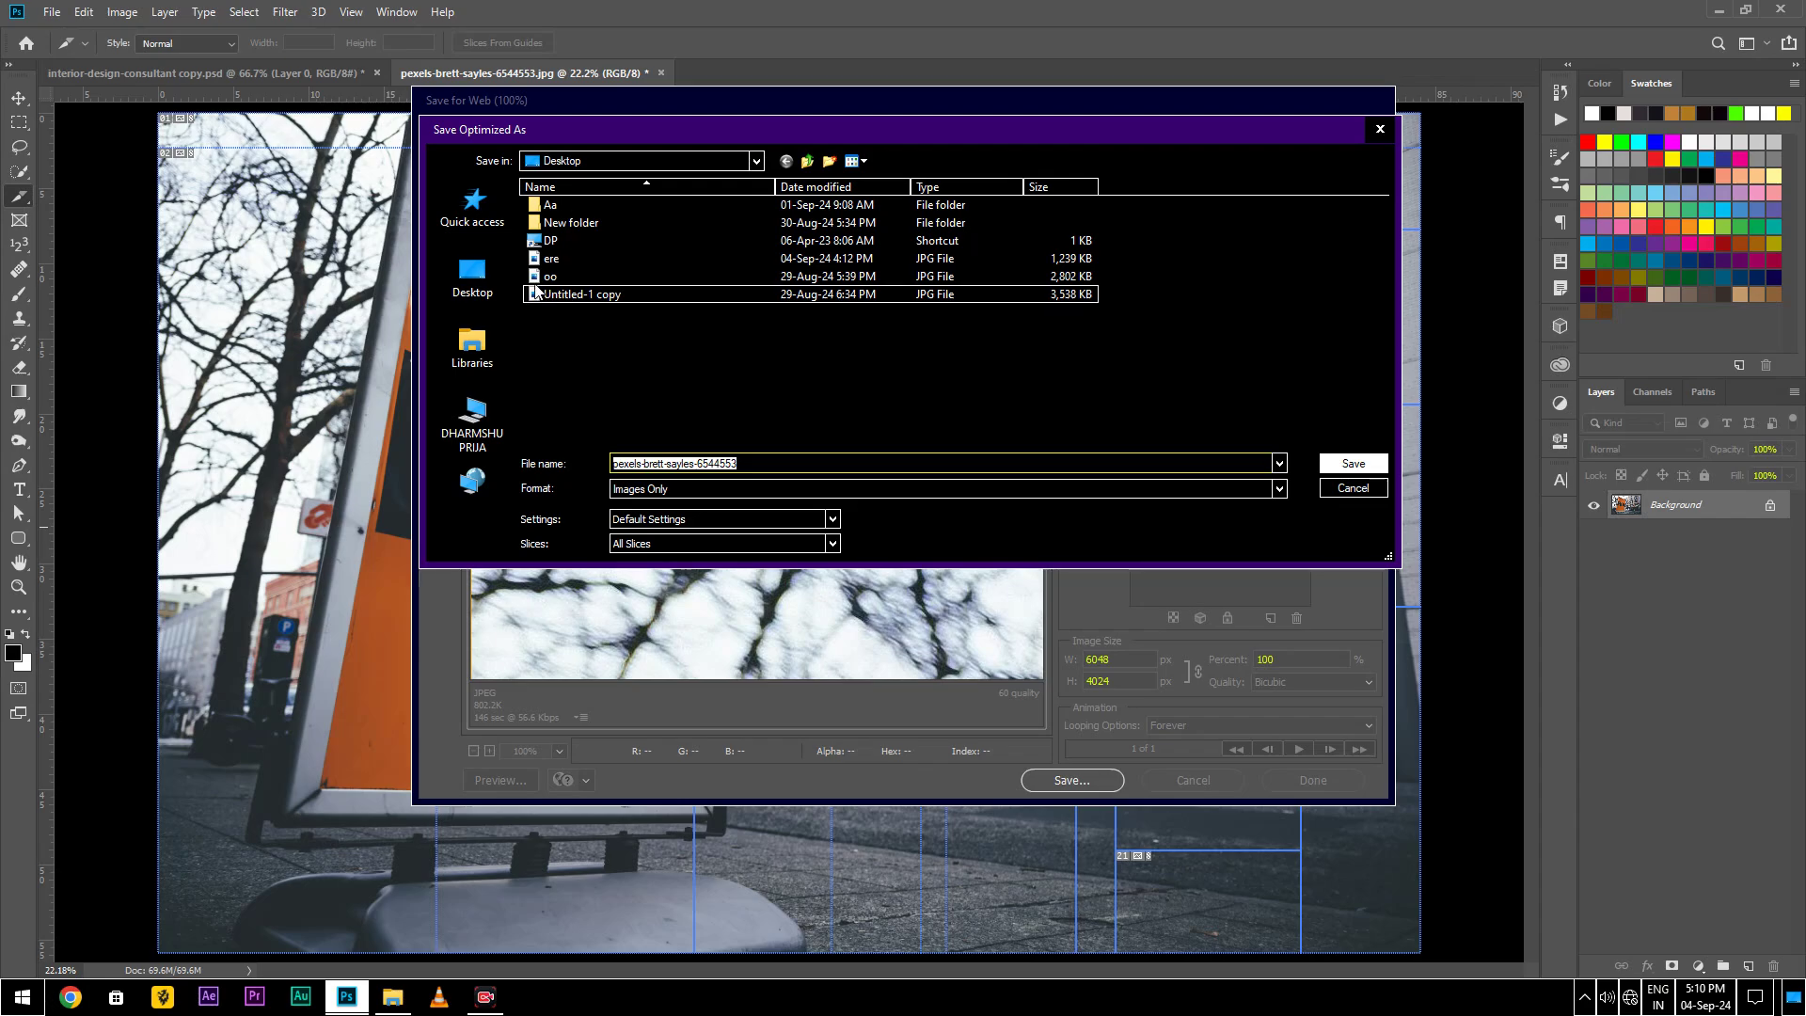
{"action": "scroll", "coordinate": [512, 268], "scroll_direction": "down", "scroll_amount": 1, "text": "ctrl"}
{"action": "left_click", "coordinate": [1353, 488]}
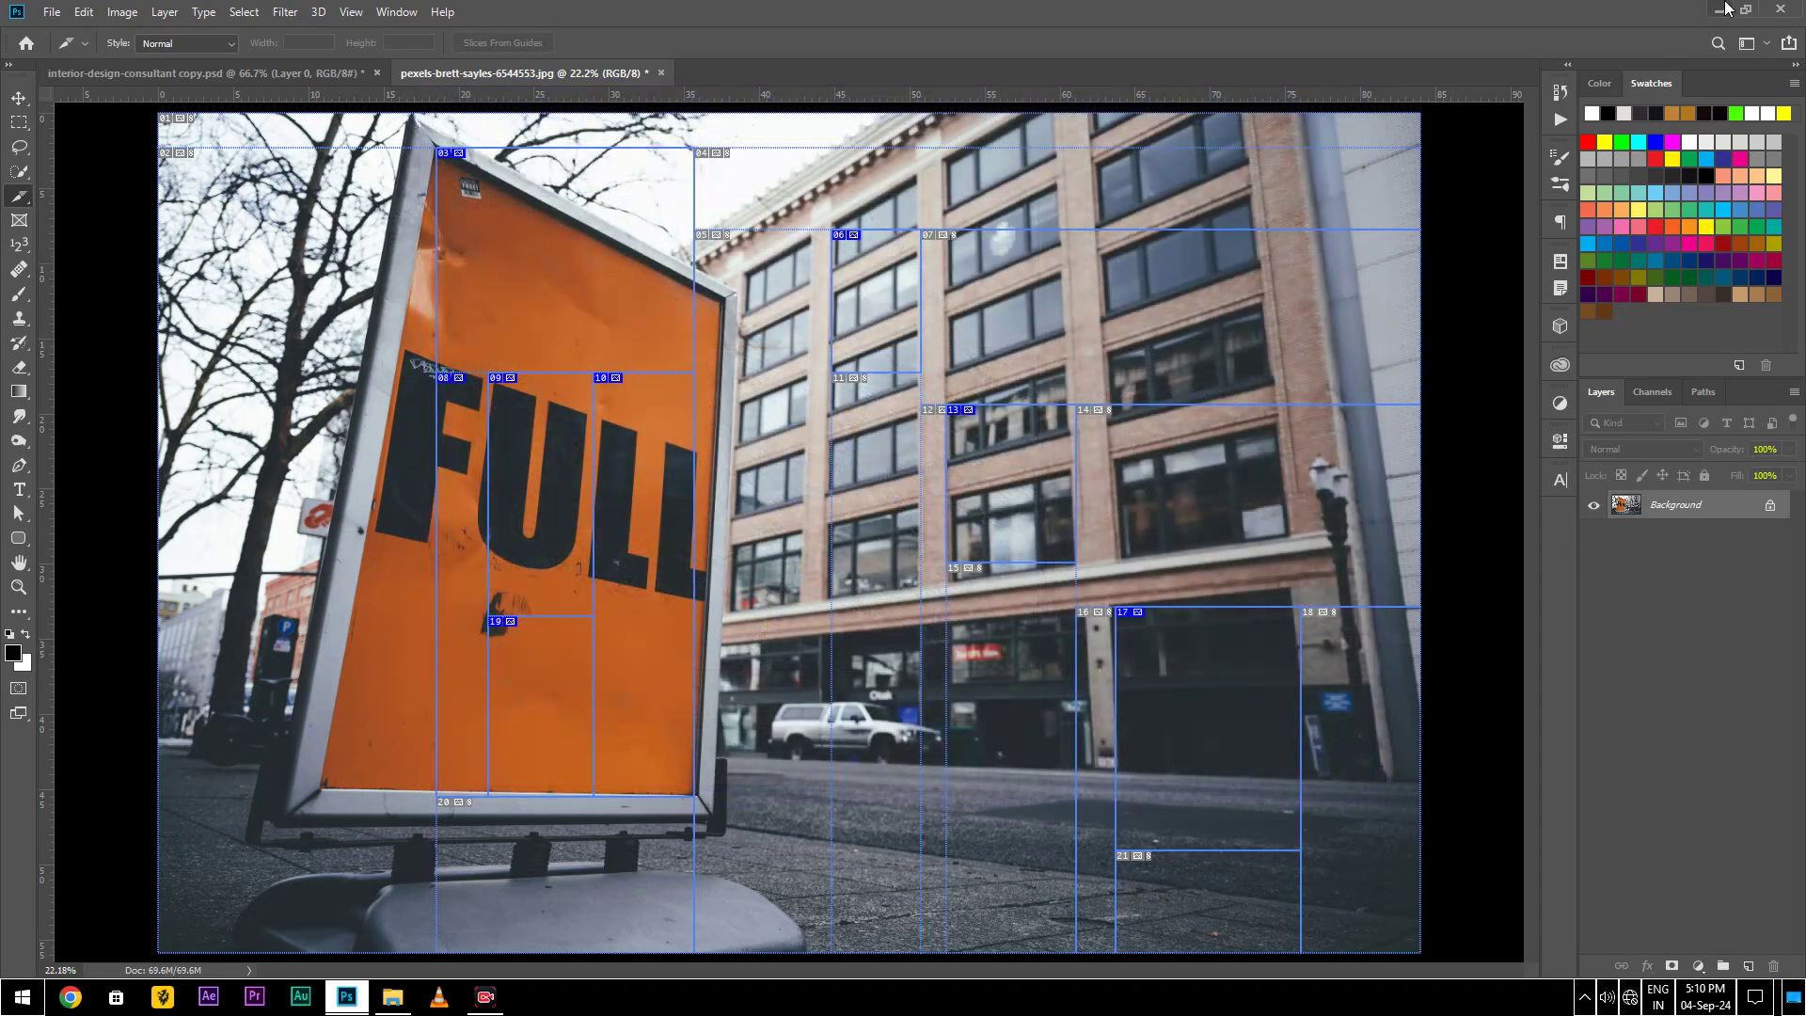
{"action": "left_click", "coordinate": [1725, 8]}
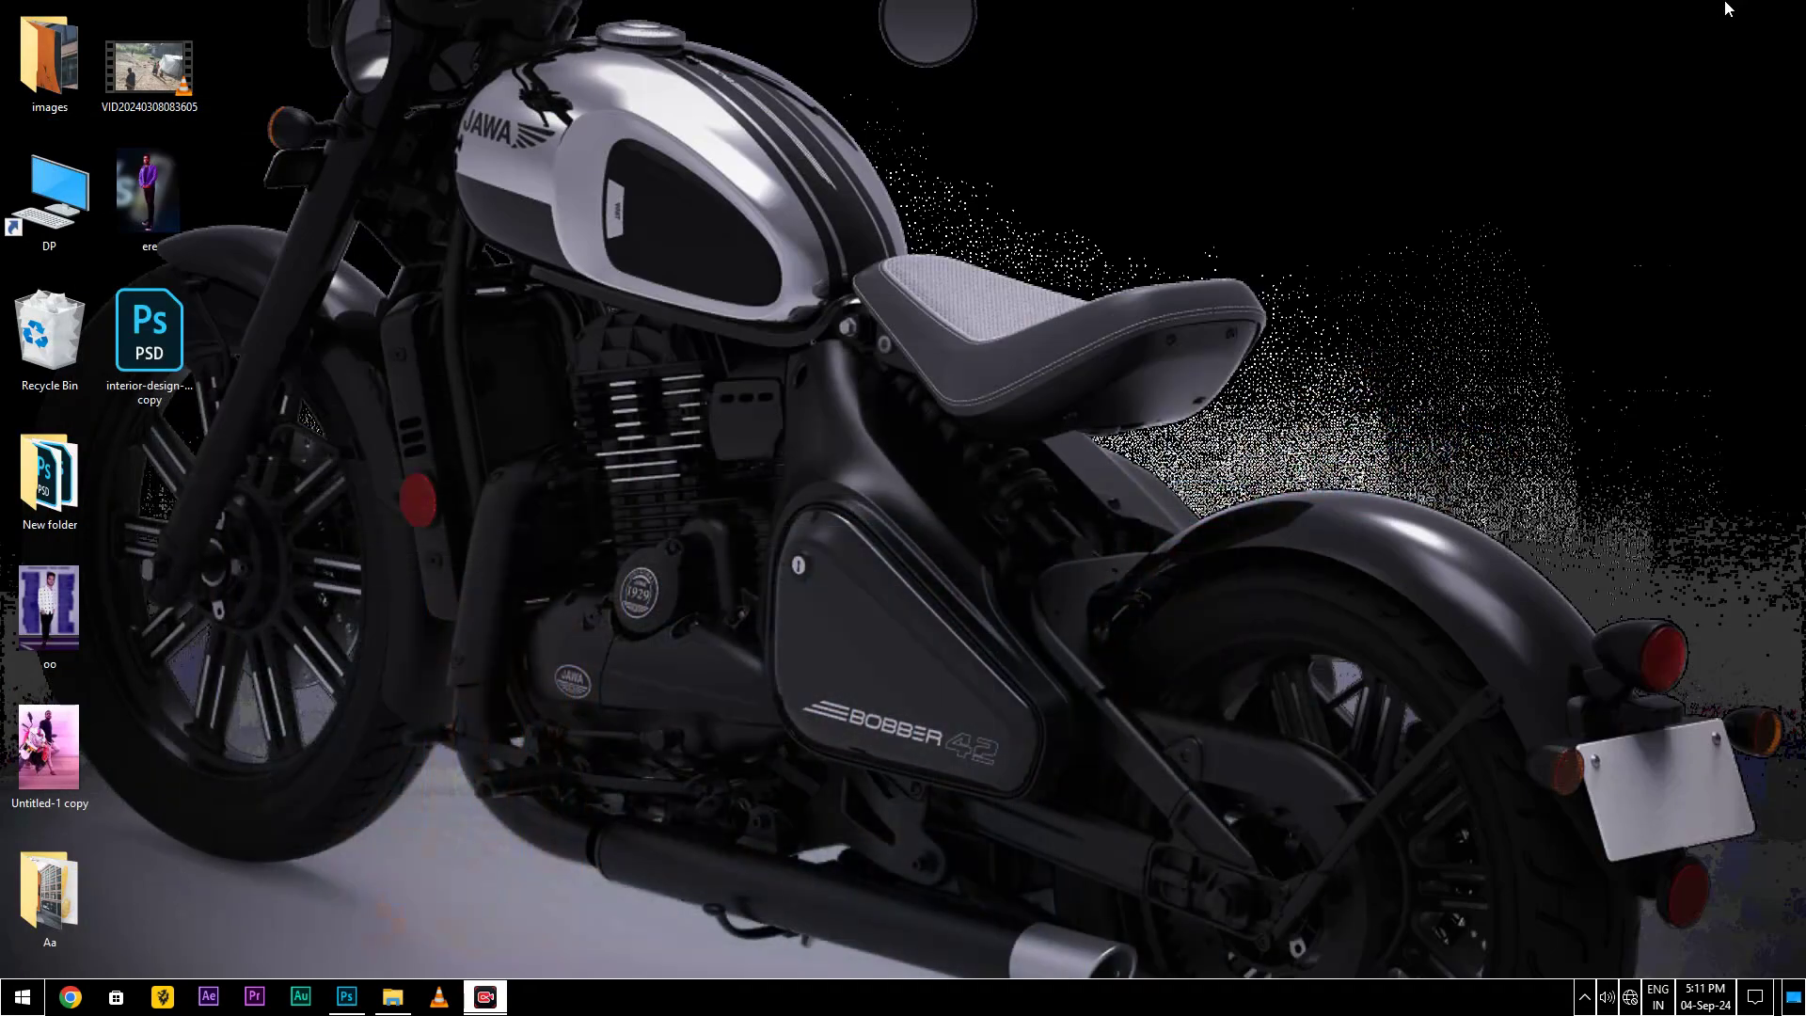
- Open the new Desktop images folder, check its 21 street-photo slices, and return to Photoshop
{"action": "left_click_drag", "start_coordinate": [49, 57], "coordinate": [189, 392]}
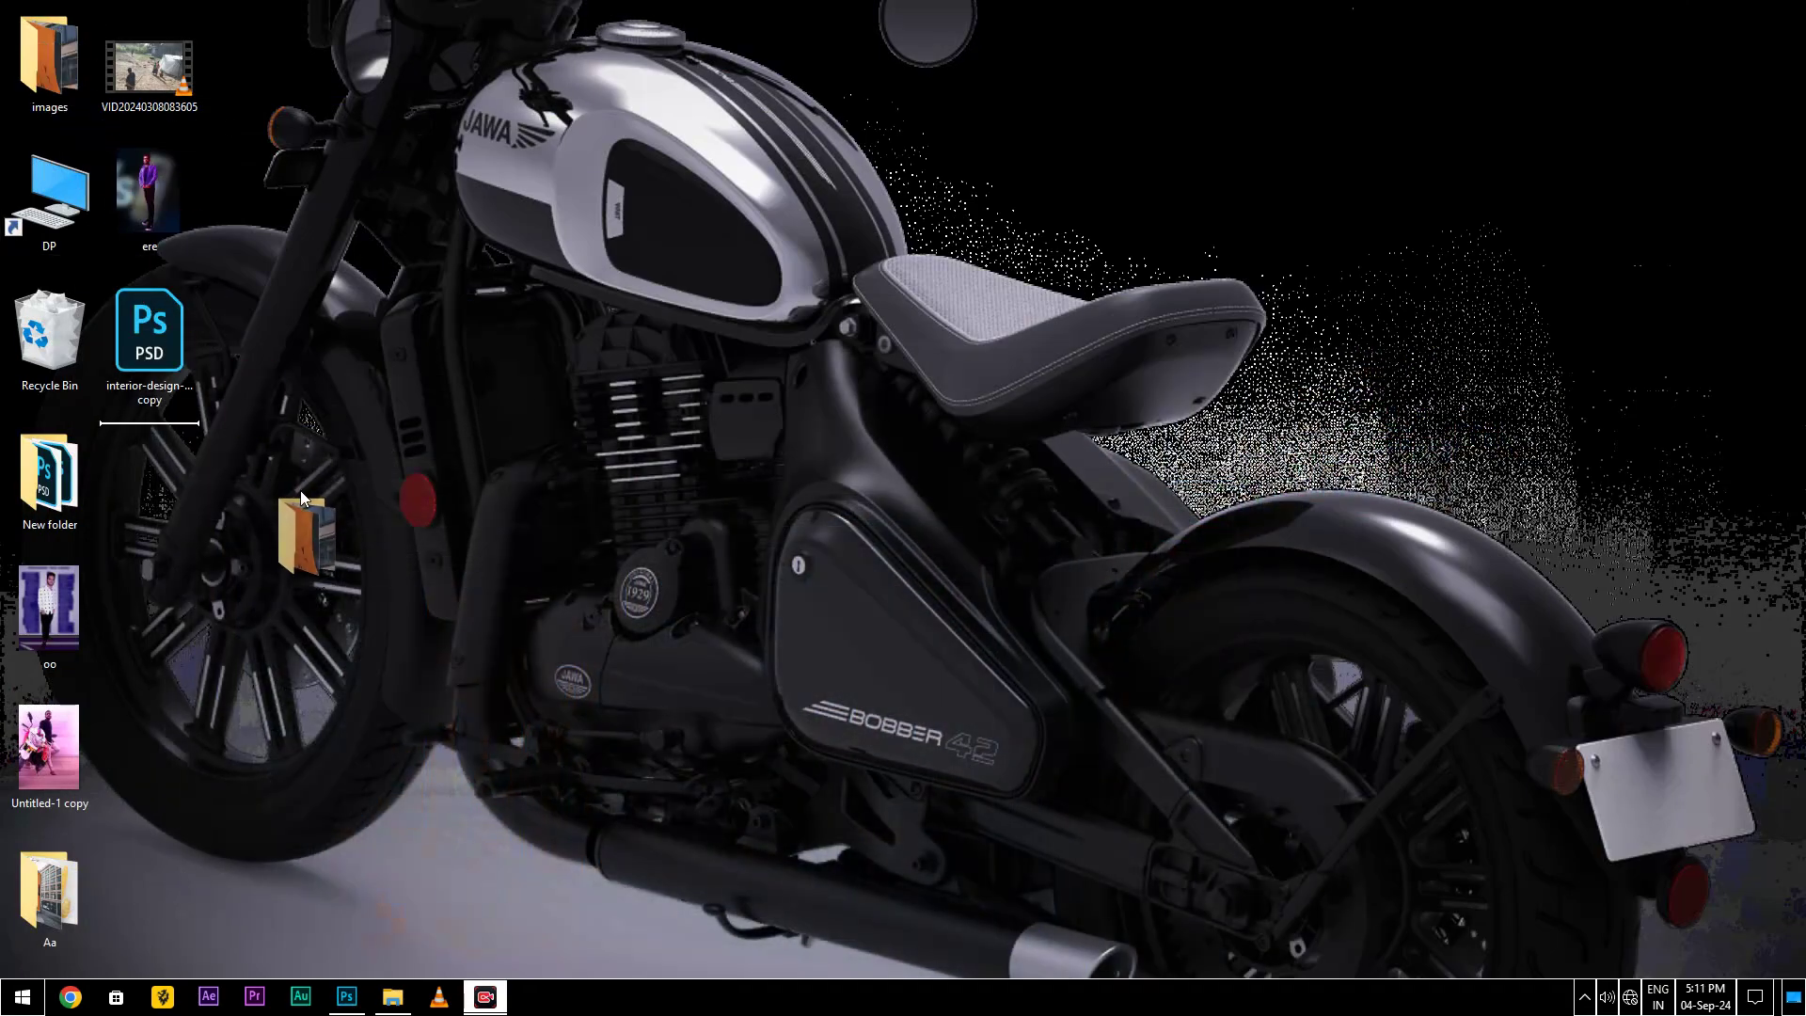
{"action": "double_click", "coordinate": [158, 348]}
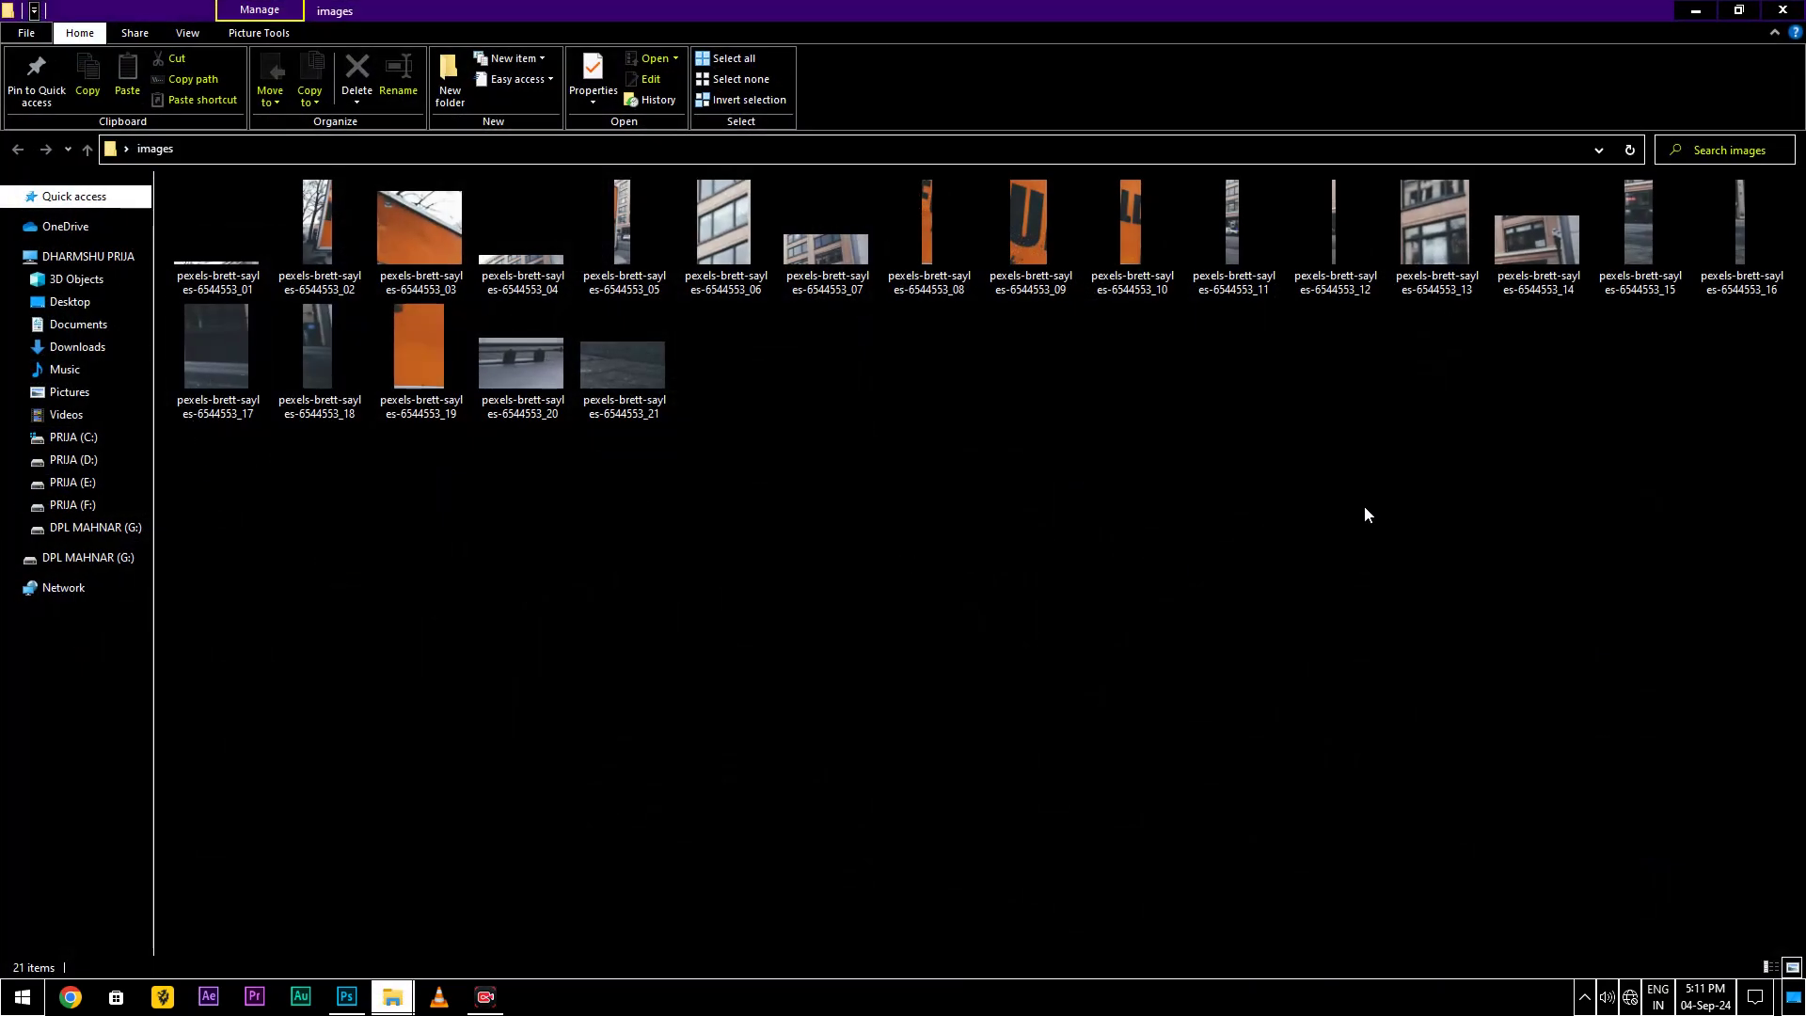
{"action": "left_click", "coordinate": [1036, 241]}
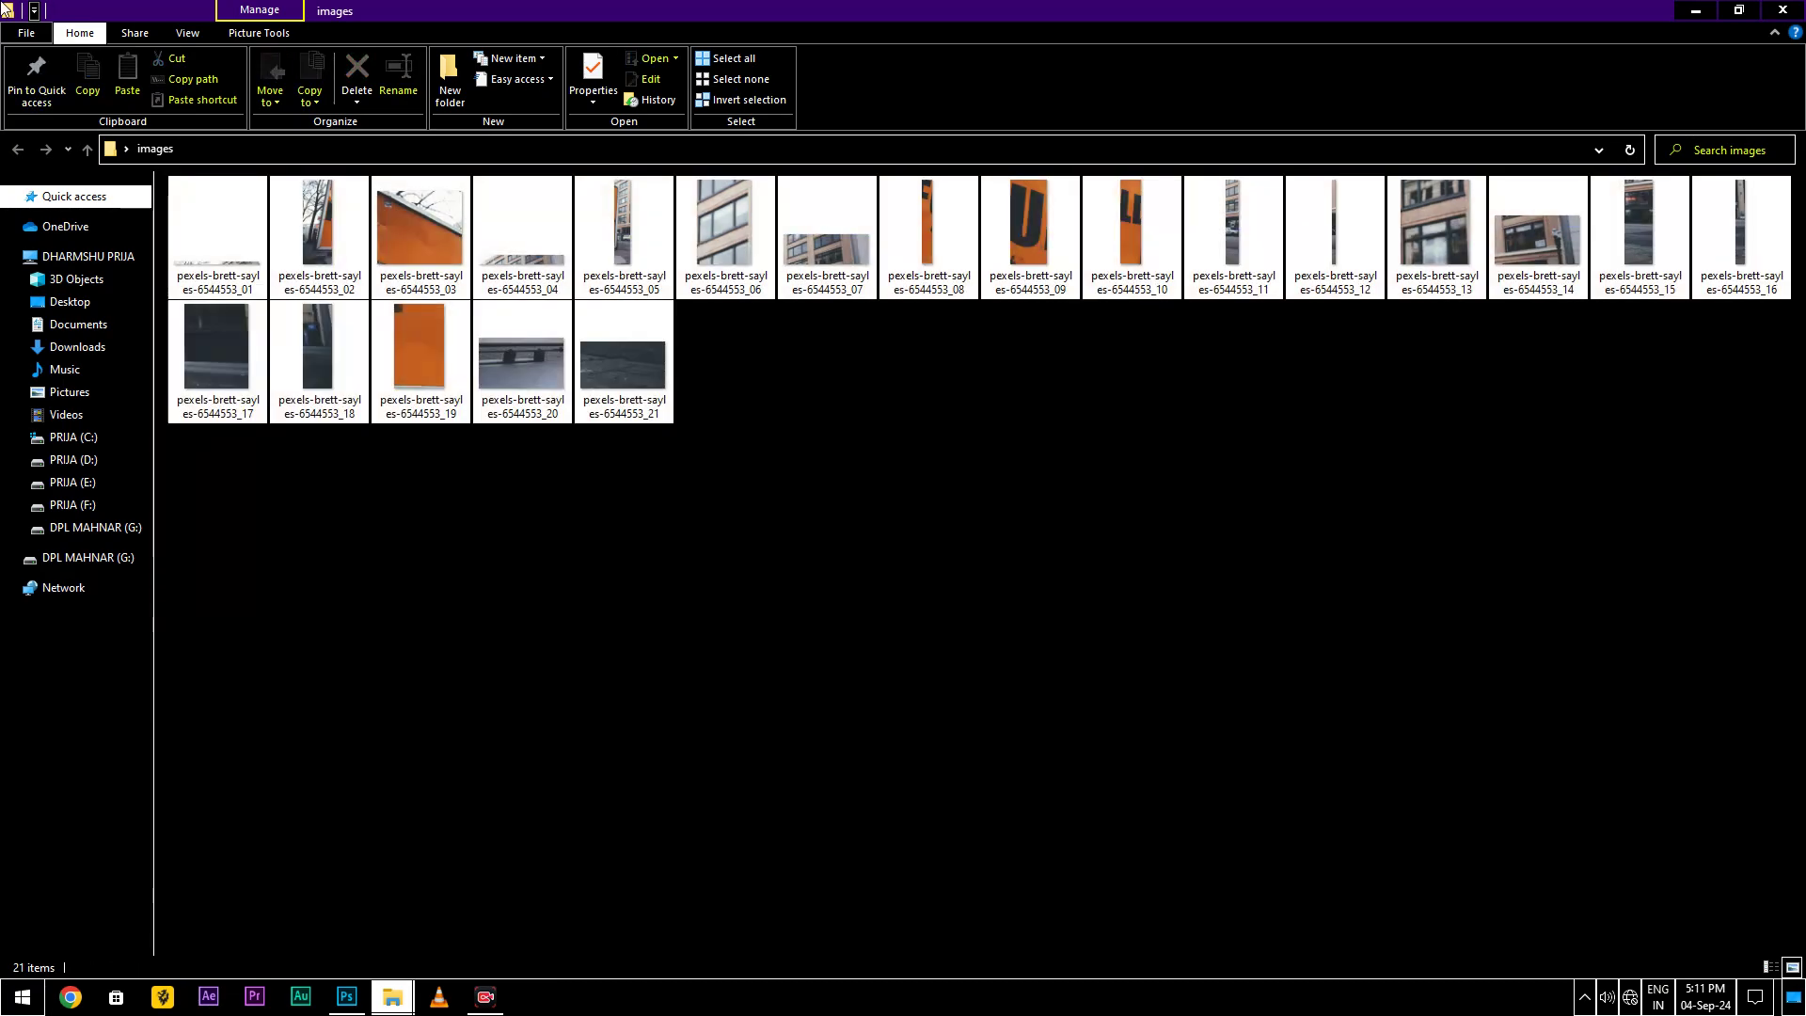
{"action": "left_click", "coordinate": [954, 545]}
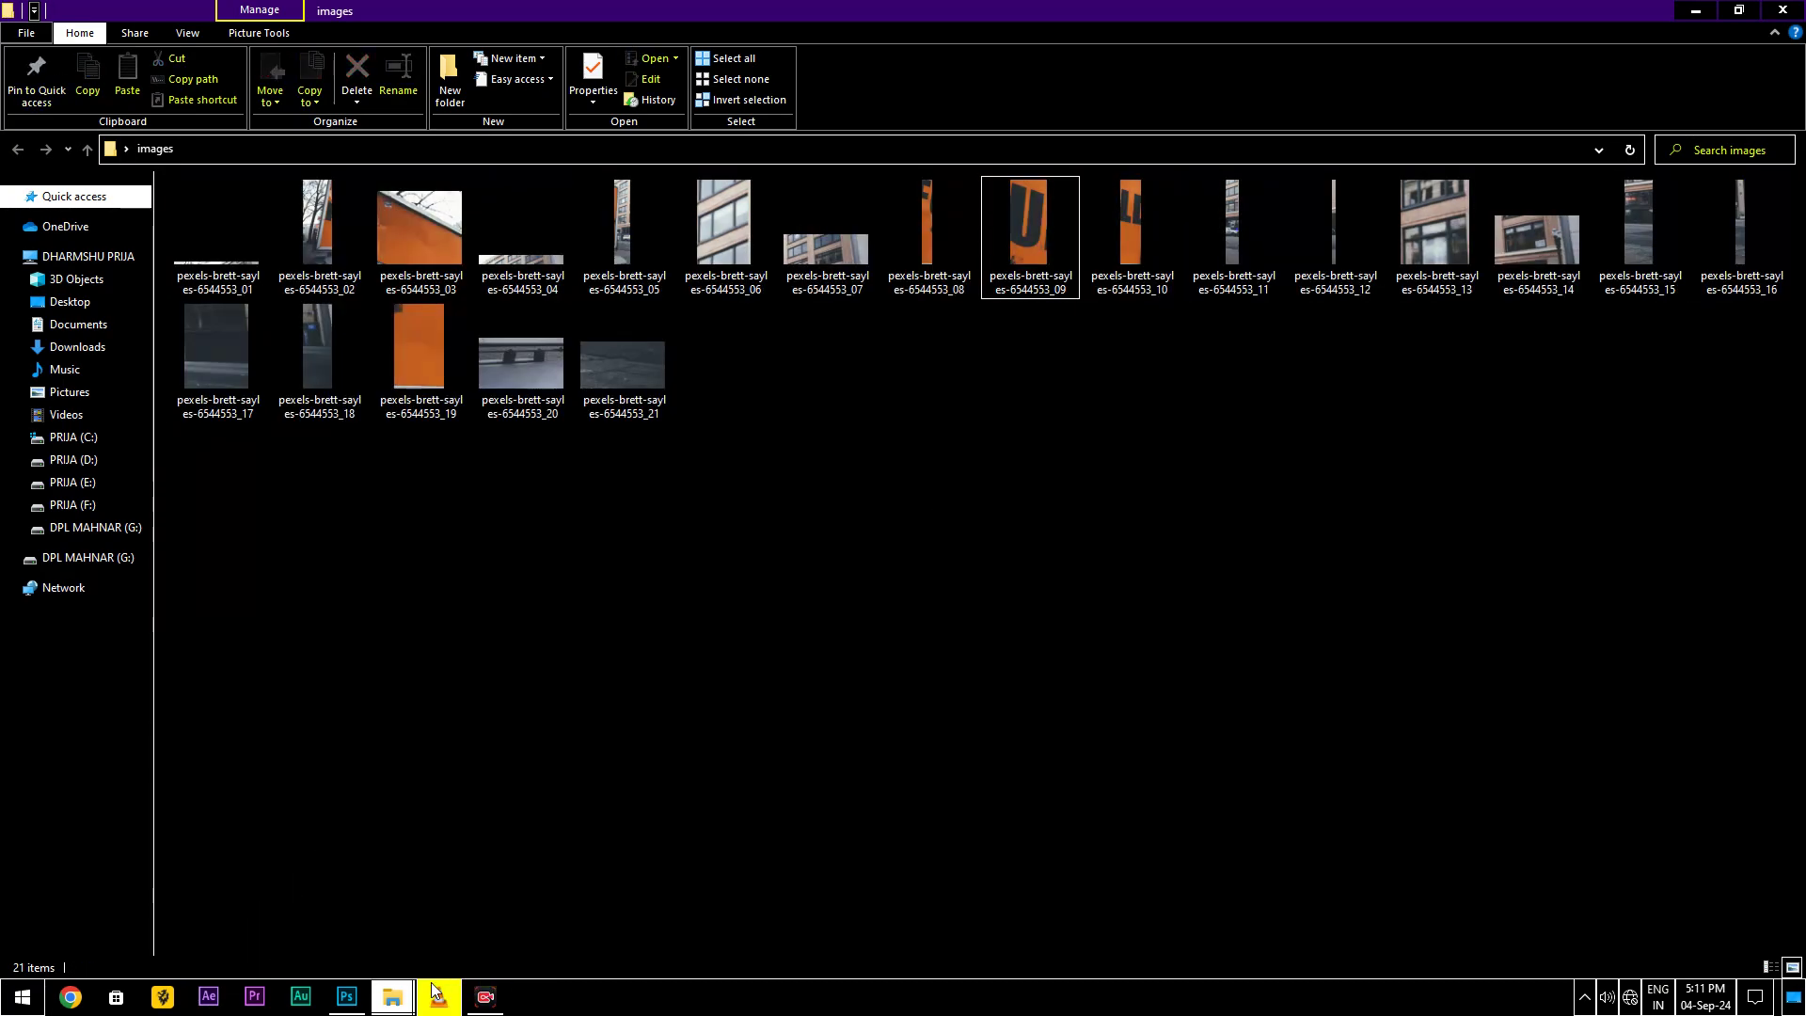
{"action": "left_click", "coordinate": [358, 1003]}
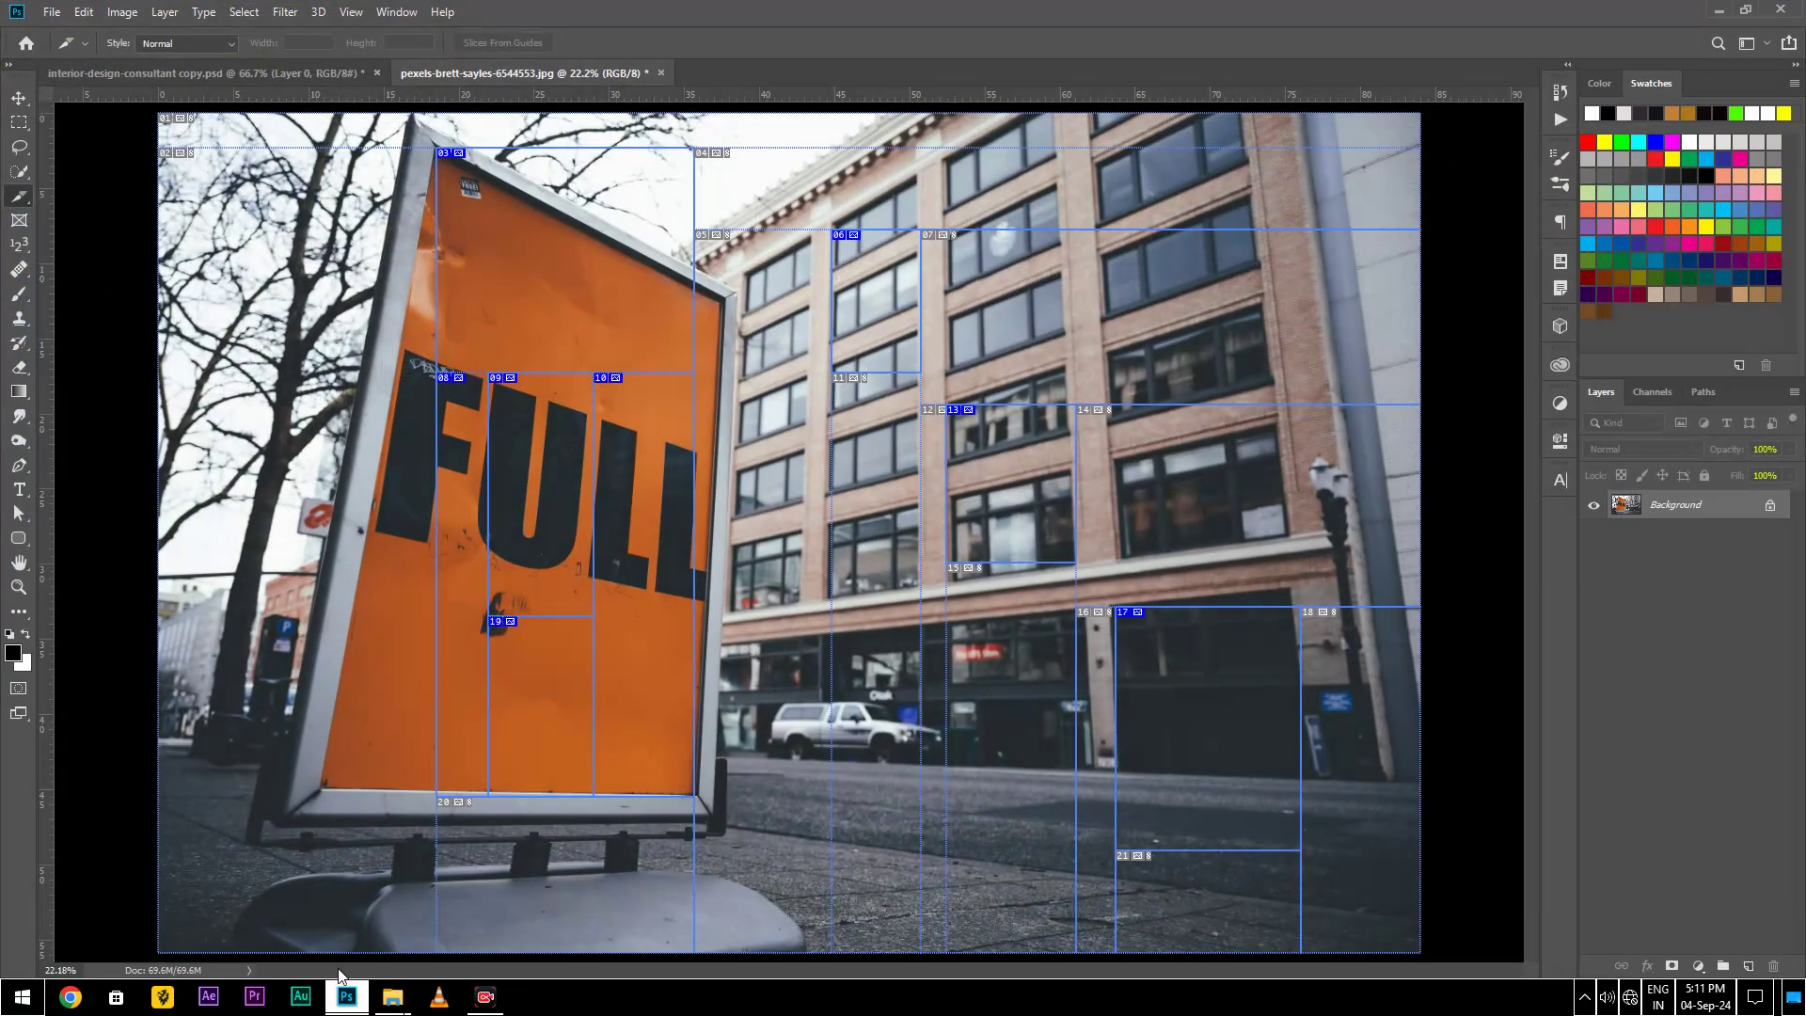